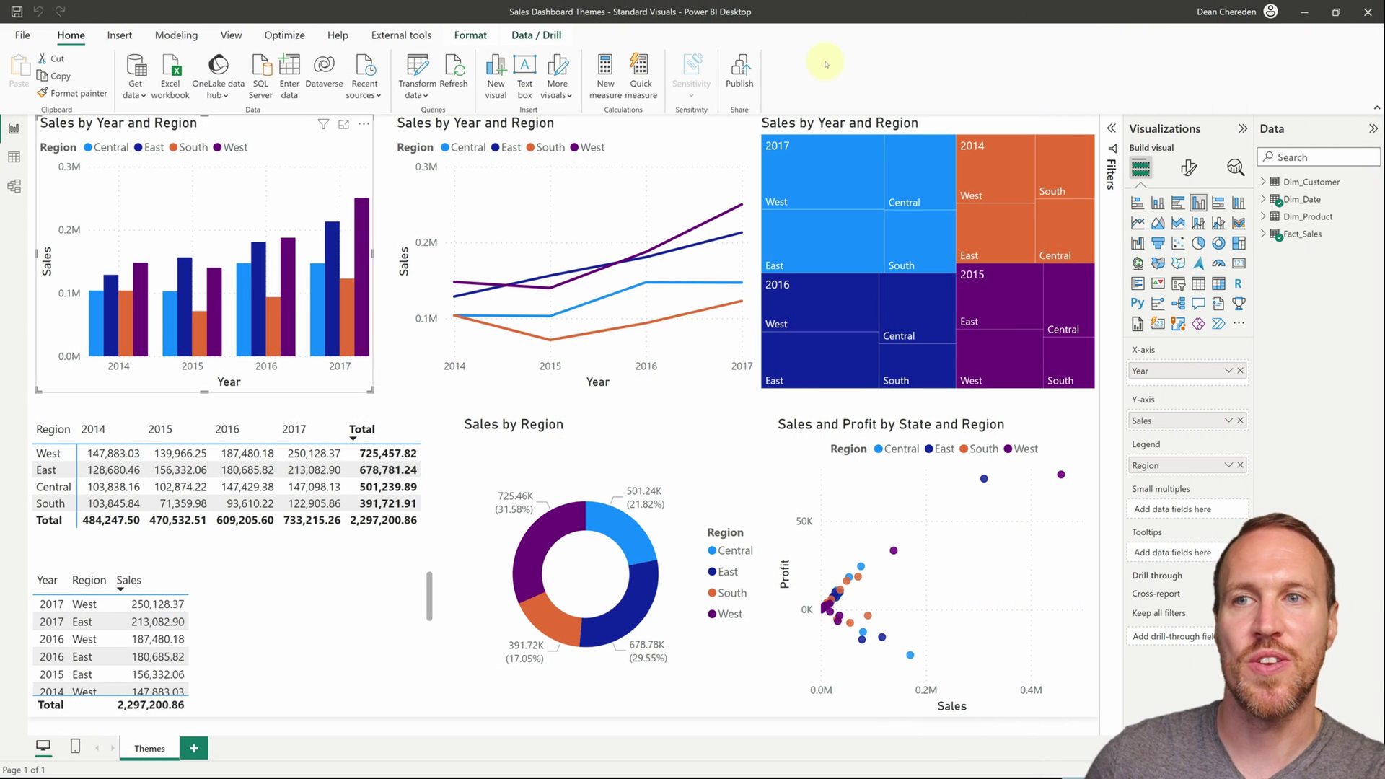
# Select the clustered column chart and apply the built-in Classroom theme to the report.
pyautogui.click(381, 142)
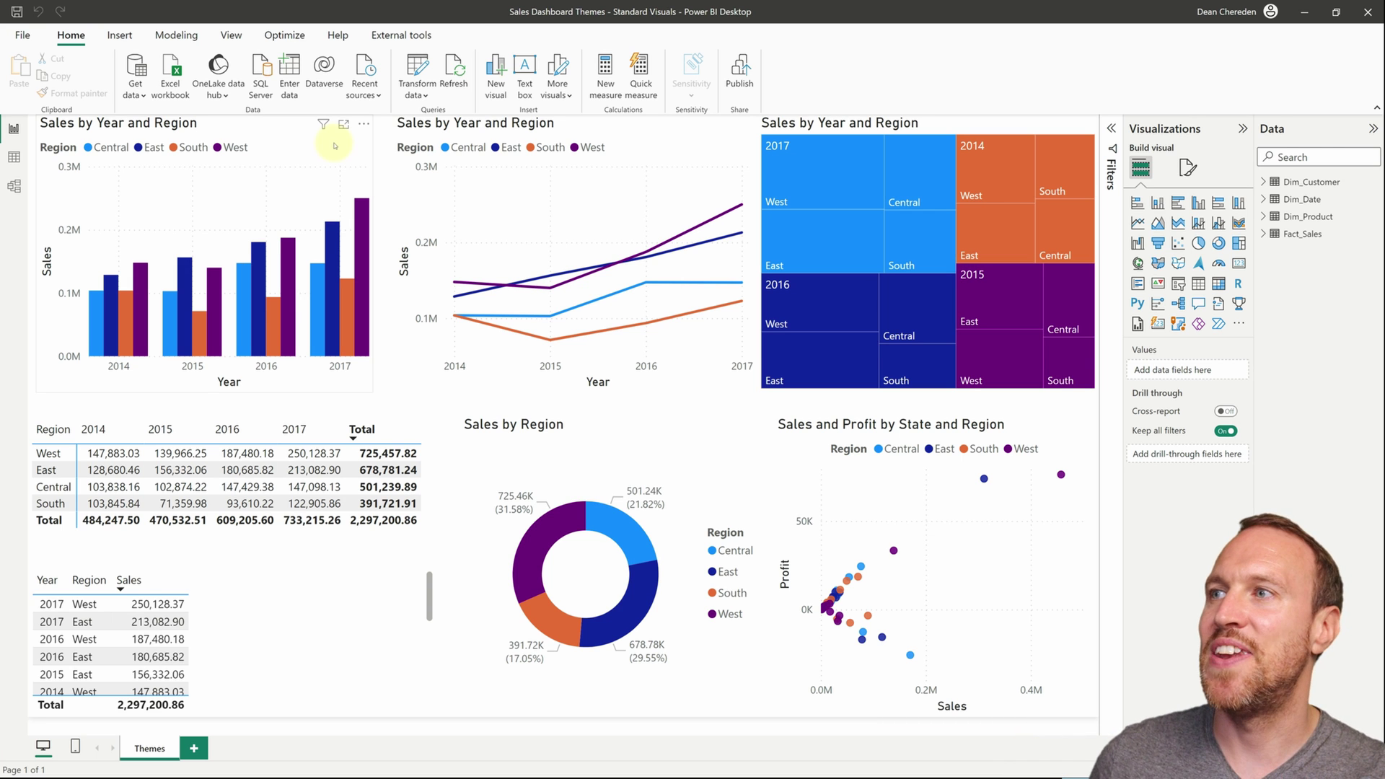
pyautogui.click(335, 145)
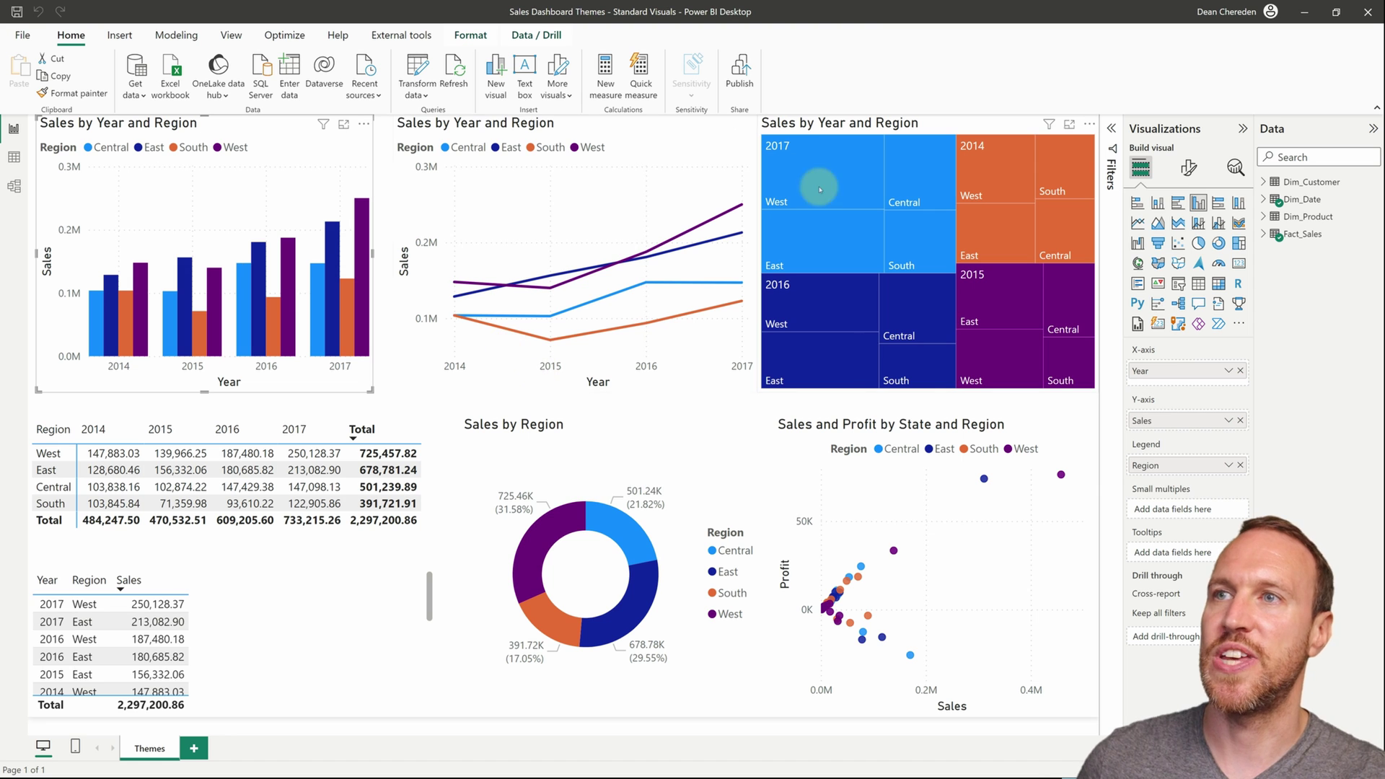
pyautogui.moveTo(871, 357)
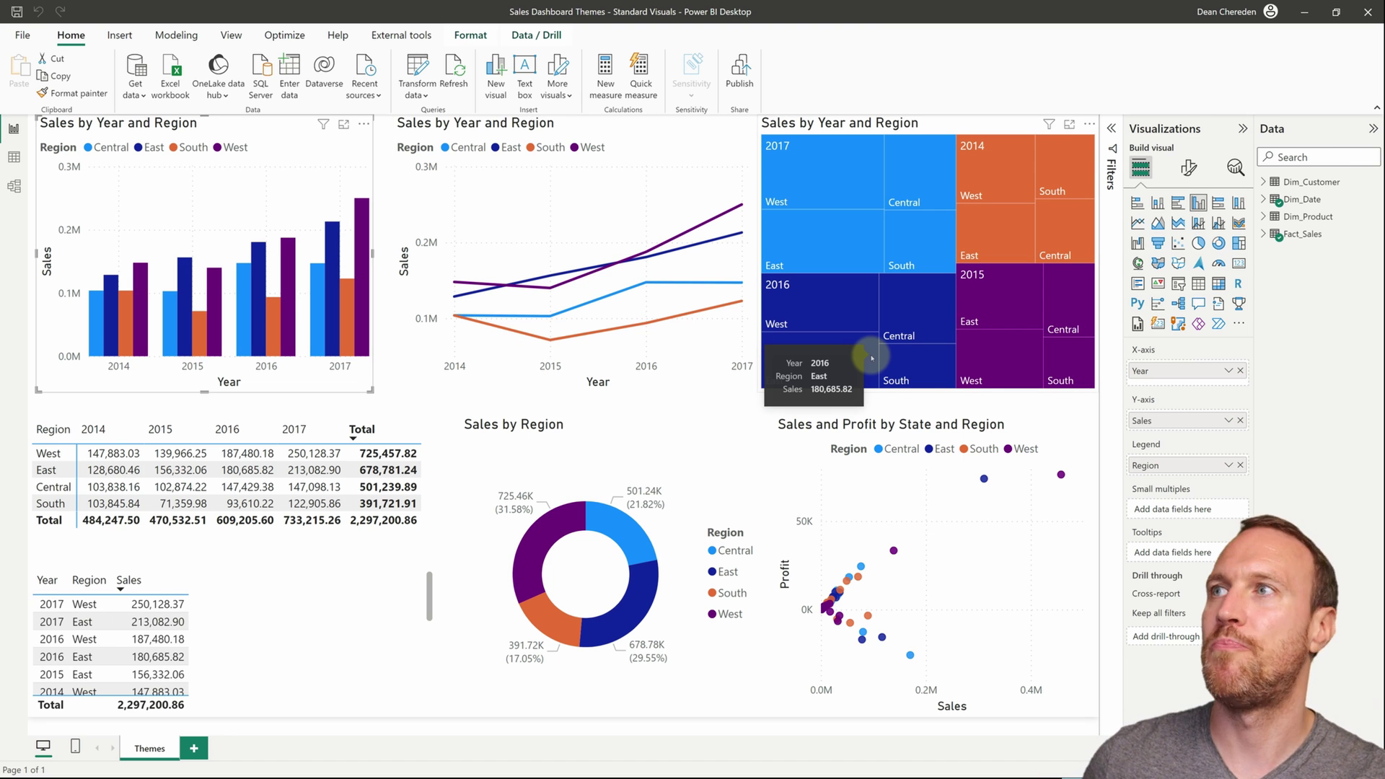
pyautogui.click(242, 41)
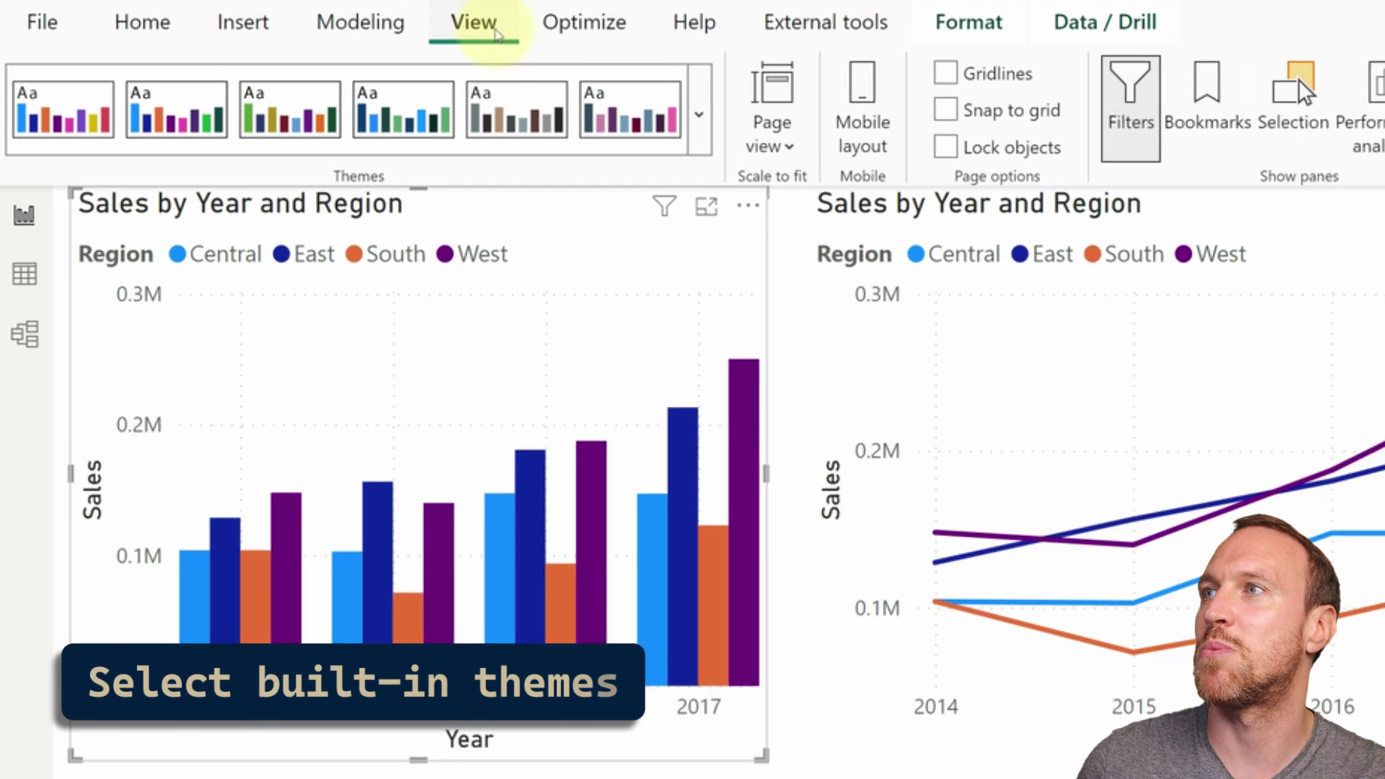
pyautogui.click(737, 118)
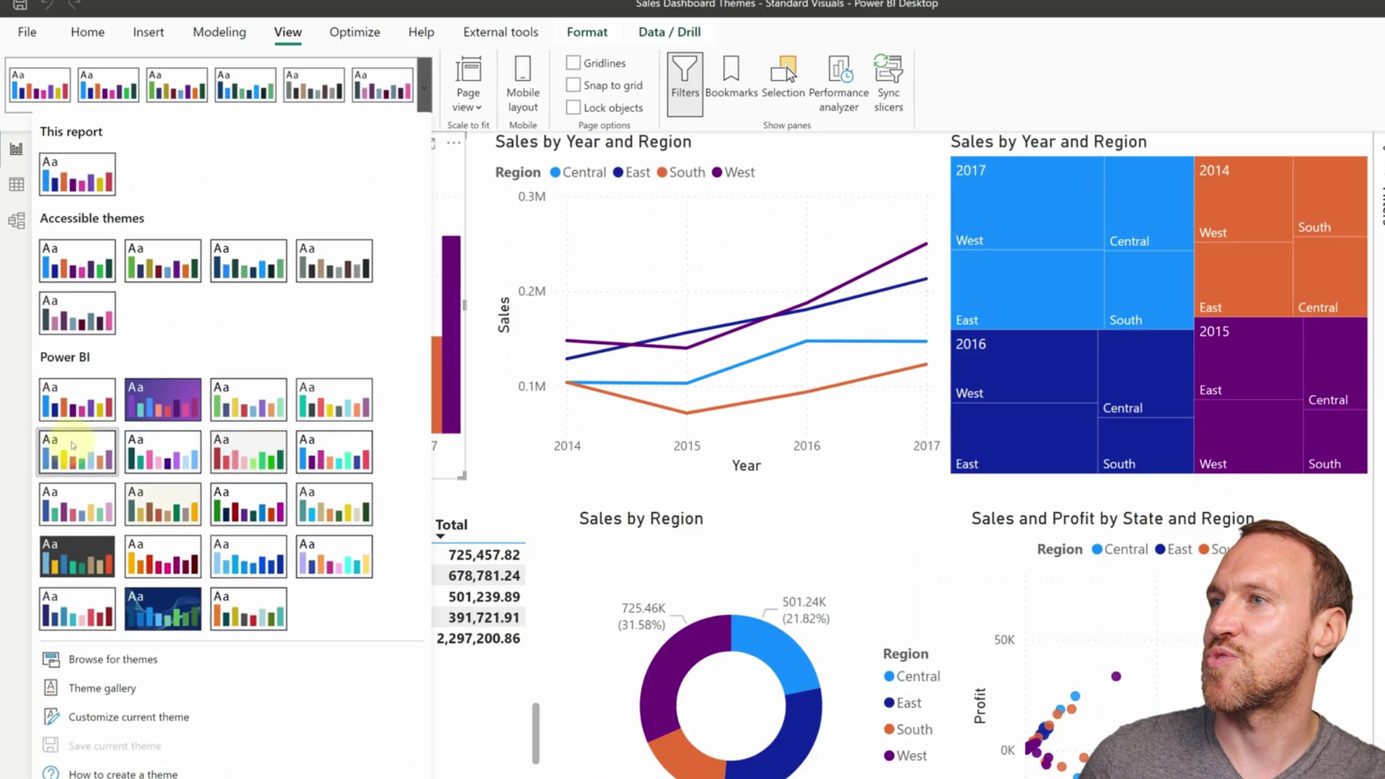
pyautogui.click(430, 752)
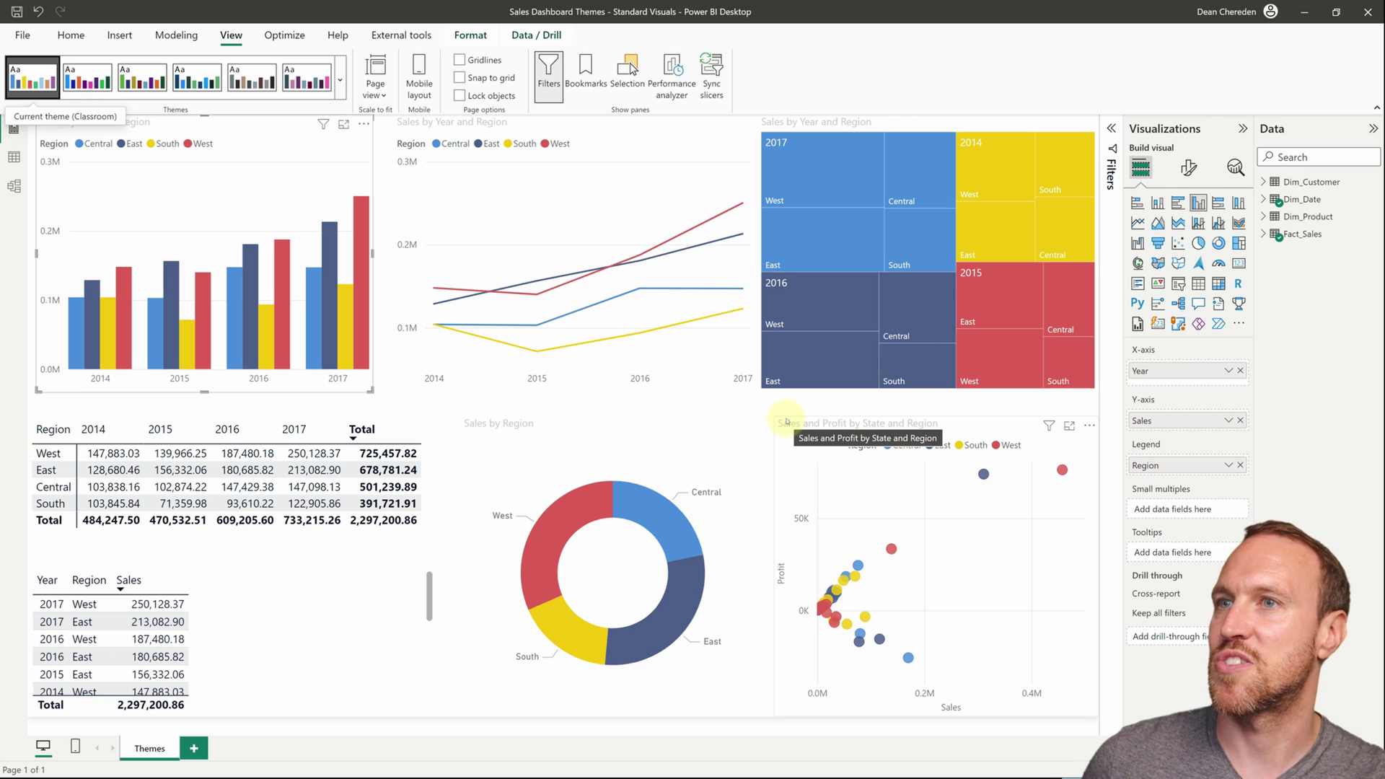
# Inspect the theme colors offered for the Central columns in the selected chart's formatting options.
pyautogui.click(1189, 167)
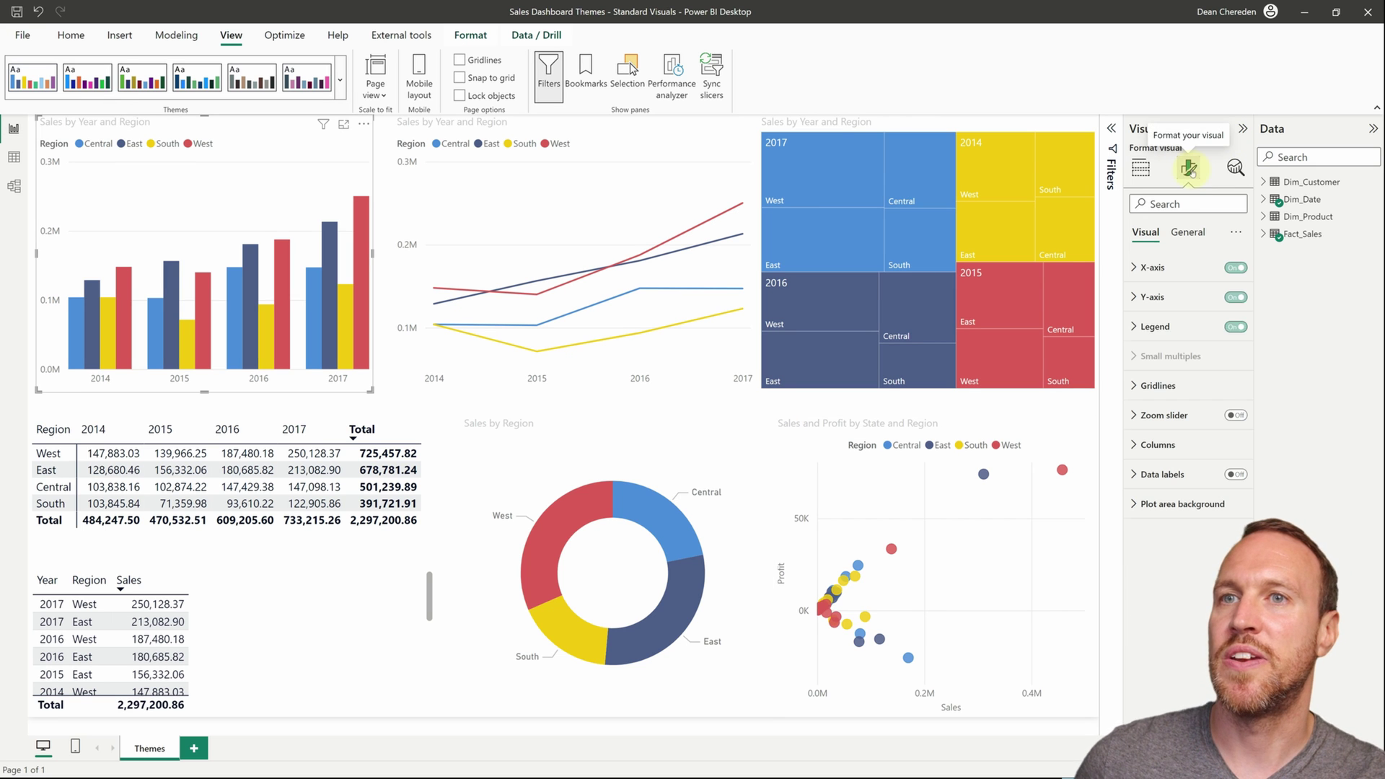
pyautogui.click(1158, 445)
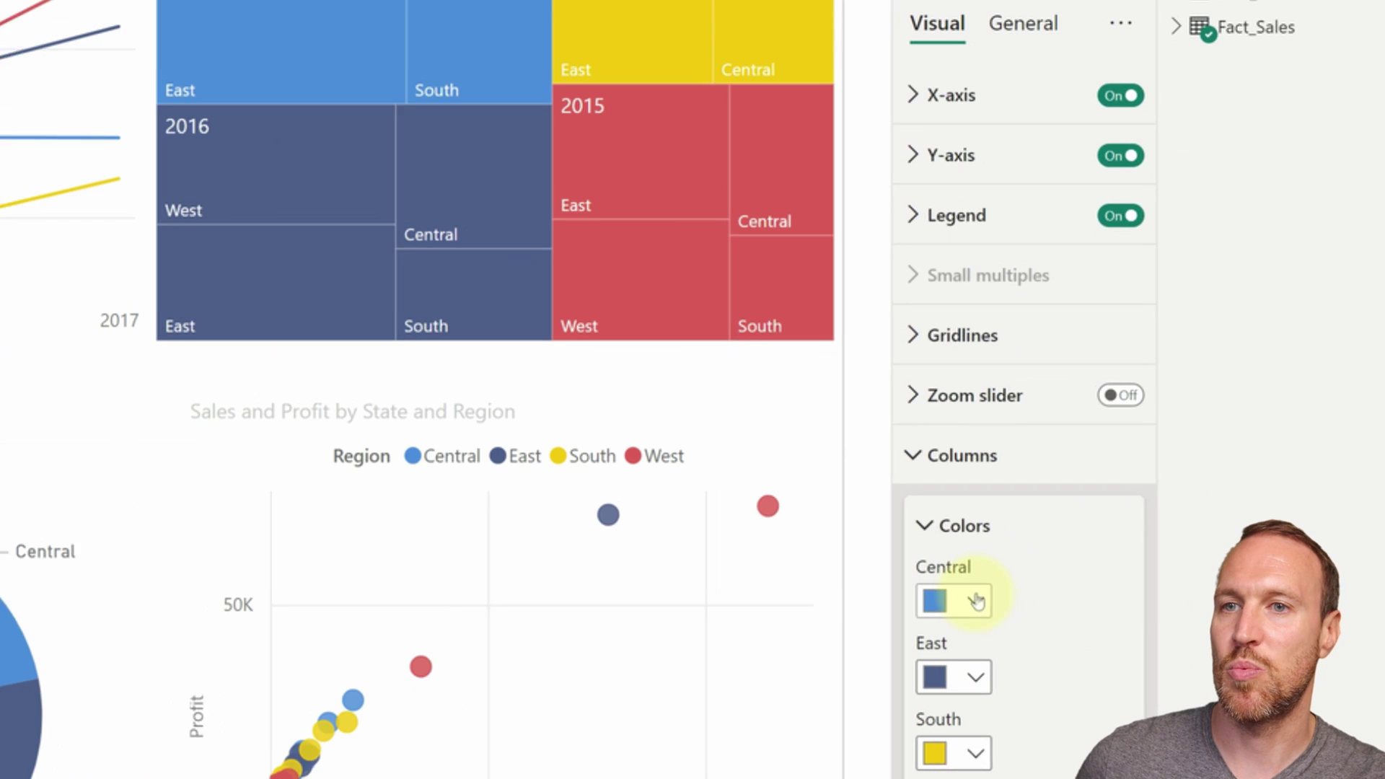
pyautogui.click(1163, 517)
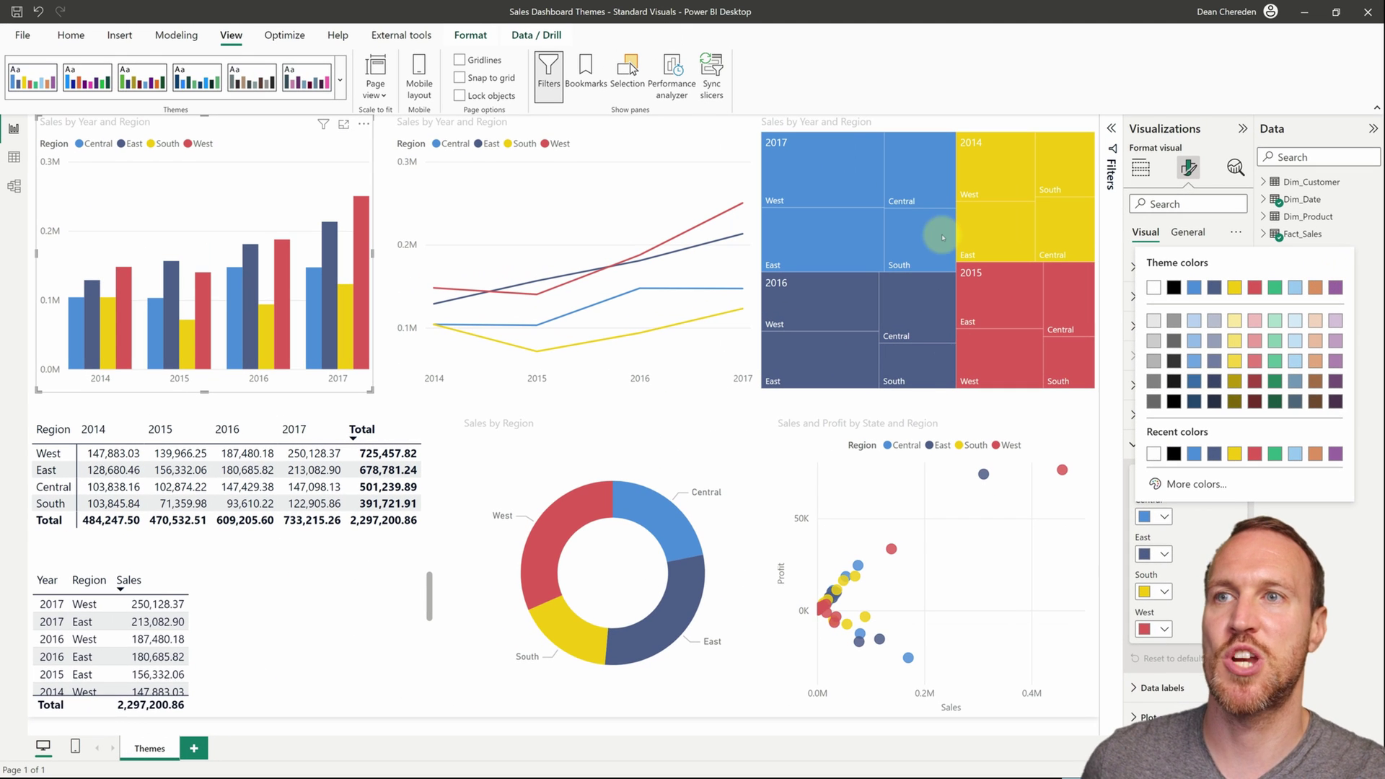
pyautogui.click(926, 366)
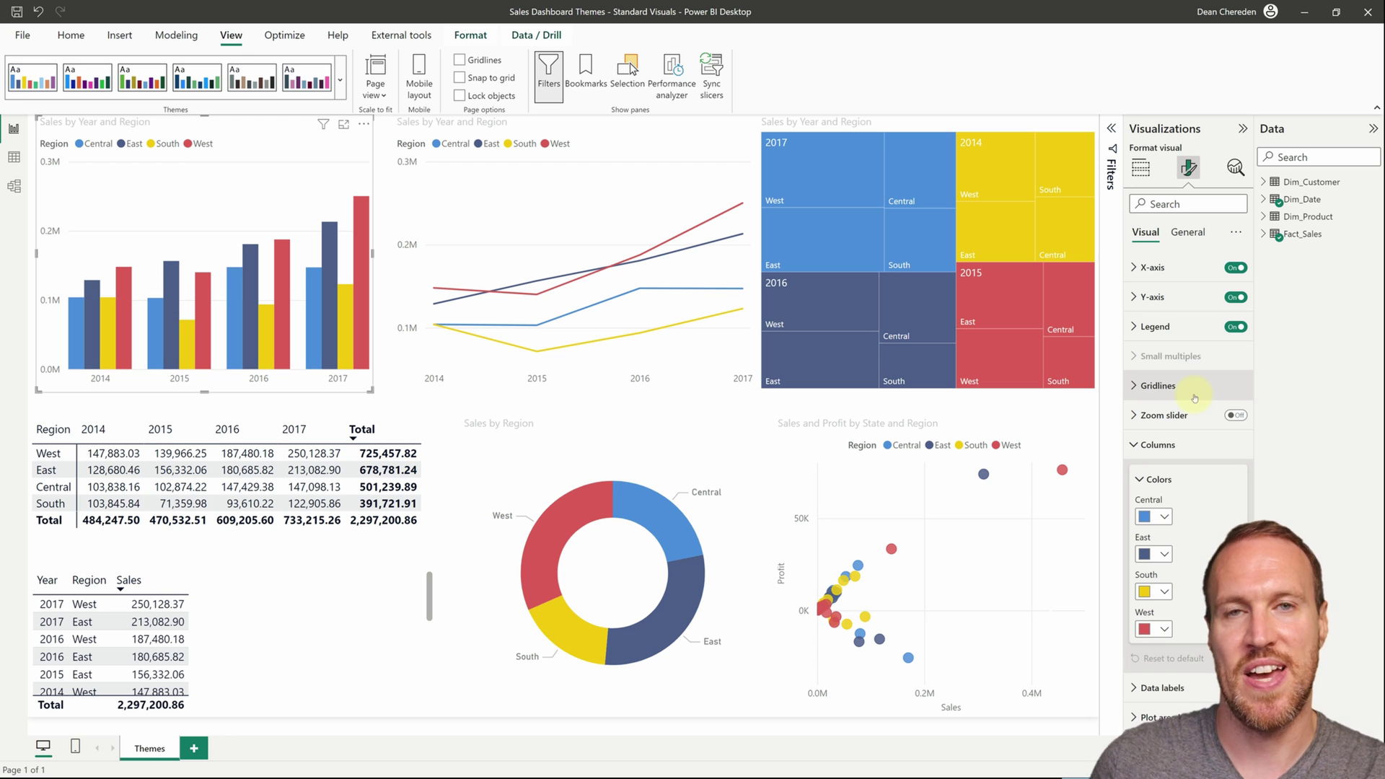
# Browse the Power BI community Themes Gallery and view the ONYX Data - Hotel Booking | Cancellation Analysis report.
pyautogui.click(344, 73)
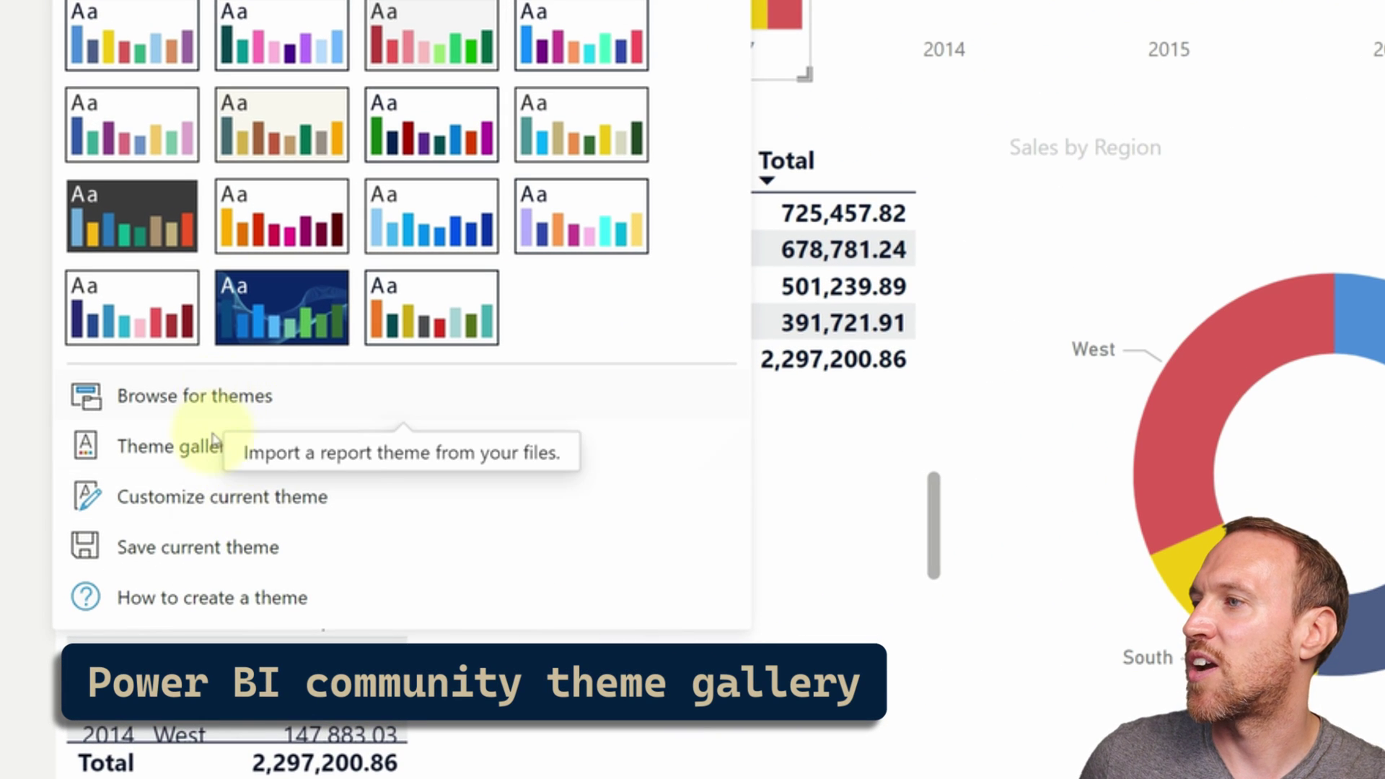
pyautogui.click(220, 459)
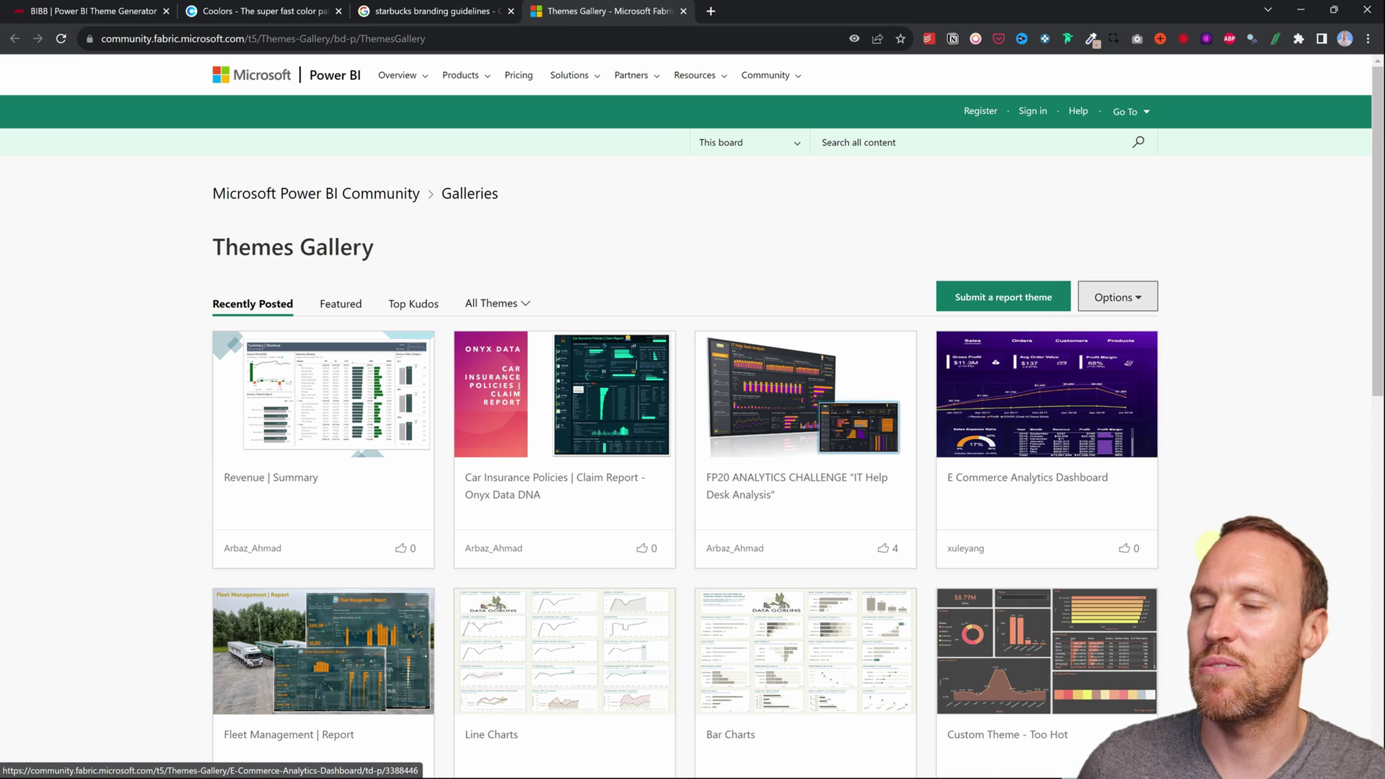
pyautogui.scroll(-3, 1205, 540)
pyautogui.scroll(-3, 1206, 540)
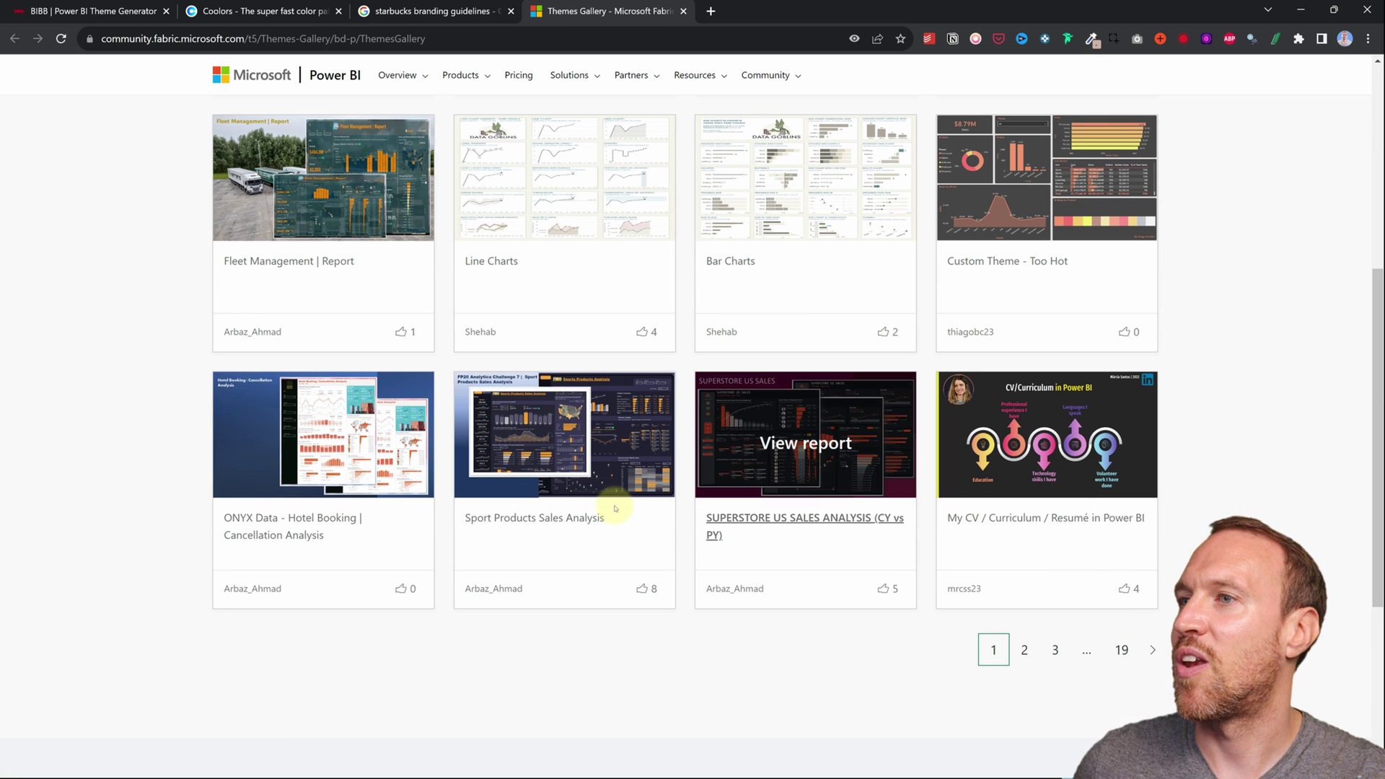
pyautogui.click(329, 519)
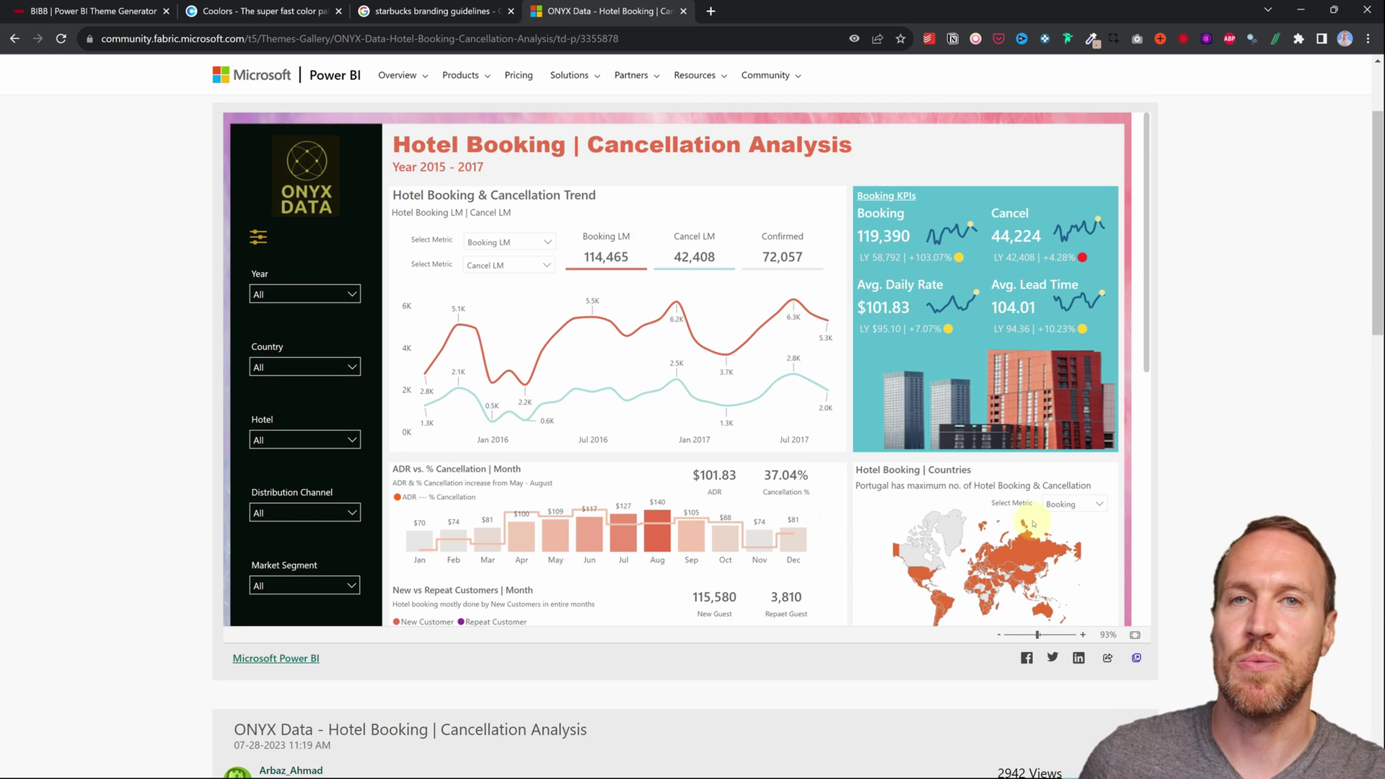
pyautogui.scroll(-4, 1188, 517)
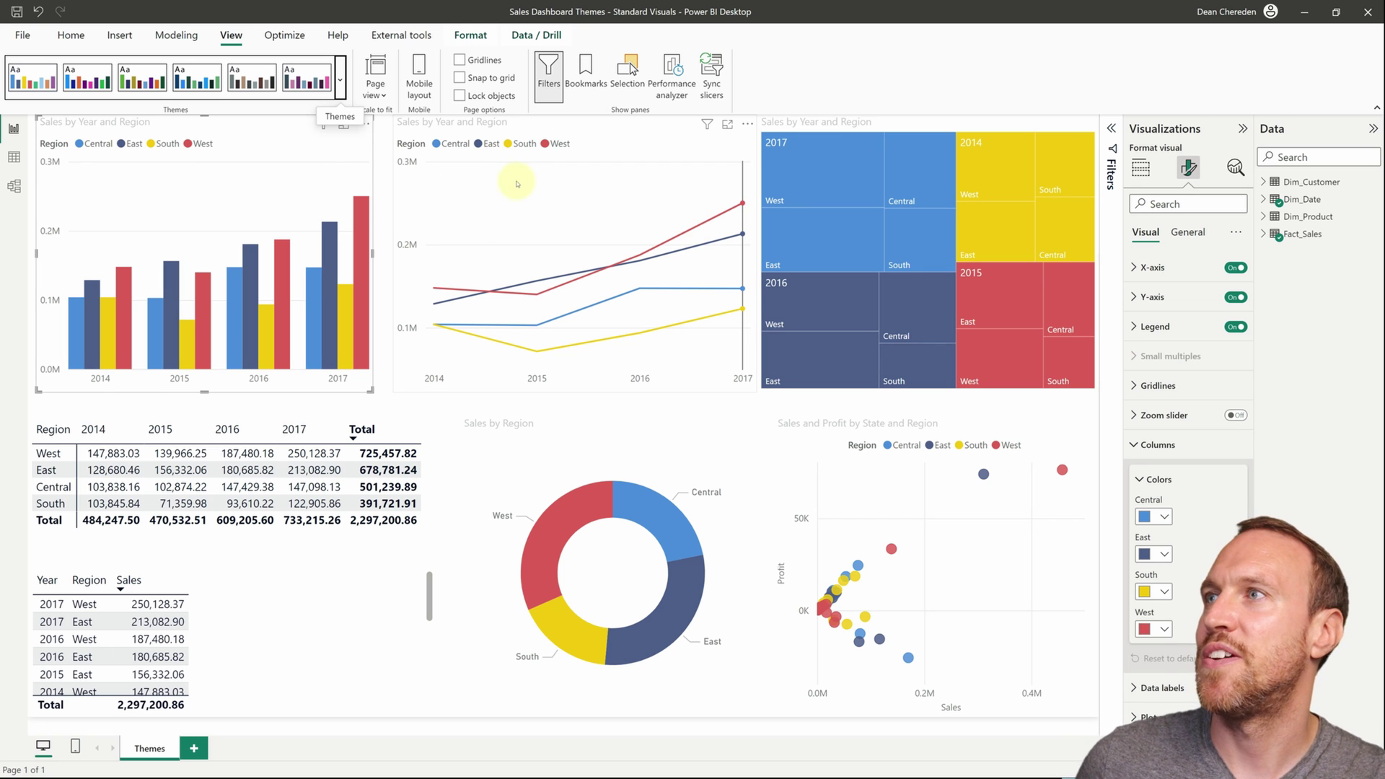
# Import the custom report theme file Theme.json into the Power BI Desktop report.
pyautogui.click(340, 78)
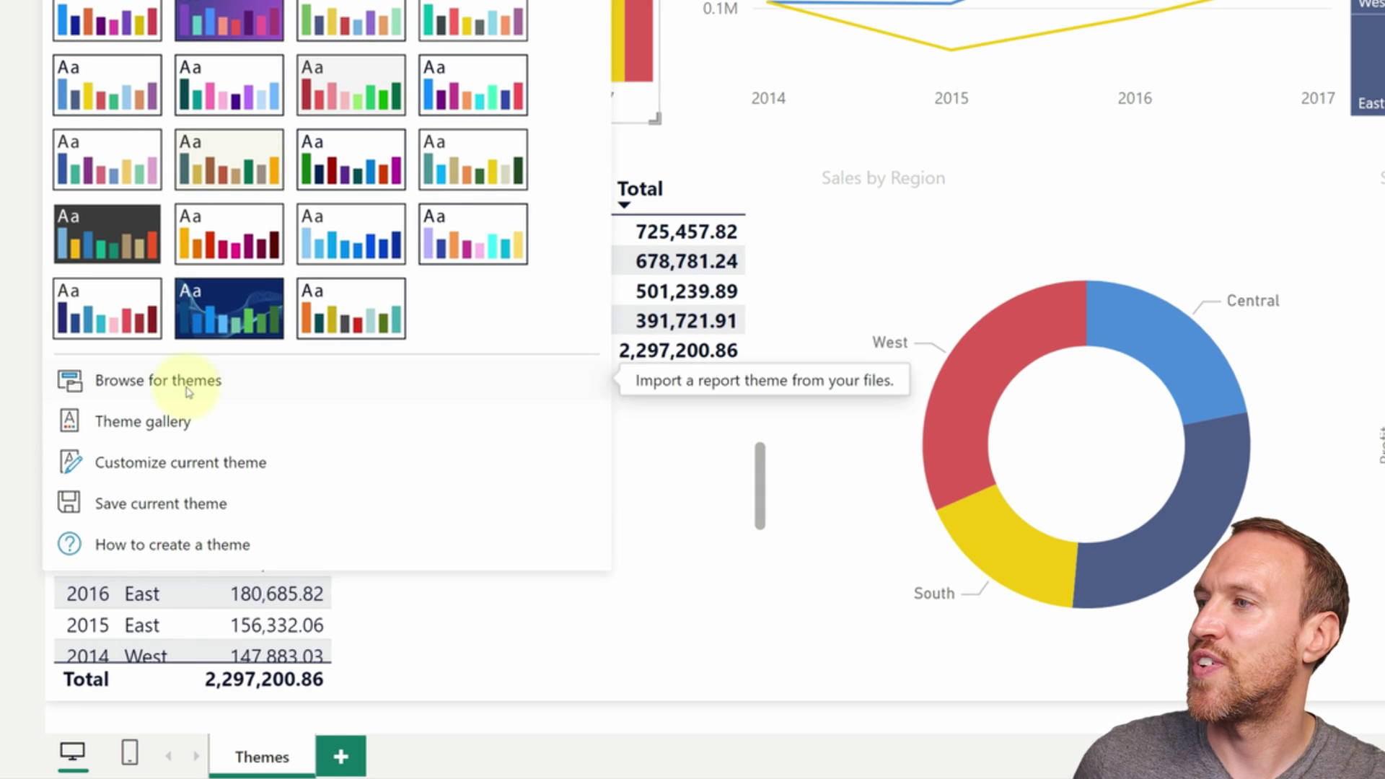
pyautogui.click(187, 392)
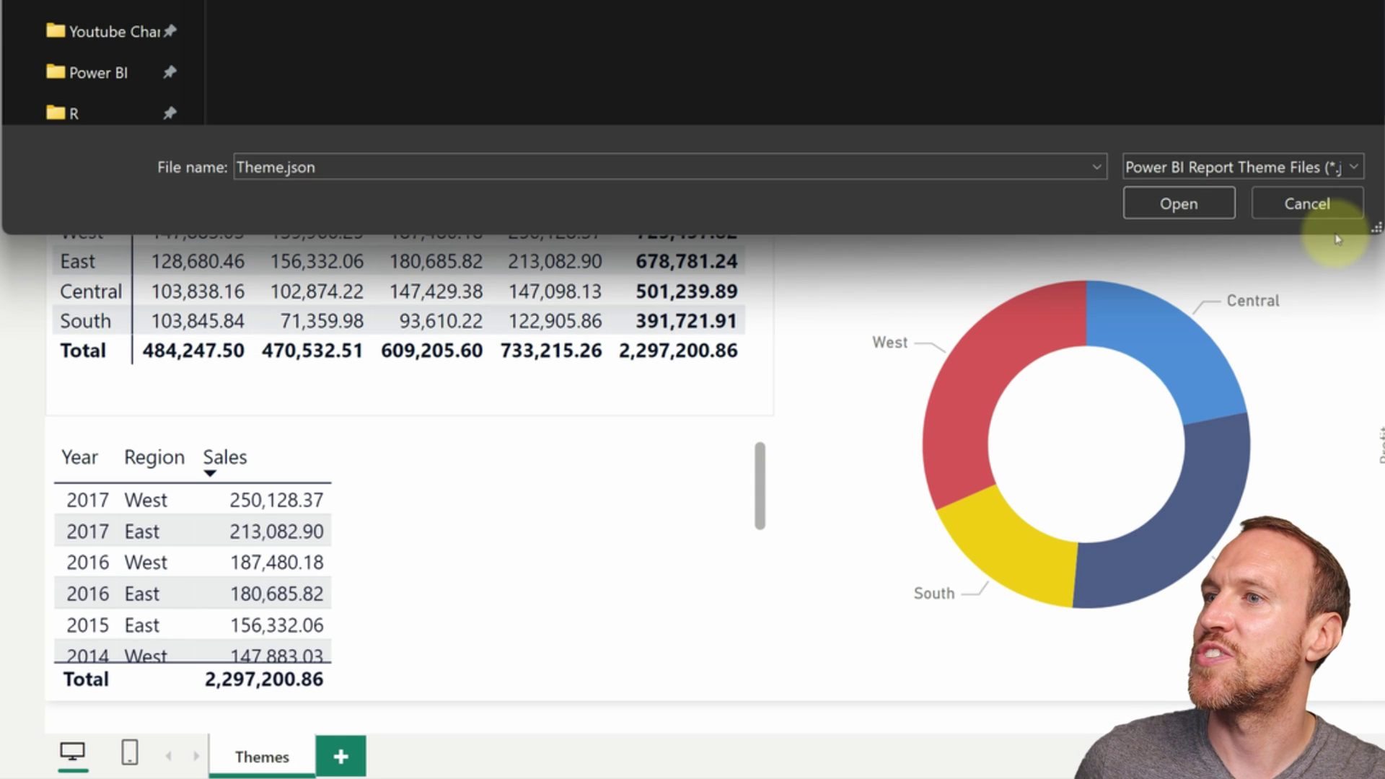
pyautogui.click(1178, 204)
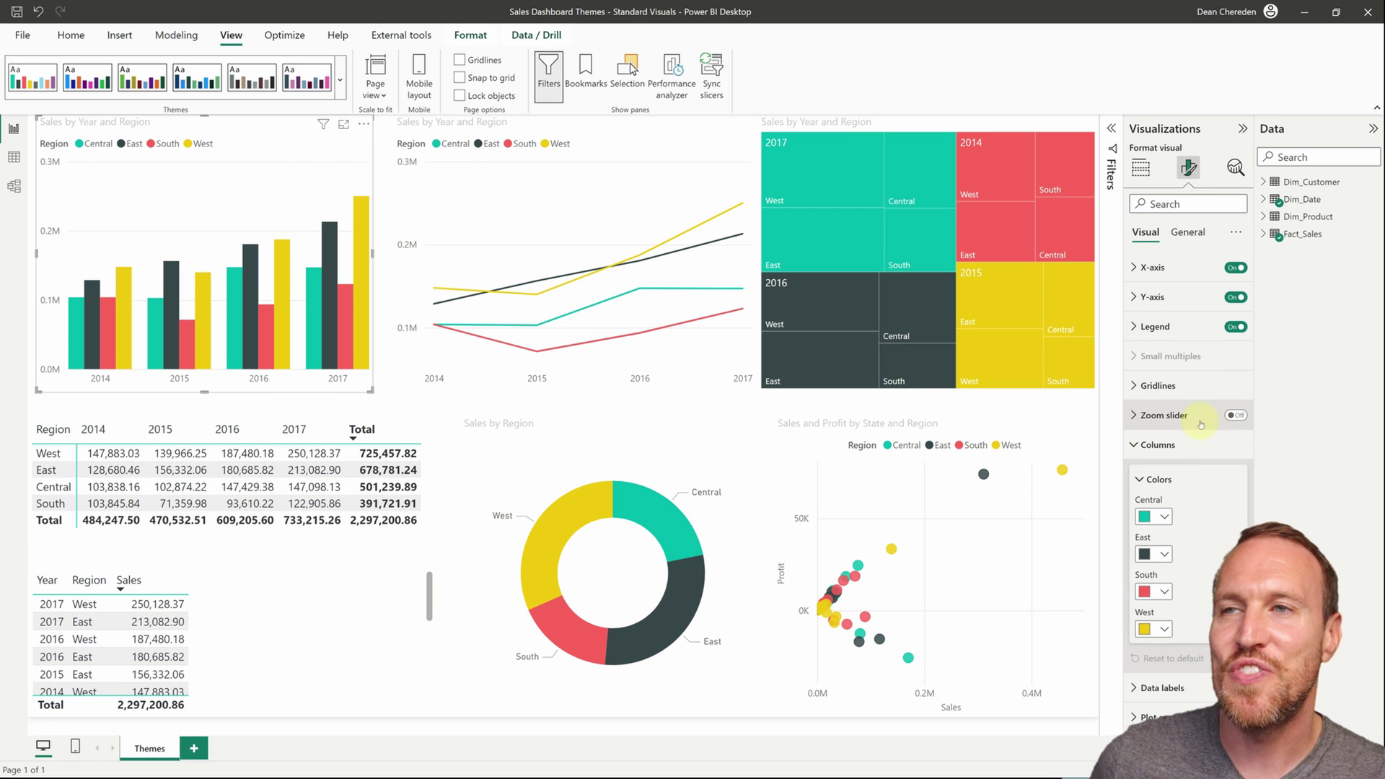
# Check the imported theme's color palette in the color options for the Central columns.
pyautogui.click(1159, 518)
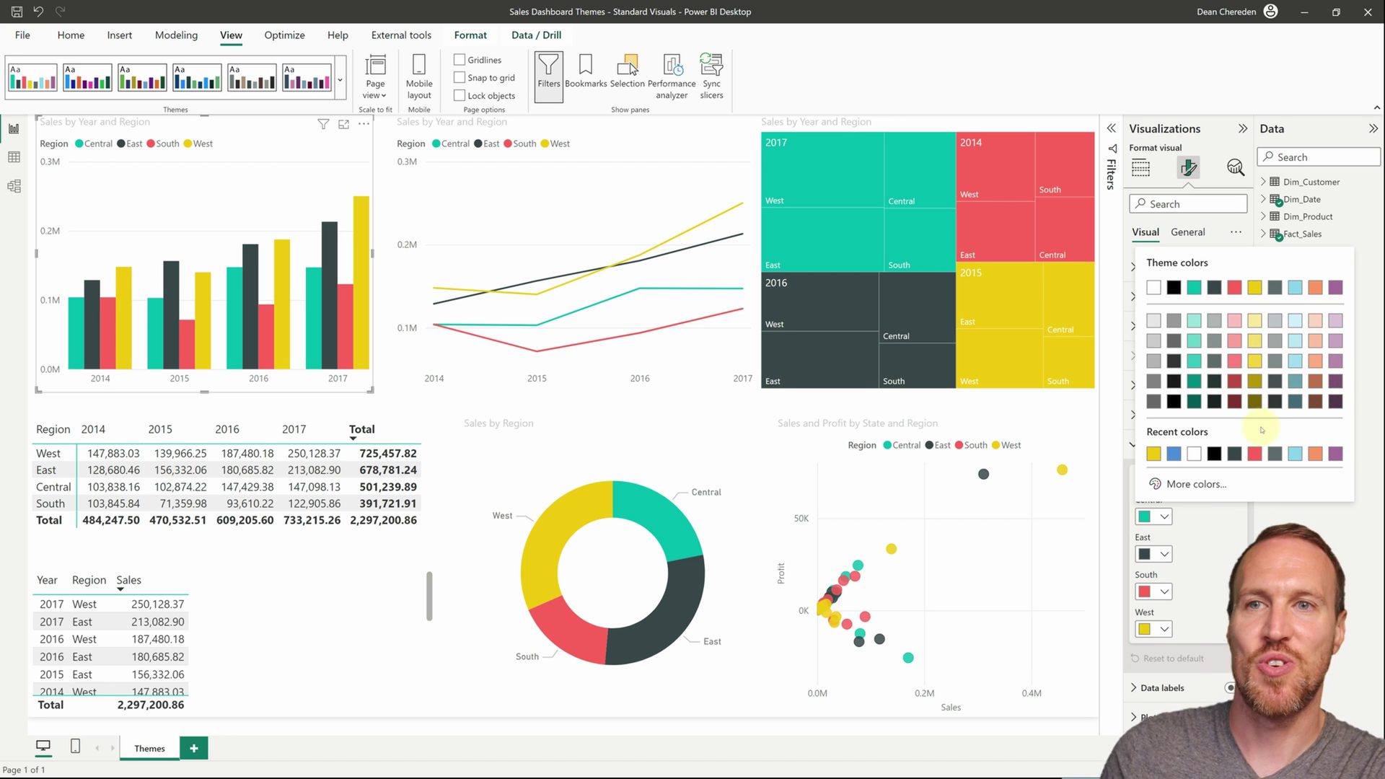
pyautogui.press('Escape')
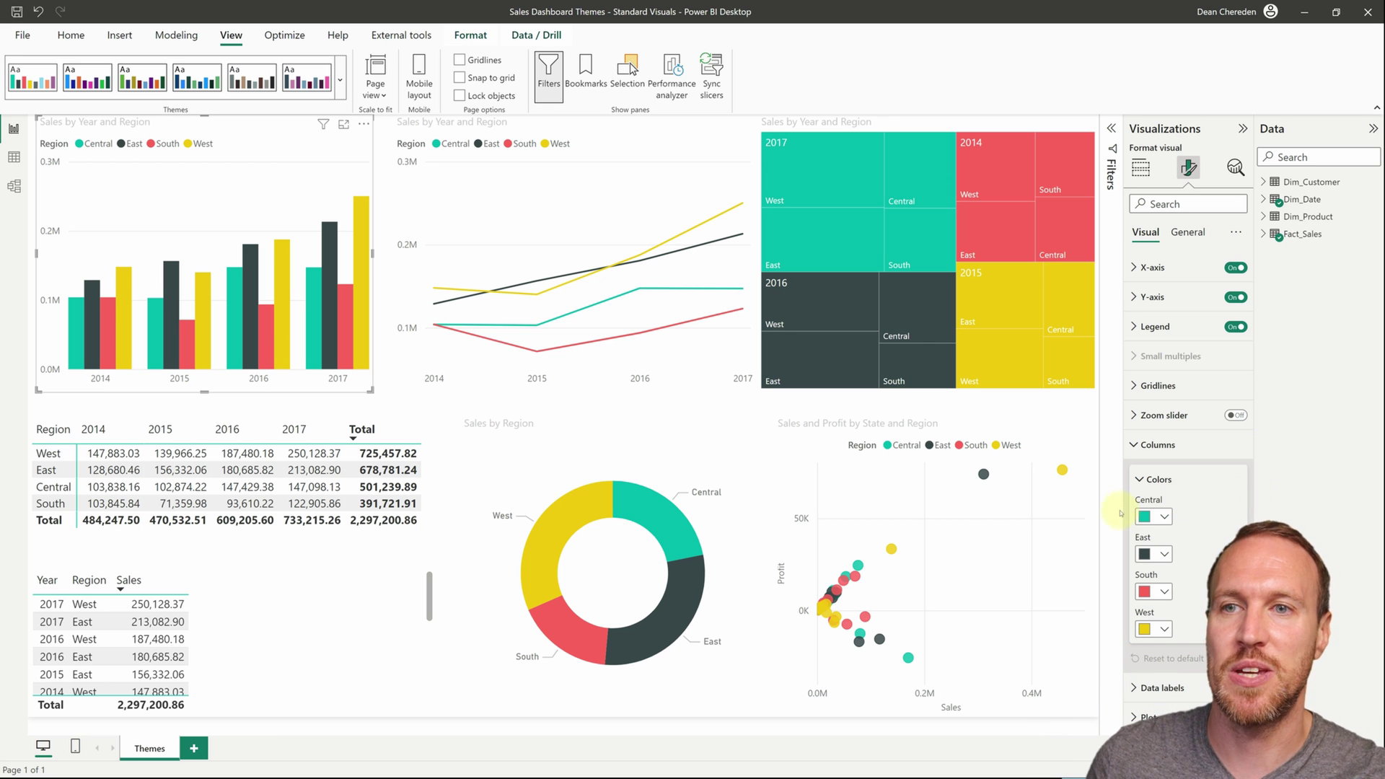
pyautogui.click(1156, 520)
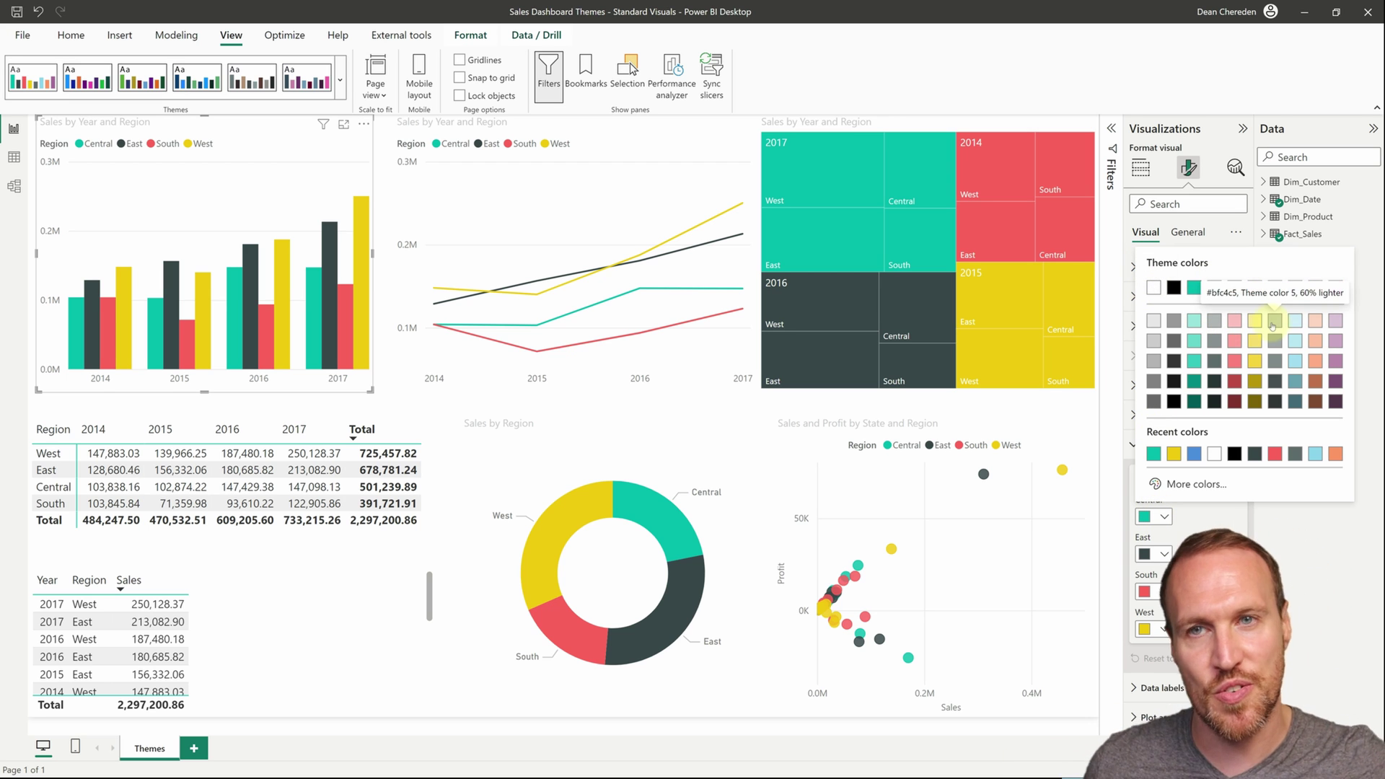
pyautogui.click(1112, 470)
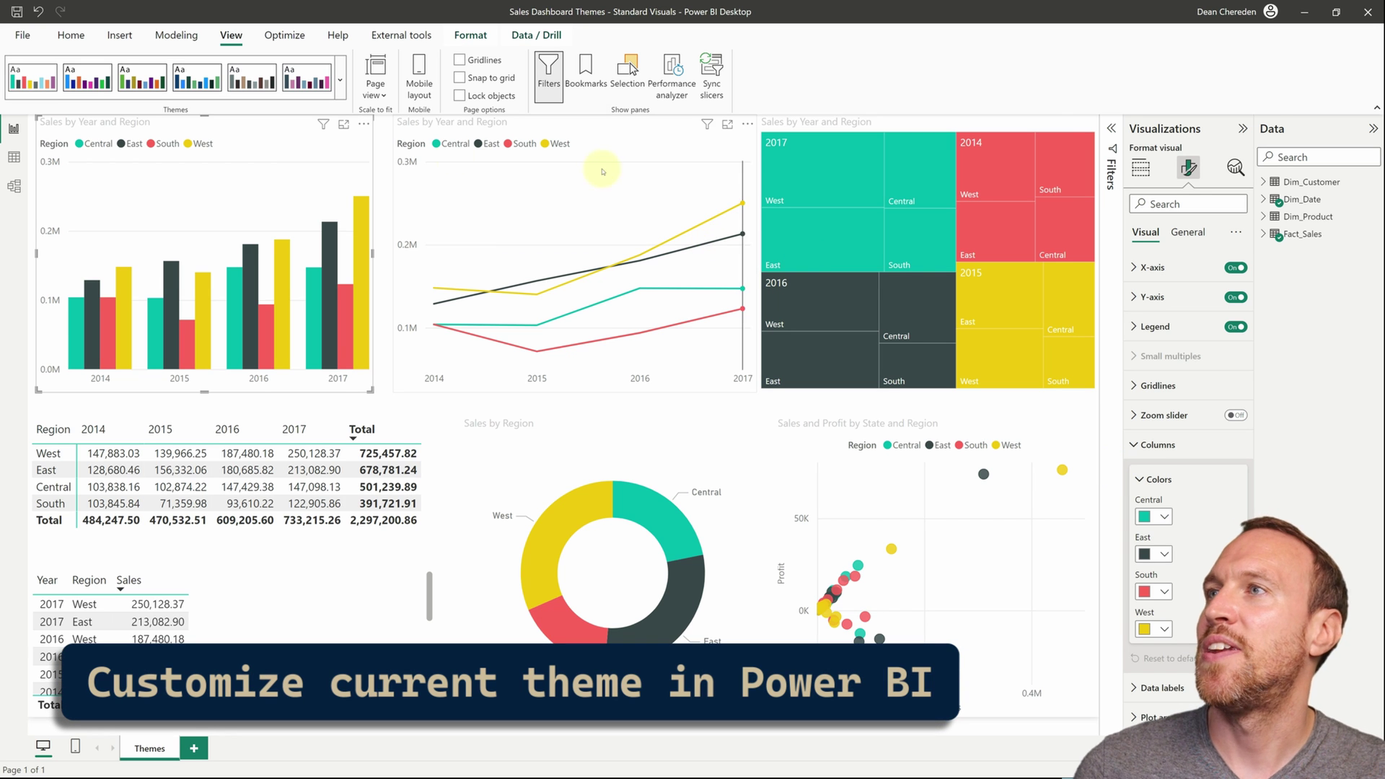
# Open the customization settings of the current theme and view the choices for Color 1.
pyautogui.click(343, 75)
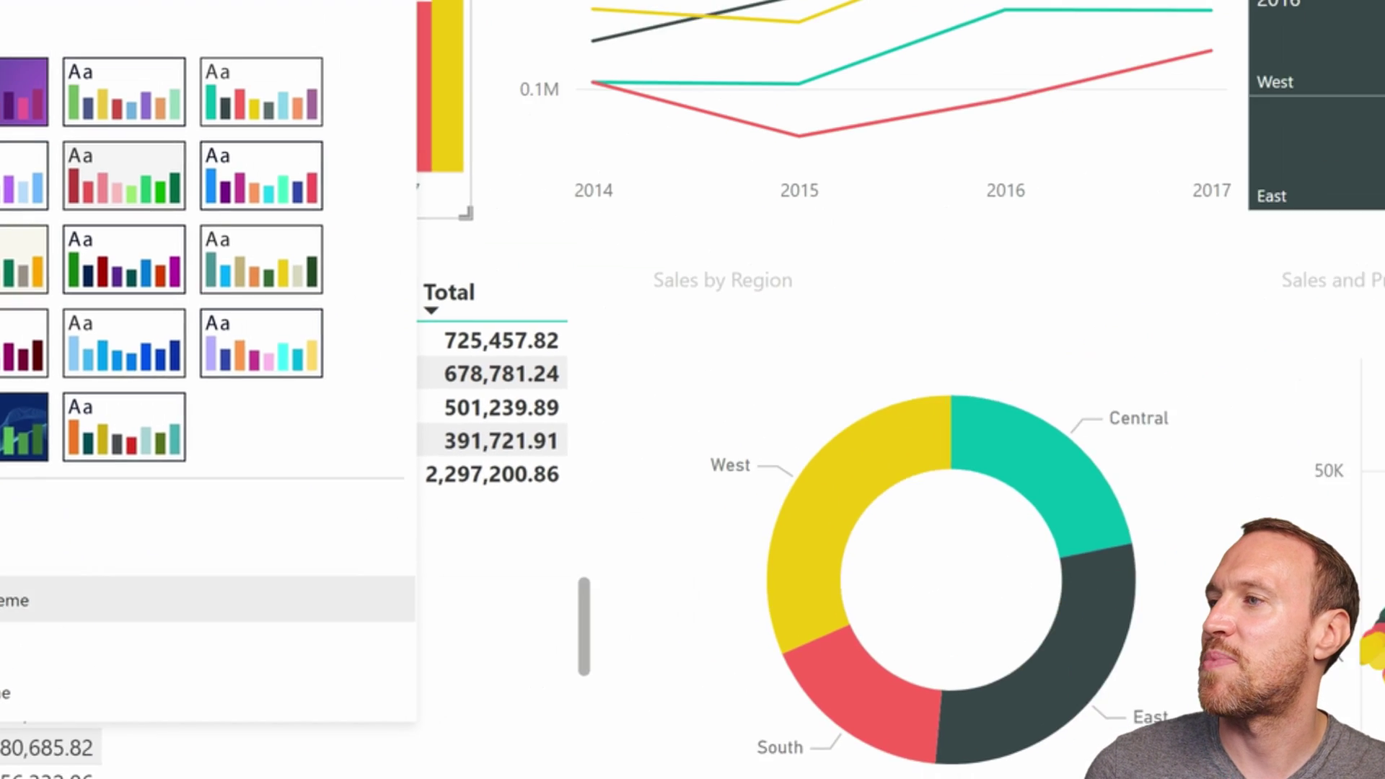
pyautogui.click(29, 600)
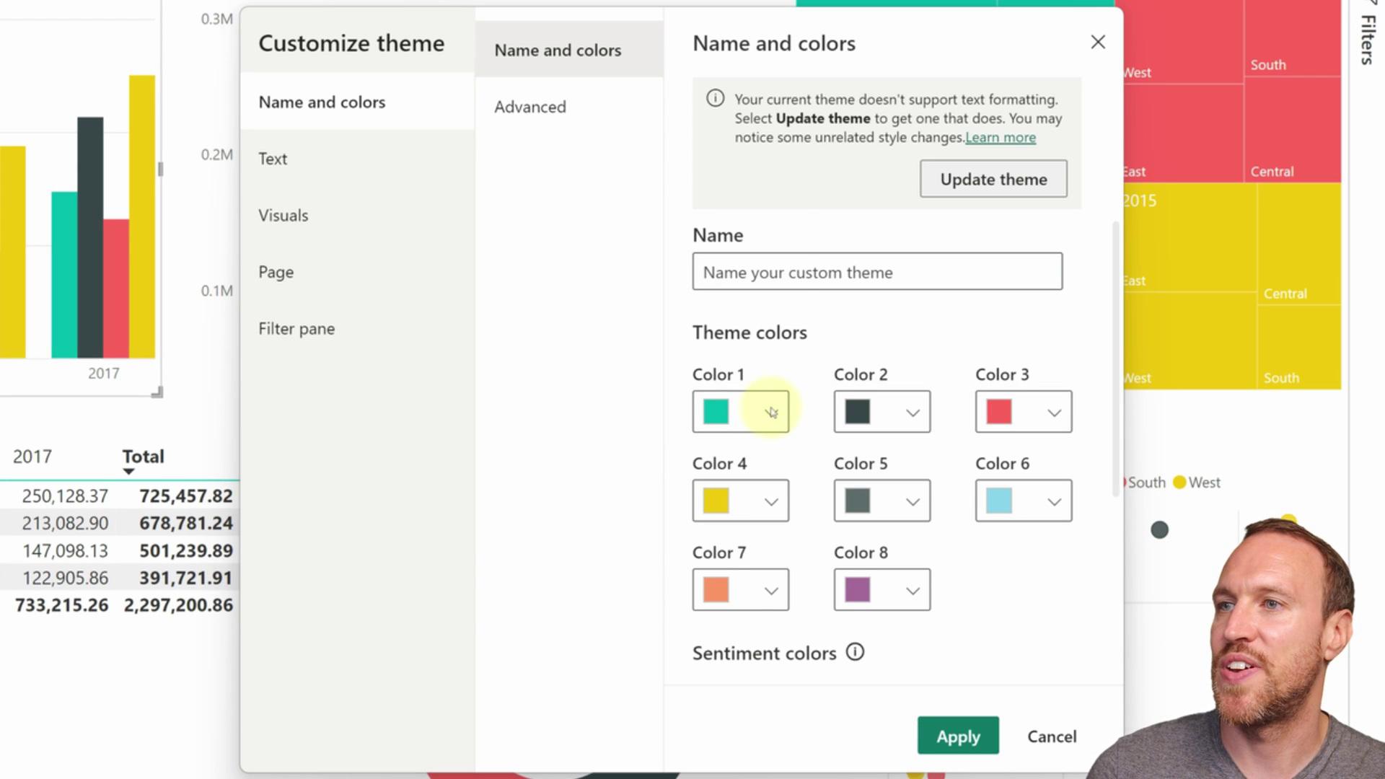
pyautogui.click(771, 412)
pyautogui.click(949, 328)
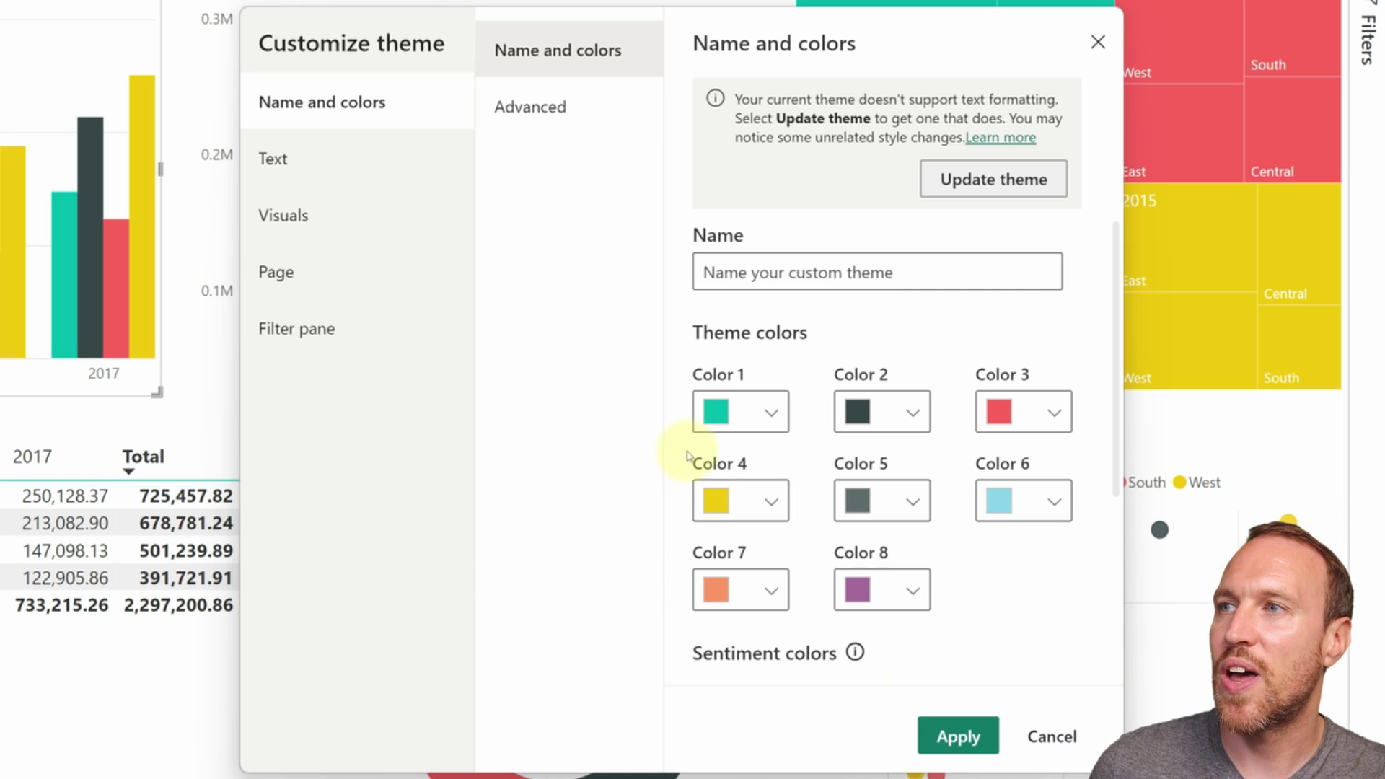
# Review the theme's text settings and its background, border and header settings for visuals, ending at name and colors.
pyautogui.click(252, 171)
pyautogui.click(336, 219)
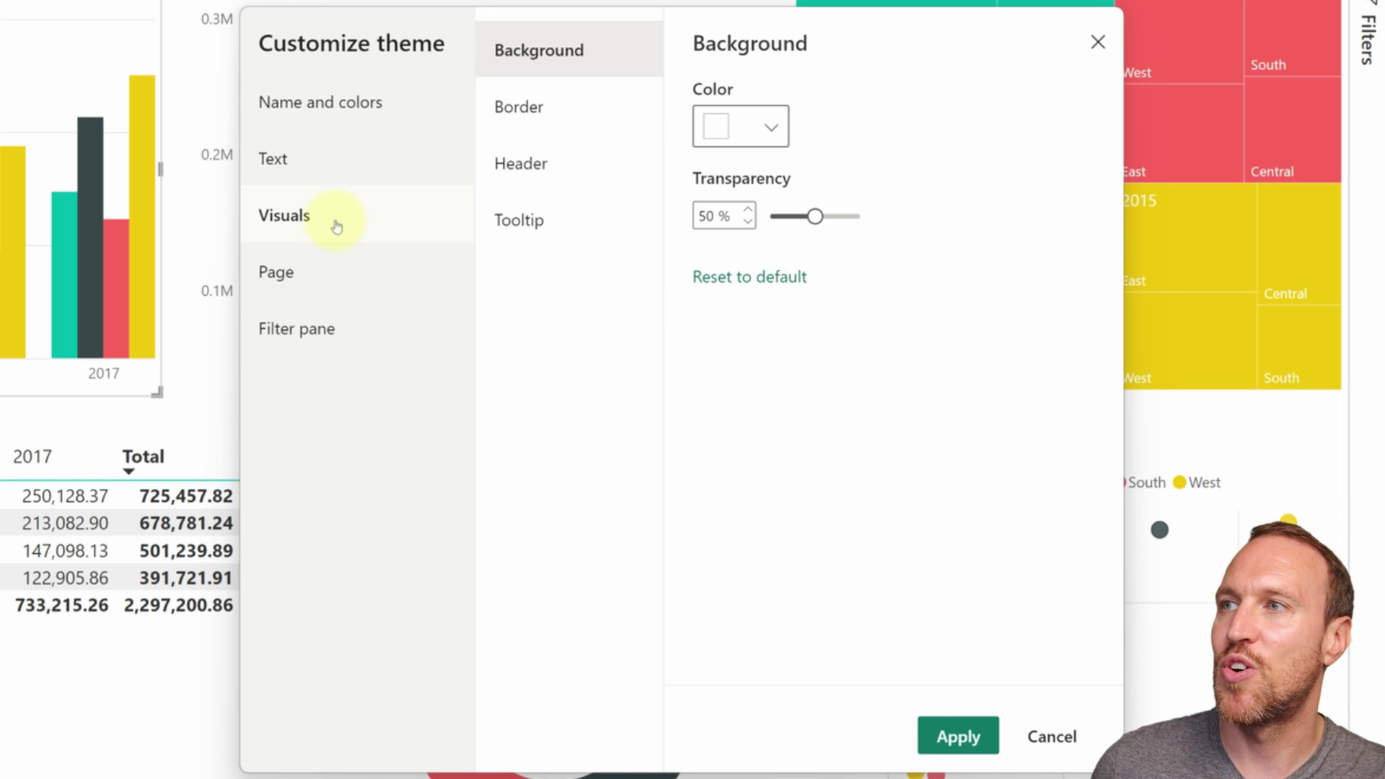
pyautogui.click(519, 106)
pyautogui.click(526, 163)
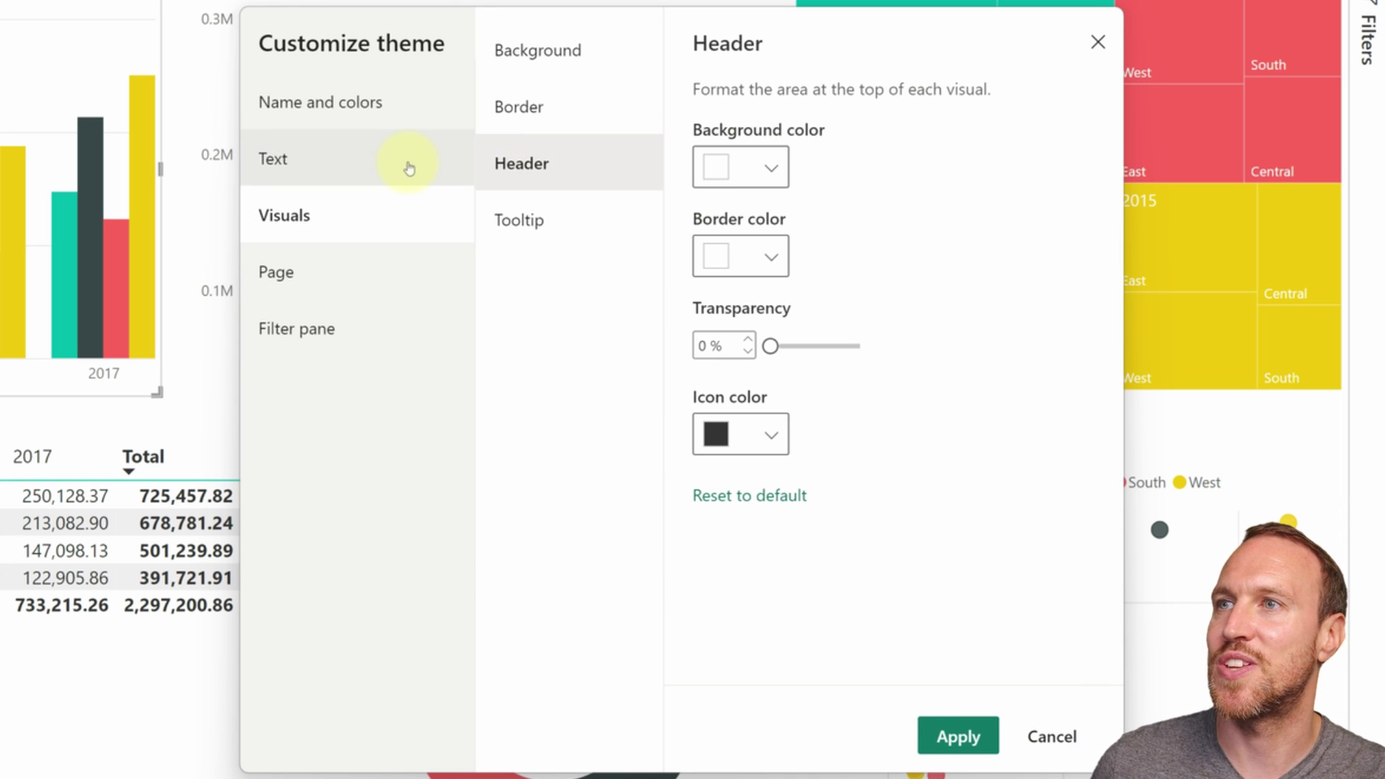
pyautogui.click(409, 168)
pyautogui.click(396, 107)
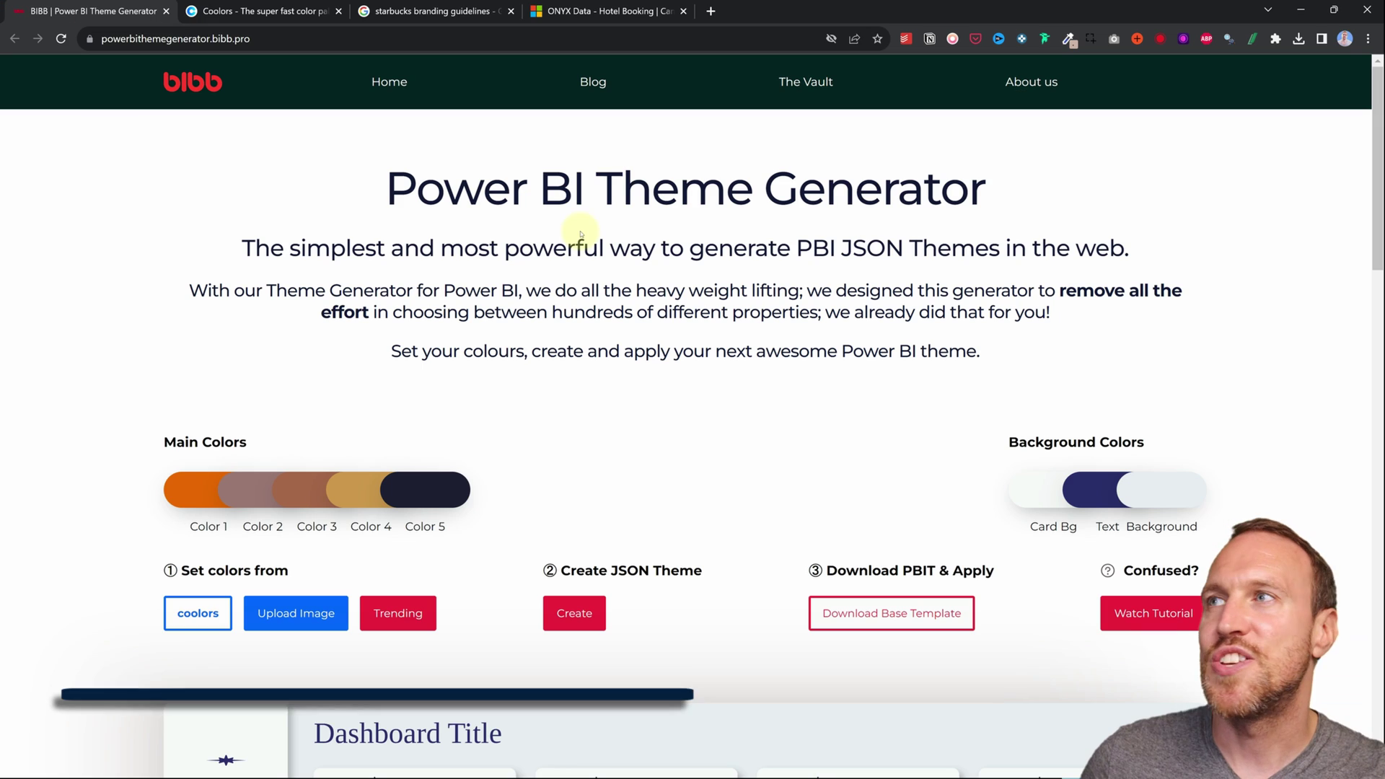
# Switch to the BIBB Power BI Theme Generator in the browser and examine its color settings and sample dashboard preview.
pyautogui.click(285, 44)
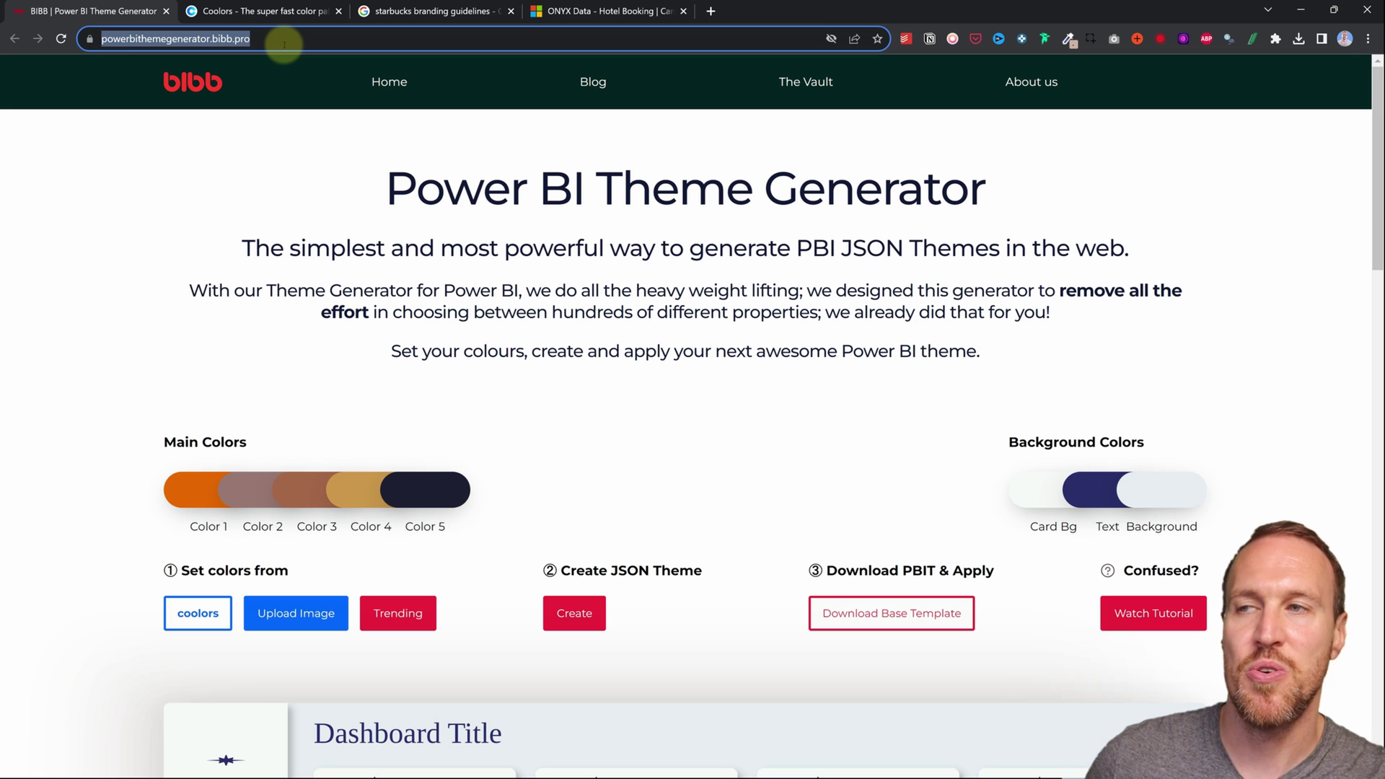
pyautogui.click(476, 252)
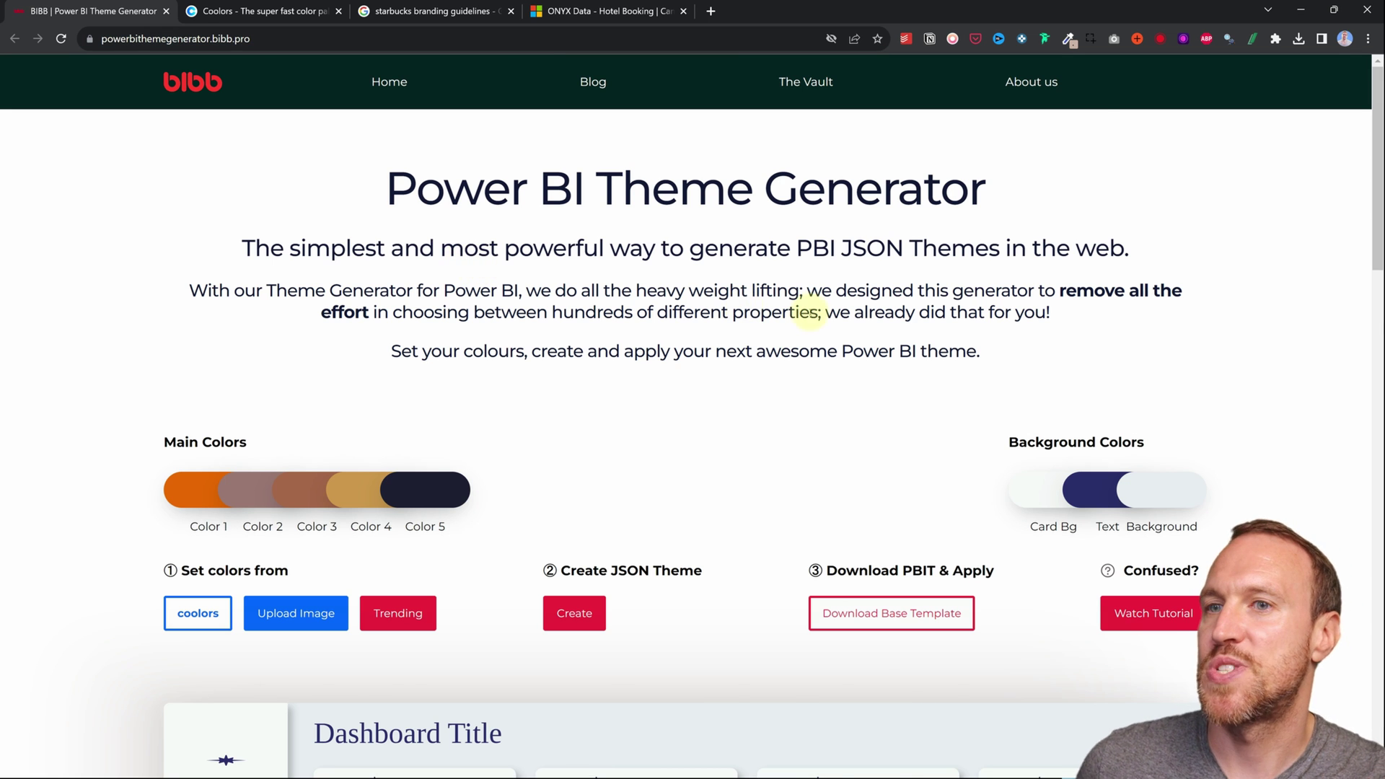
pyautogui.scroll(-4, 809, 313)
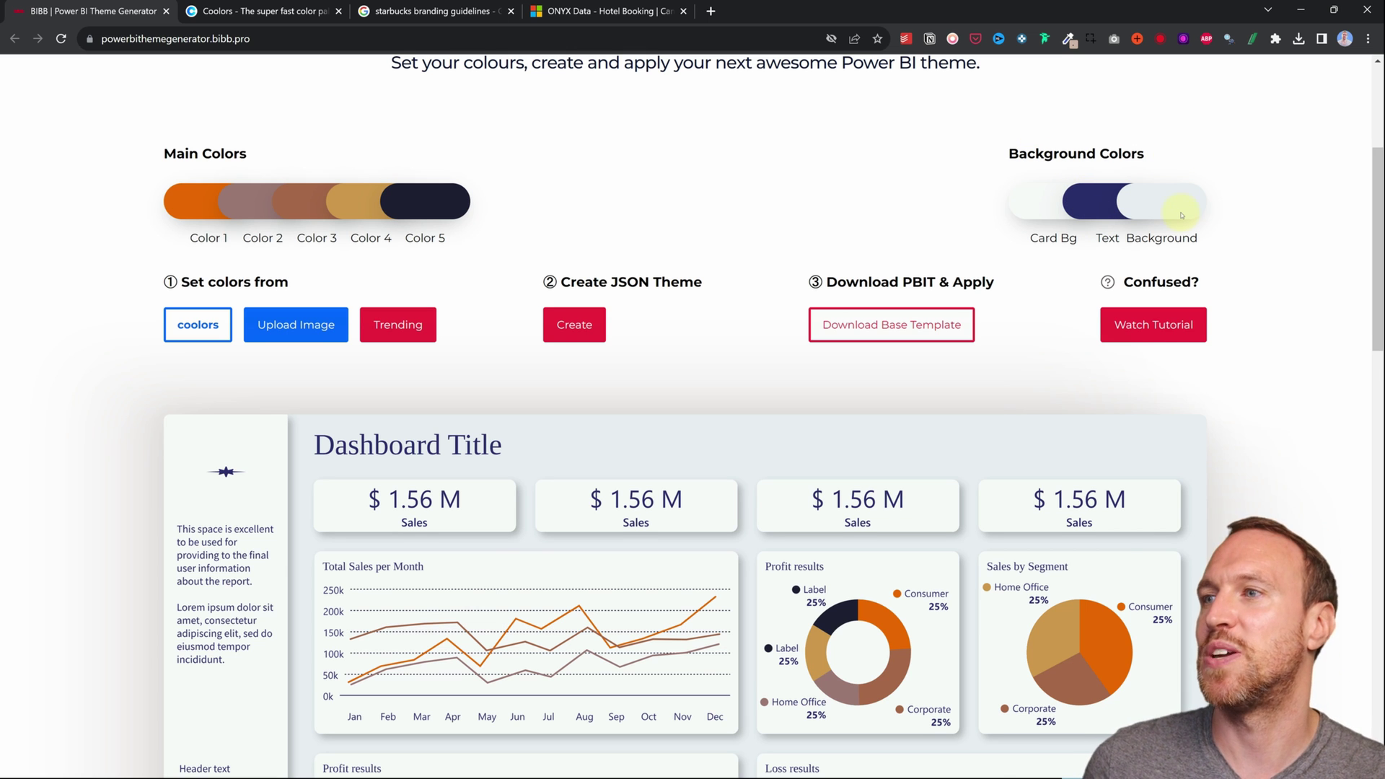
pyautogui.scroll(-1, 686, 322)
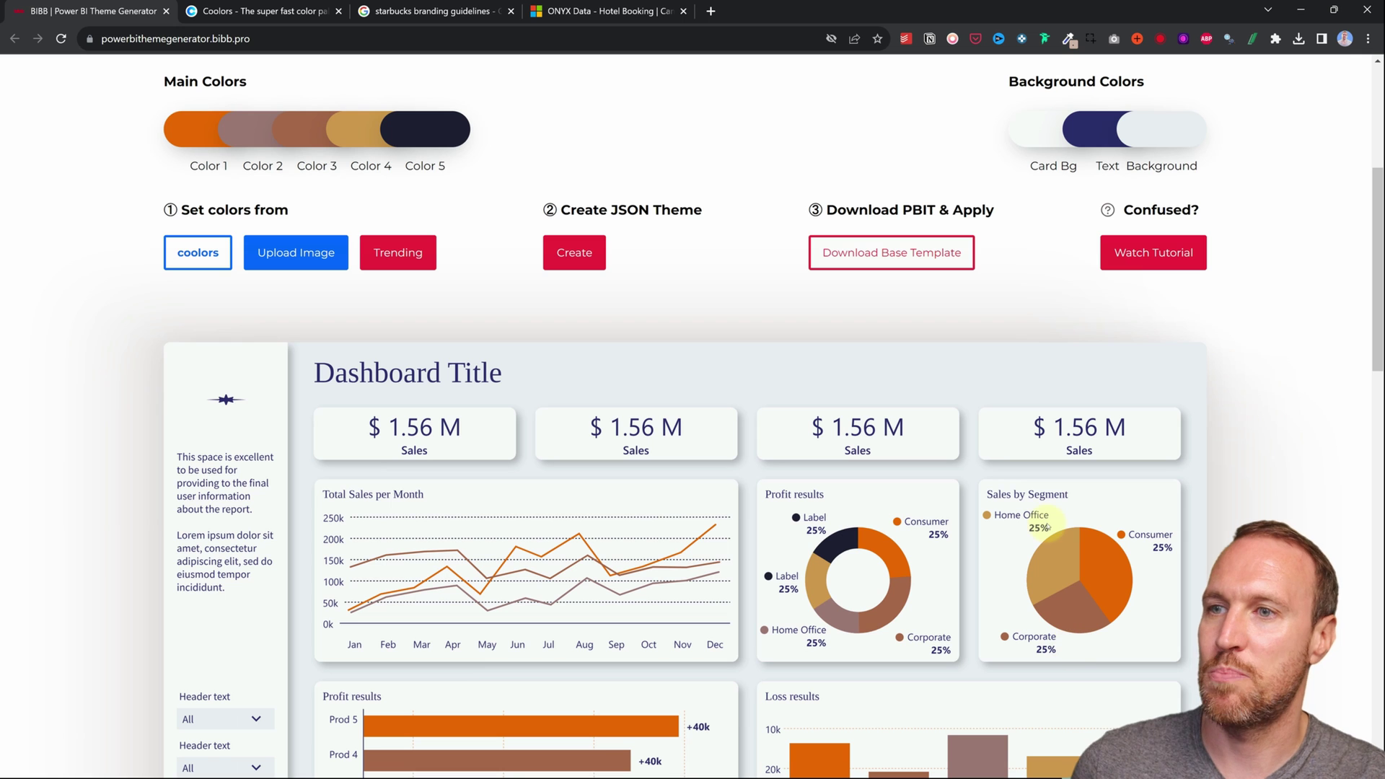
pyautogui.scroll(-2, 819, 402)
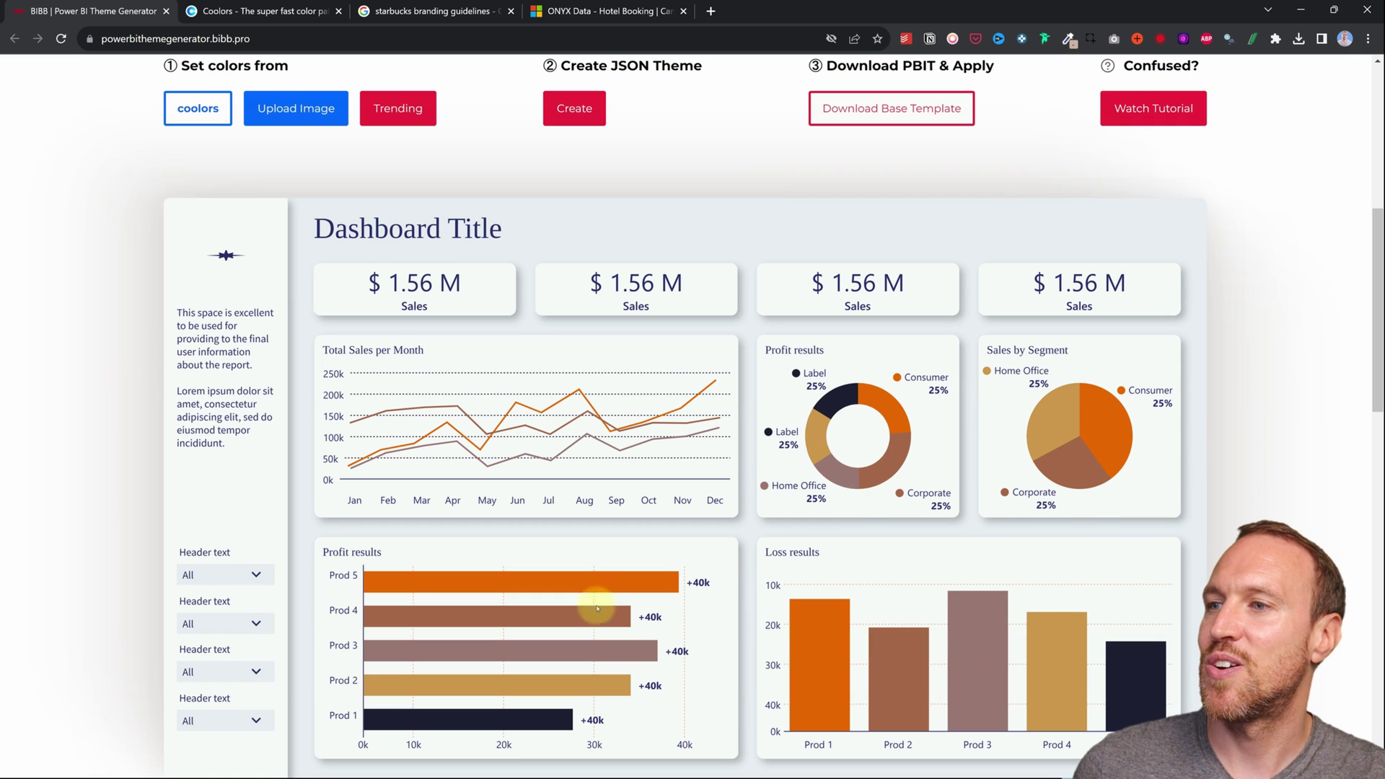
pyautogui.scroll(2, 937, 638)
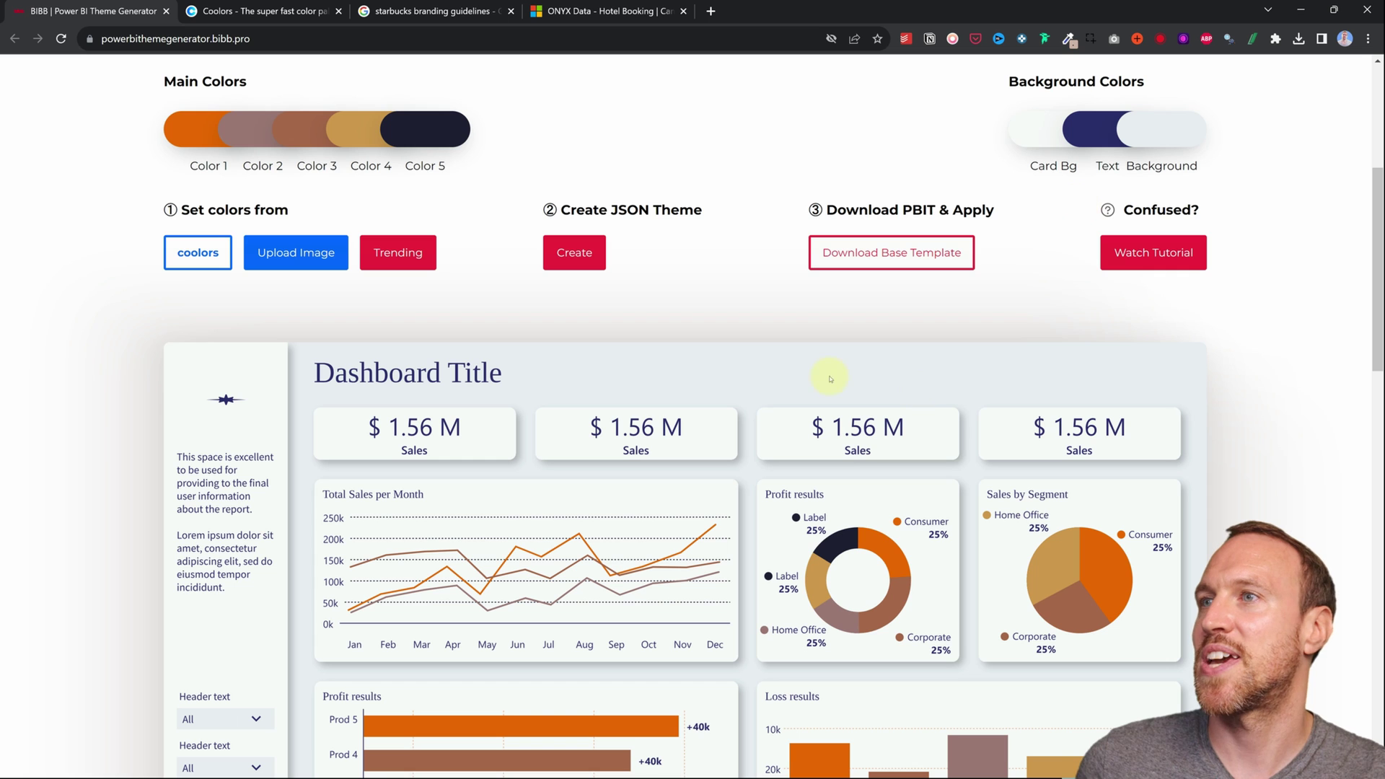
# Create the Power BI JSON theme from the current colors in the generator and dismiss the thank-you message.
pyautogui.click(582, 261)
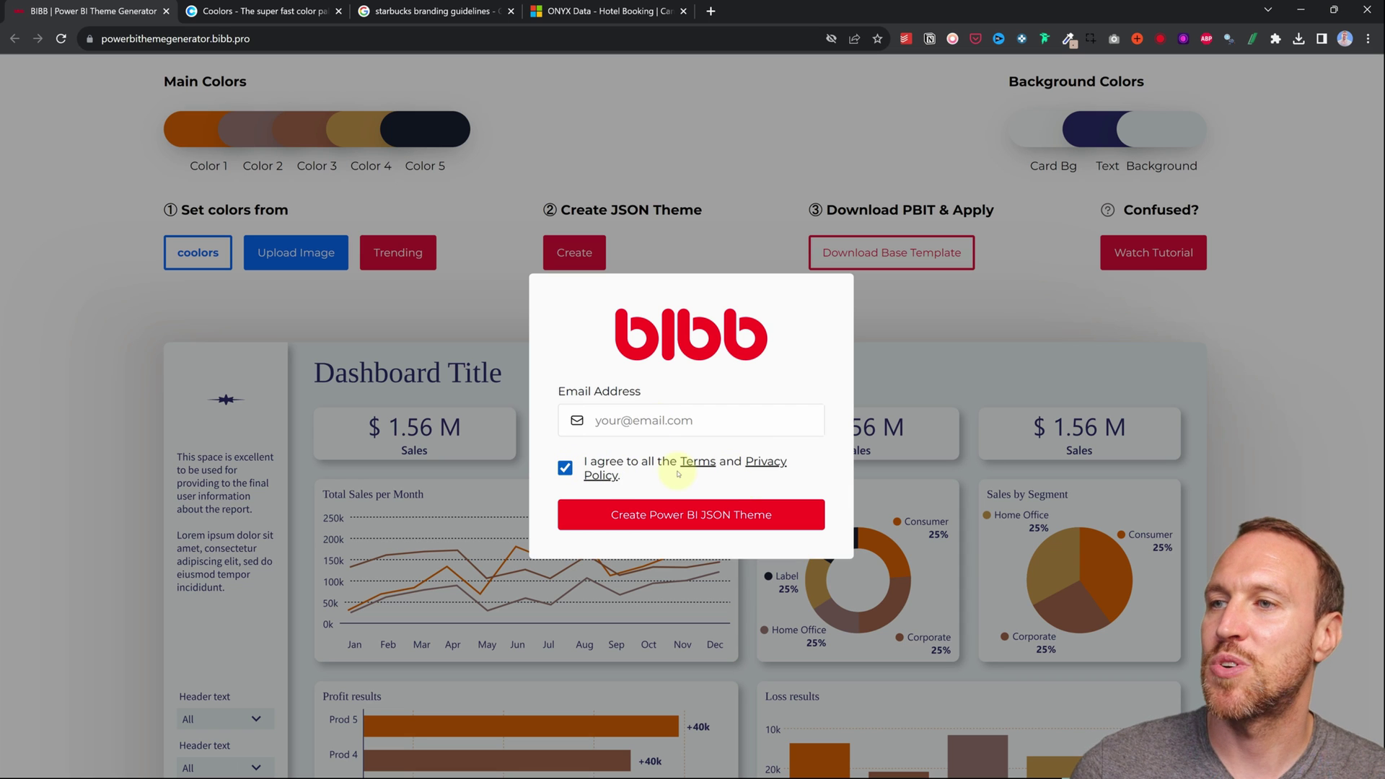
pyautogui.click(673, 520)
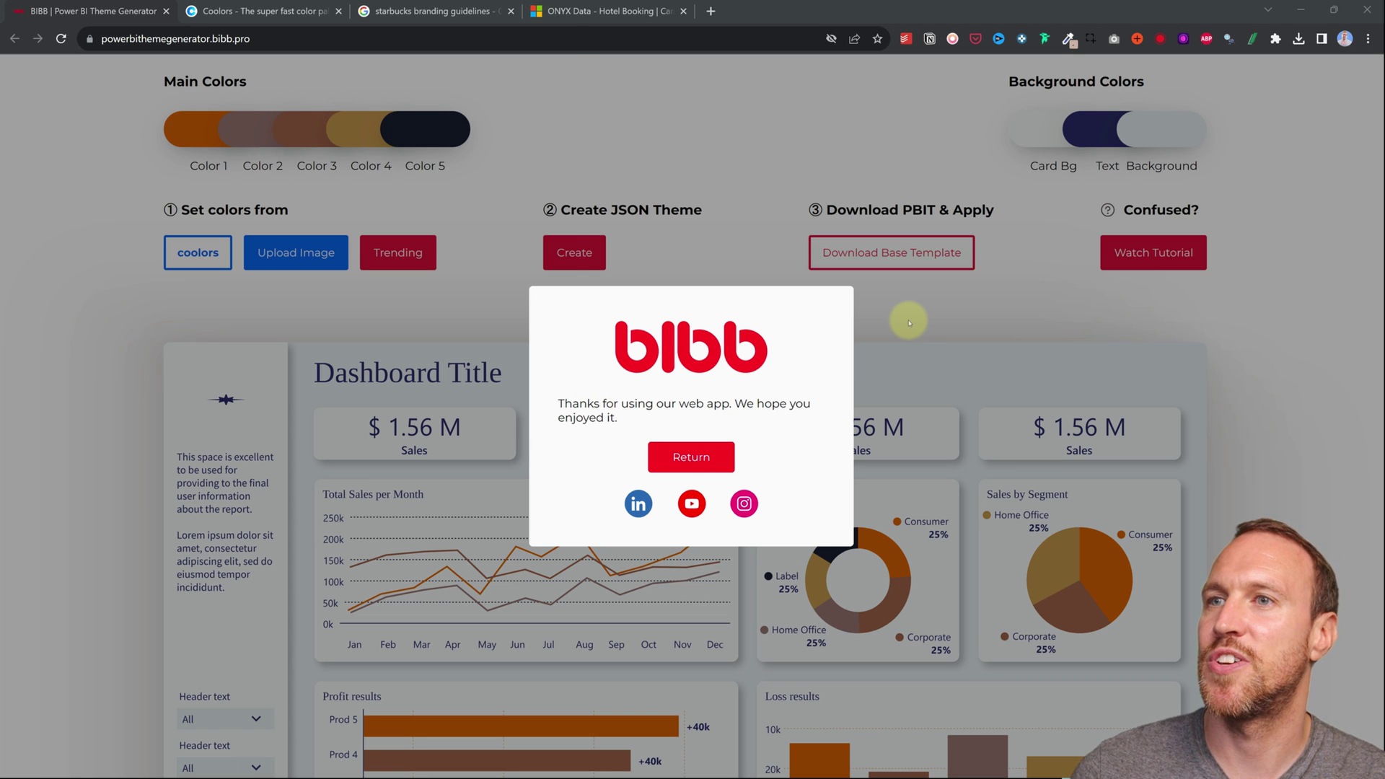
pyautogui.click(952, 149)
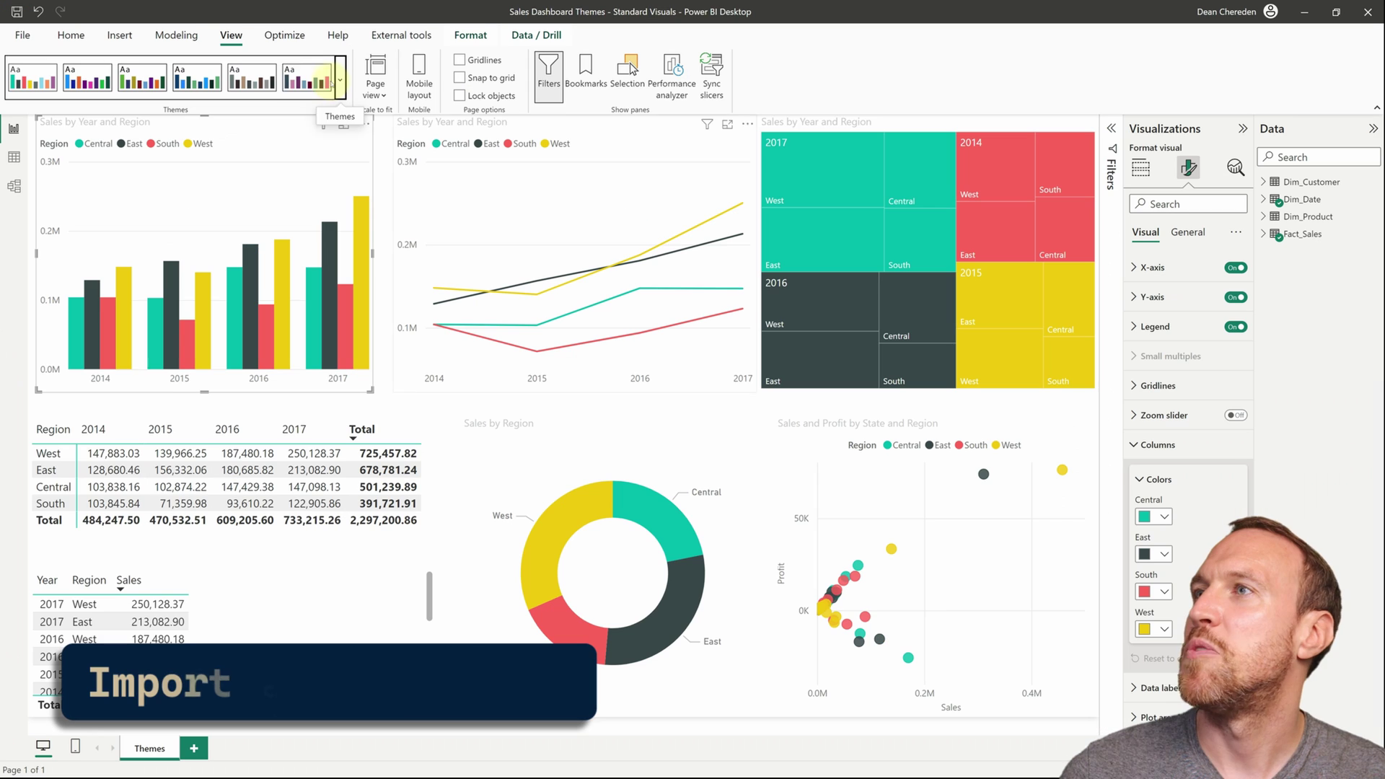
# Switch to Power BI Desktop, import the generated BIBB JSON theme into the report and clear the visual selection.
pyautogui.click(339, 80)
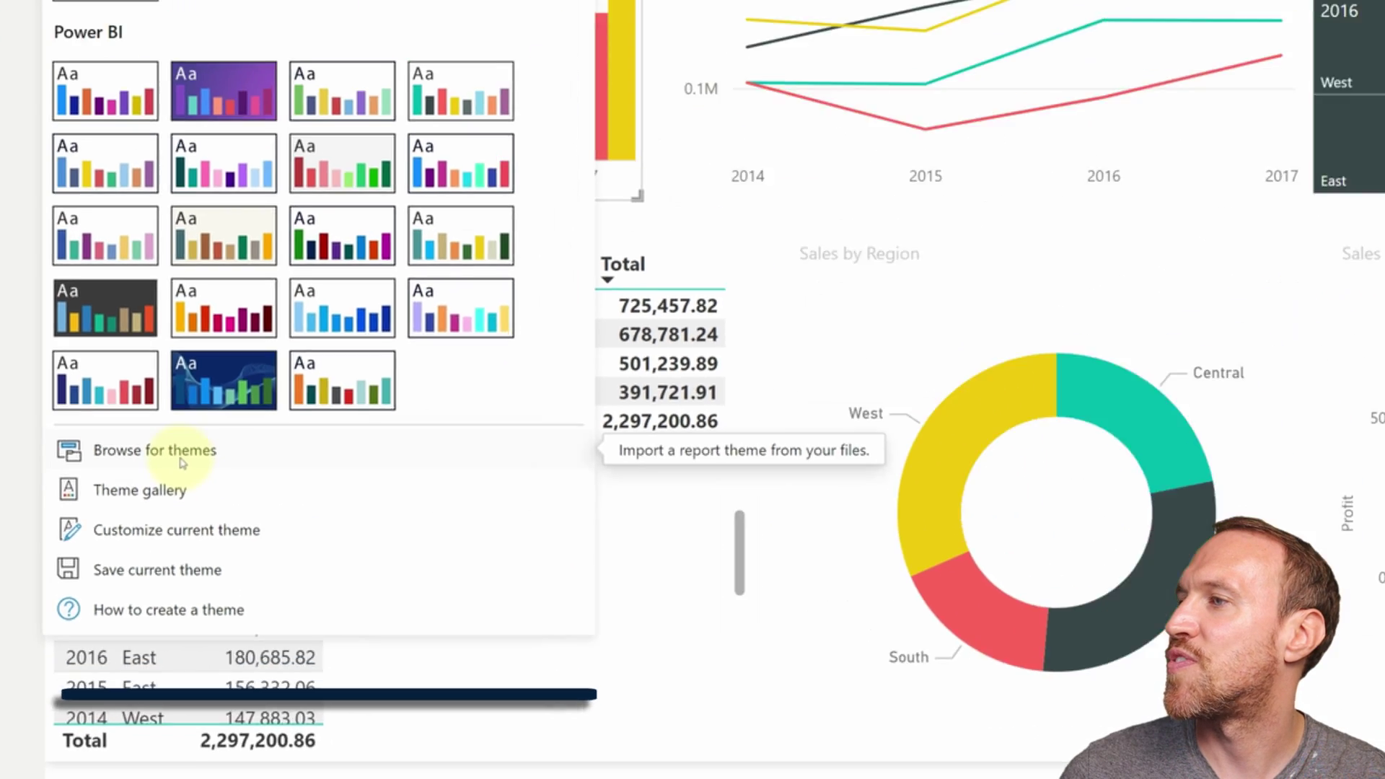
pyautogui.click(92, 535)
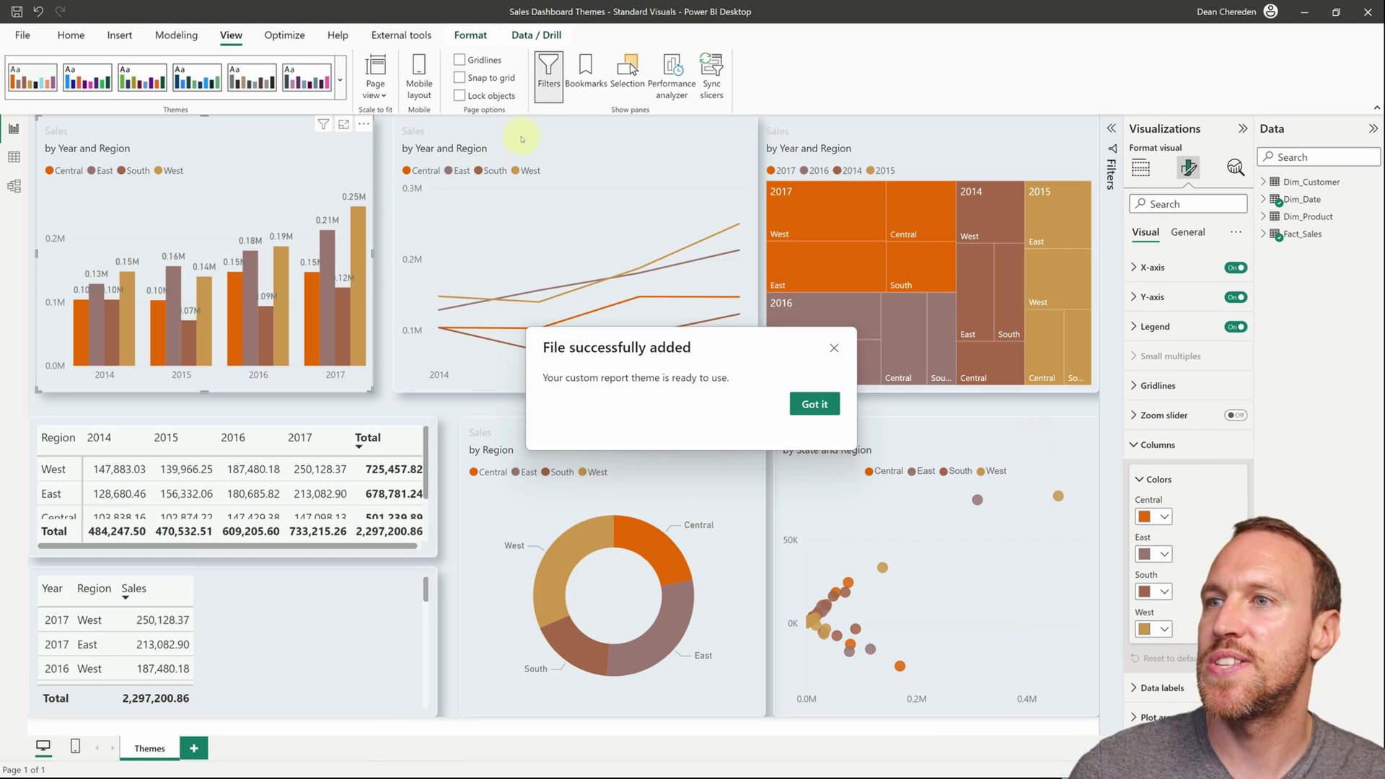
pyautogui.click(814, 404)
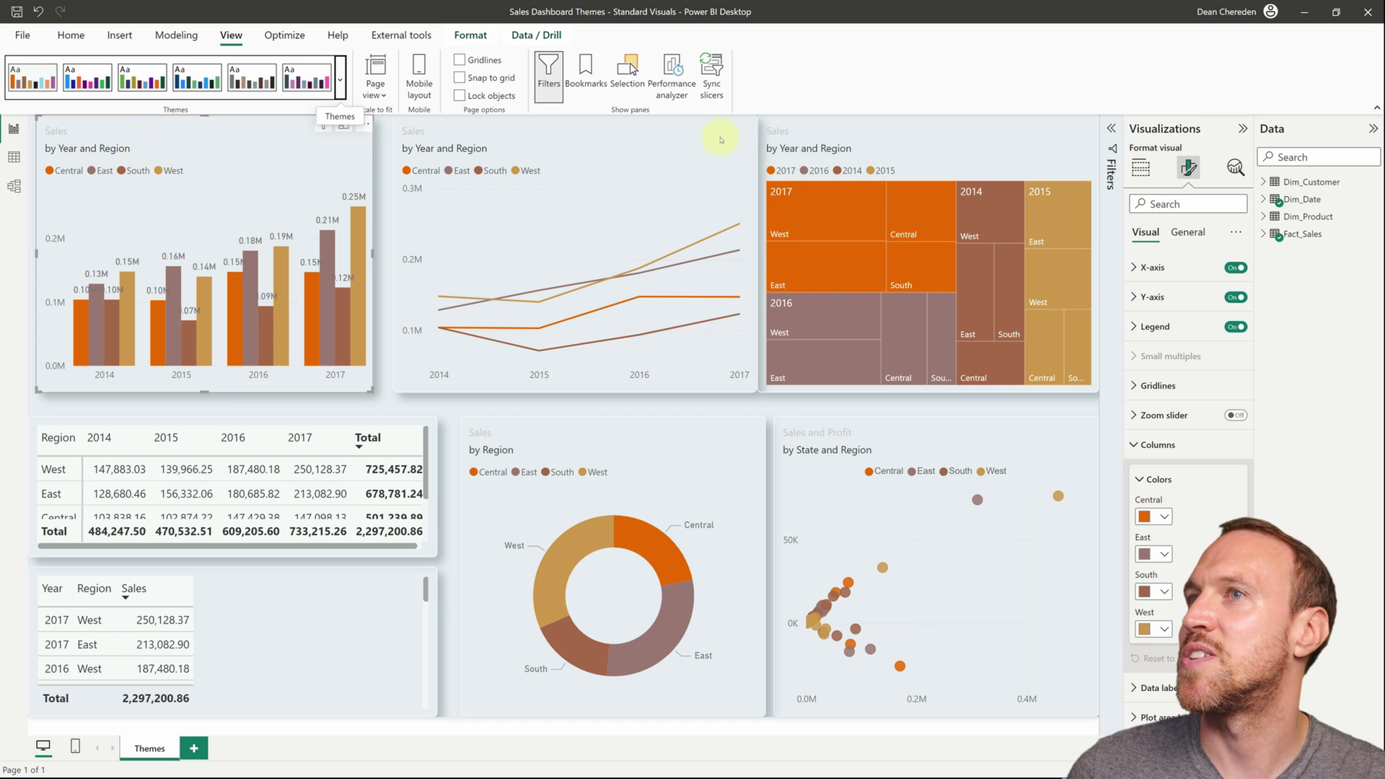
pyautogui.moveTo(703, 305)
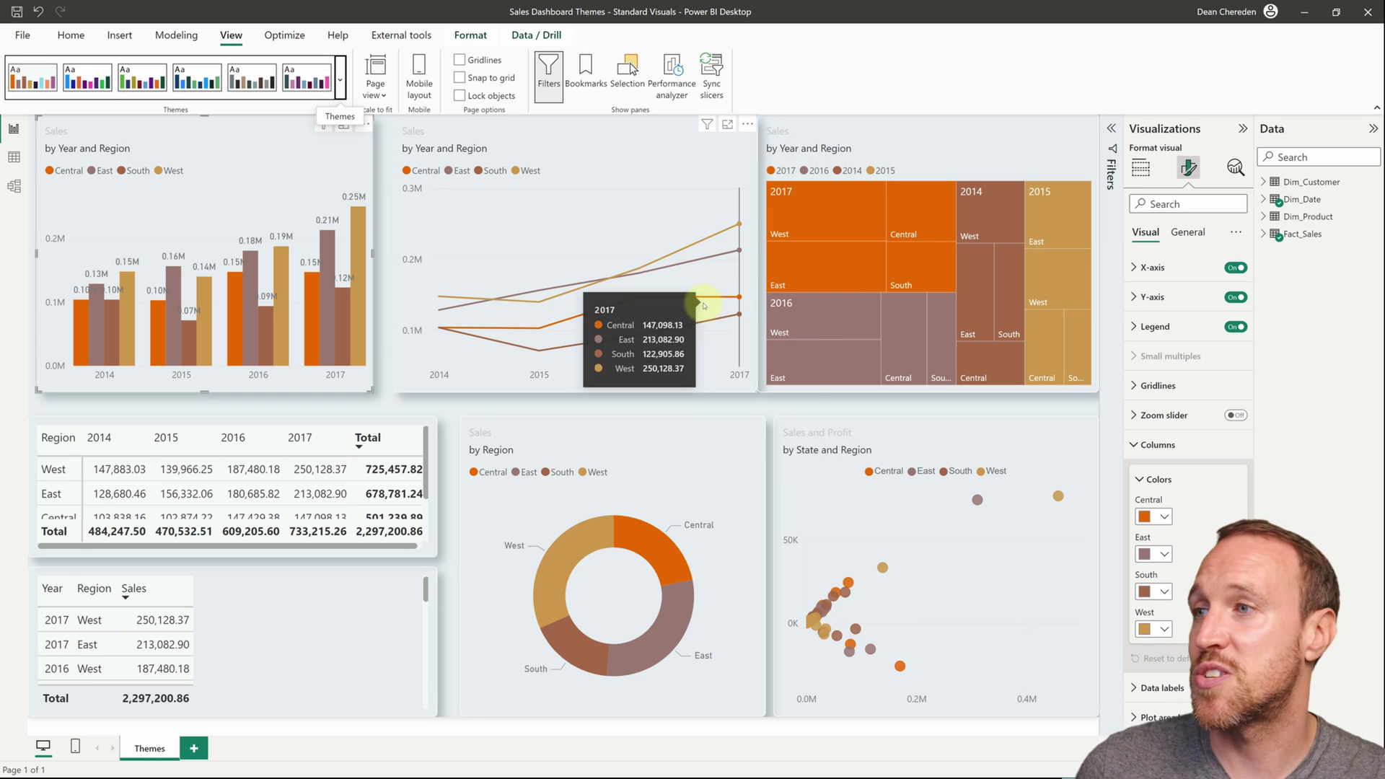
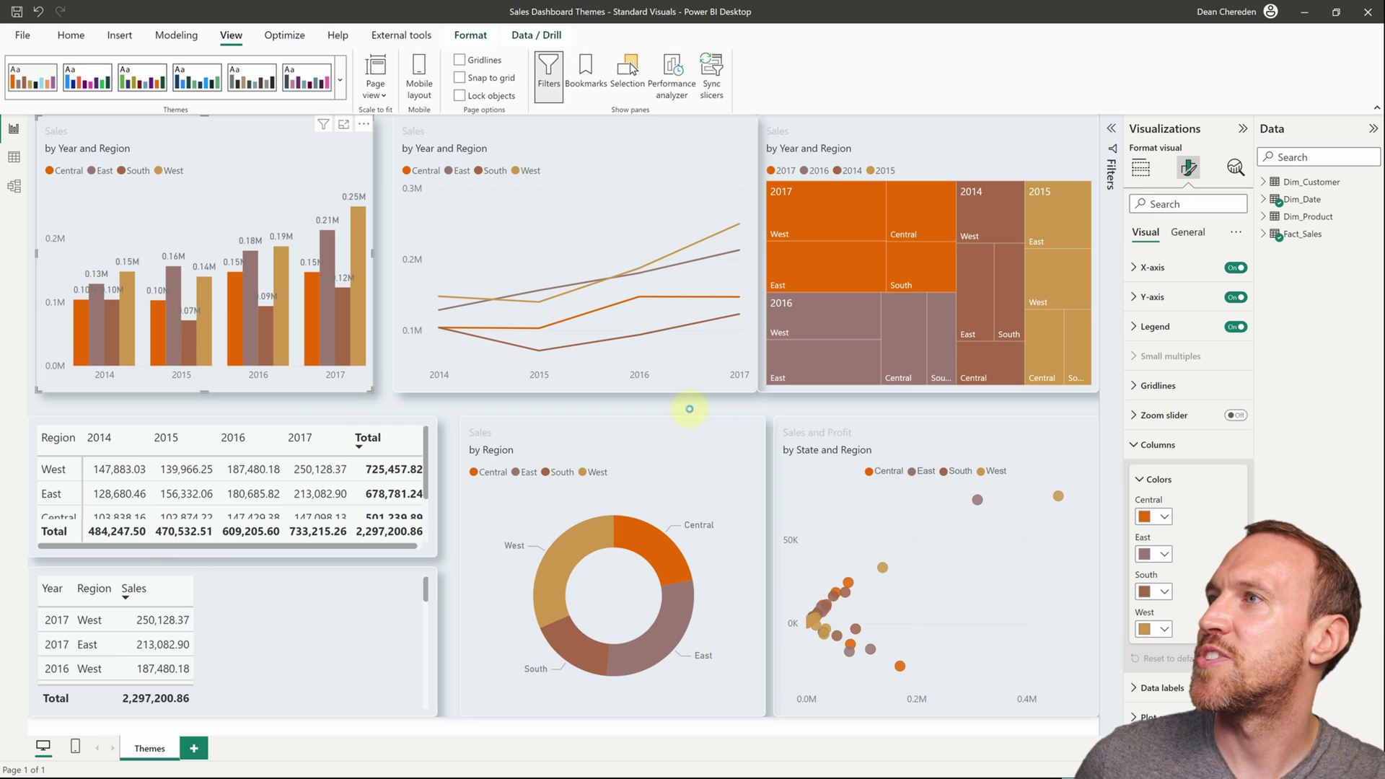
pyautogui.click(689, 409)
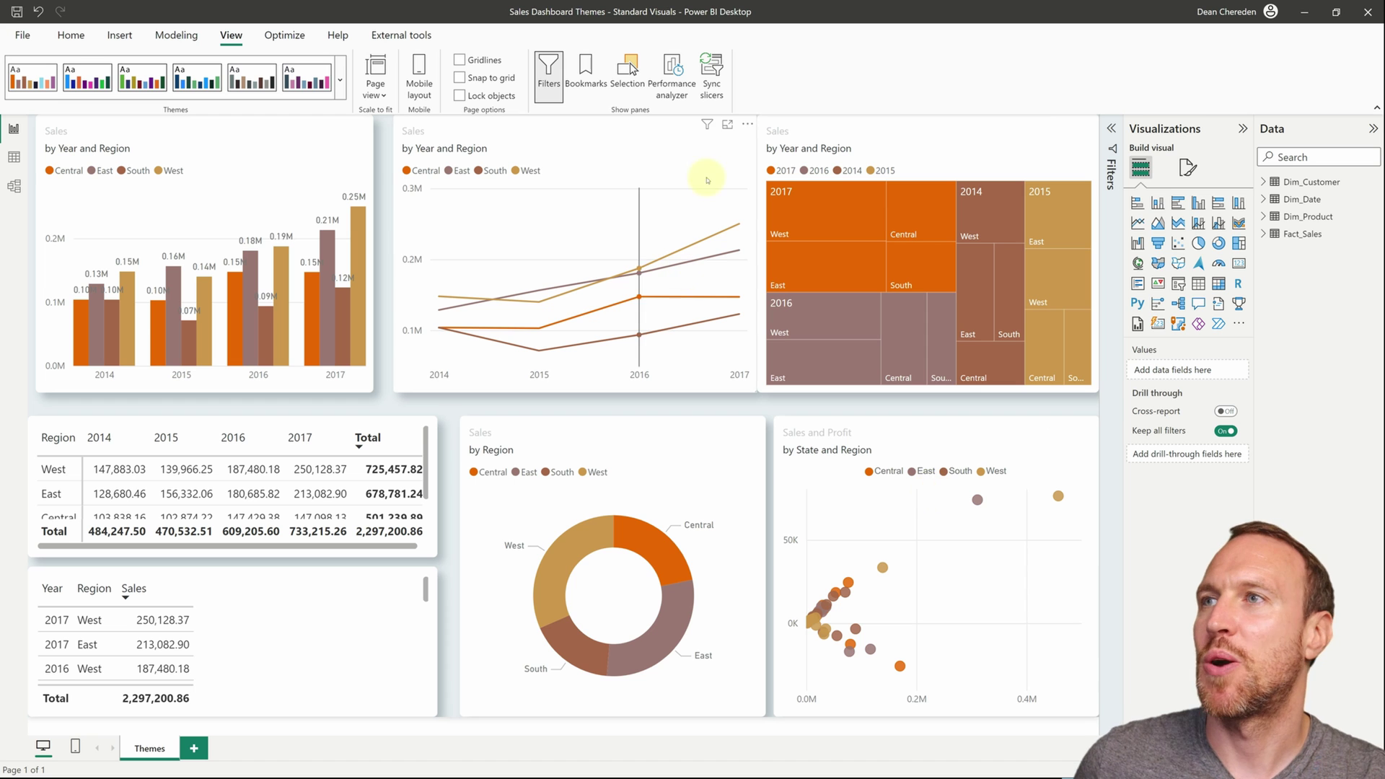
# Open the customization settings of the imported theme and review Color 6 and the advanced element colors.
pyautogui.moveTo(436, 194)
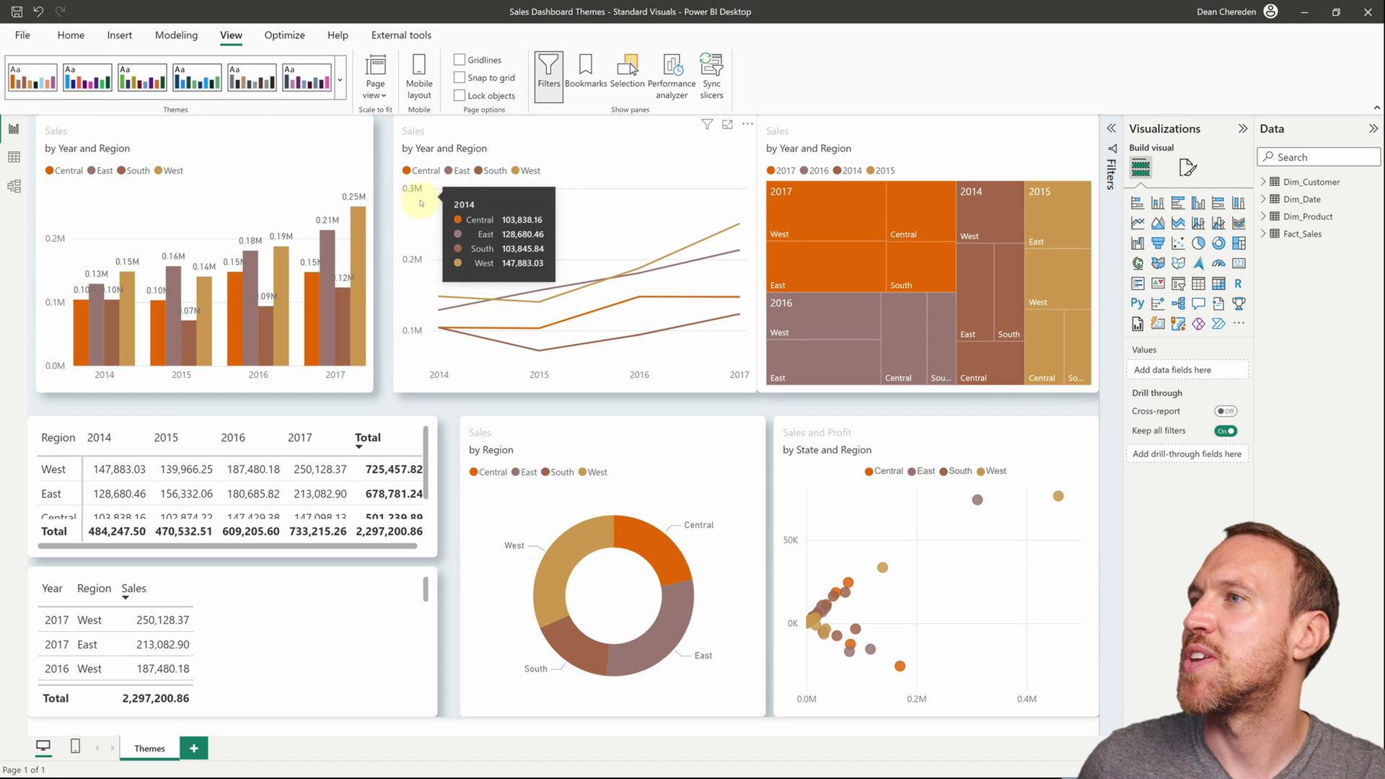
pyautogui.click(340, 77)
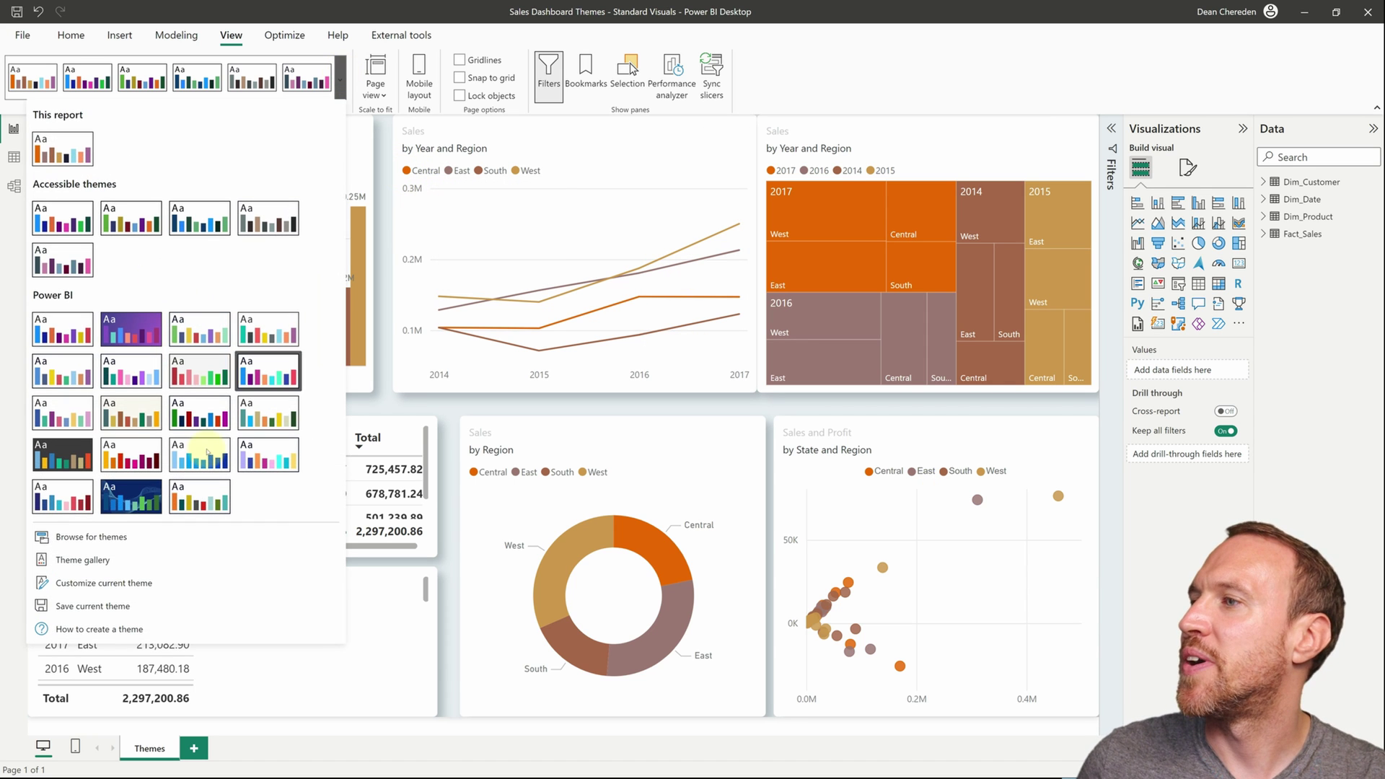
pyautogui.click(128, 590)
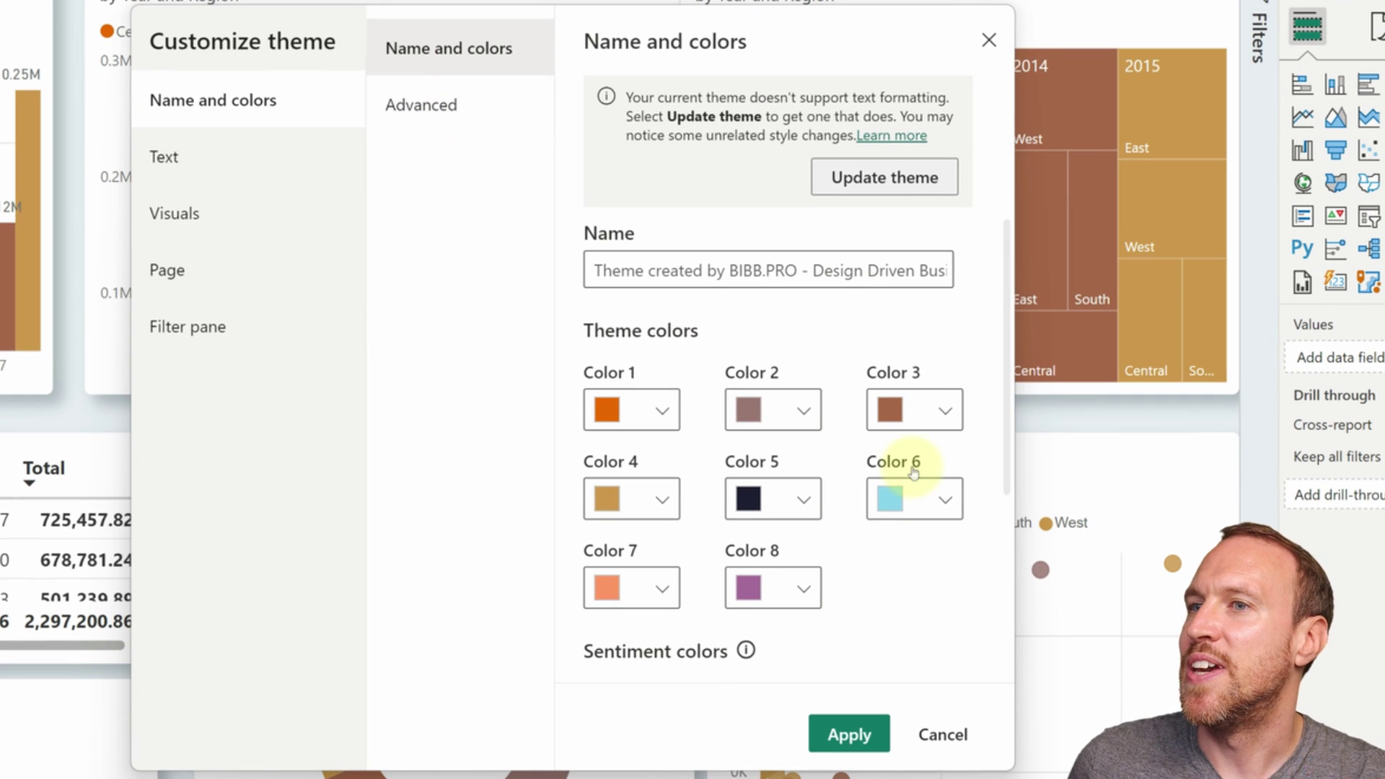
pyautogui.click(940, 505)
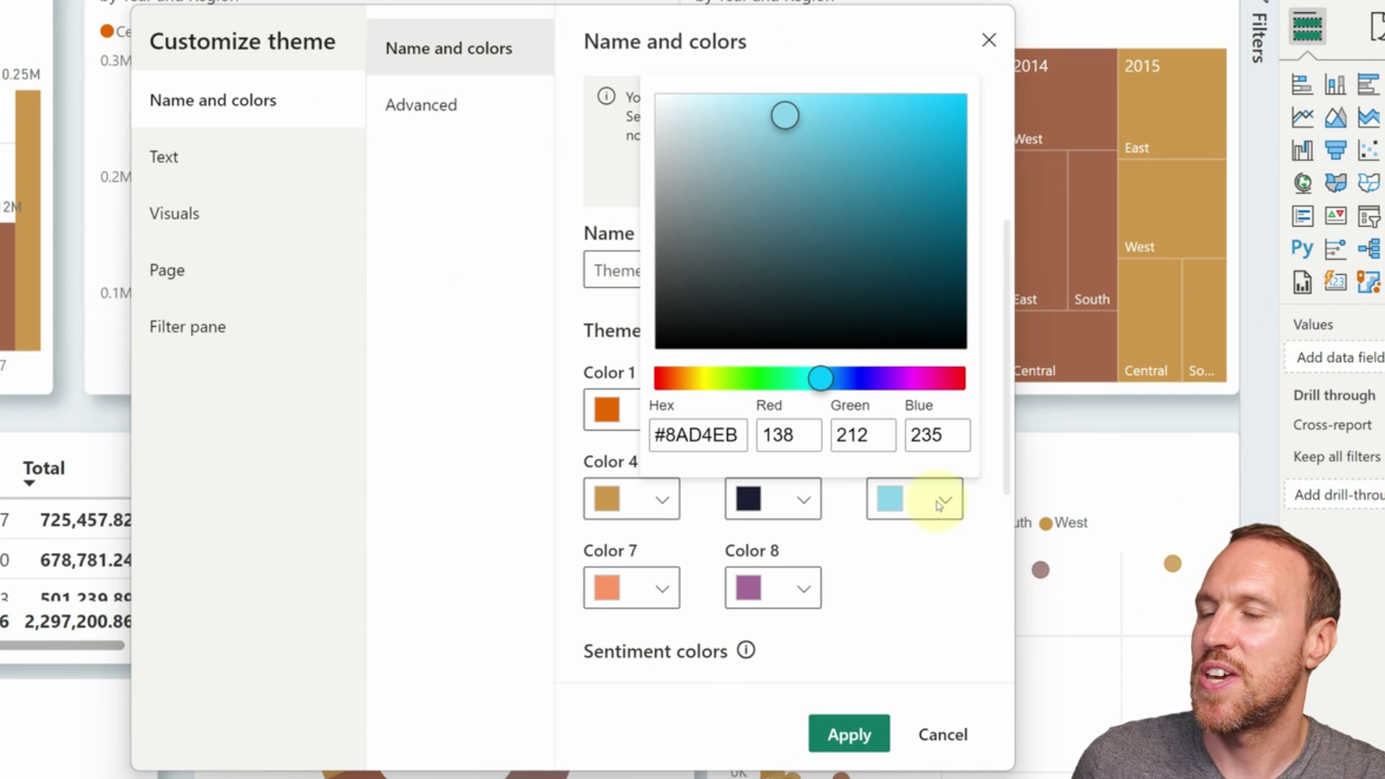
pyautogui.click(939, 505)
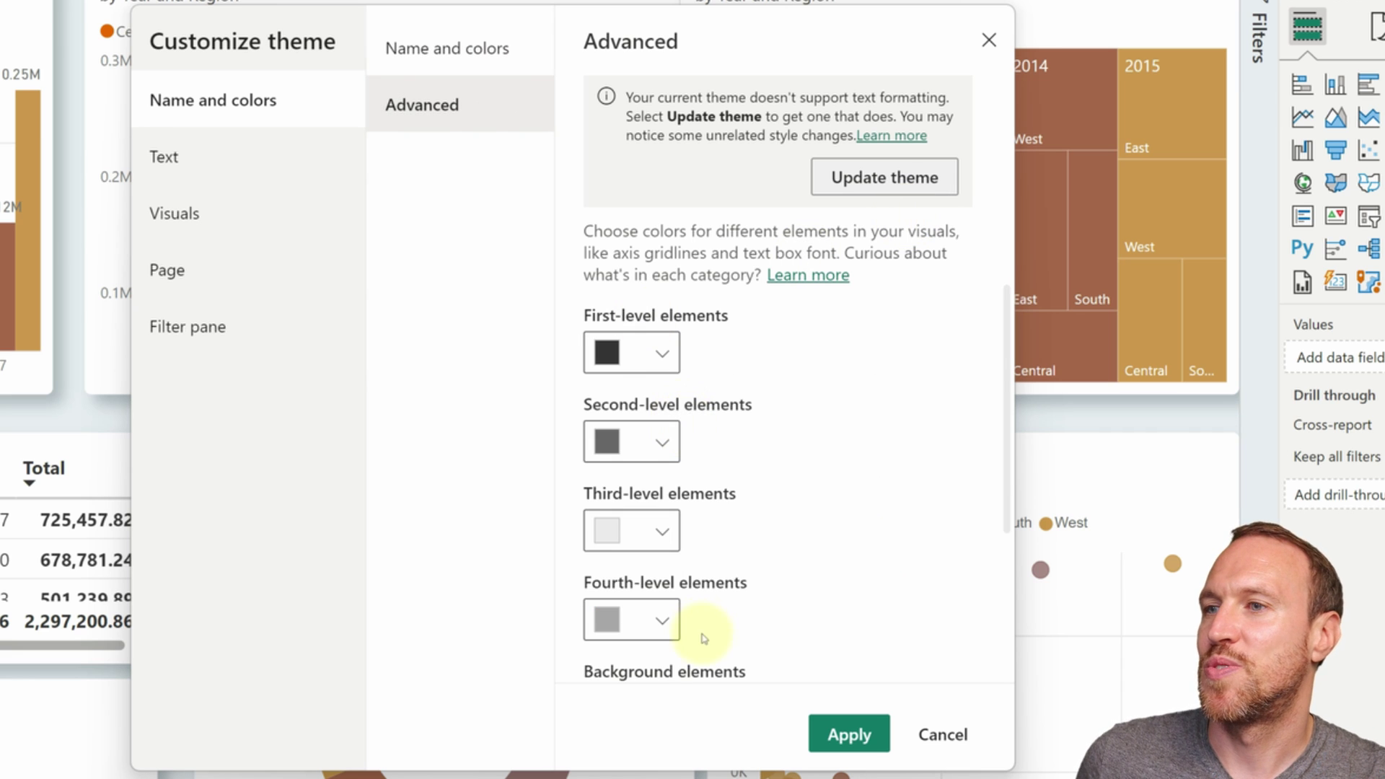
pyautogui.scroll(-2, 731, 560)
pyautogui.scroll(-2, 731, 562)
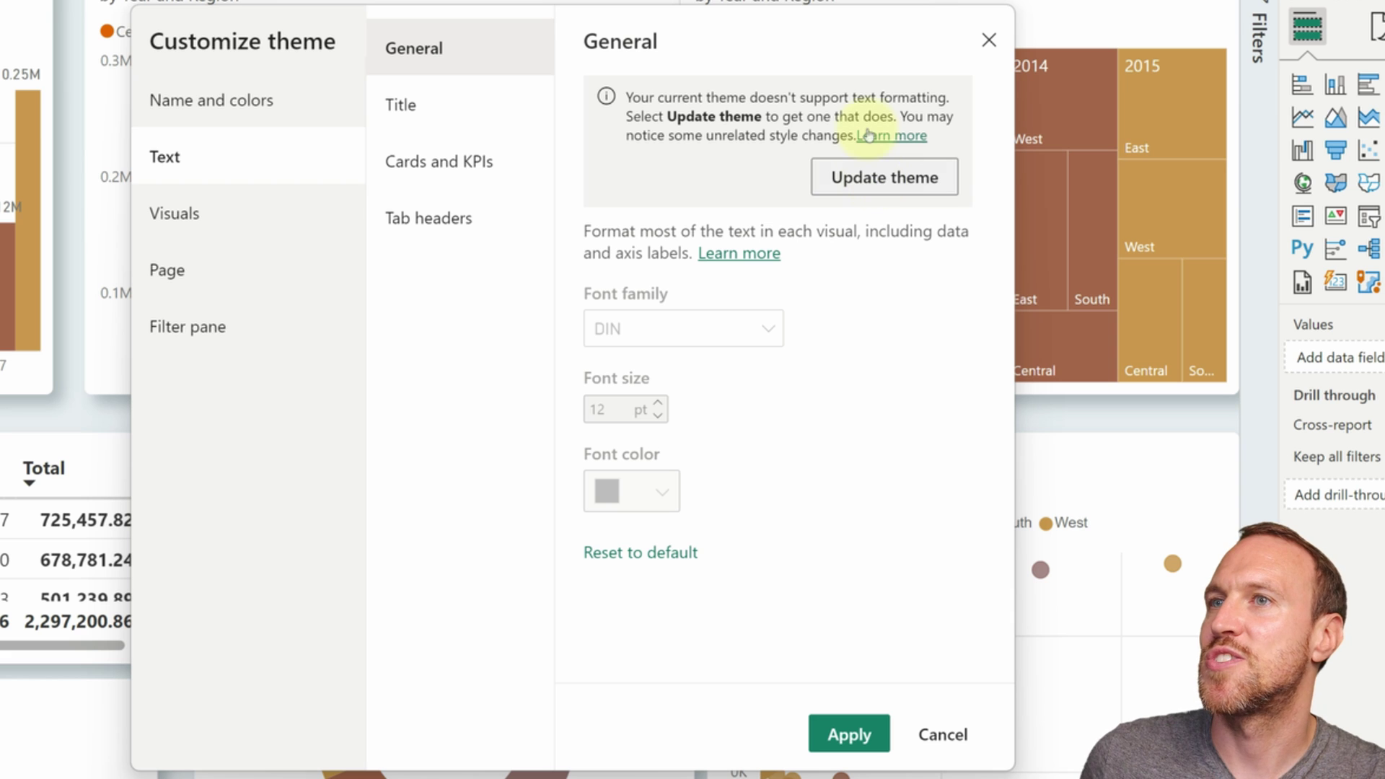
# Update the theme to support text formatting and review its general, title, and cards and KPIs text settings.
pyautogui.click(885, 177)
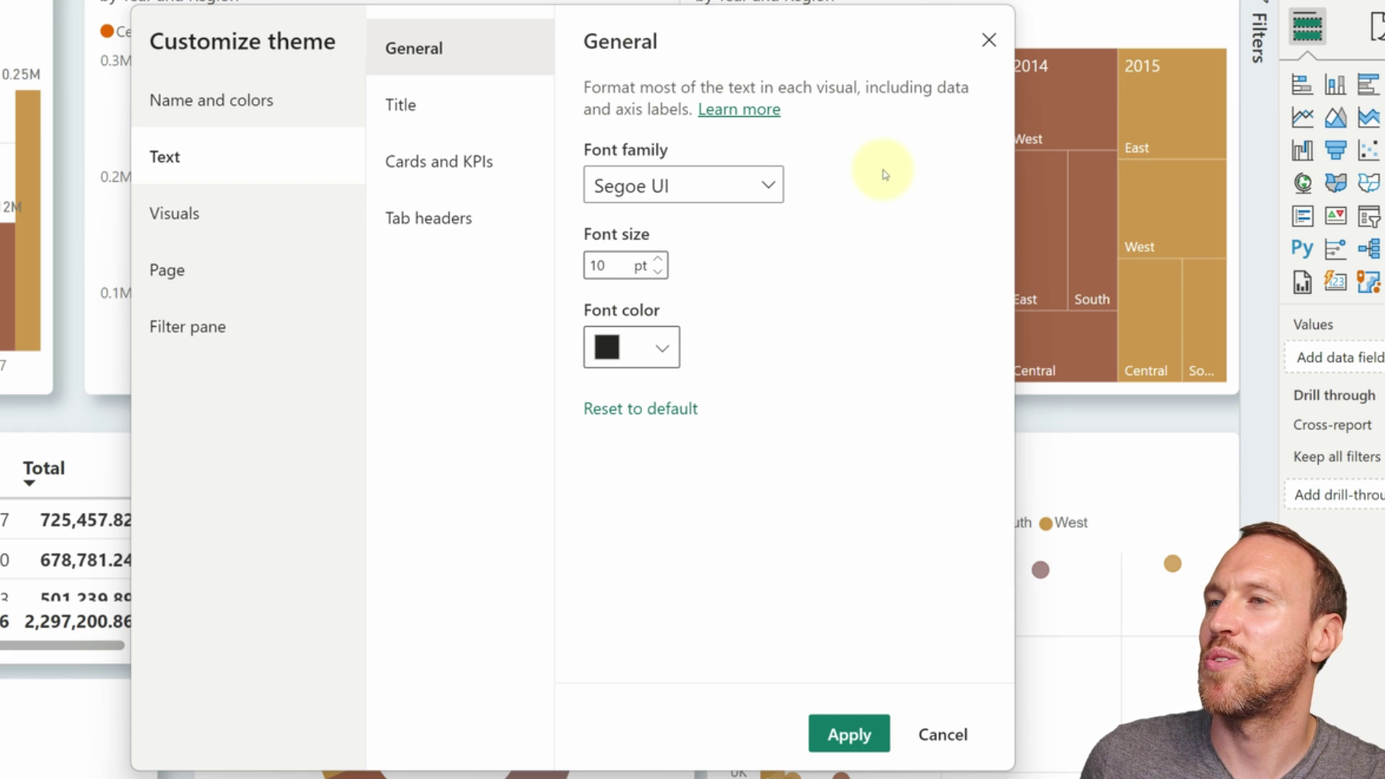
pyautogui.click(404, 94)
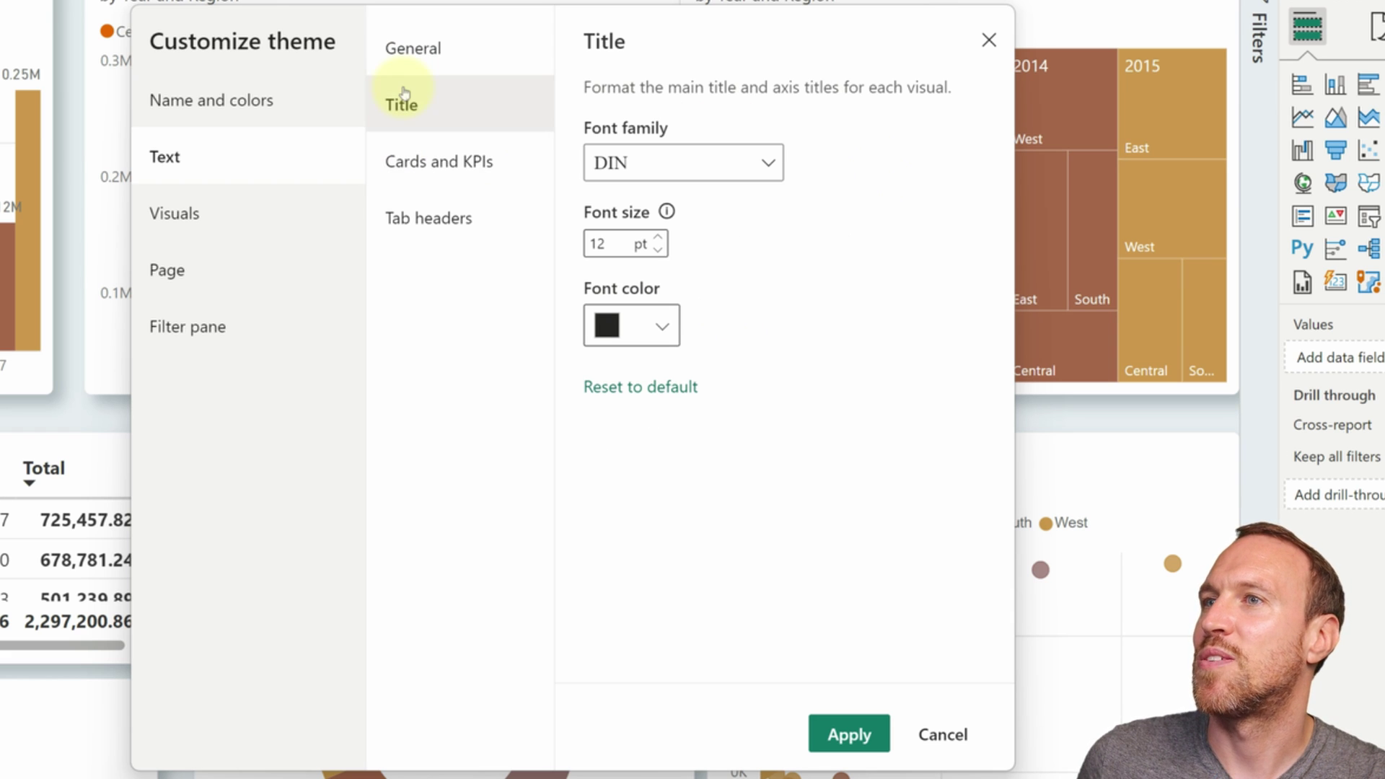
pyautogui.click(440, 161)
pyautogui.click(426, 52)
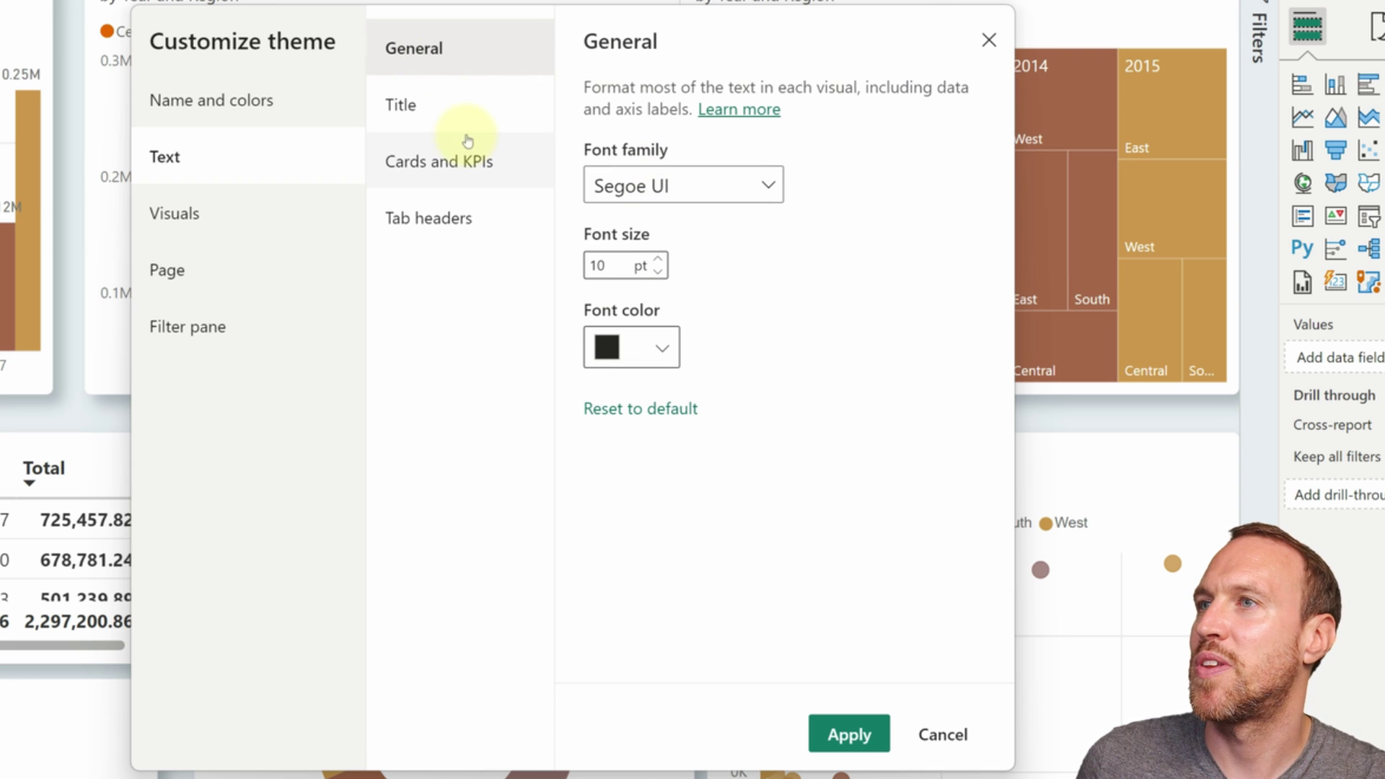
pyautogui.click(444, 106)
pyautogui.click(492, 166)
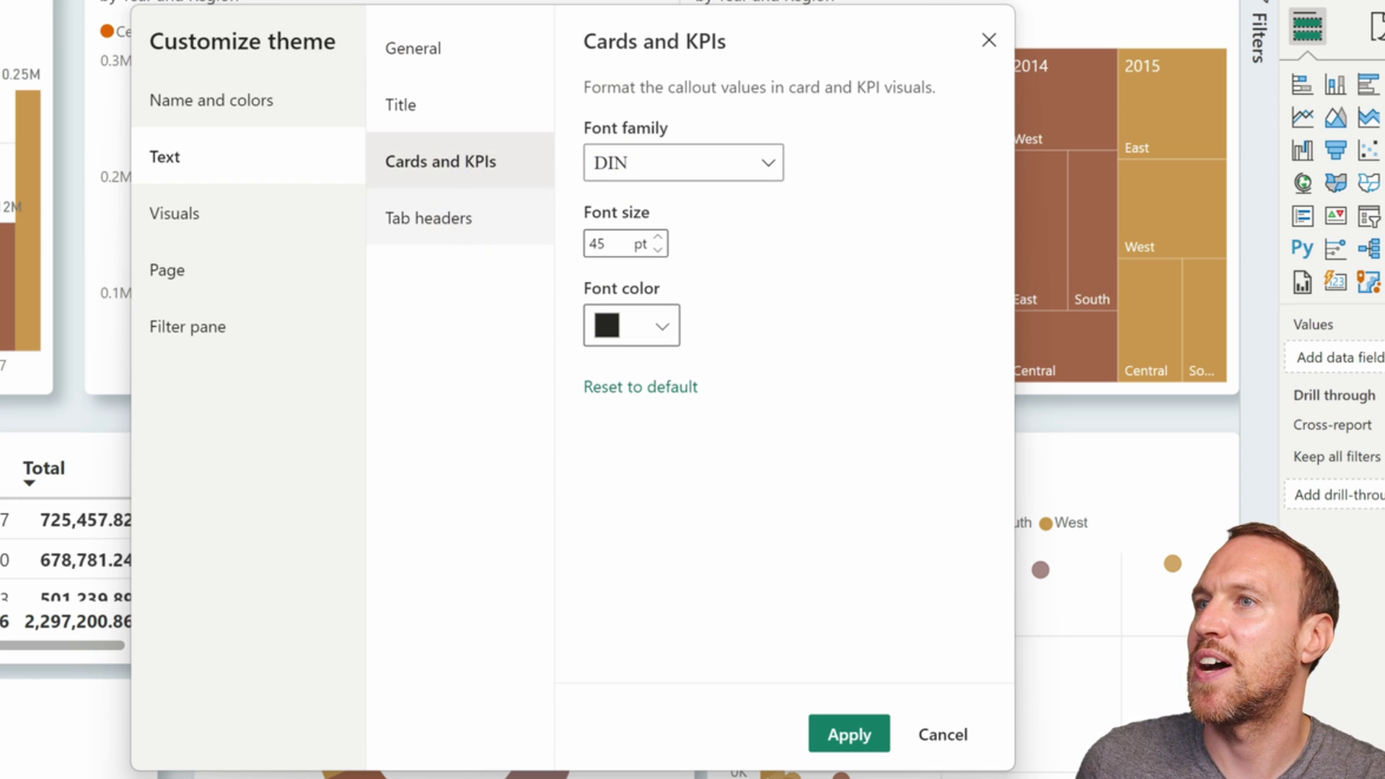
# Set the font family of the theme's tab headers to Segoe UI.
pyautogui.click(448, 218)
pyautogui.click(679, 168)
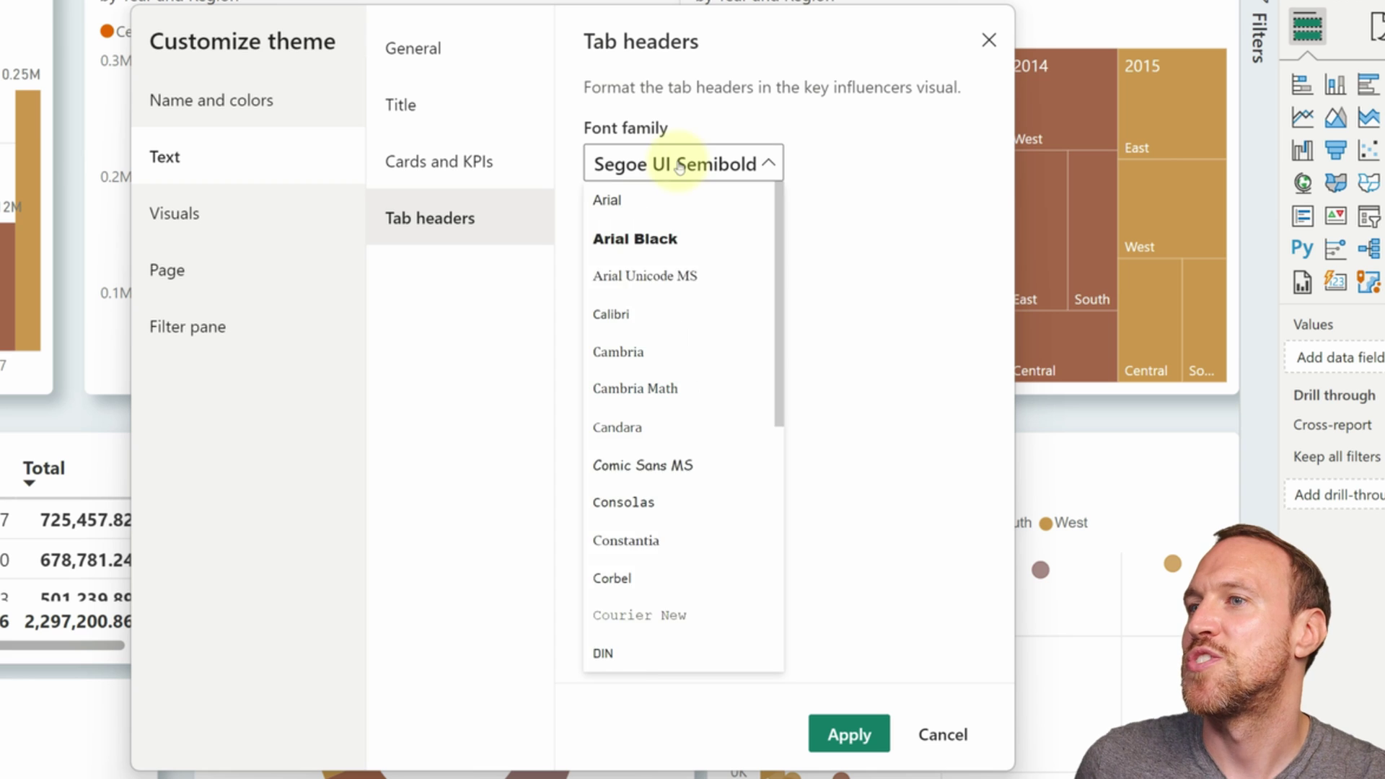
pyautogui.scroll(-3, 702, 452)
pyautogui.click(668, 588)
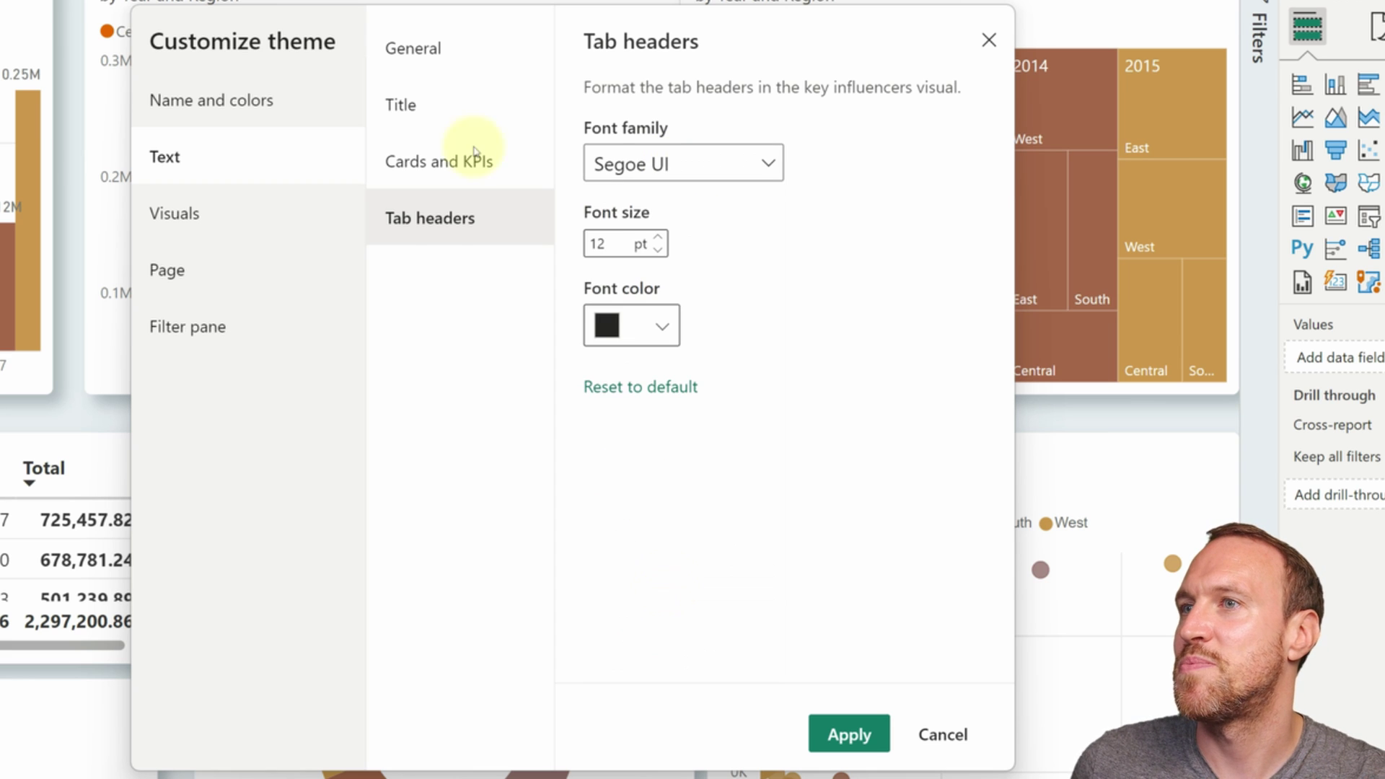
# Set the font family of the theme's title text to Segoe UI.
pyautogui.click(404, 47)
pyautogui.click(488, 121)
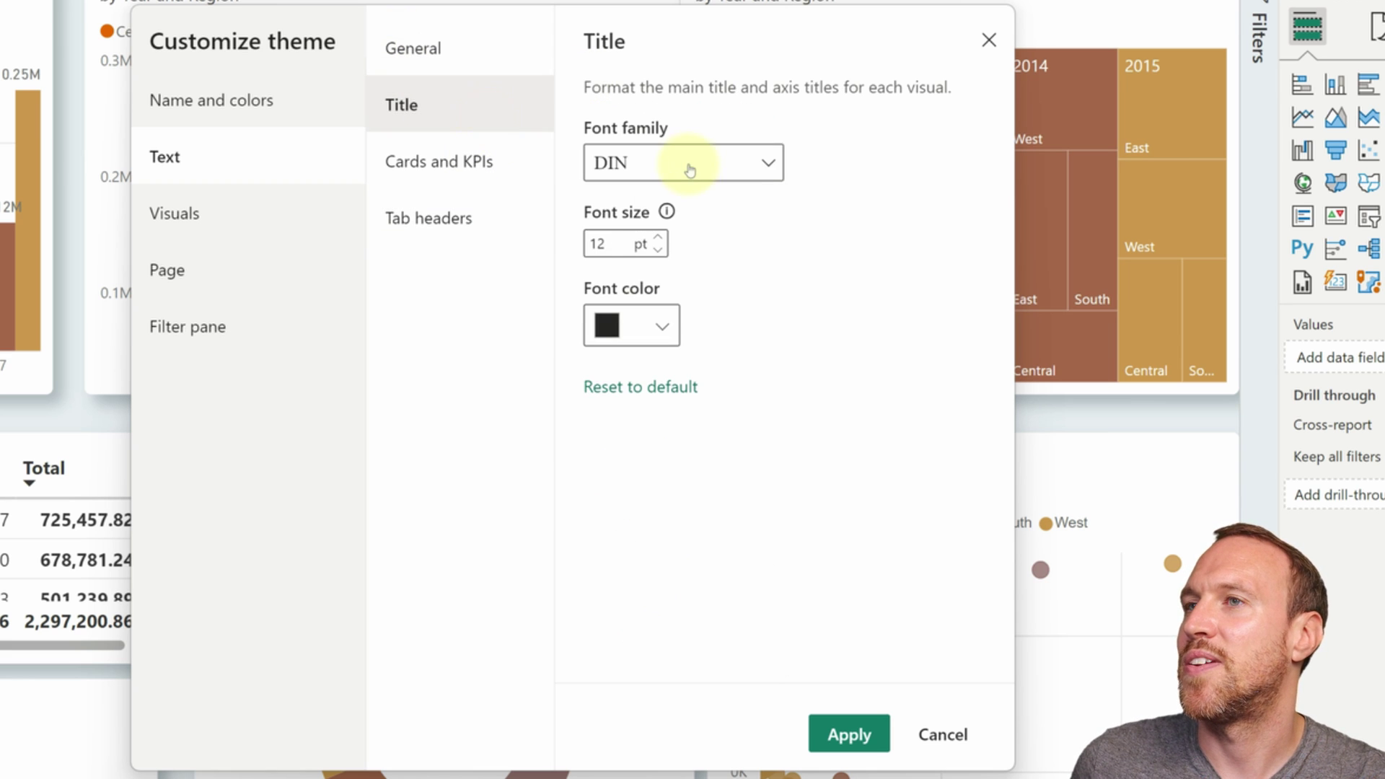
pyautogui.click(686, 170)
pyautogui.scroll(-3, 655, 504)
pyautogui.click(662, 513)
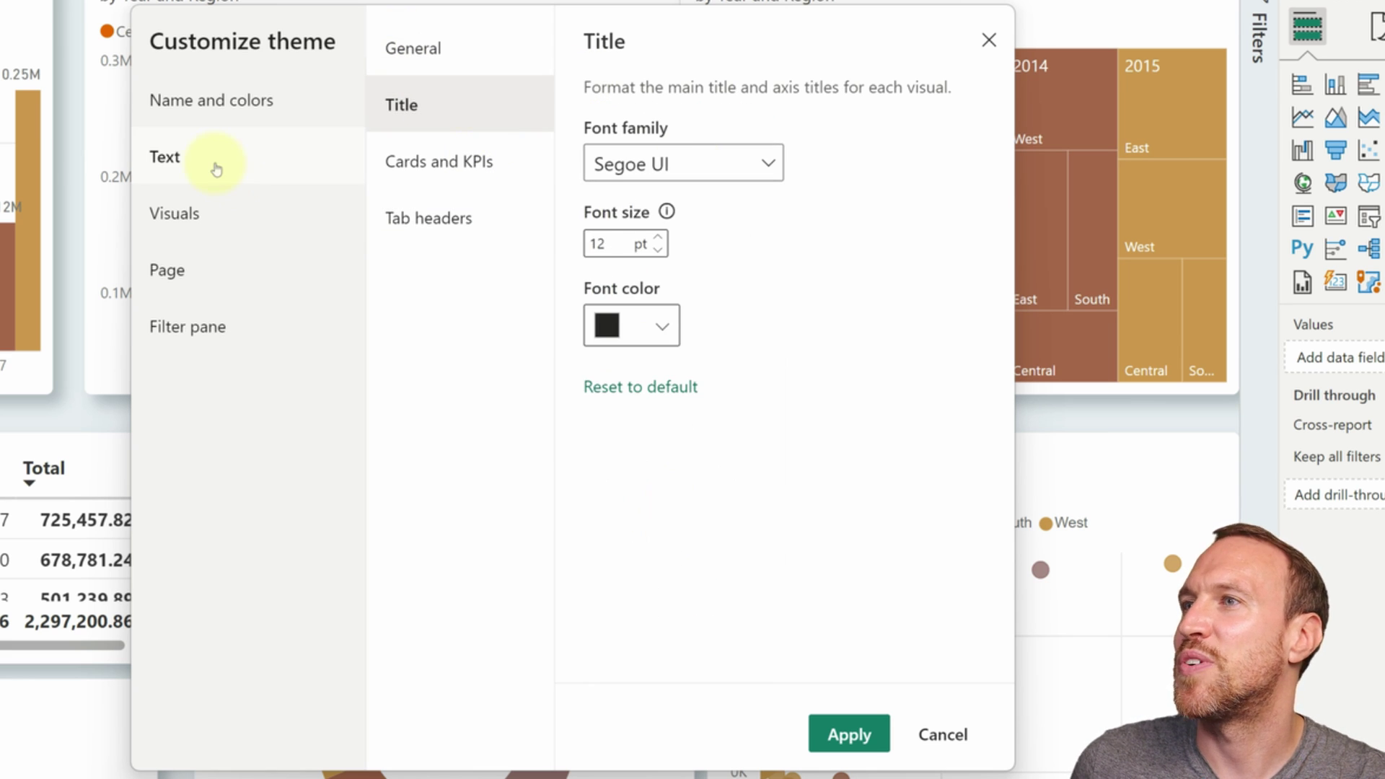
# Turn on the border for visuals in the theme and review the page wallpaper and page background settings.
pyautogui.click(193, 219)
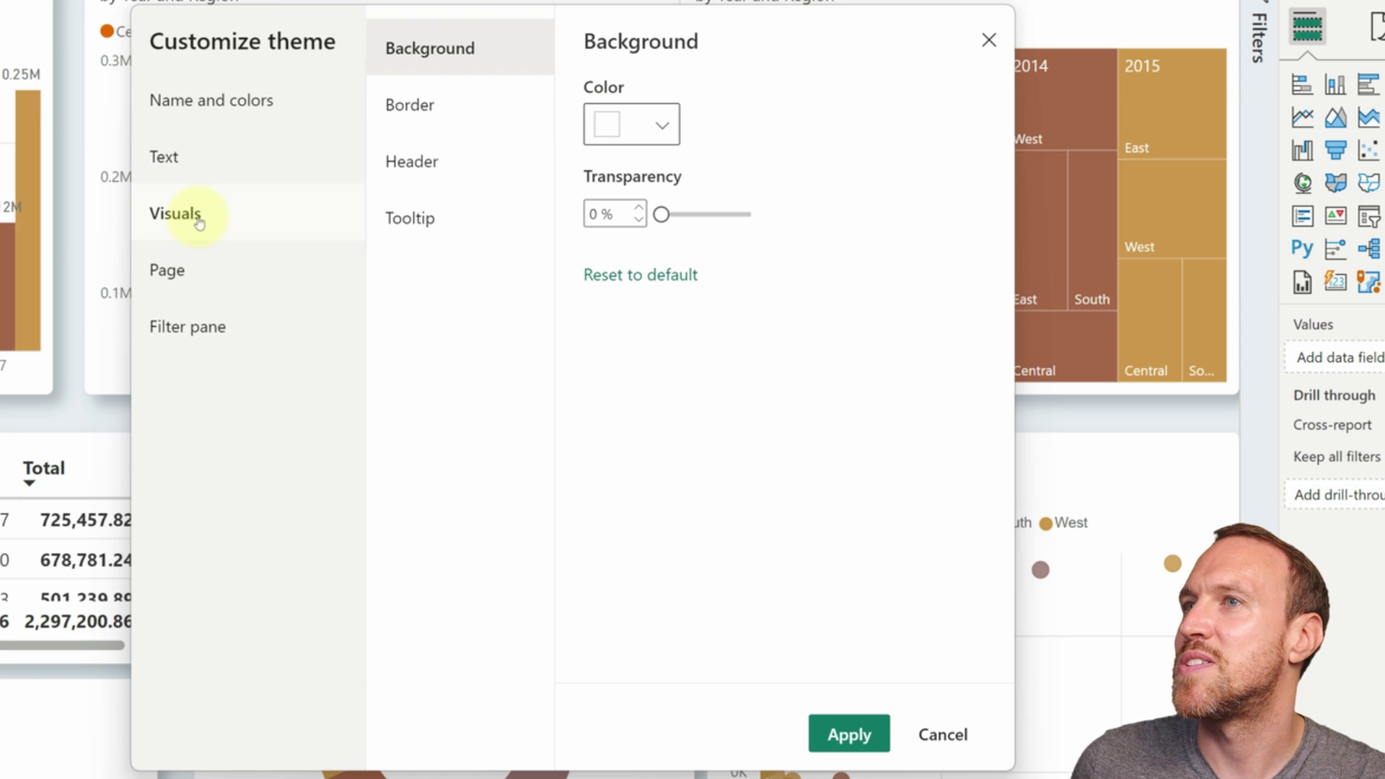
pyautogui.click(522, 94)
pyautogui.click(597, 119)
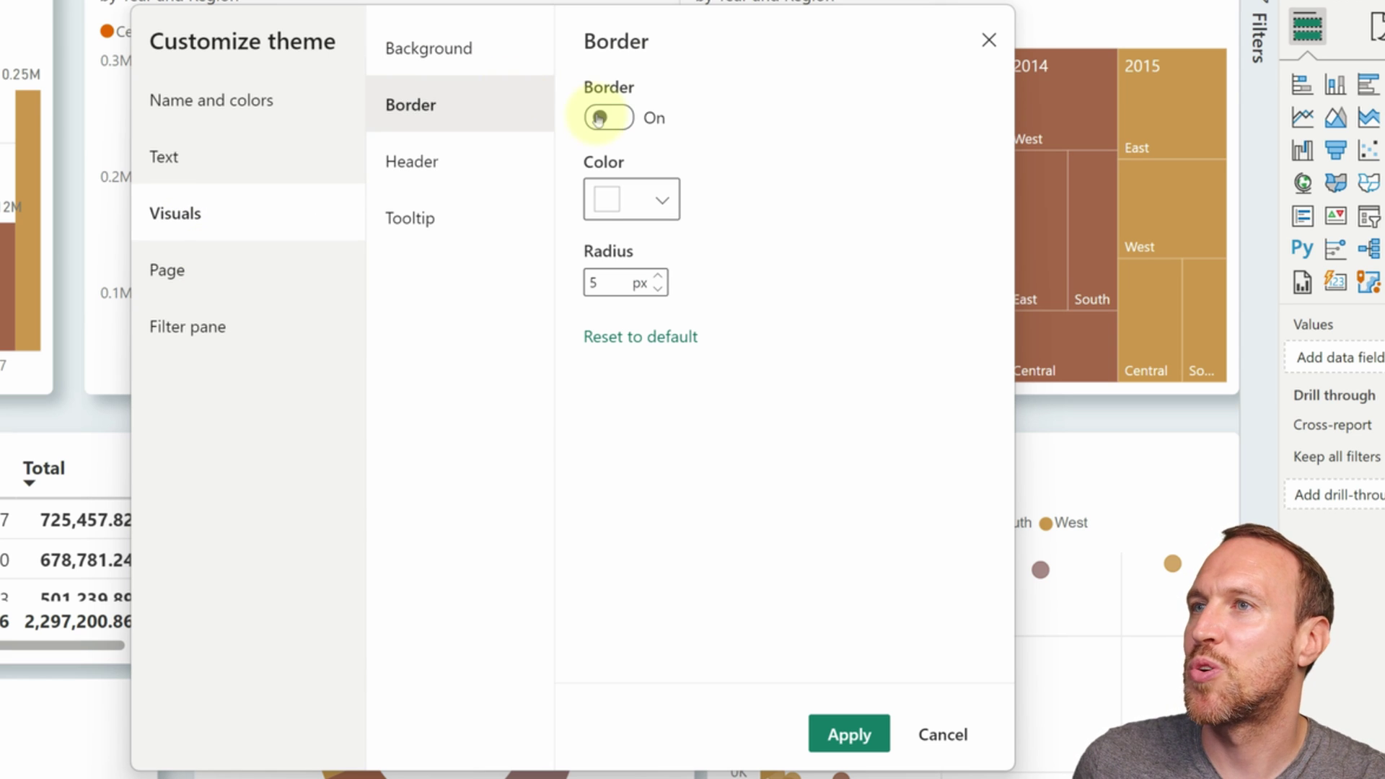
pyautogui.click(216, 270)
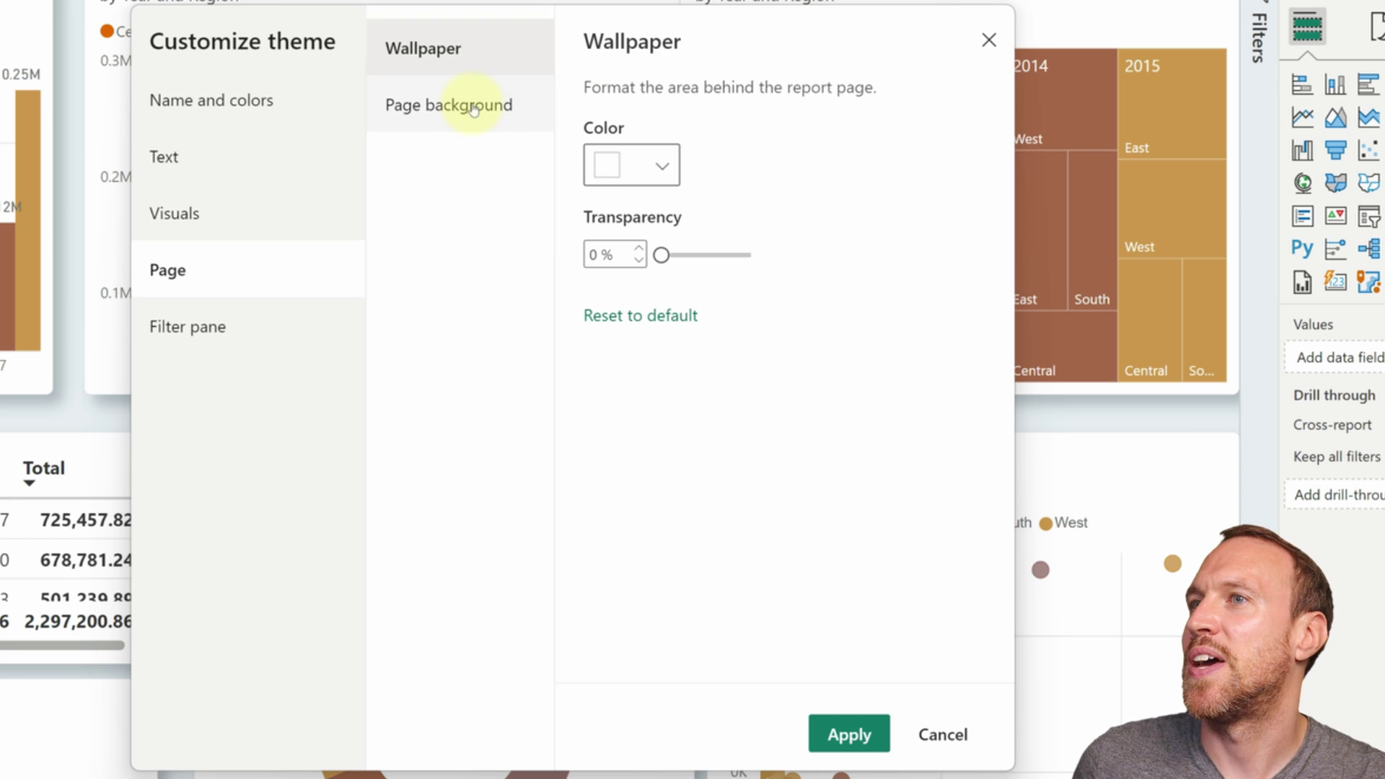
pyautogui.click(464, 105)
# Set the background color of the theme's filter pane to white.
pyautogui.click(242, 347)
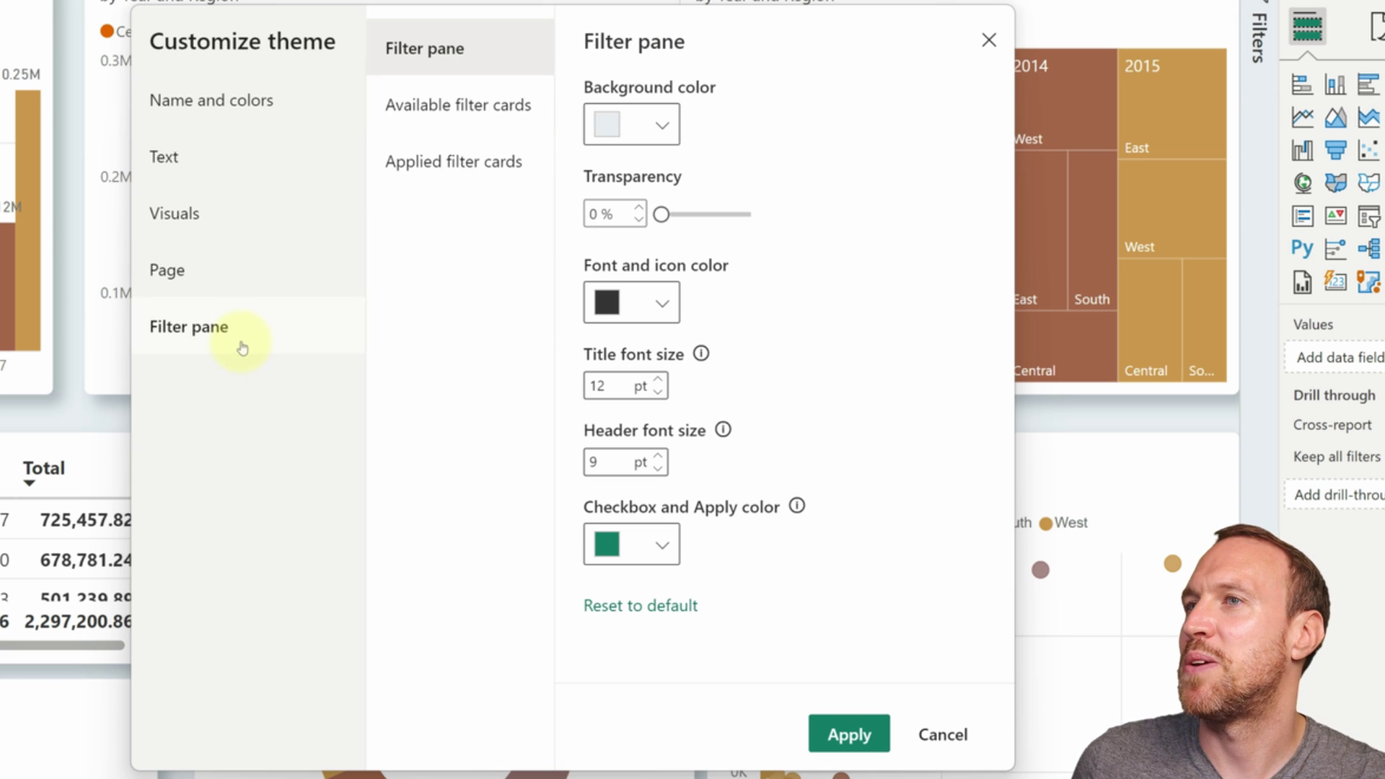
pyautogui.click(658, 126)
pyautogui.moveTo(613, 180); pyautogui.dragTo(528, 107)
pyautogui.click(514, 292)
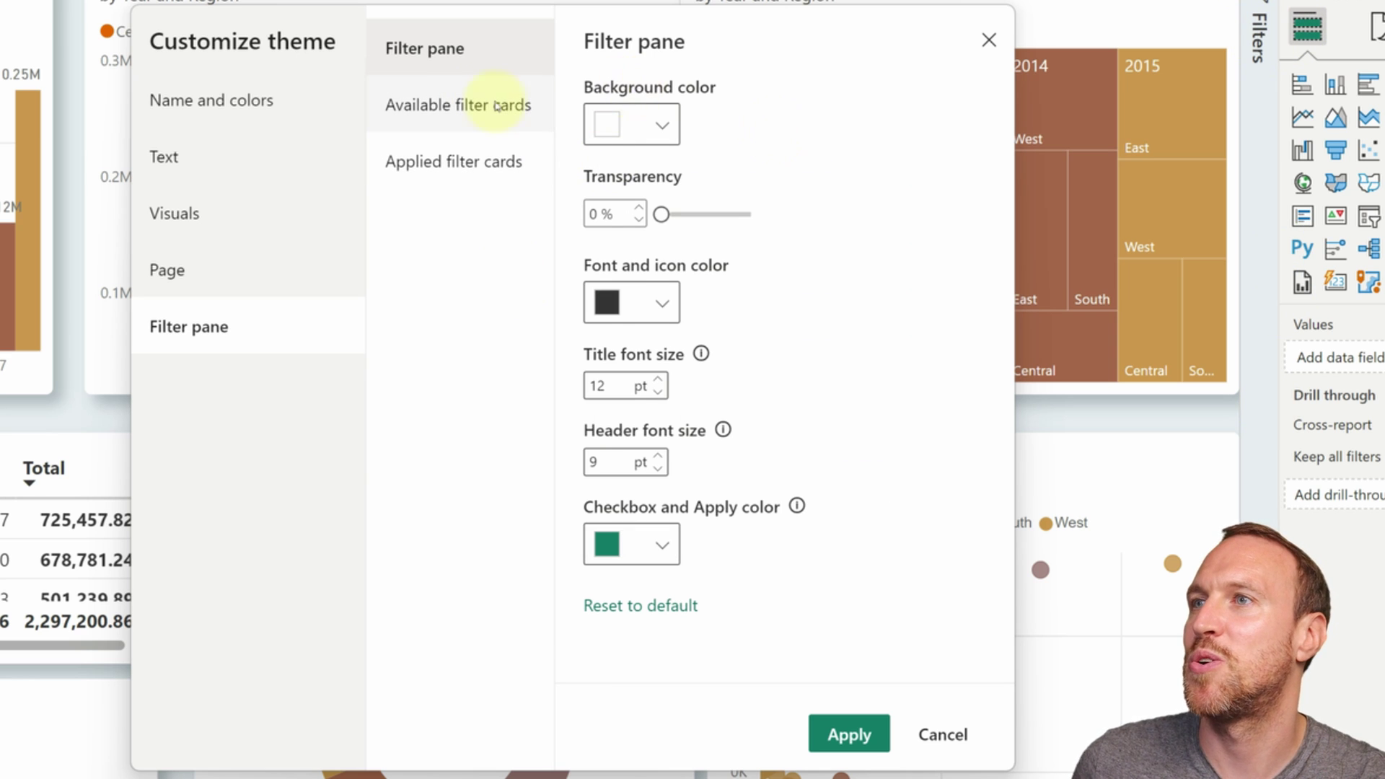
# Set the background color of the available filter cards to #FFFFFF and apply the theme customizations to the report.
pyautogui.click(462, 104)
pyautogui.click(477, 160)
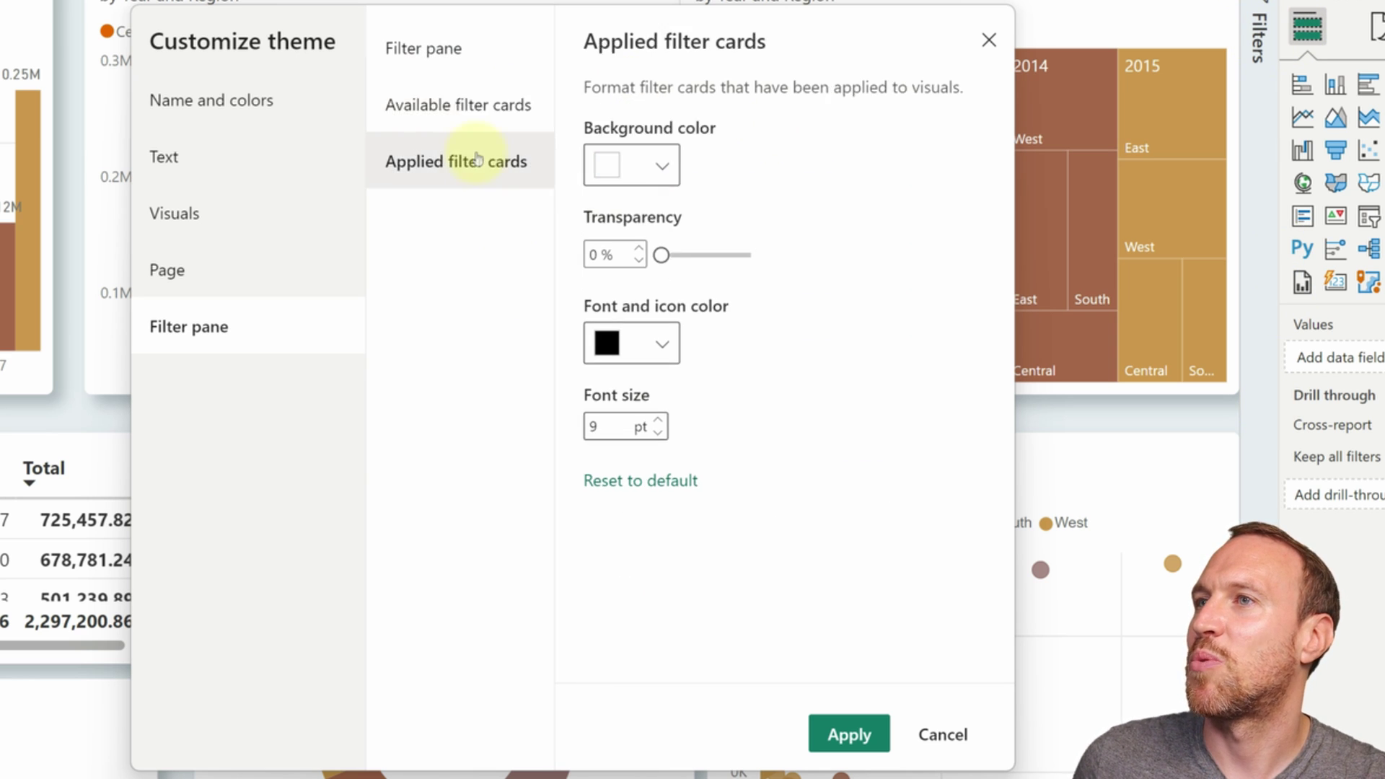
pyautogui.click(478, 104)
pyautogui.click(632, 187)
pyautogui.moveTo(612, 238)
pyautogui.mouseDown()
pyautogui.moveTo(538, 176)
pyautogui.moveTo(599, 228)
pyautogui.mouseUp()
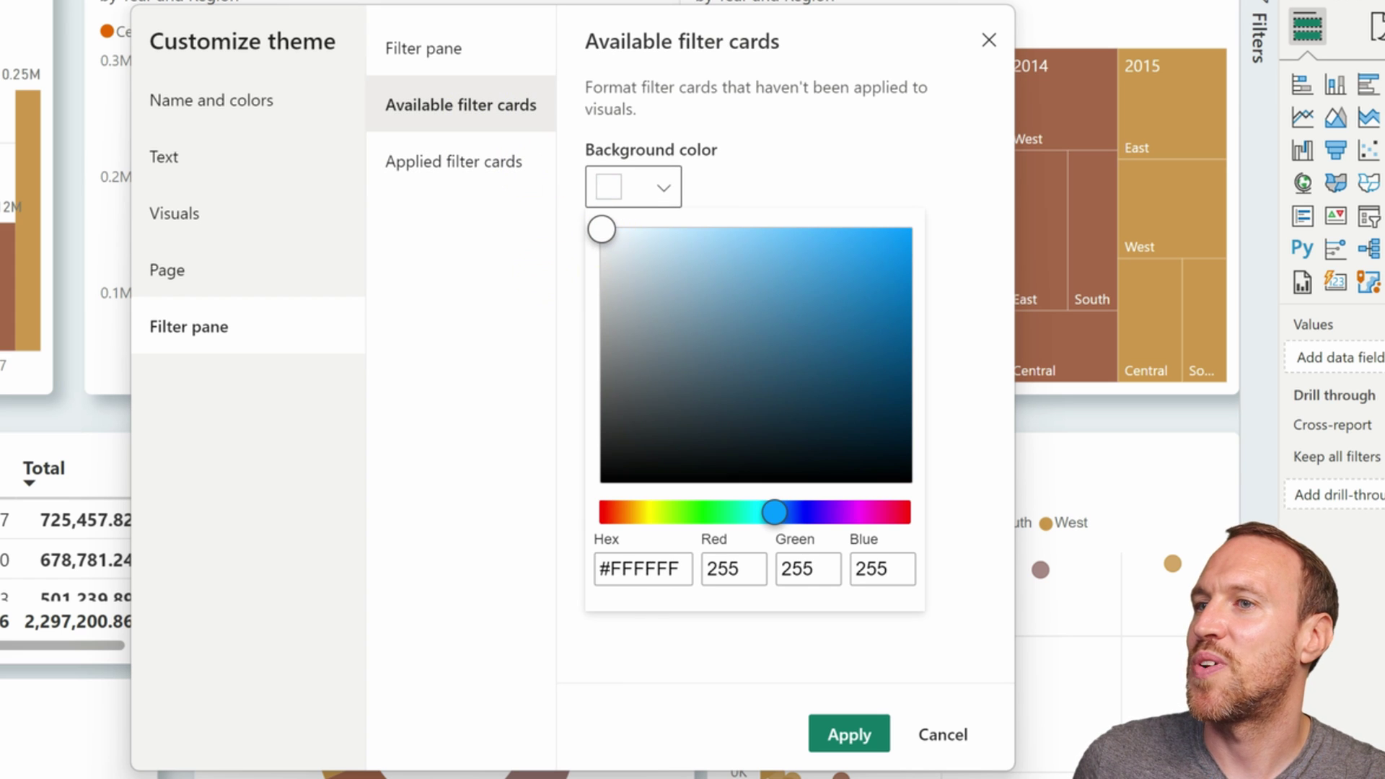
pyautogui.click(772, 544)
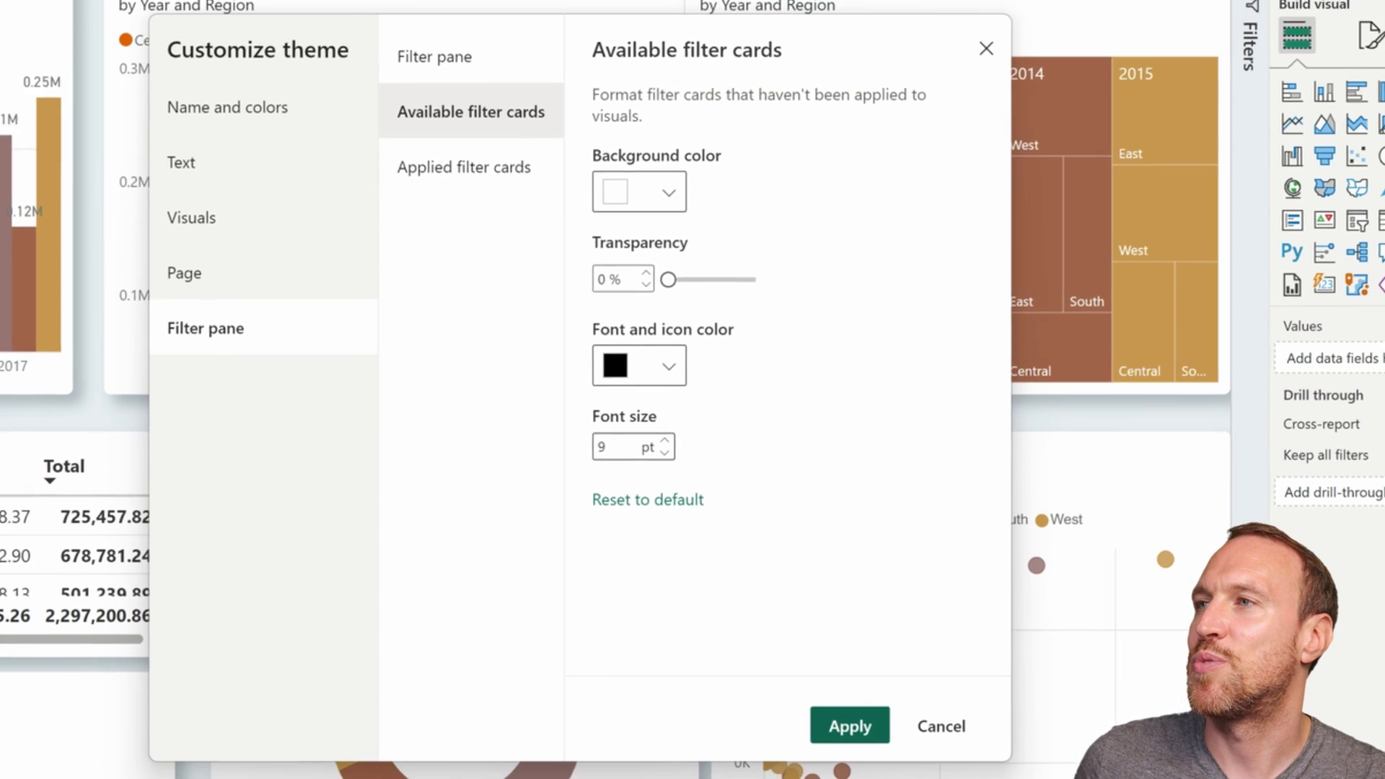
pyautogui.click(851, 732)
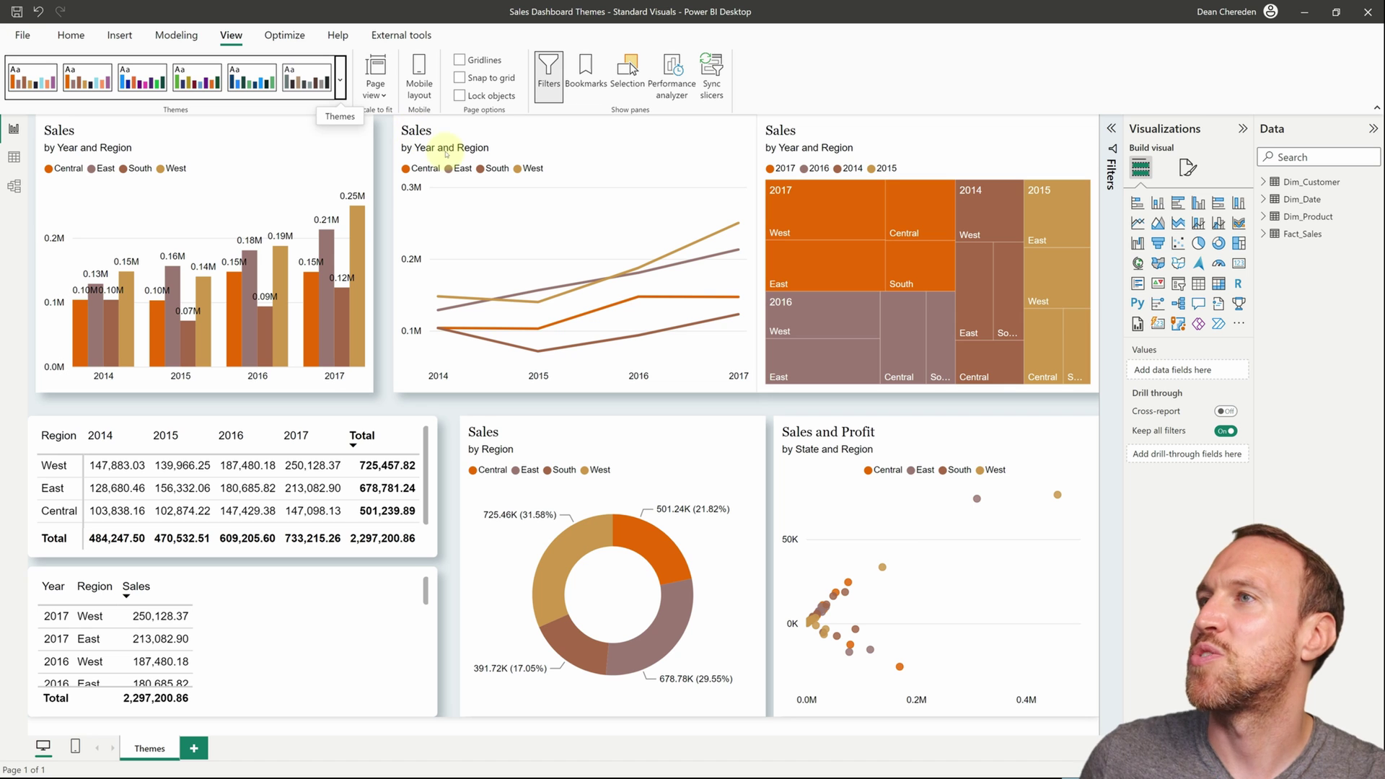
# Save the current report theme as the JSON file Power BI Theme by BIBB (1).json, replacing the existing file.
pyautogui.click(338, 85)
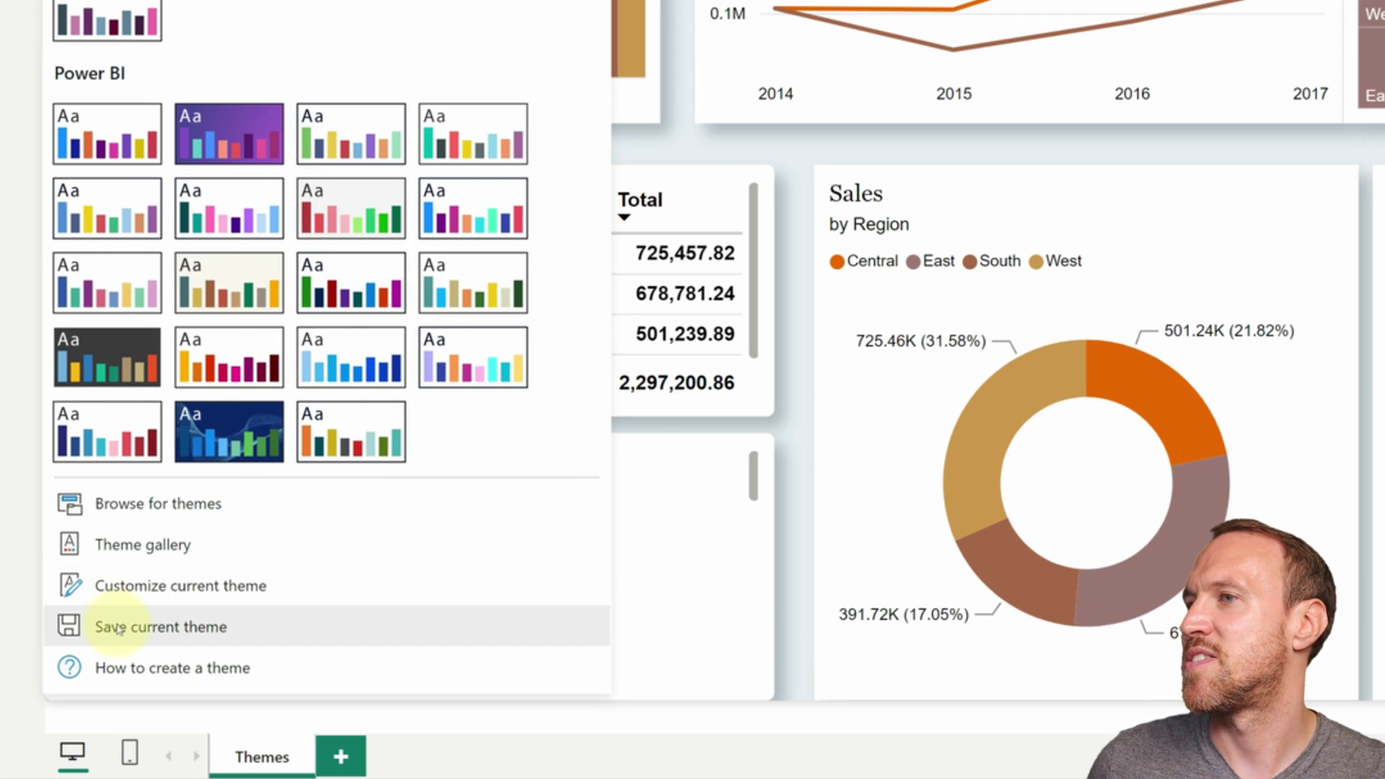
pyautogui.click(72, 675)
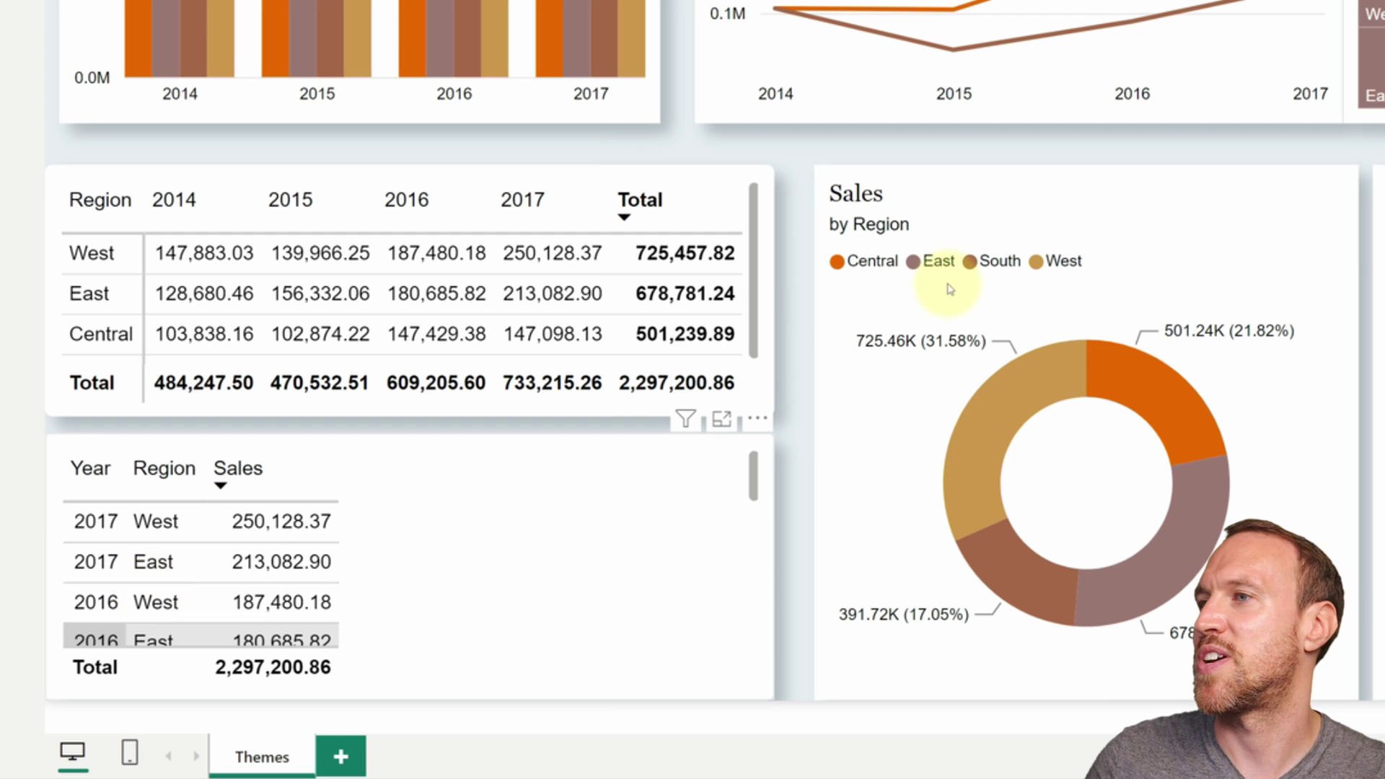
pyautogui.click(1017, 21)
pyautogui.press('Return')
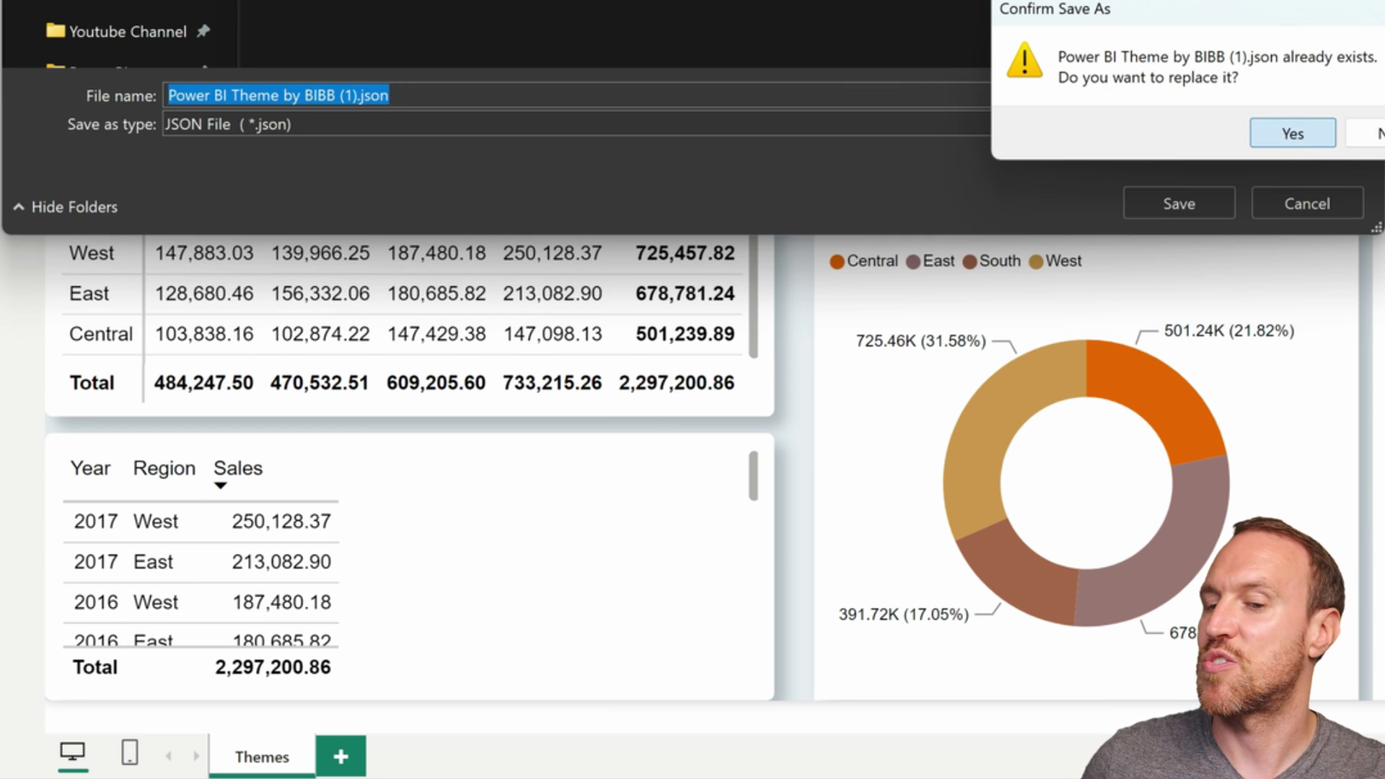
pyautogui.click(1292, 133)
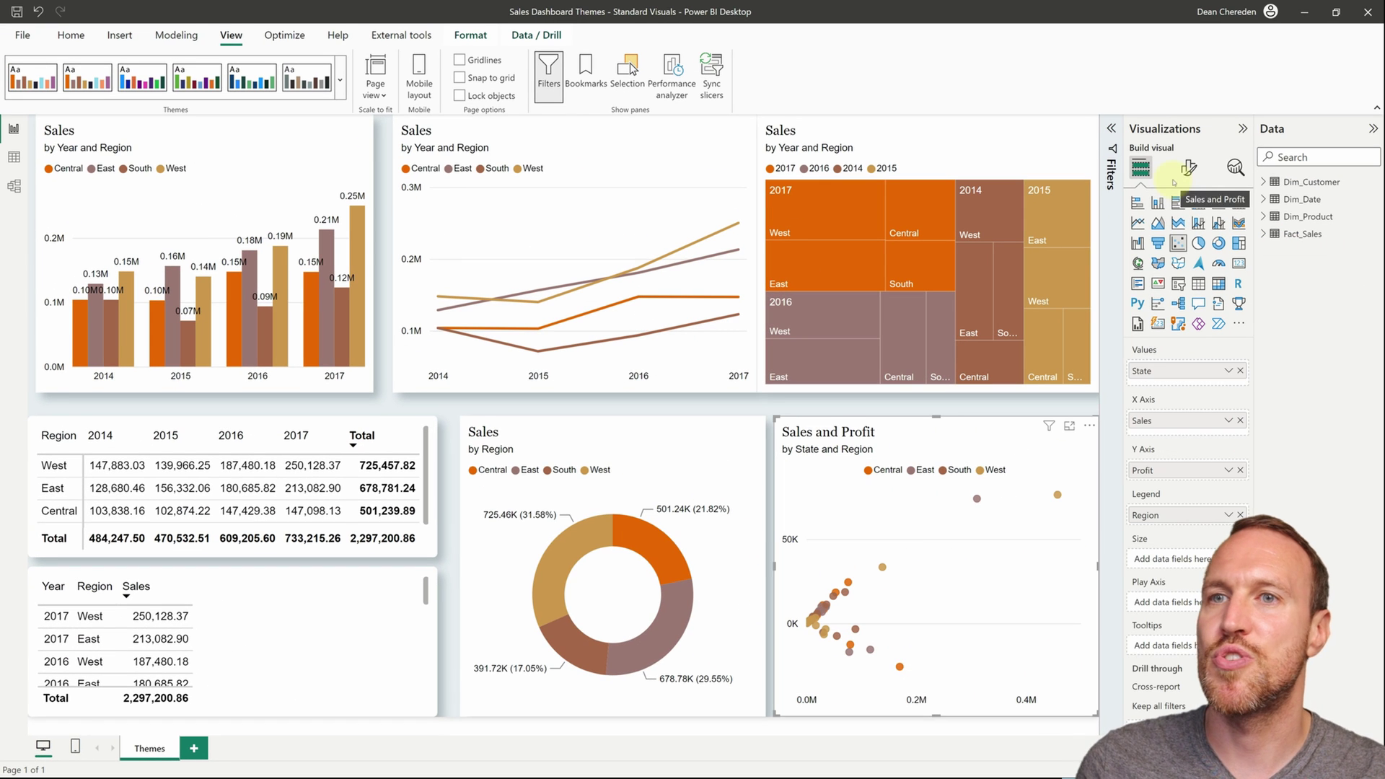
# Try Segoe UI as the title font of the Sales and Profit scatter chart and set it back to Georgia.
pyautogui.click(1189, 167)
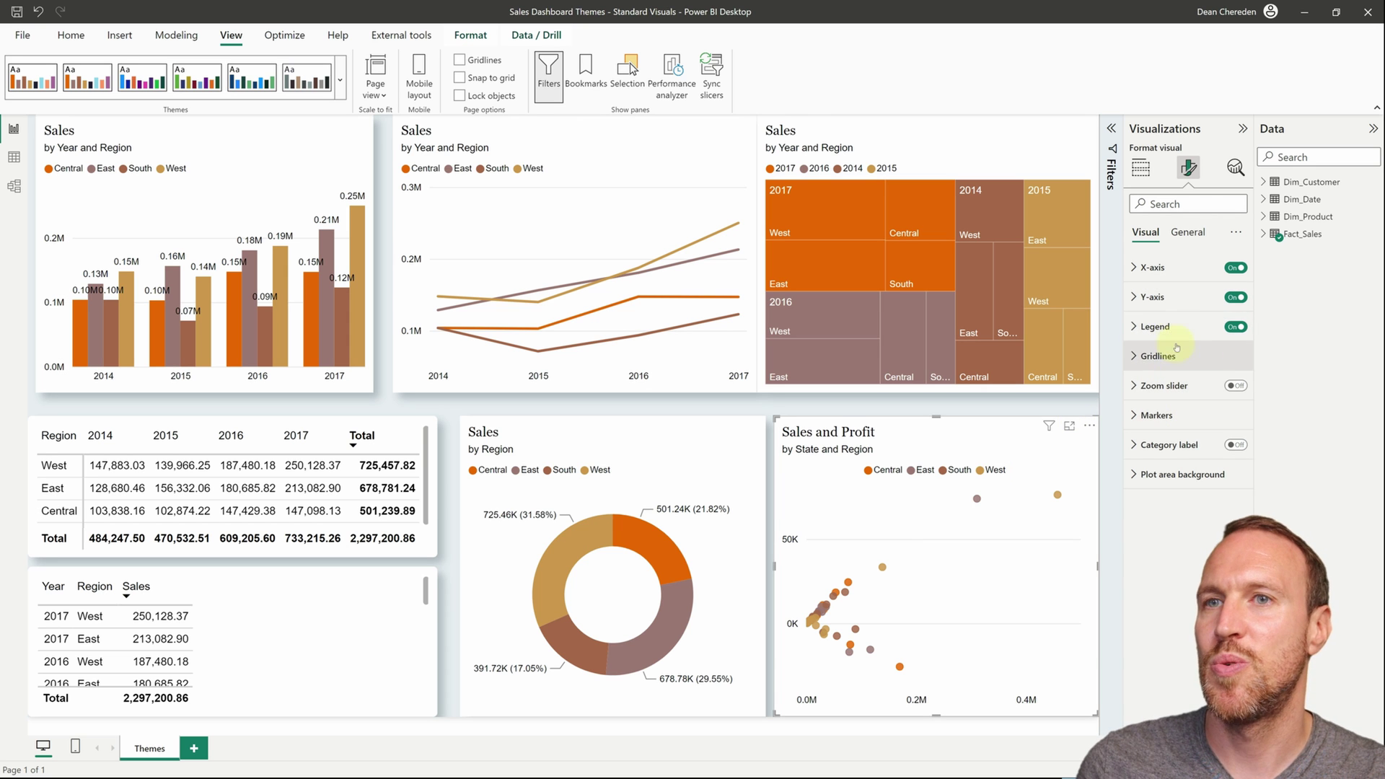
pyautogui.click(1187, 231)
pyautogui.click(1144, 295)
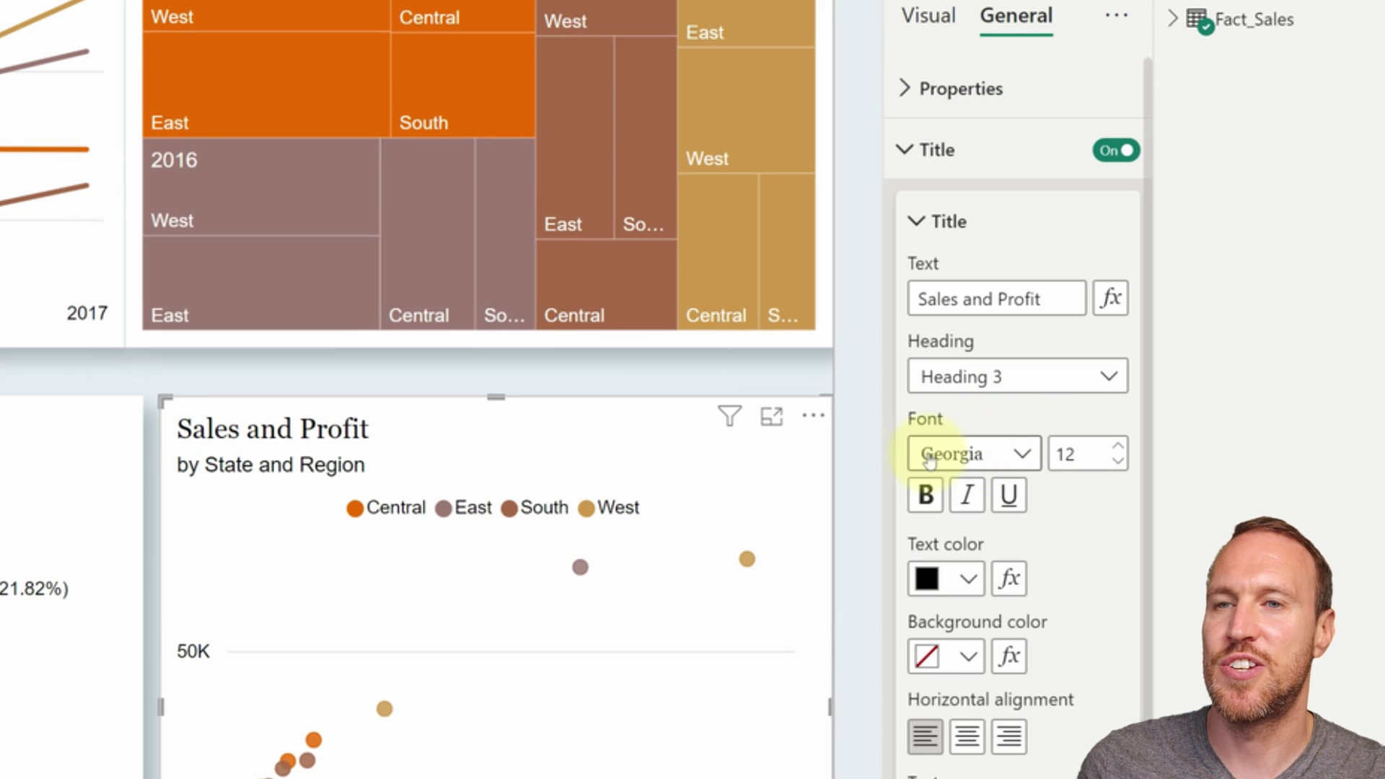
pyautogui.click(1014, 451)
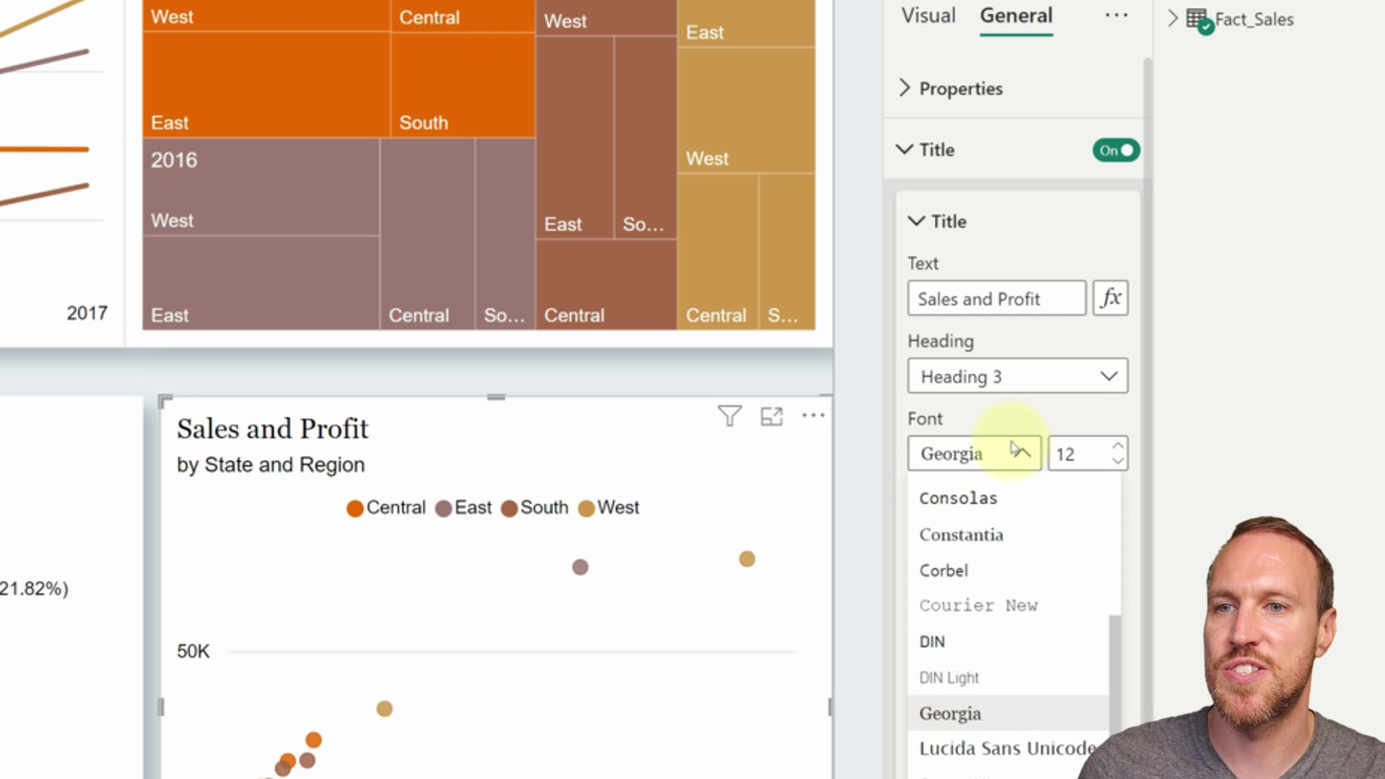
pyautogui.click(1003, 775)
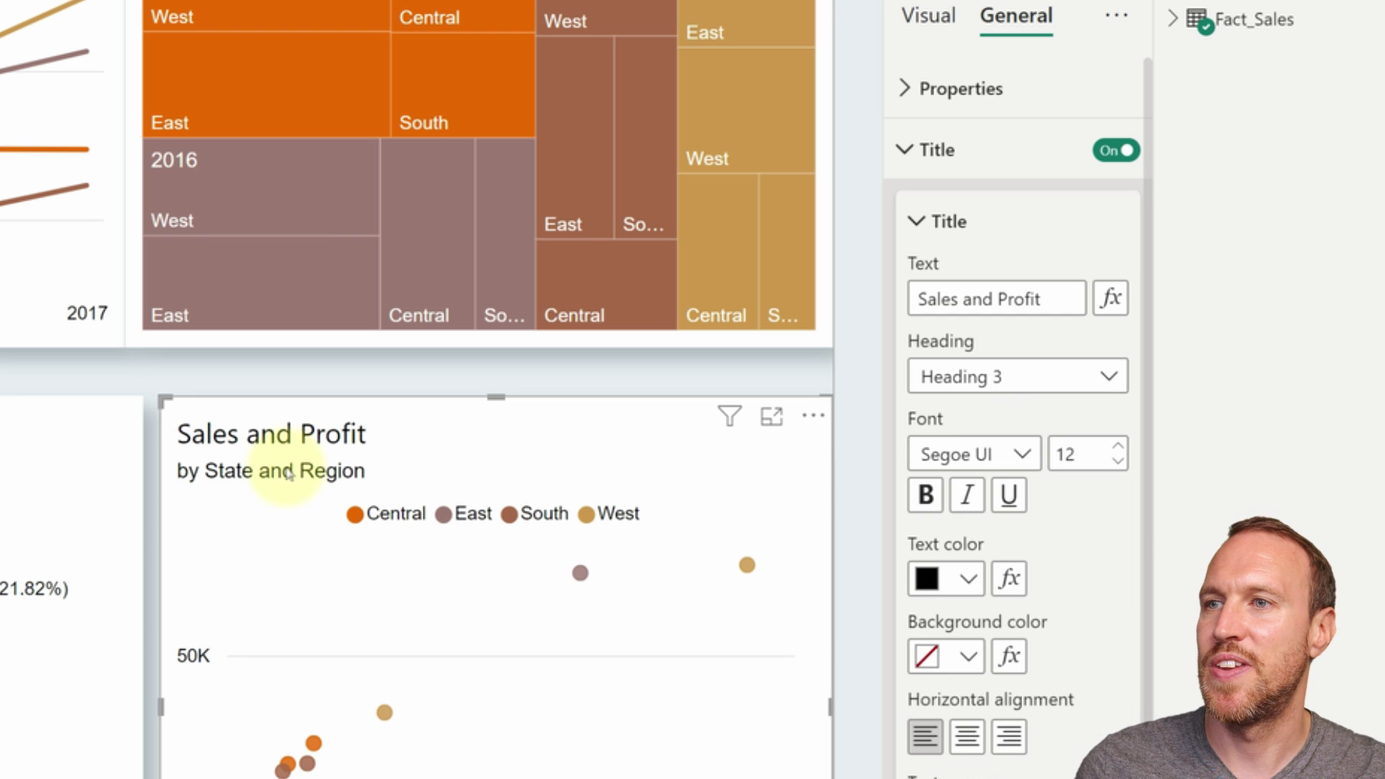
pyautogui.click(951, 453)
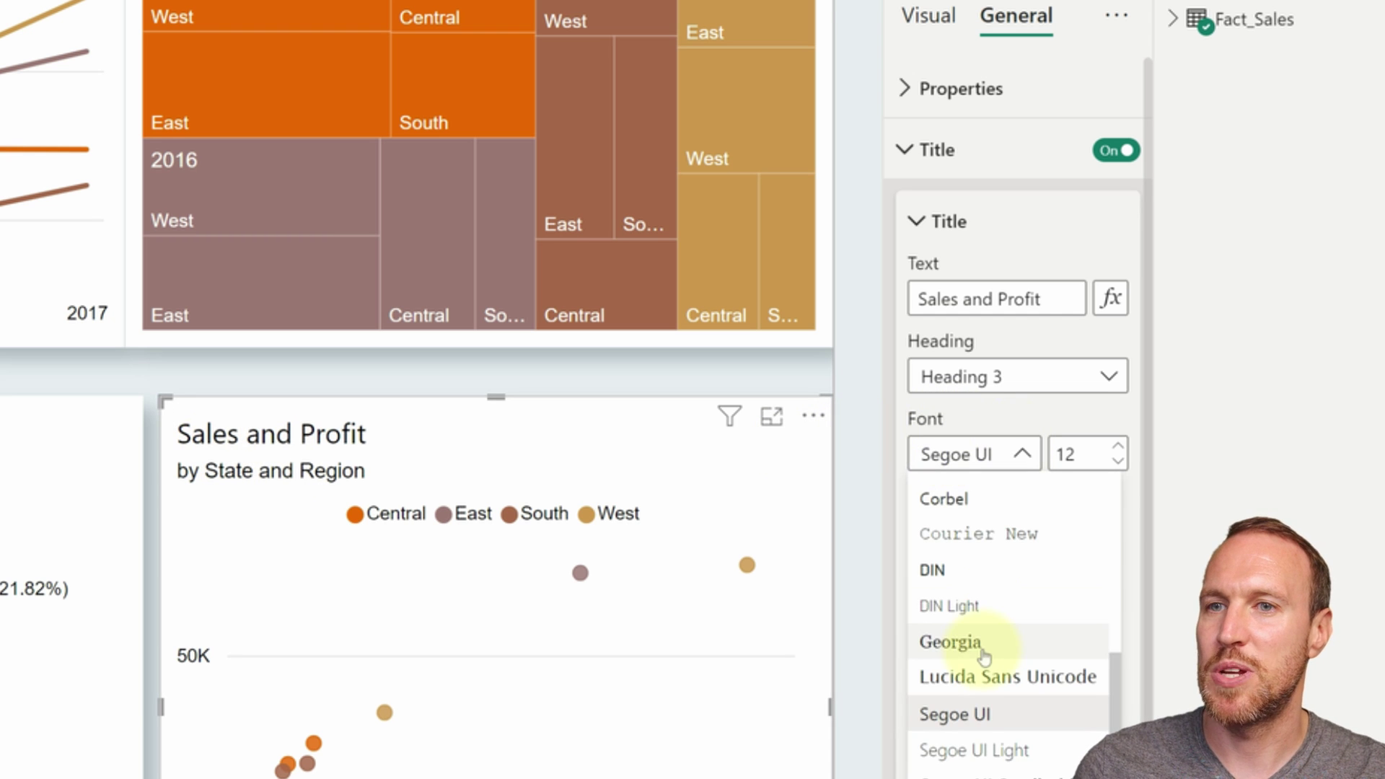
pyautogui.click(978, 644)
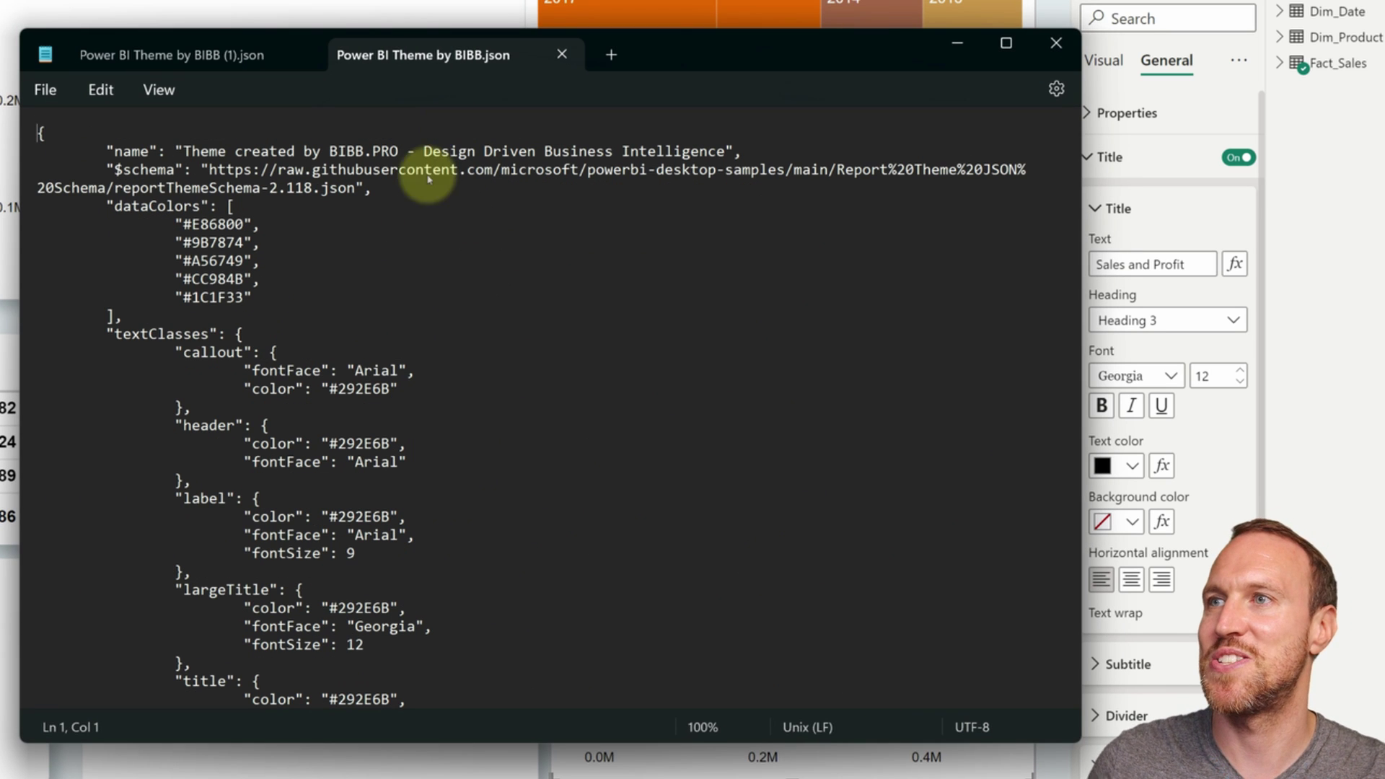
# Compare the two theme JSON files in Notepad and locate the largeTitle font face in Power BI Theme by BIBB.json.
pyautogui.click(219, 58)
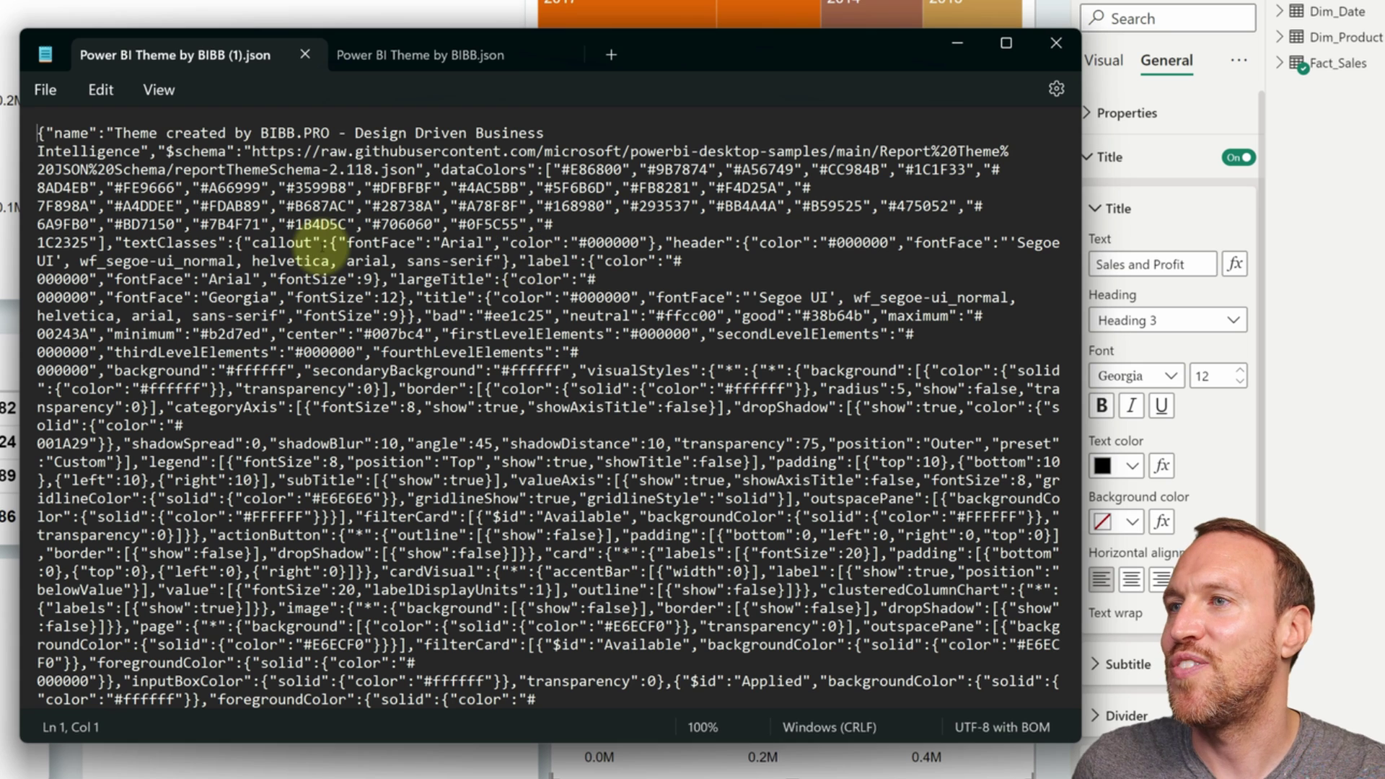
pyautogui.click(411, 54)
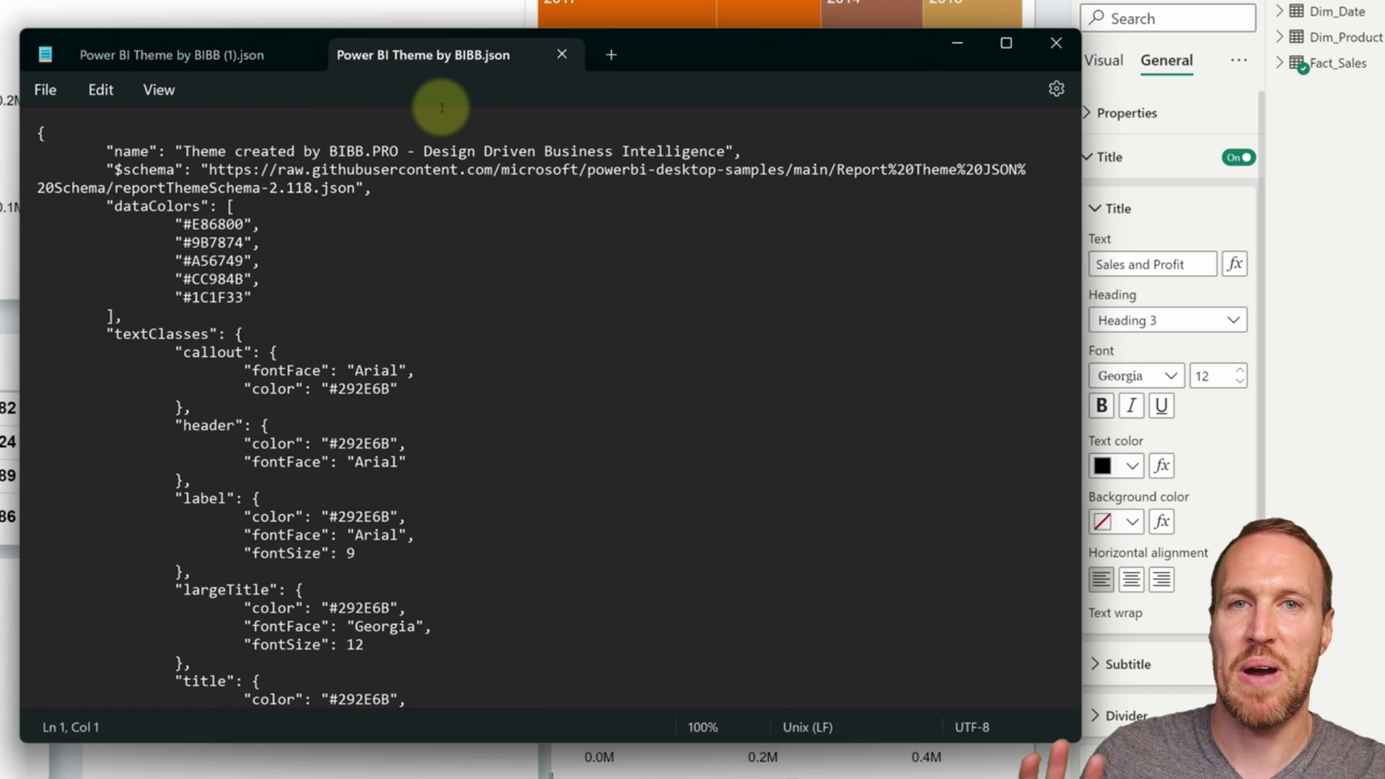
pyautogui.scroll(-4, 494, 346)
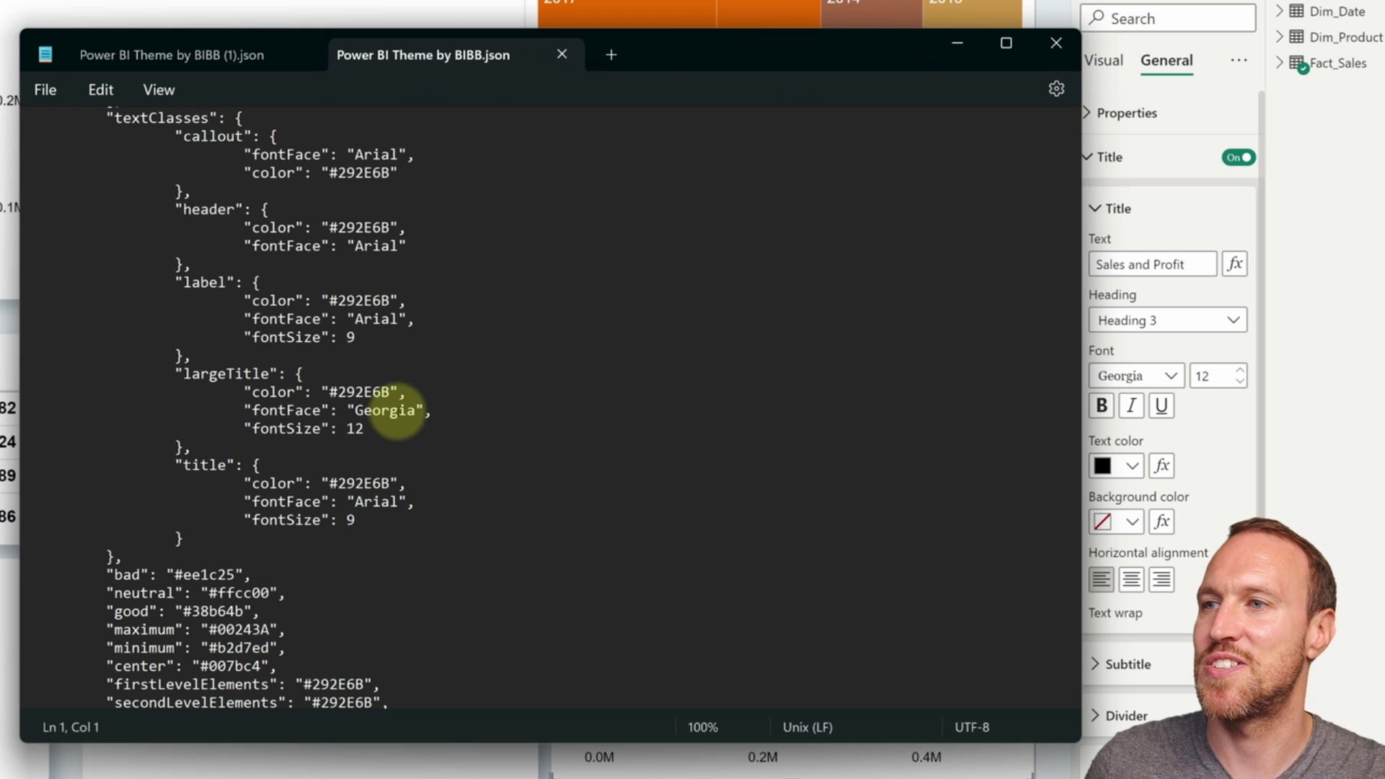
pyautogui.moveTo(417, 410); pyautogui.dragTo(373, 412)
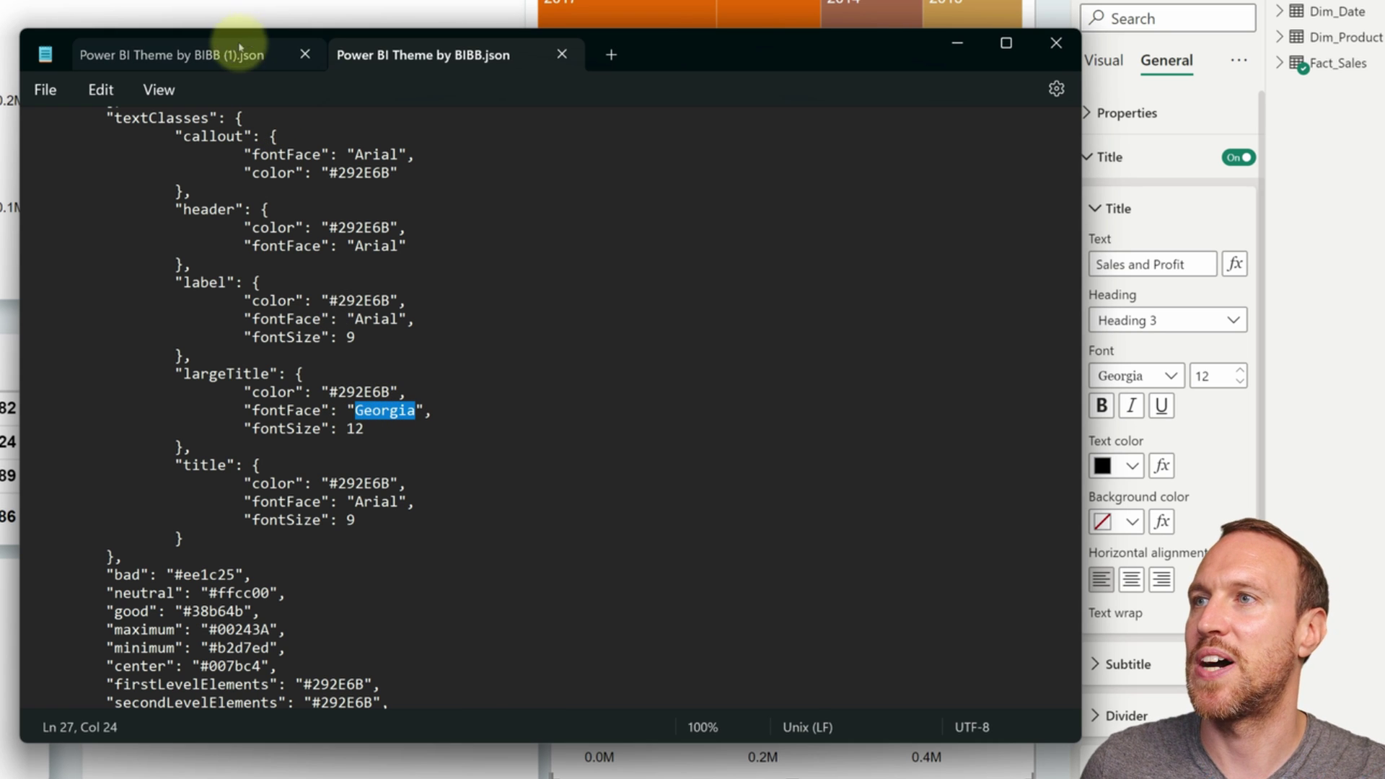
# Replace the font name Georgia with Segoe UI in Power BI Theme by BIBB (1).json.
pyautogui.click(230, 55)
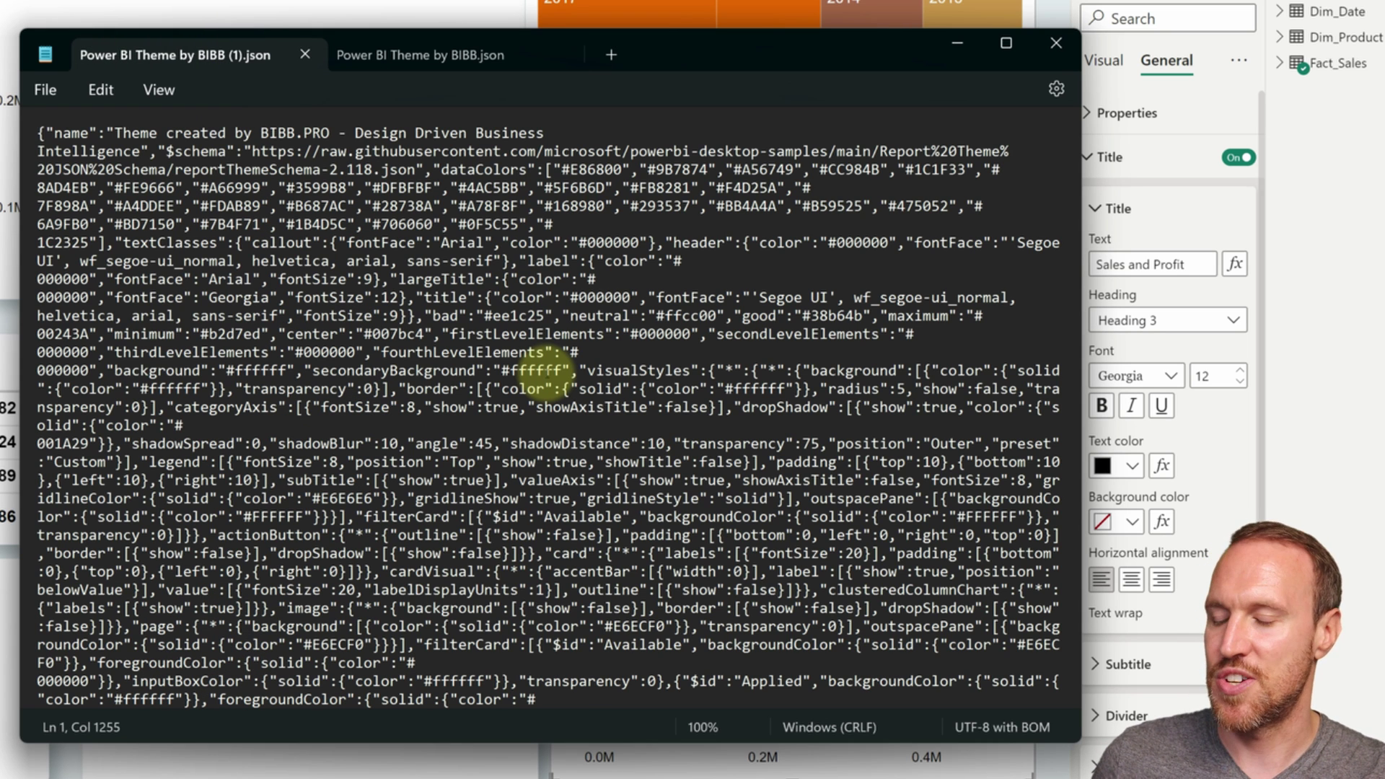
pyautogui.hotkey('ctrl', 'h')
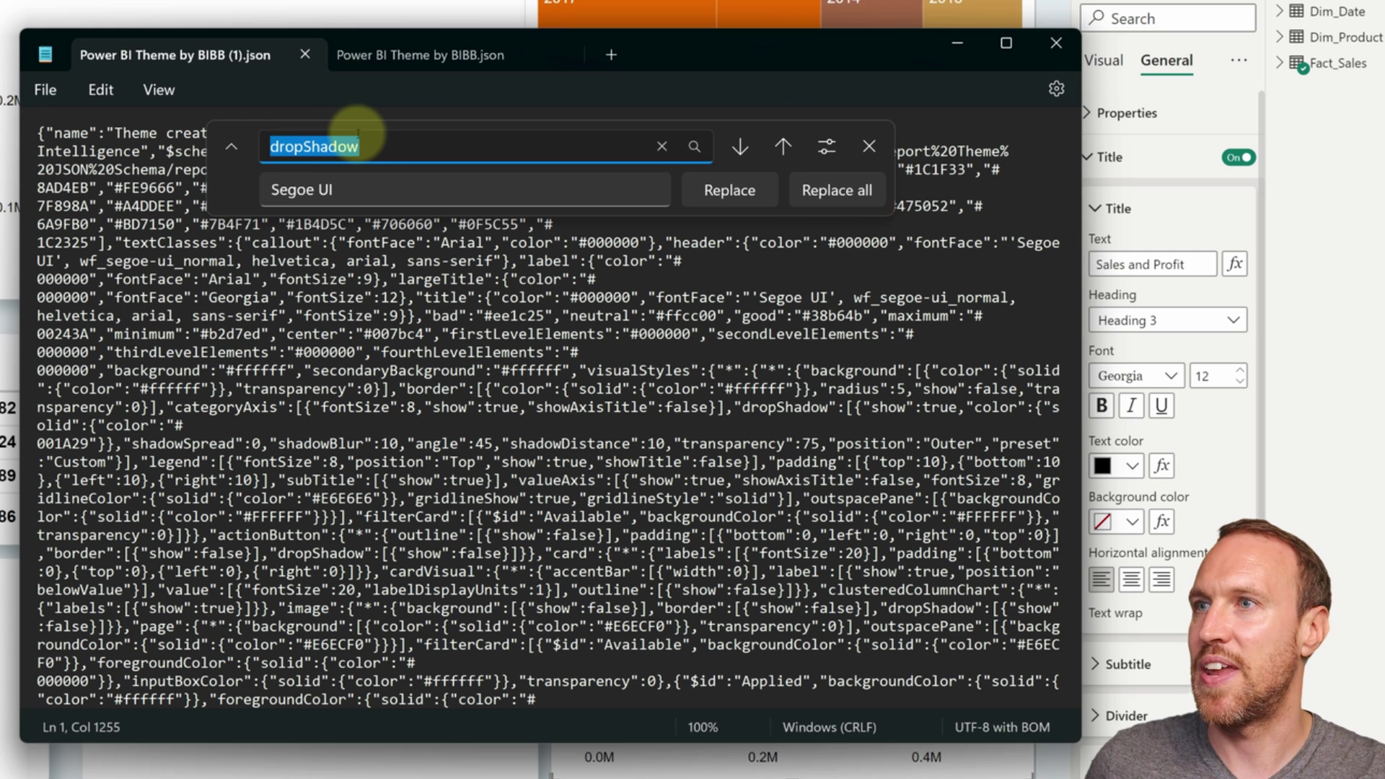
pyautogui.write('Georgia')
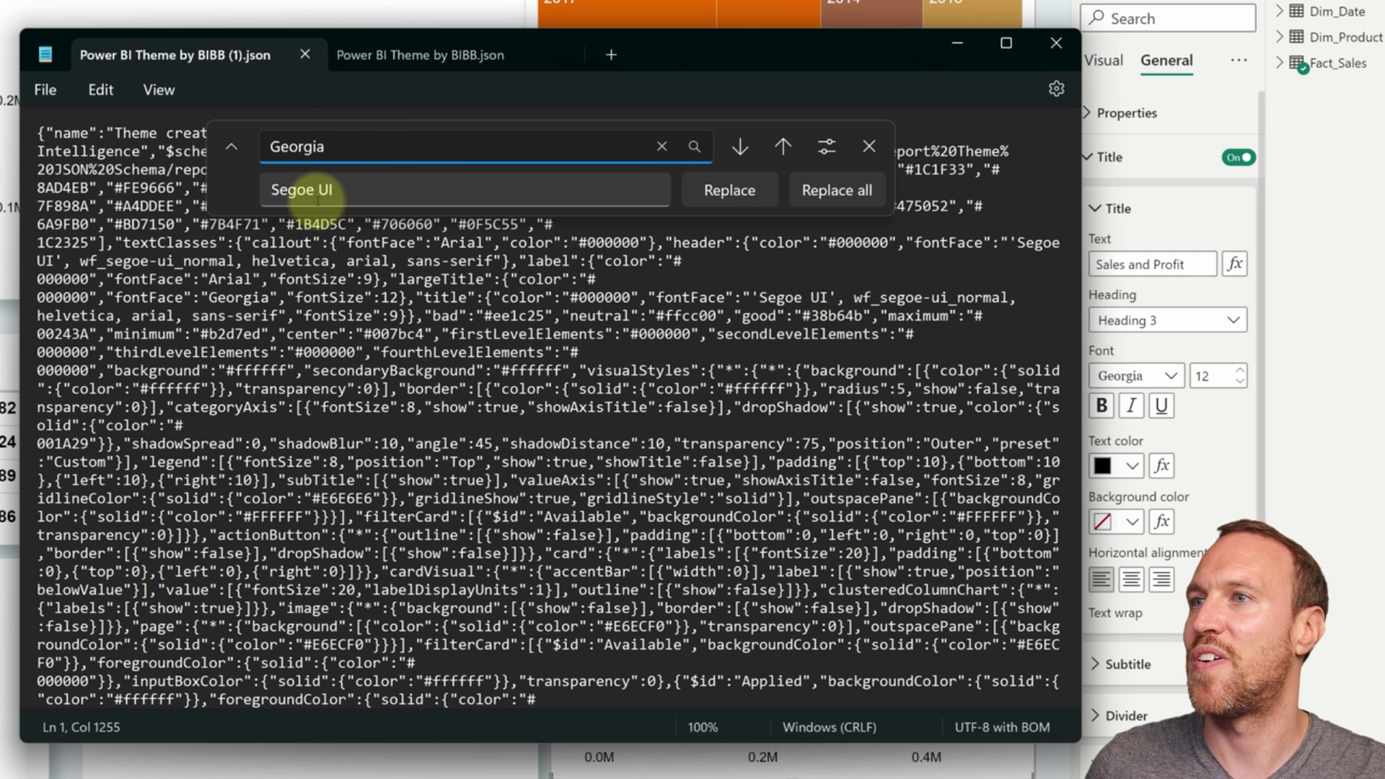
pyautogui.click(729, 190)
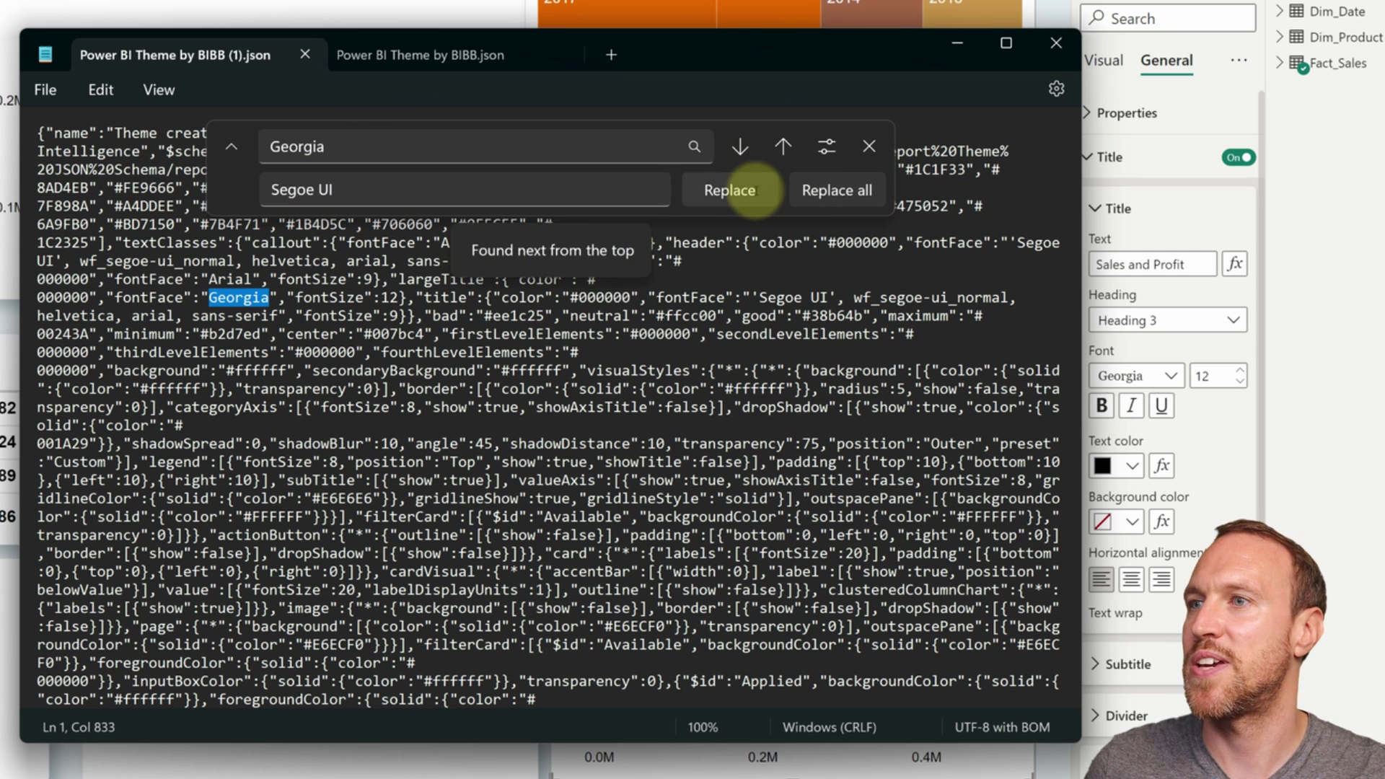
pyautogui.click(729, 190)
pyautogui.click(658, 444)
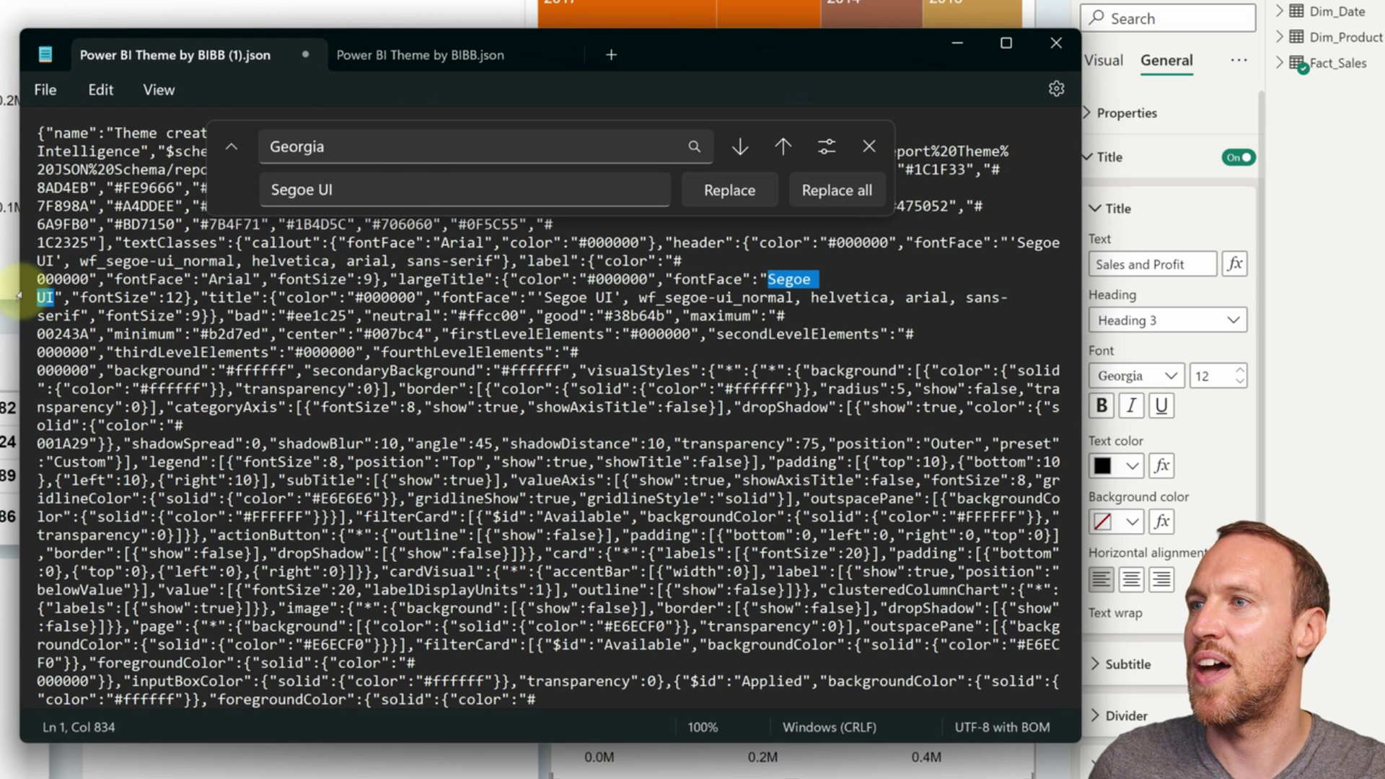
# Find the first dropShadow setting under visualStyles in the theme JSON and set its show value to false.
pyautogui.doubleClick(326, 190)
pyautogui.moveTo(272, 193); pyautogui.dragTo(242, 195)
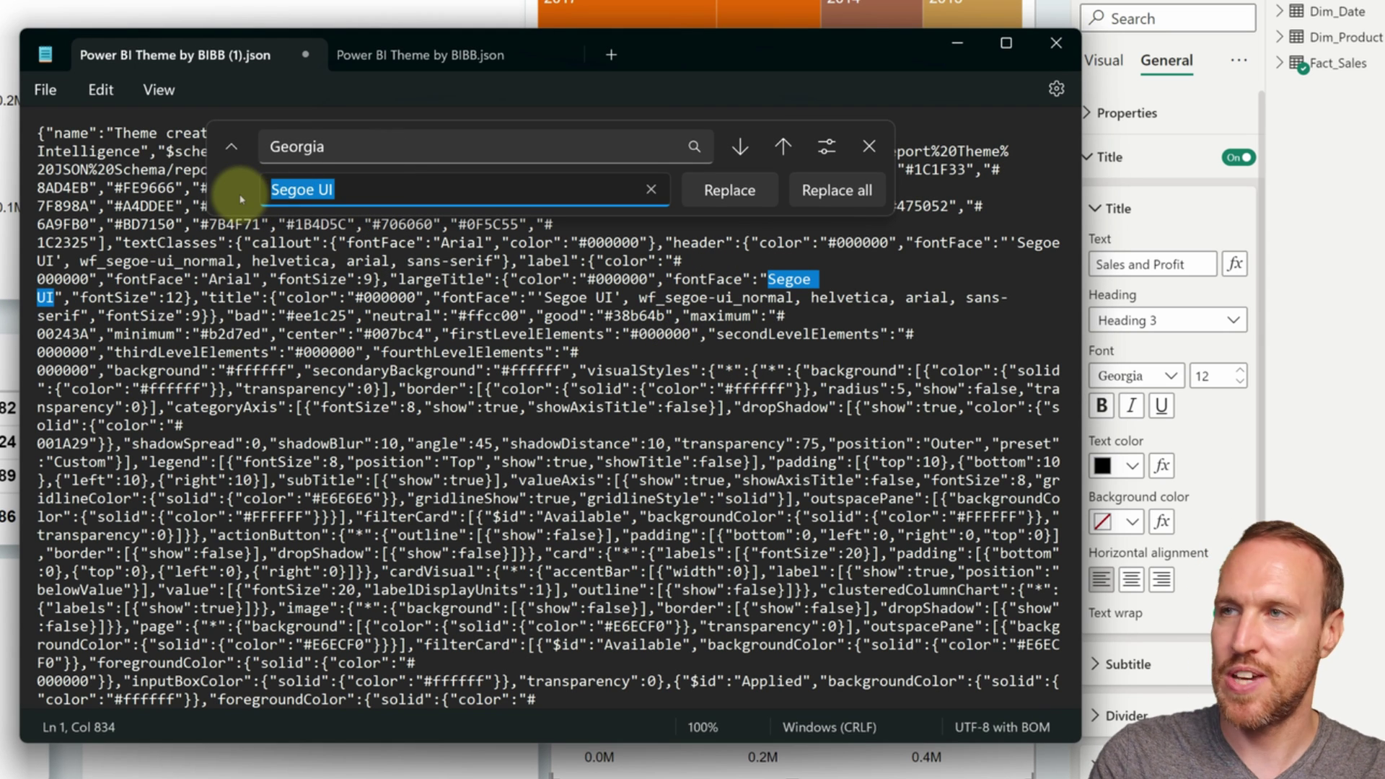
pyautogui.press('BackSpace')
pyautogui.moveTo(338, 147); pyautogui.dragTo(220, 153)
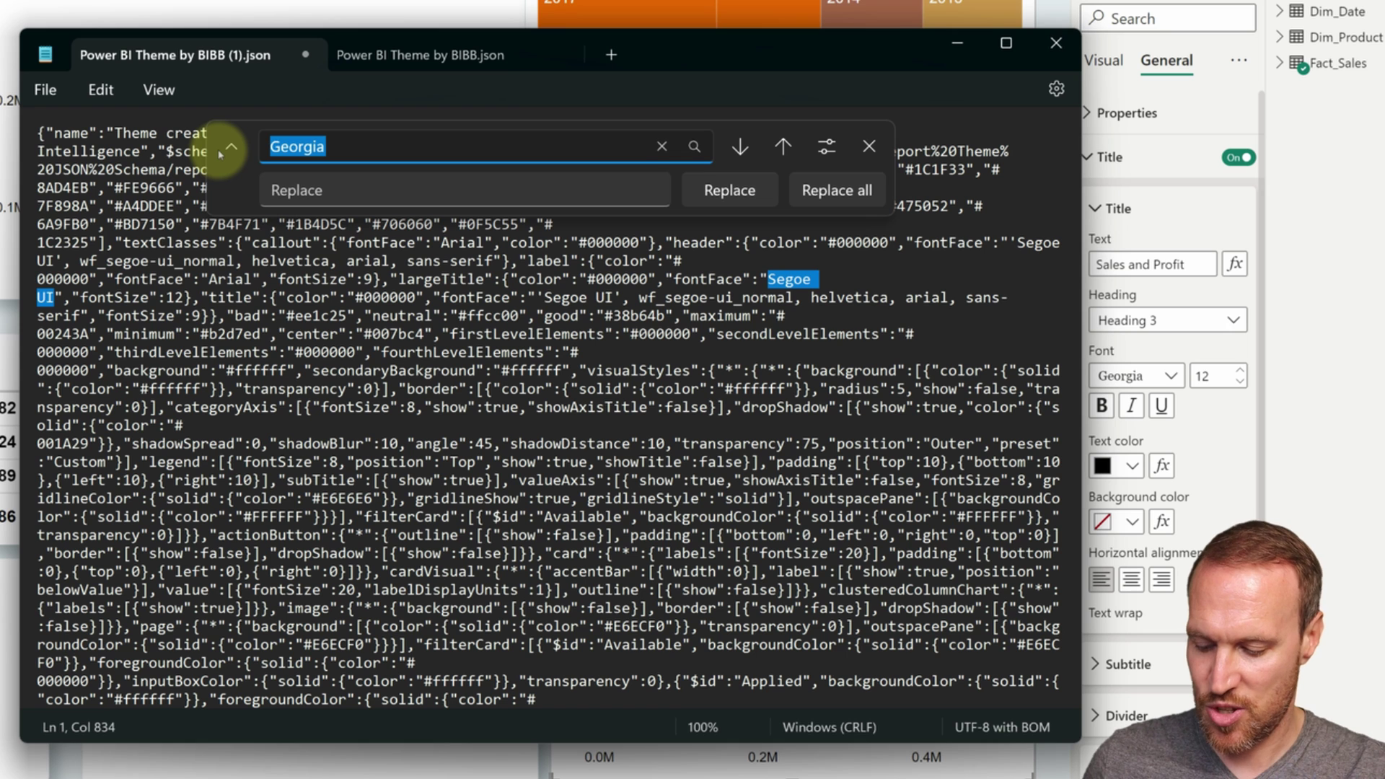
pyautogui.write('drop')
pyautogui.press('Return')
pyautogui.click(605, 442)
pyautogui.write('Shad')
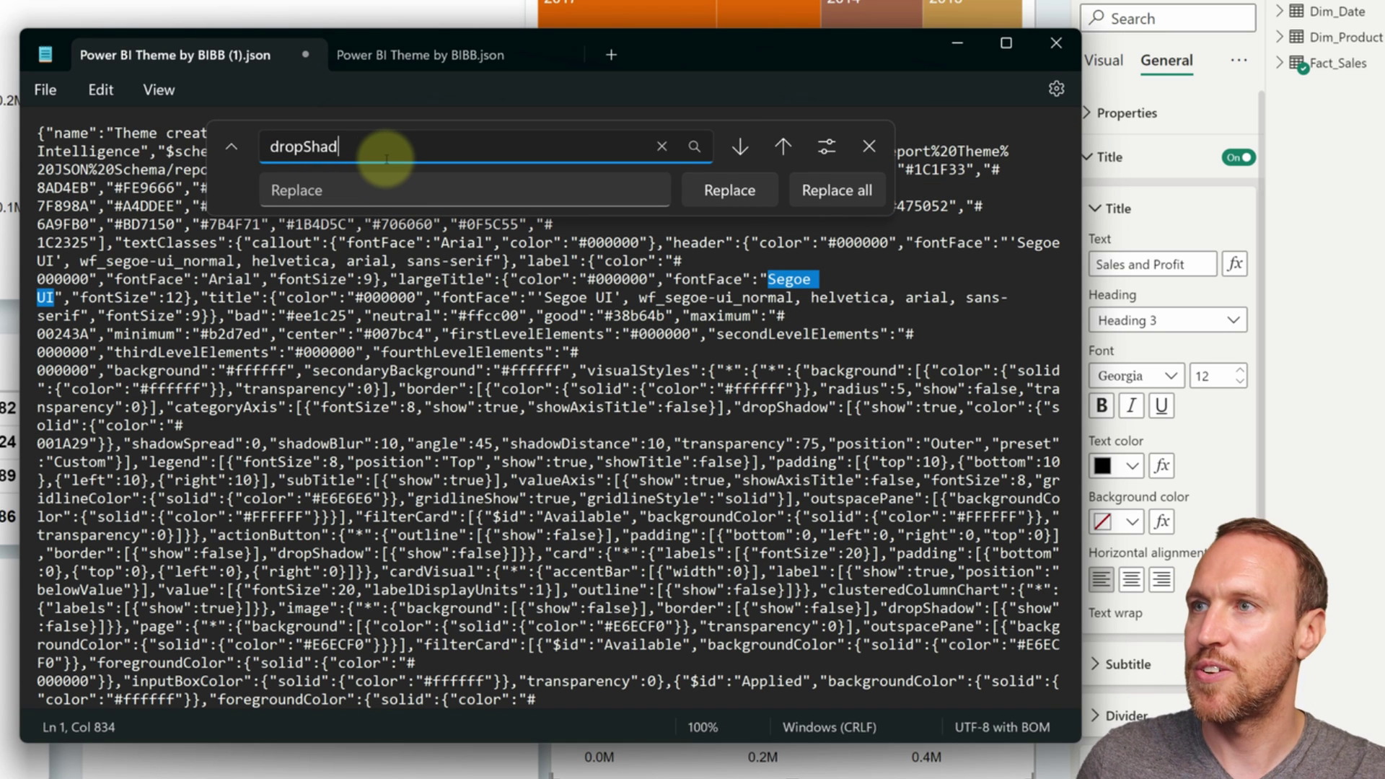
pyautogui.write('ow')
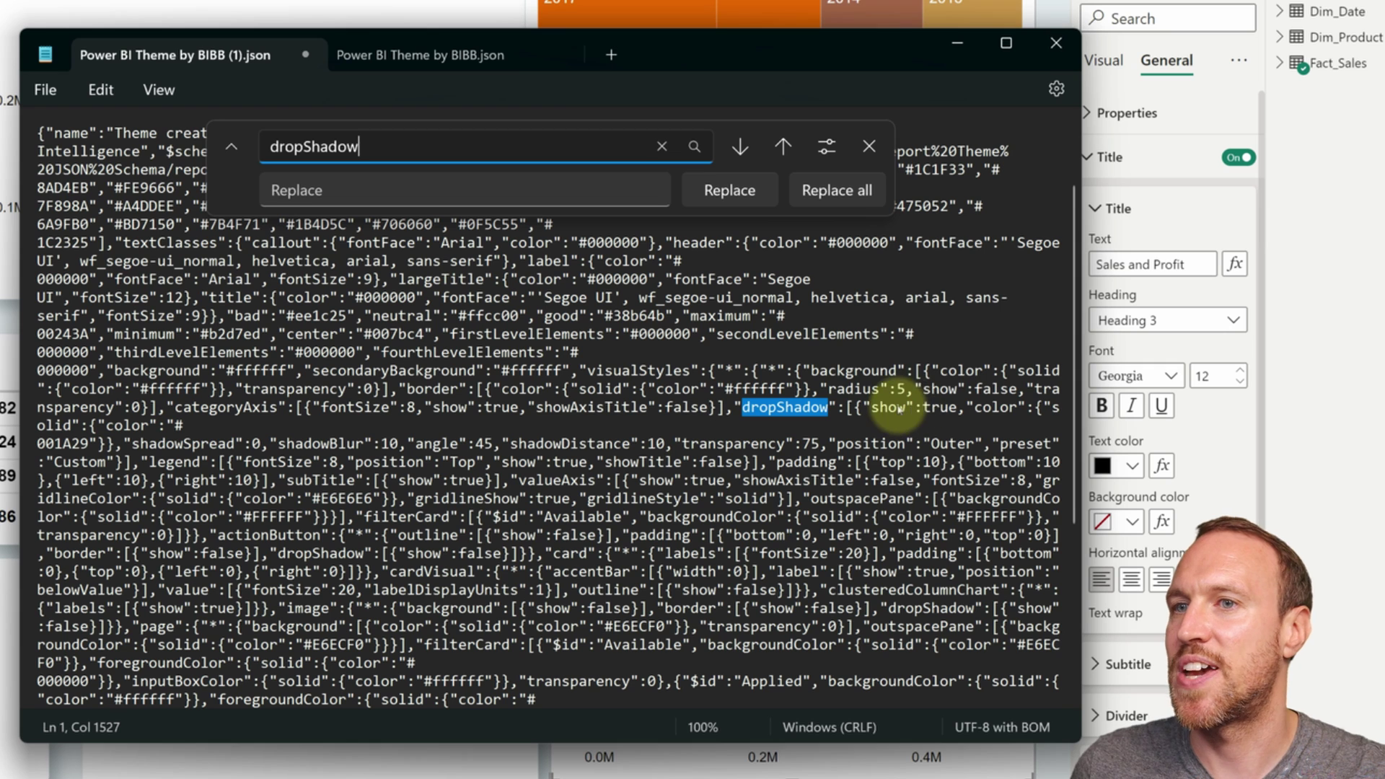
pyautogui.doubleClick(937, 408)
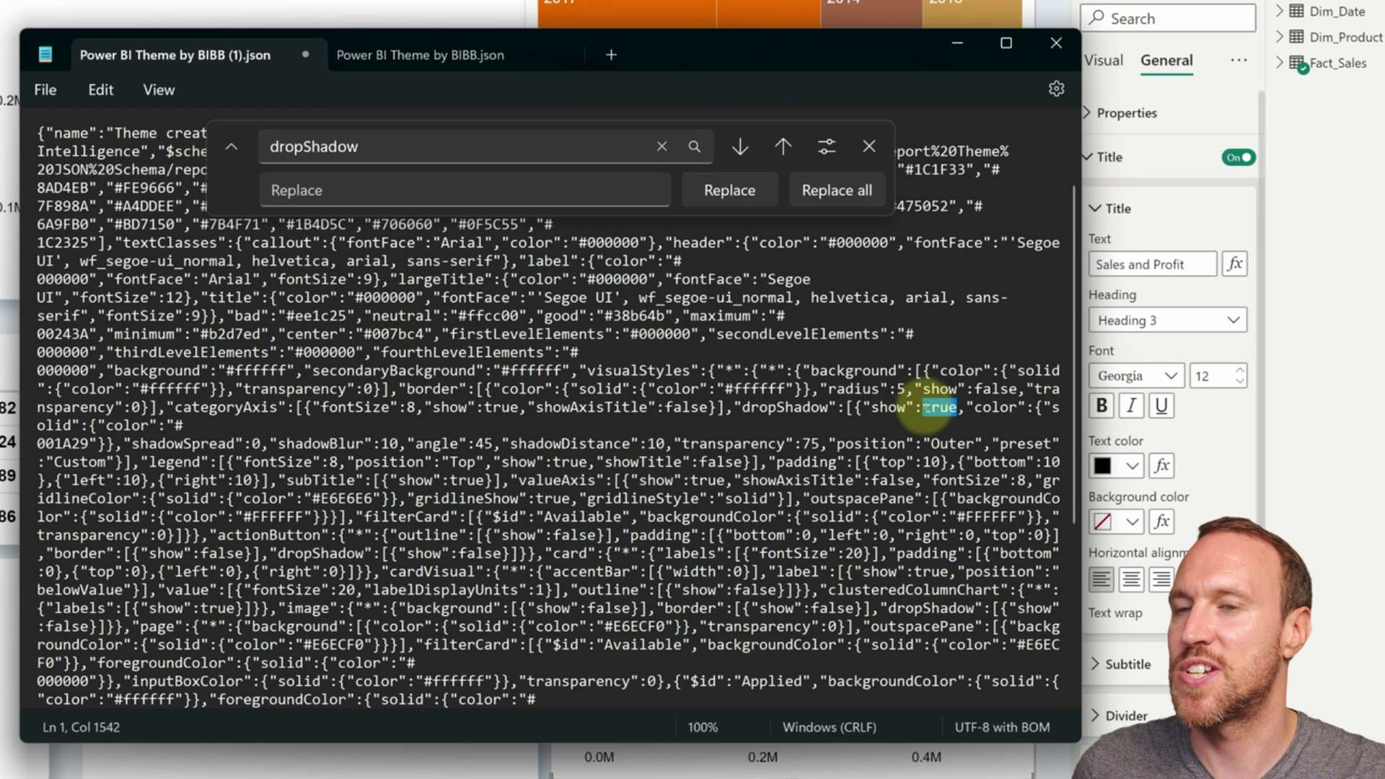
pyautogui.write('false')
# Go through the remaining dropShadow entries in the theme JSON and check their show values.
pyautogui.click(230, 147)
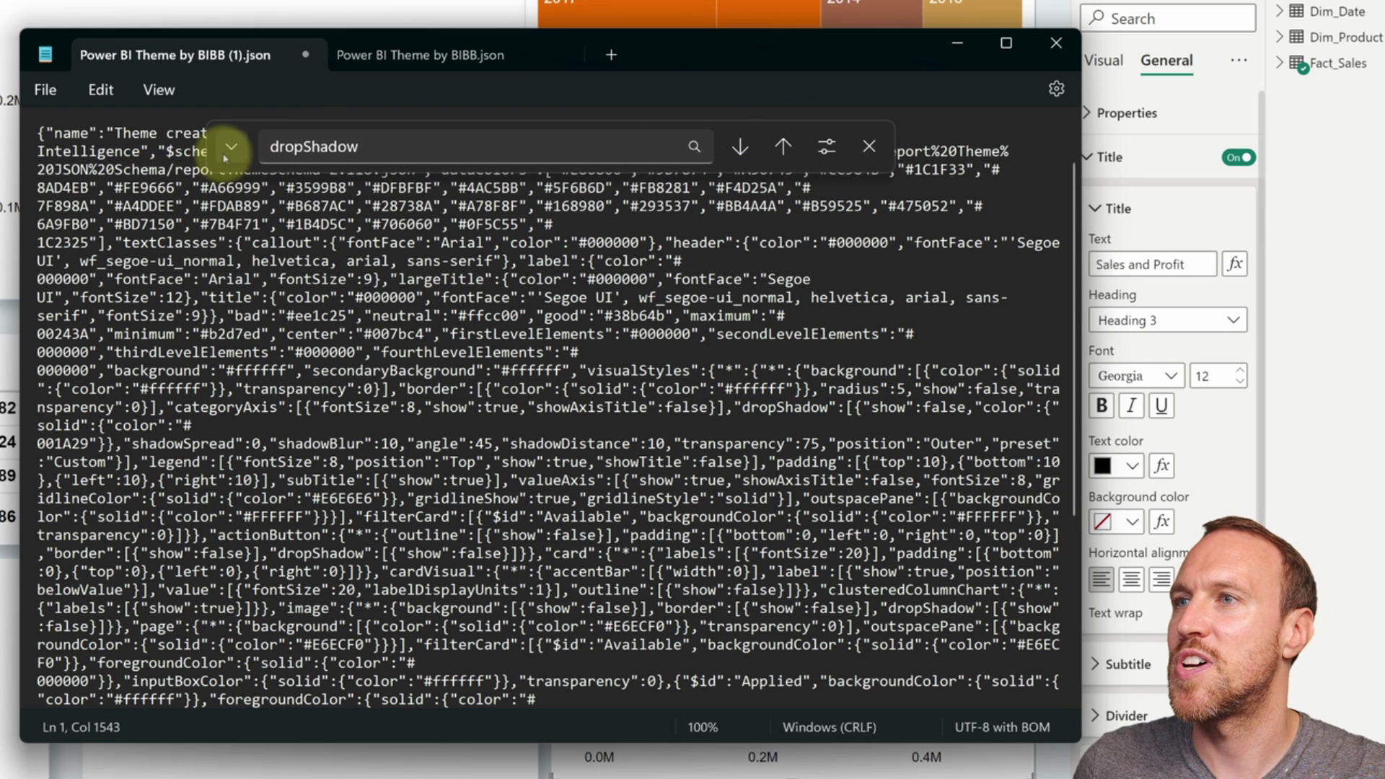
pyautogui.click(741, 147)
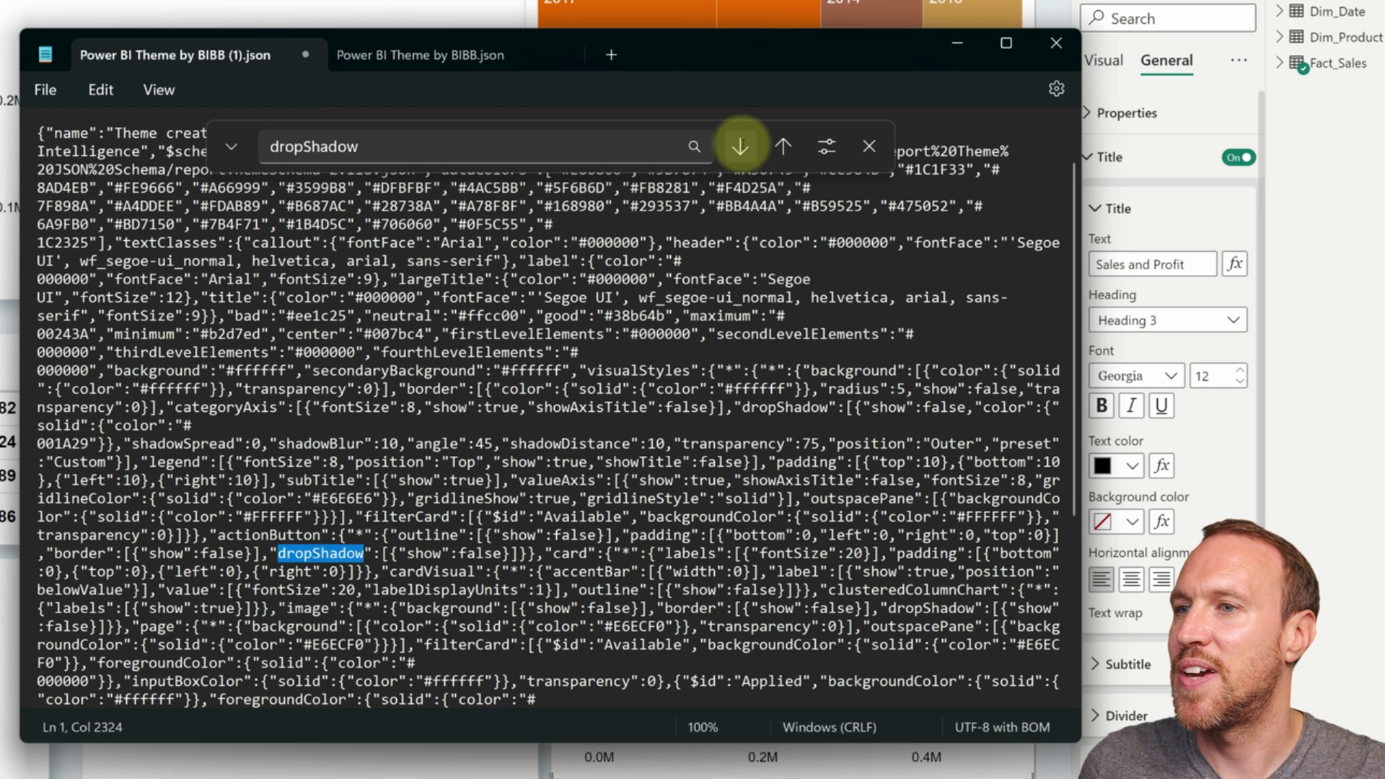
pyautogui.click(740, 147)
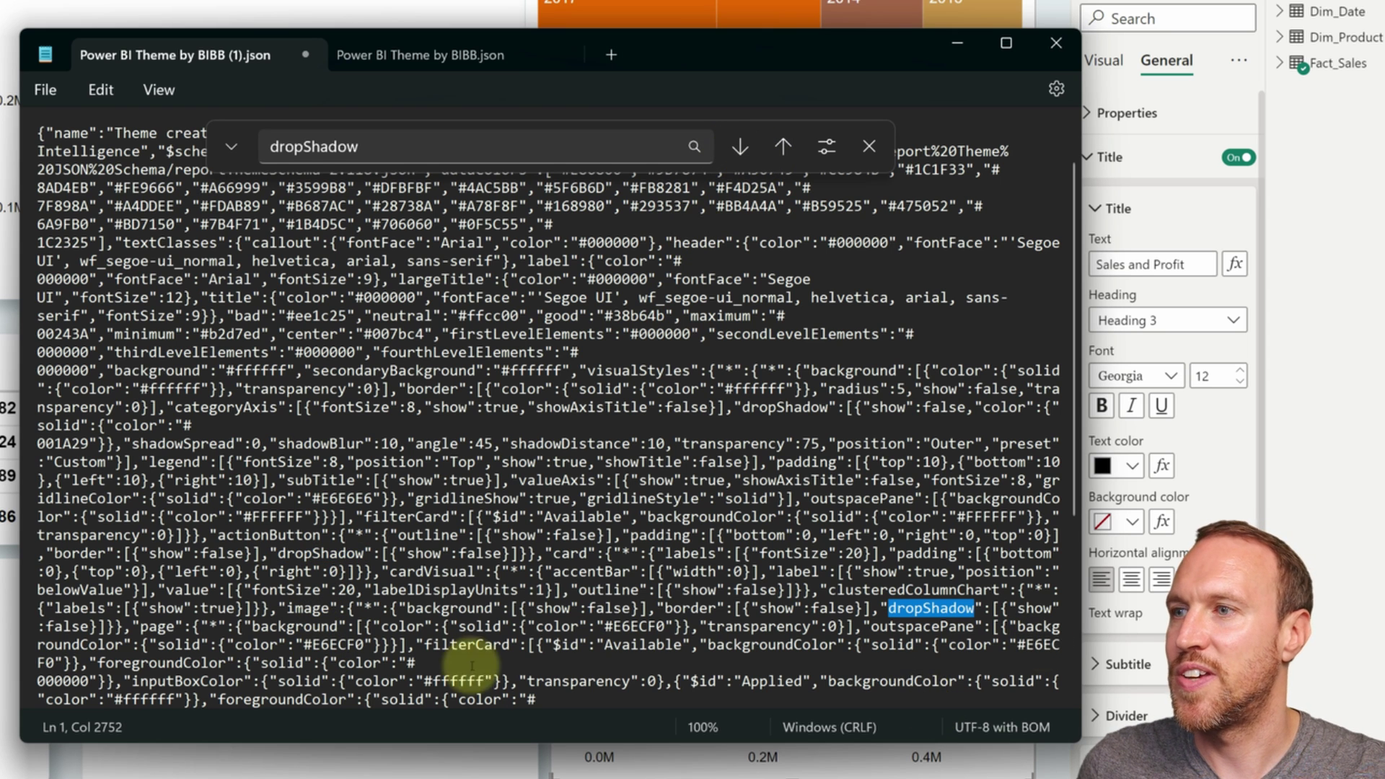
pyautogui.click(740, 147)
pyautogui.click(740, 147)
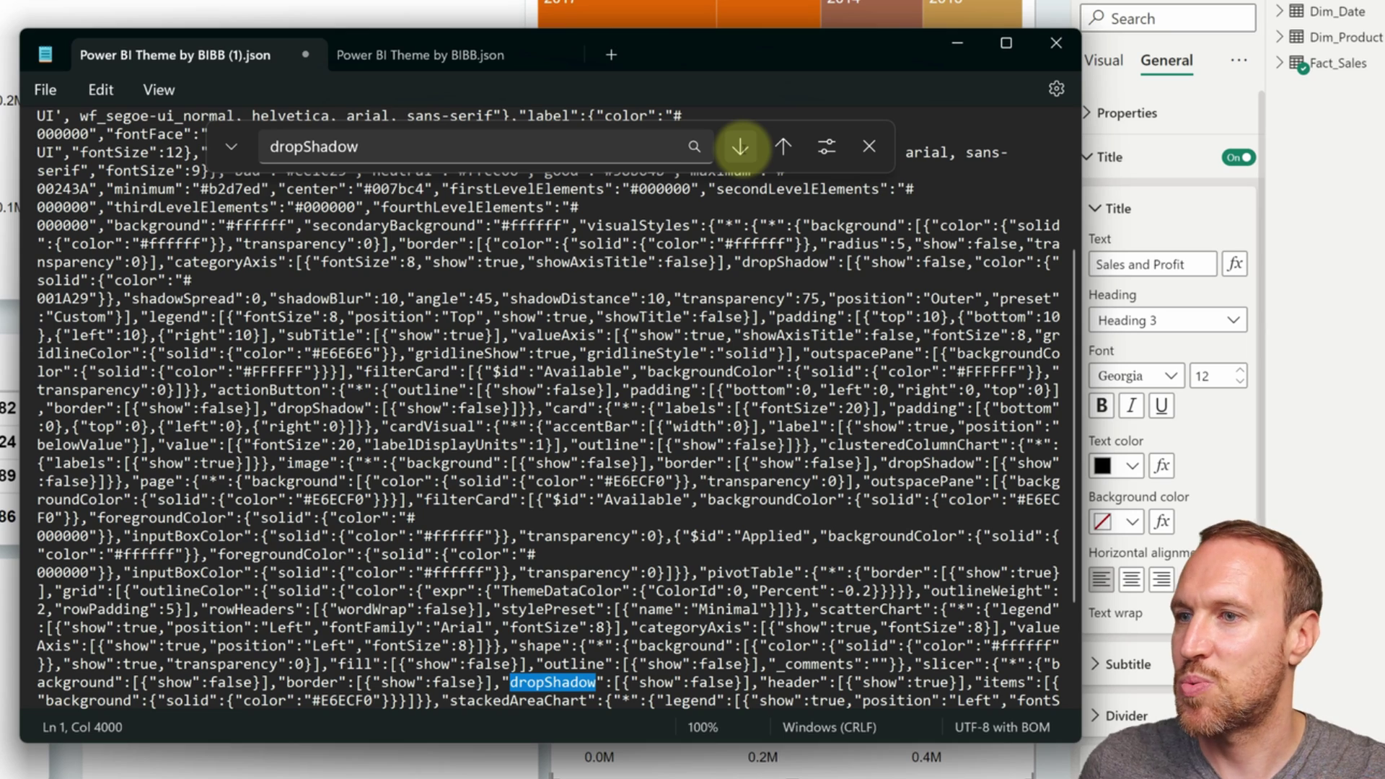
pyautogui.click(740, 147)
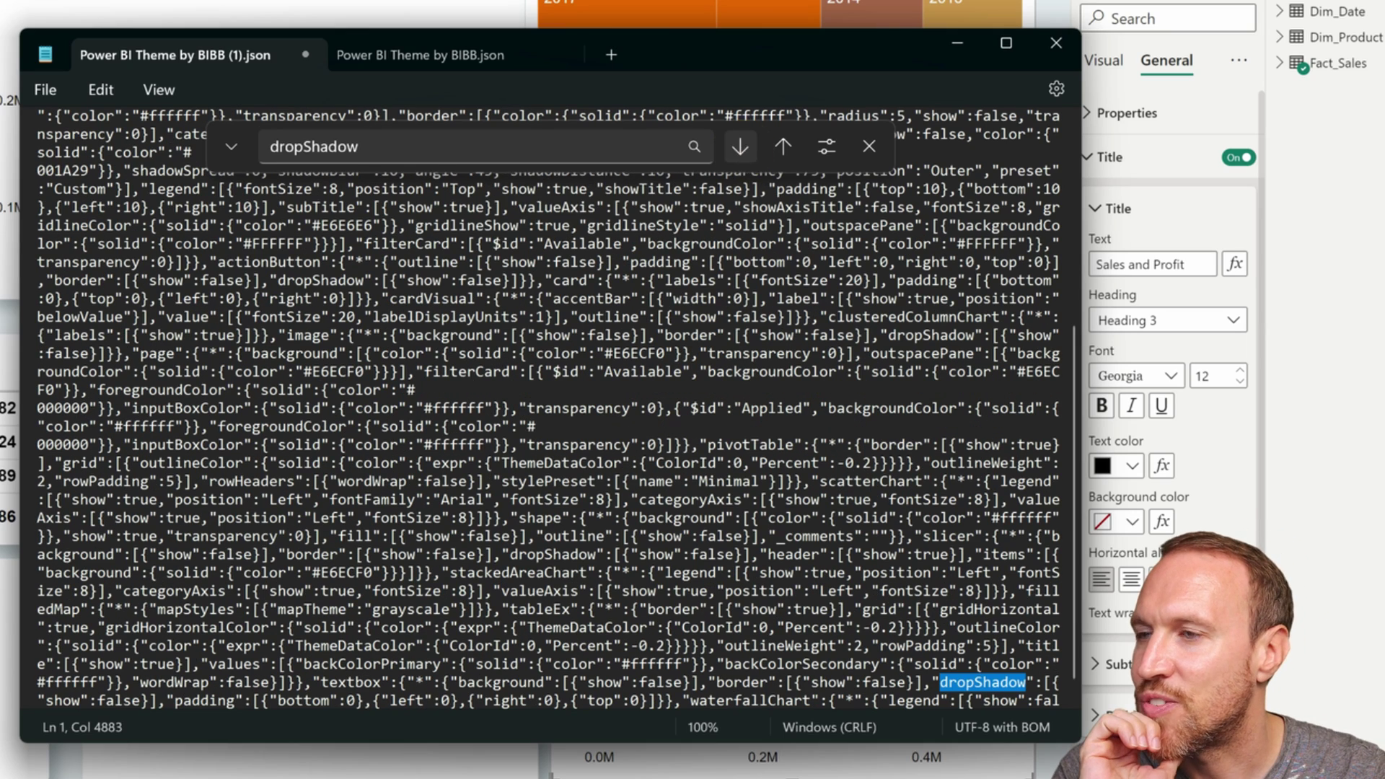
pyautogui.click(740, 147)
pyautogui.scroll(2, 764, 303)
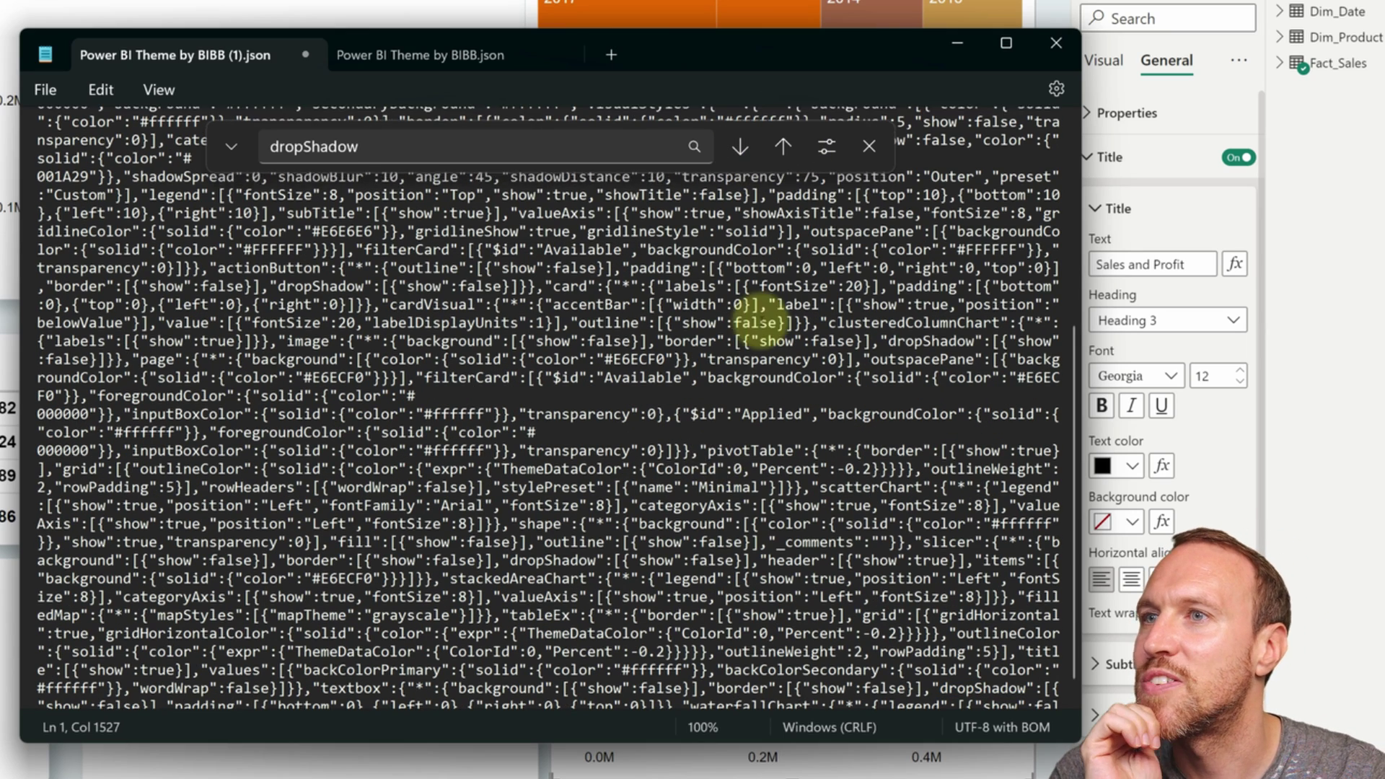
# Close the theme JSON file with its changes saved, and import the edited theme into the Power BI report.
pyautogui.click(1056, 42)
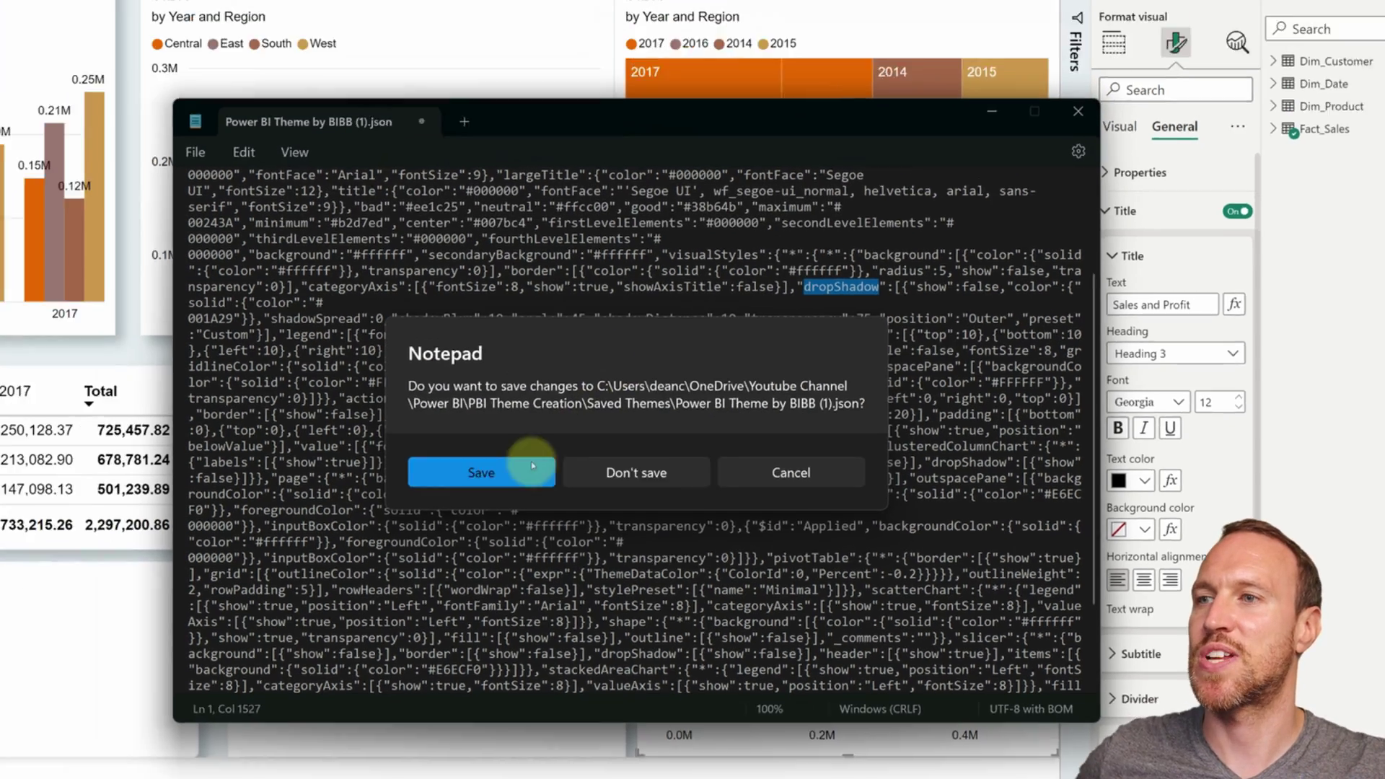
pyautogui.click(447, 455)
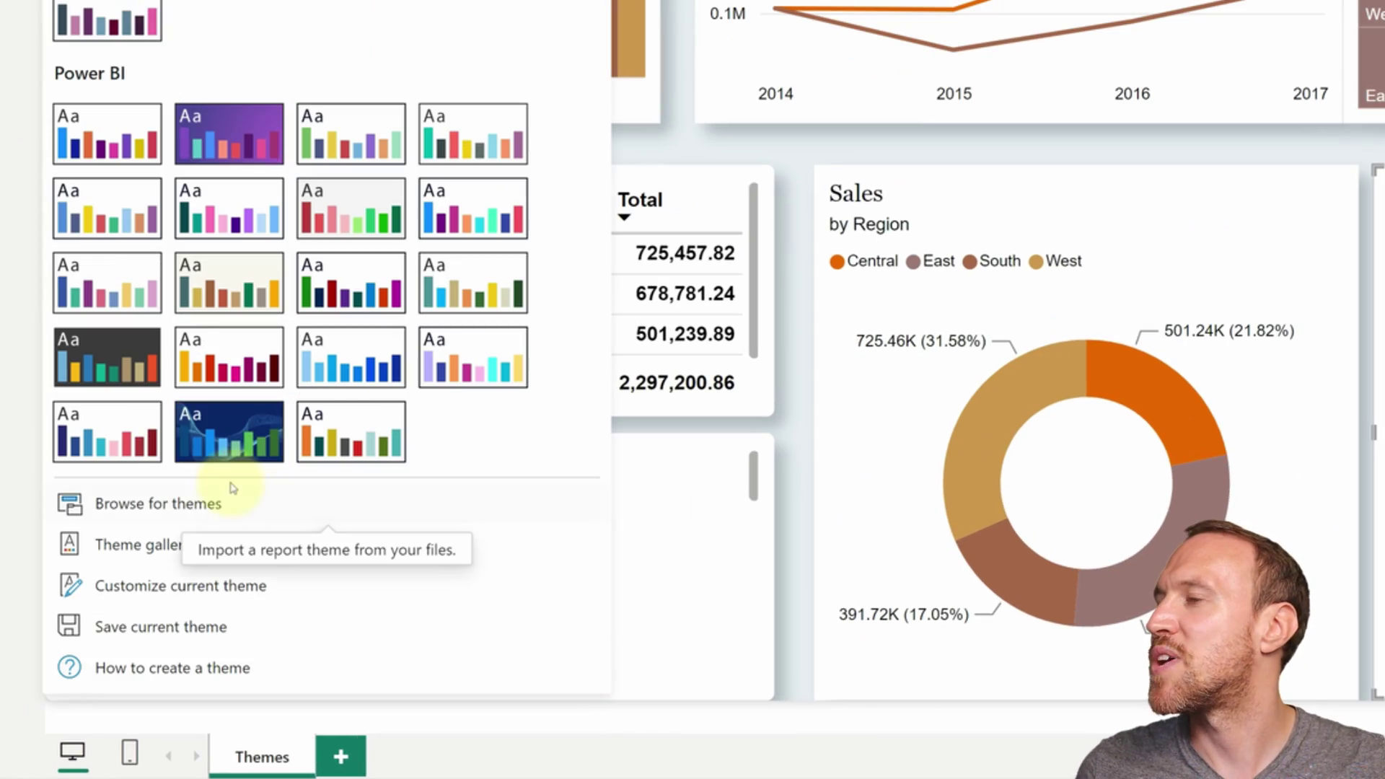
pyautogui.click(202, 507)
pyautogui.press('Return')
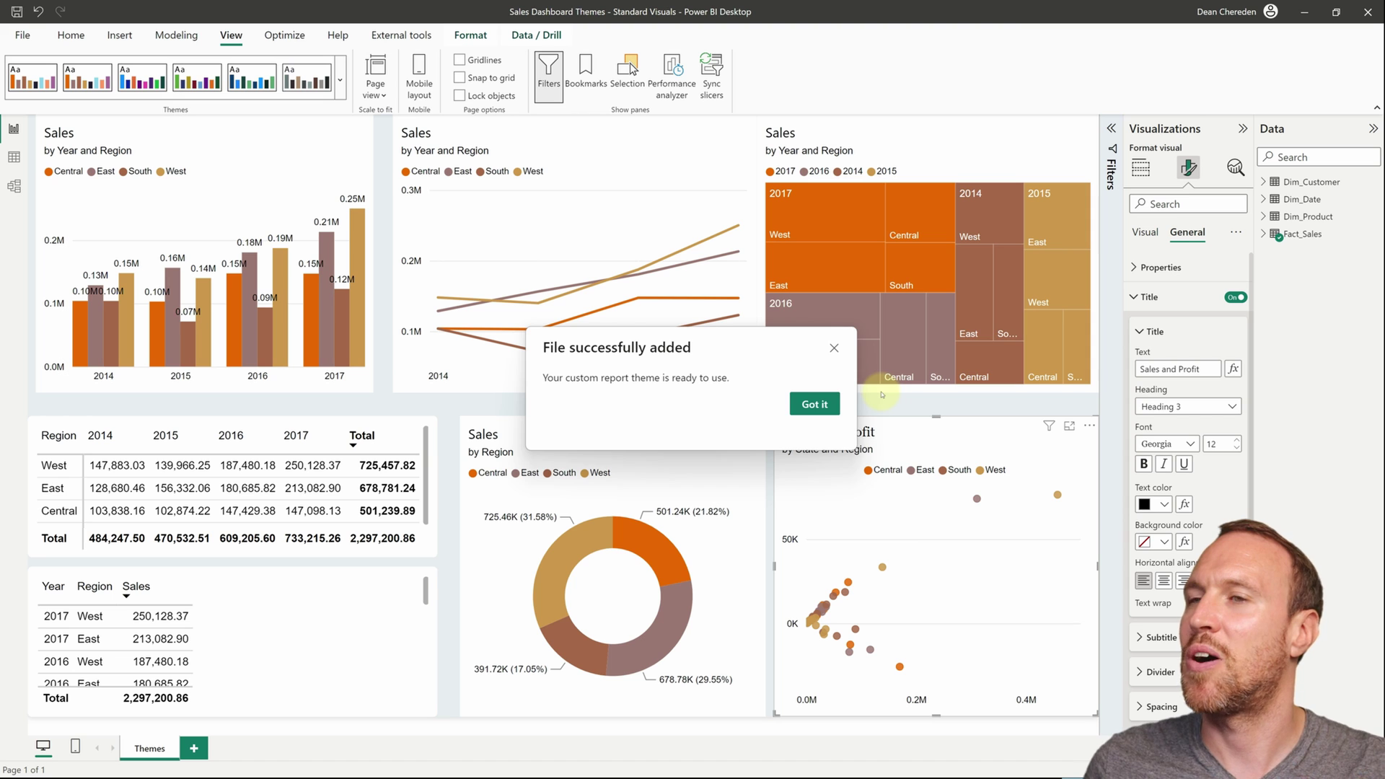
pyautogui.click(814, 404)
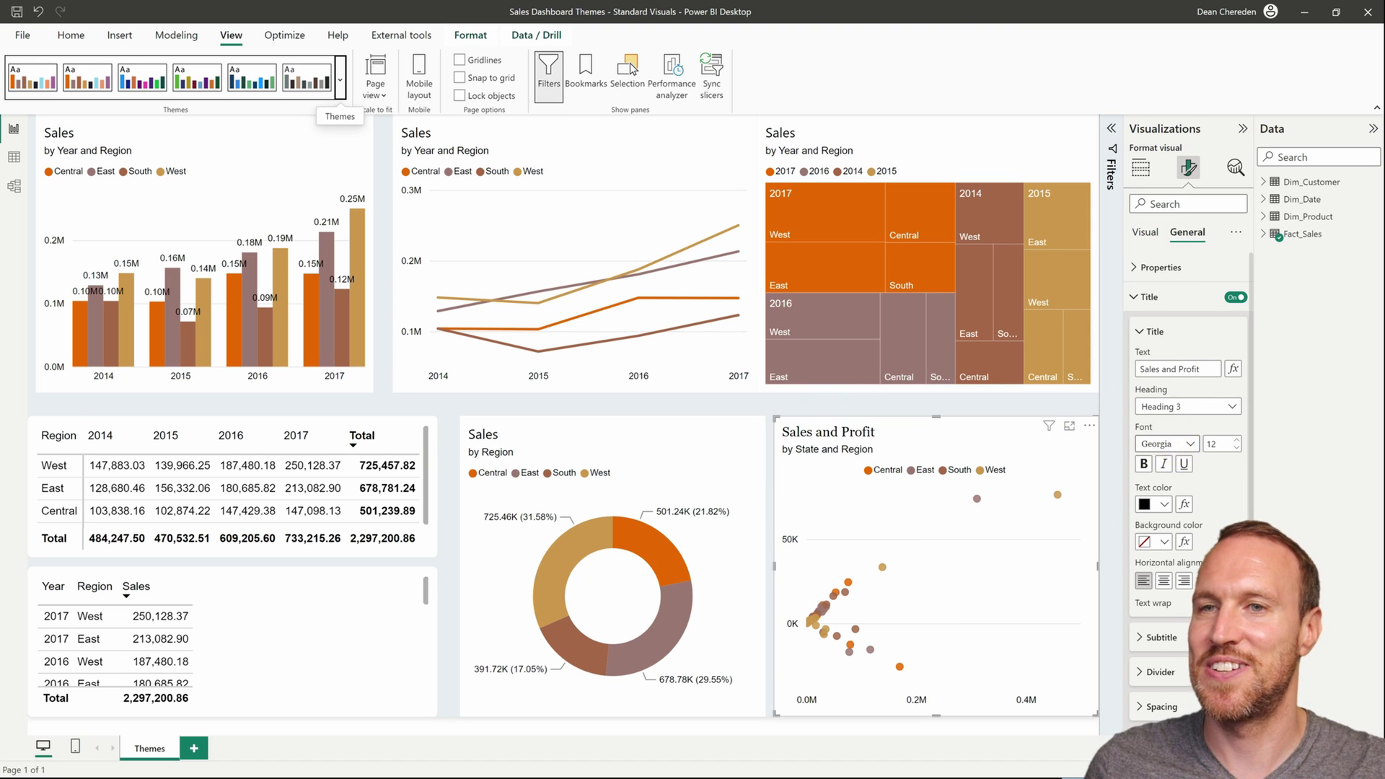
# Set the title font of the Sales and Profit scatter chart to Segoe UI.
pyautogui.click(1164, 443)
pyautogui.click(1196, 604)
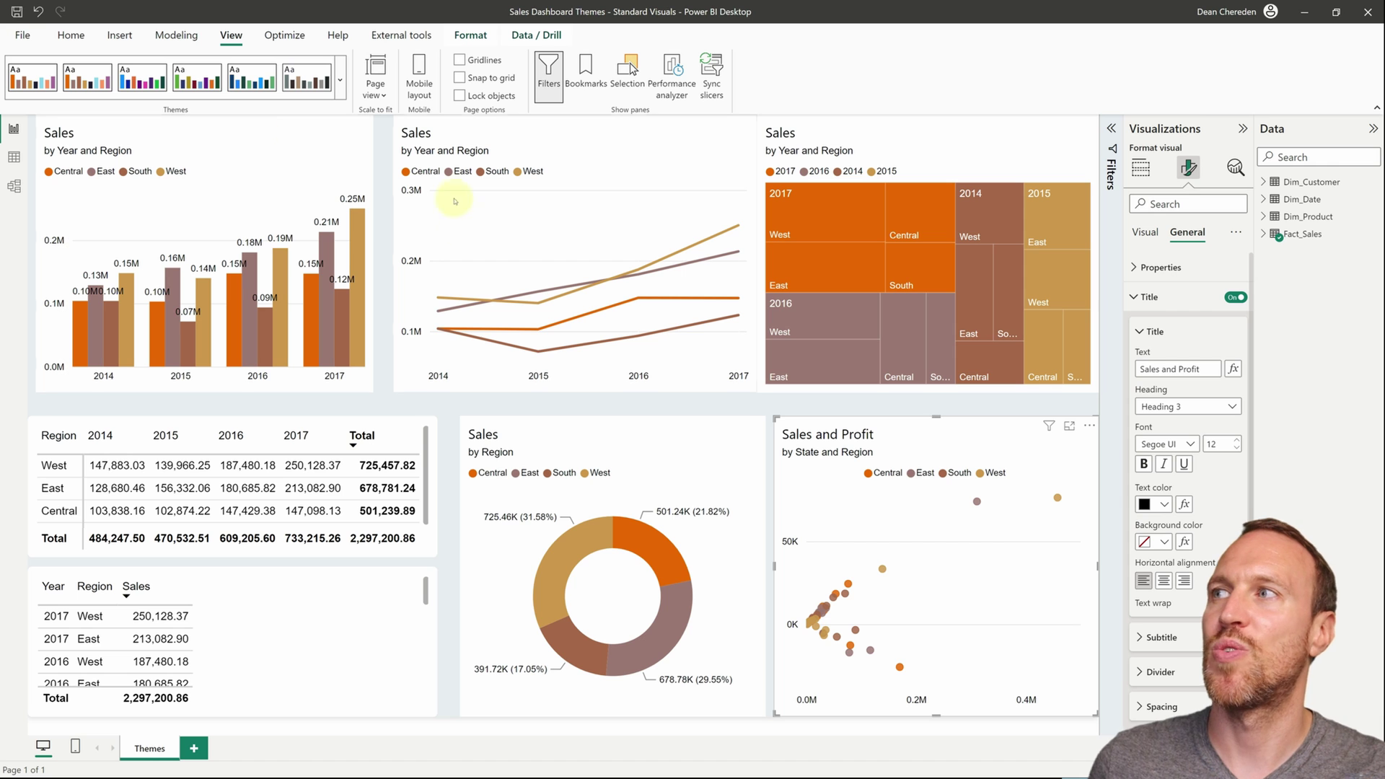
# Switch to the BIBB theme generator in the browser and view the color picker for Color 1 without changing it.
pyautogui.click(1304, 12)
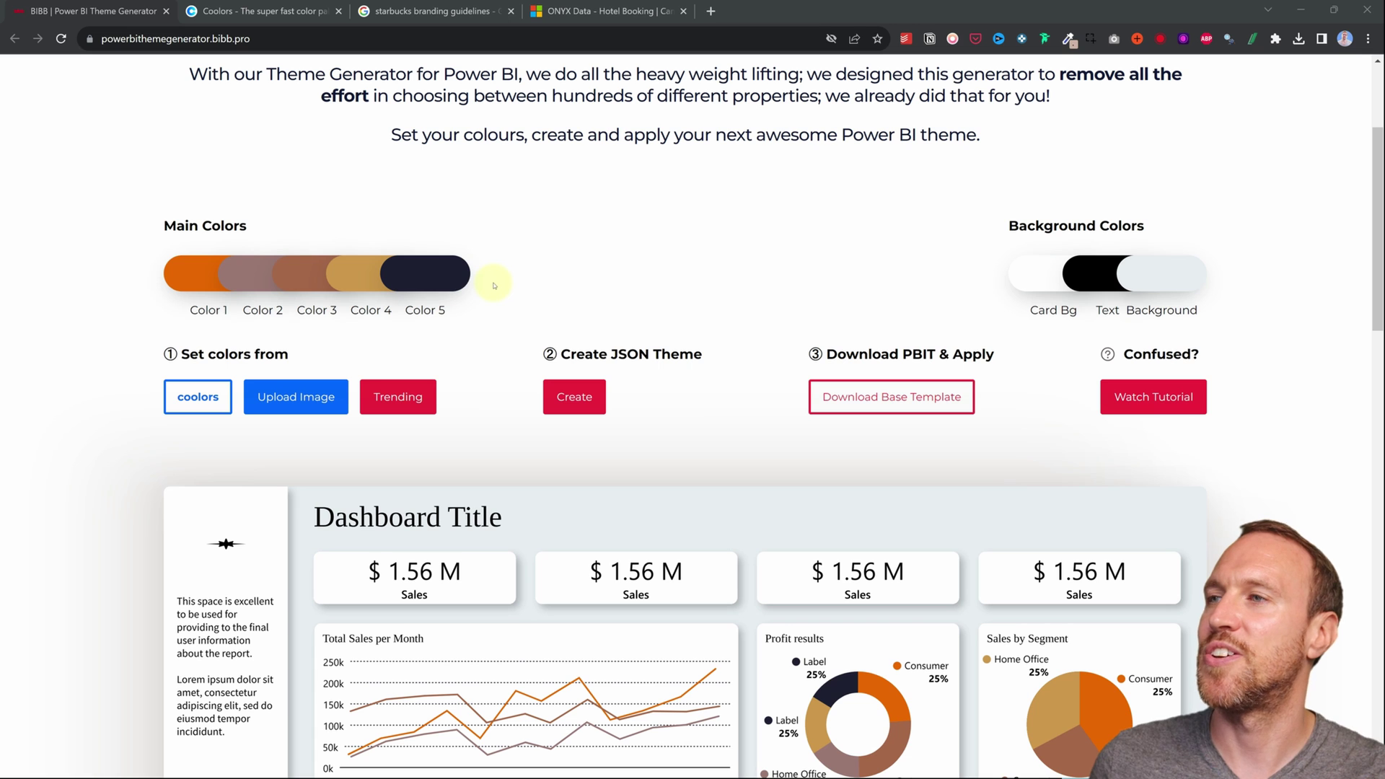
pyautogui.click(207, 272)
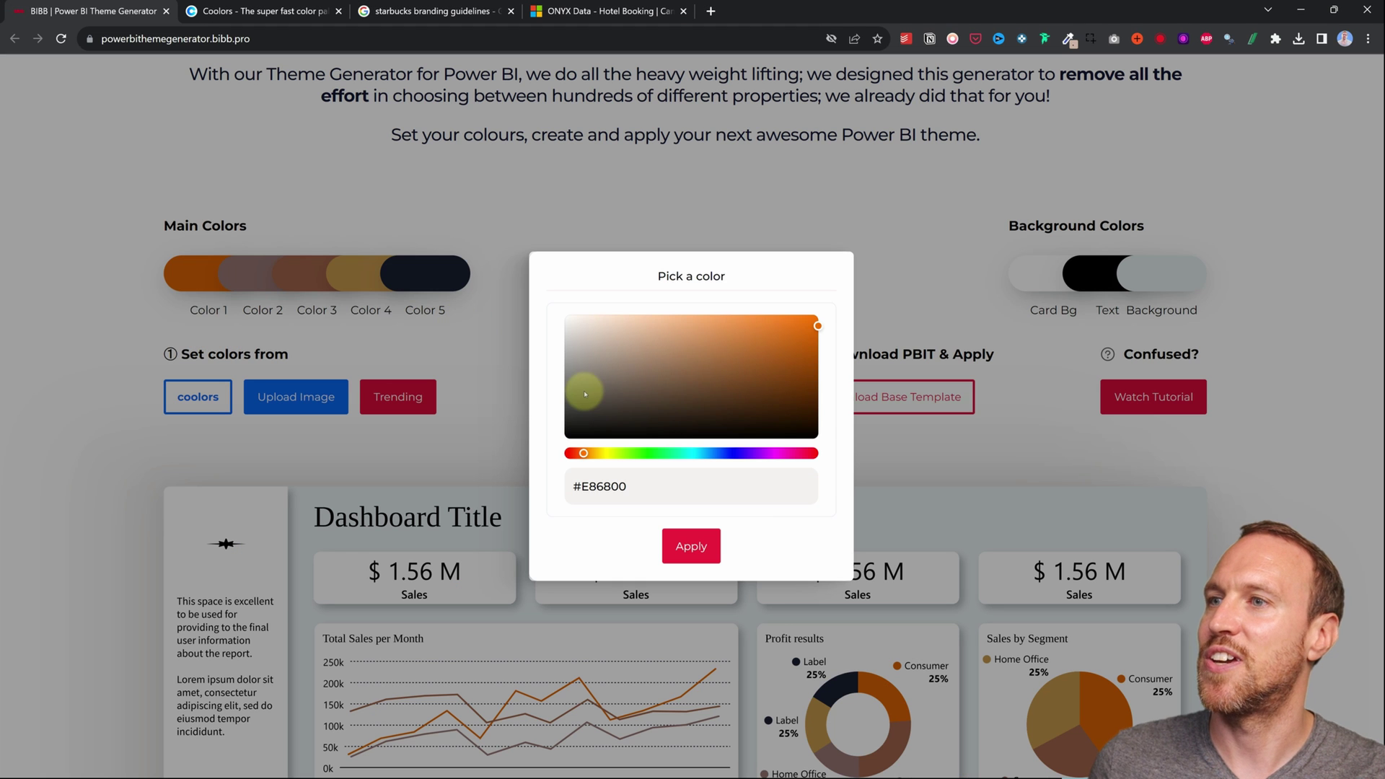
pyautogui.click(899, 201)
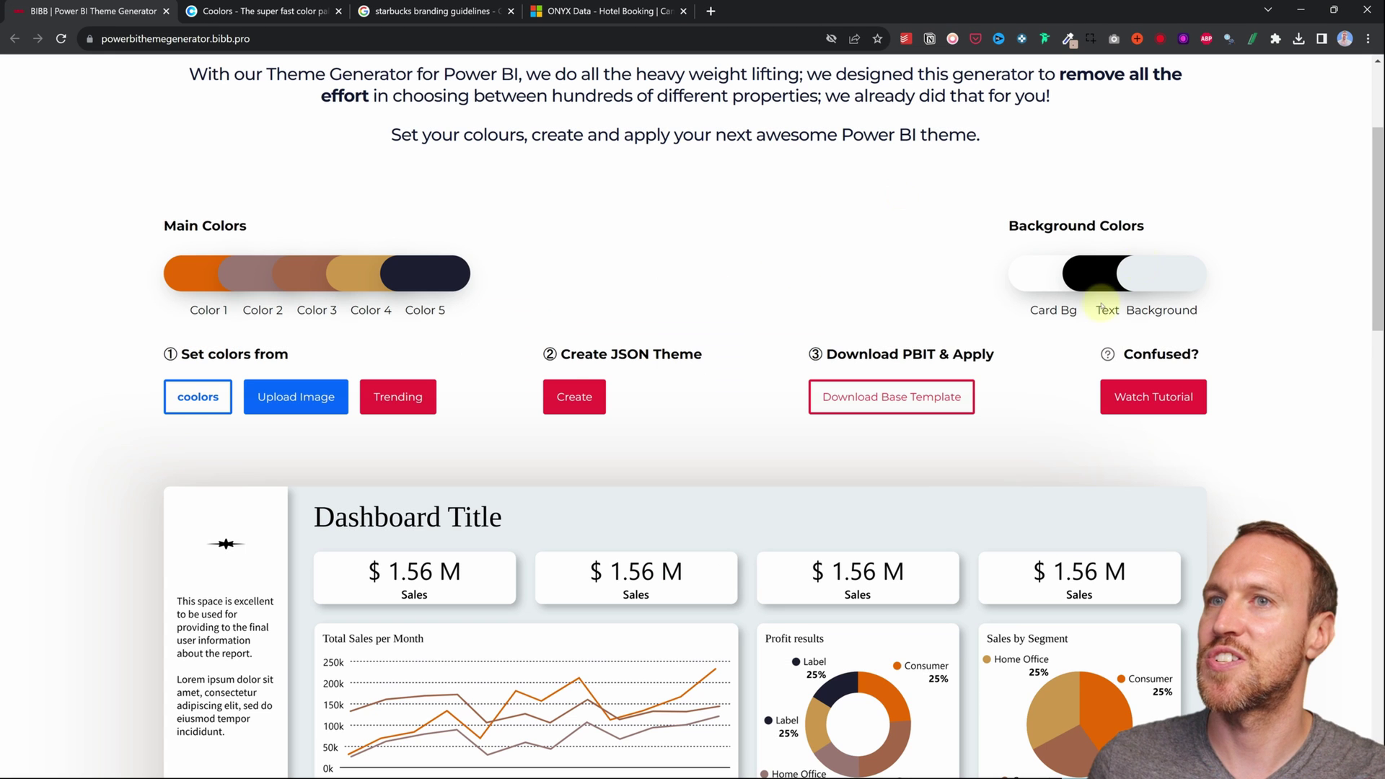
# Browse the trending palettes on Coolors and copy the URL of the dark teal, green, yellow, orange and coral palette.
pyautogui.click(198, 397)
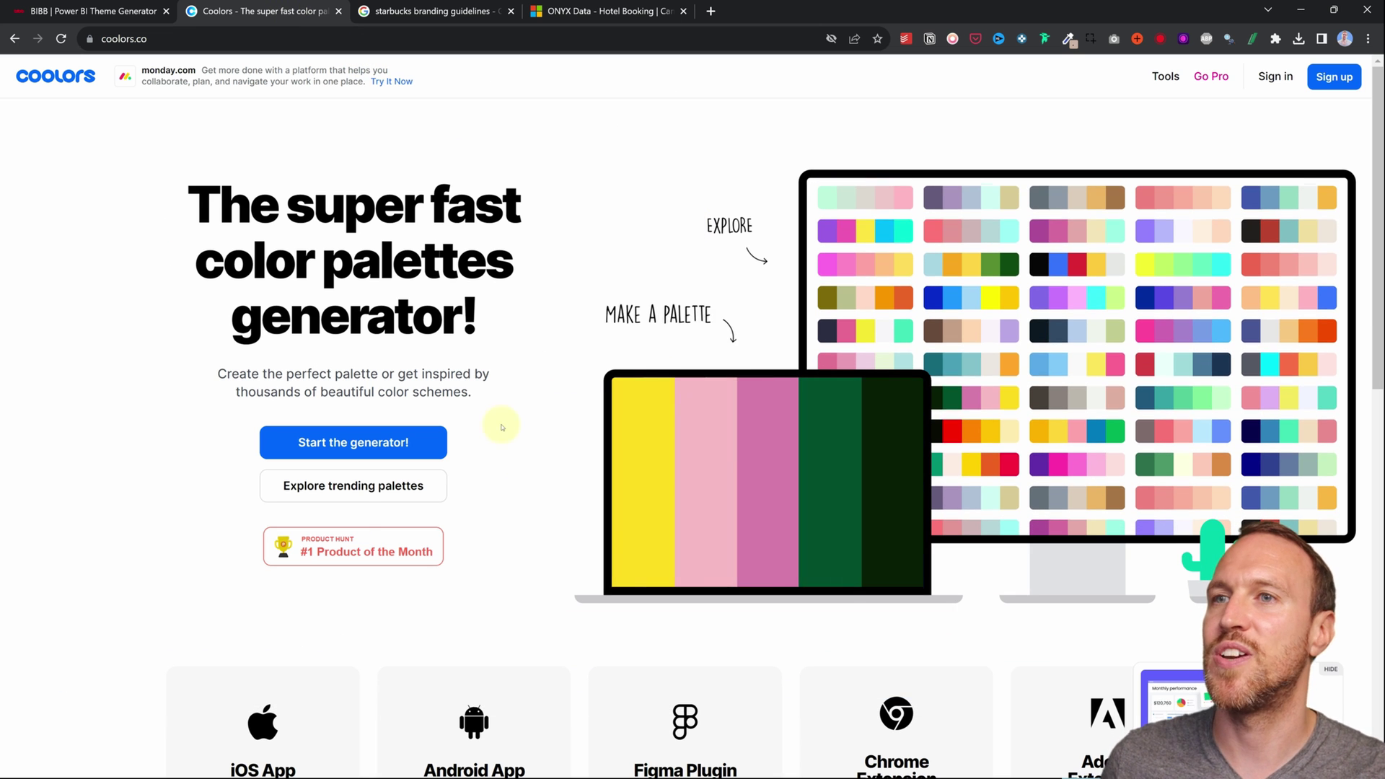
pyautogui.click(353, 498)
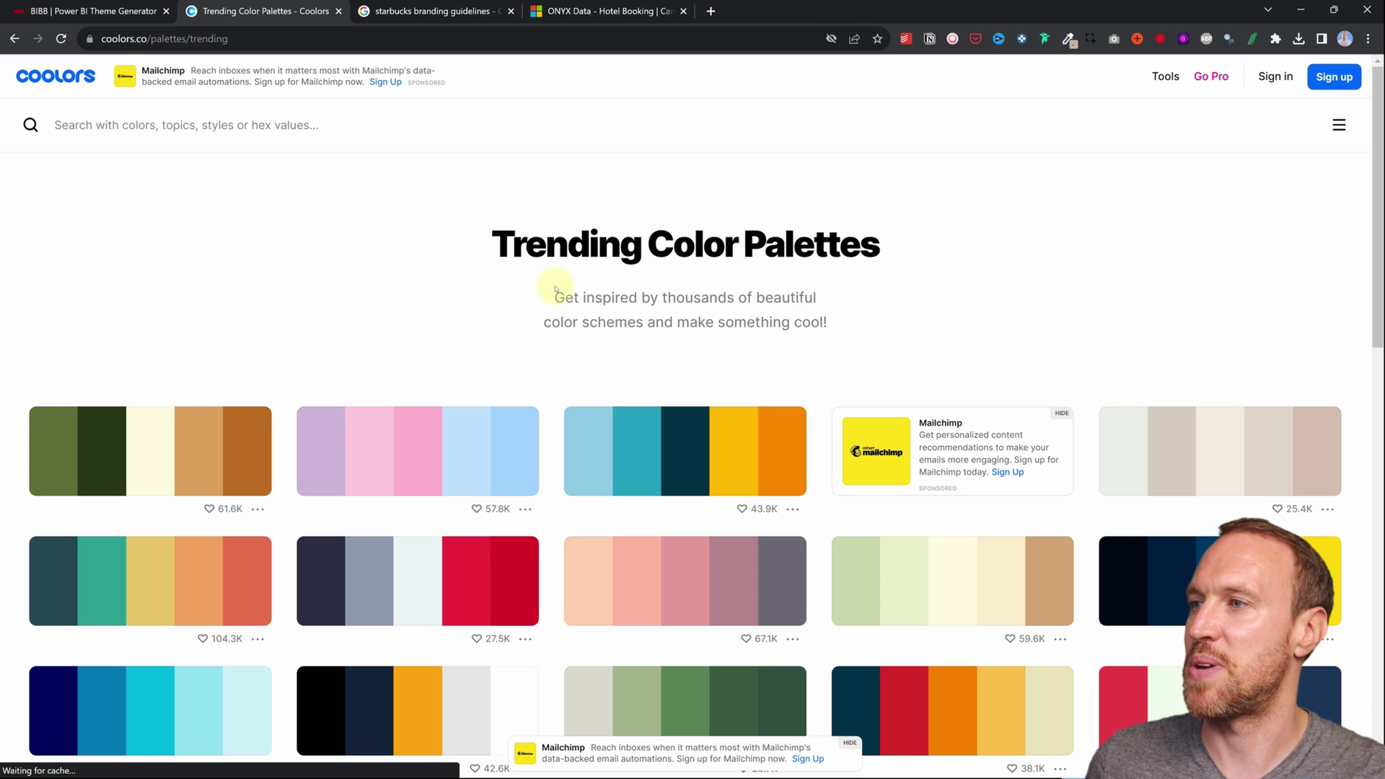
pyautogui.scroll(-3, 415, 280)
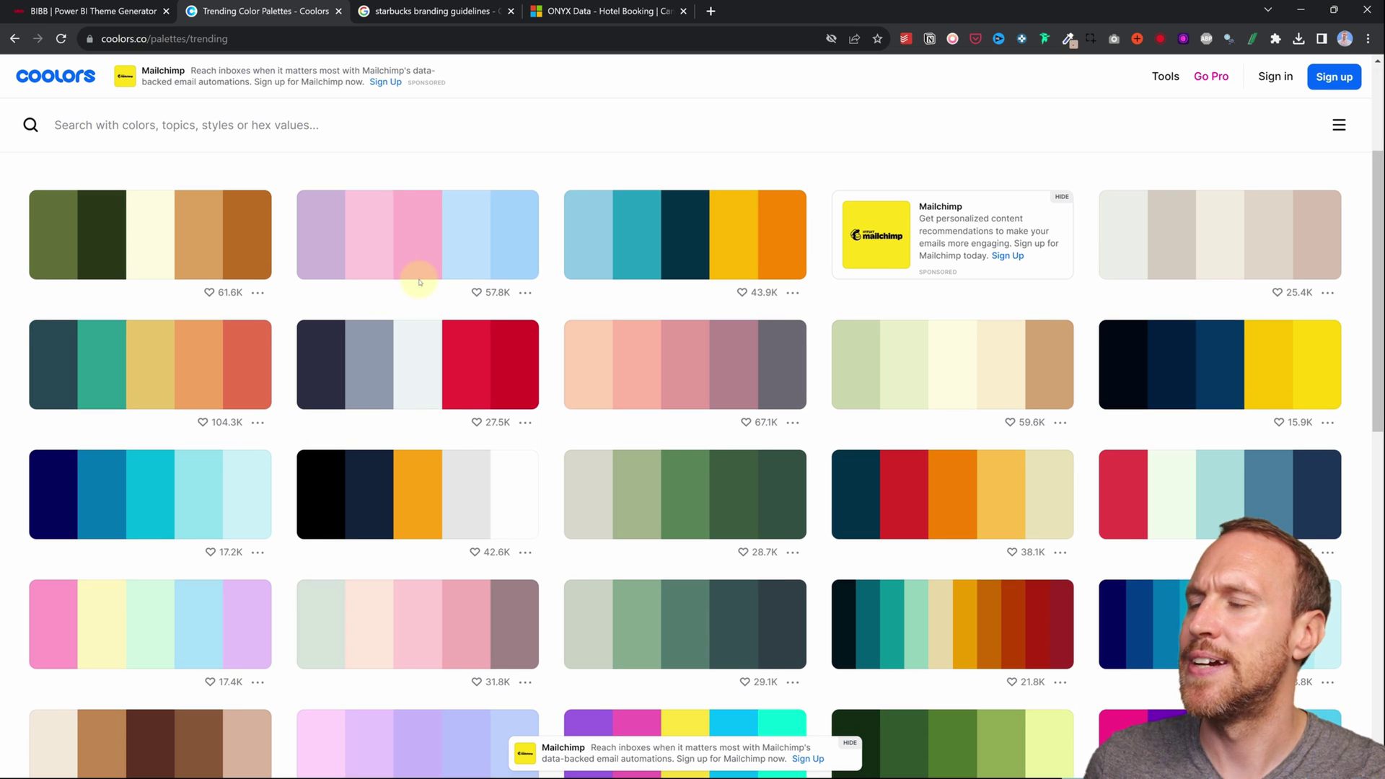
pyautogui.click(257, 422)
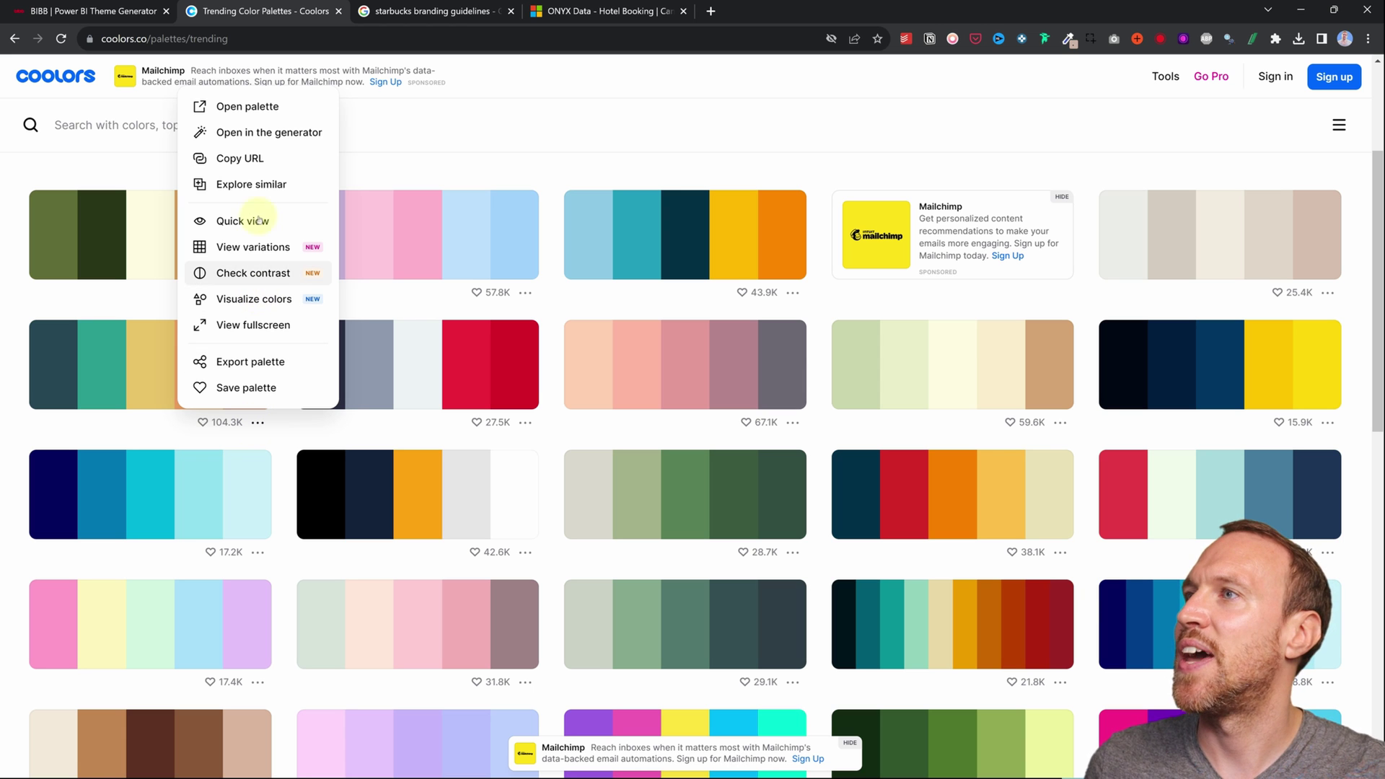
pyautogui.click(257, 158)
# Apply the copied Coolors palette URL to the main colors in the theme generator and review the dashboard preview.
pyautogui.click(95, 12)
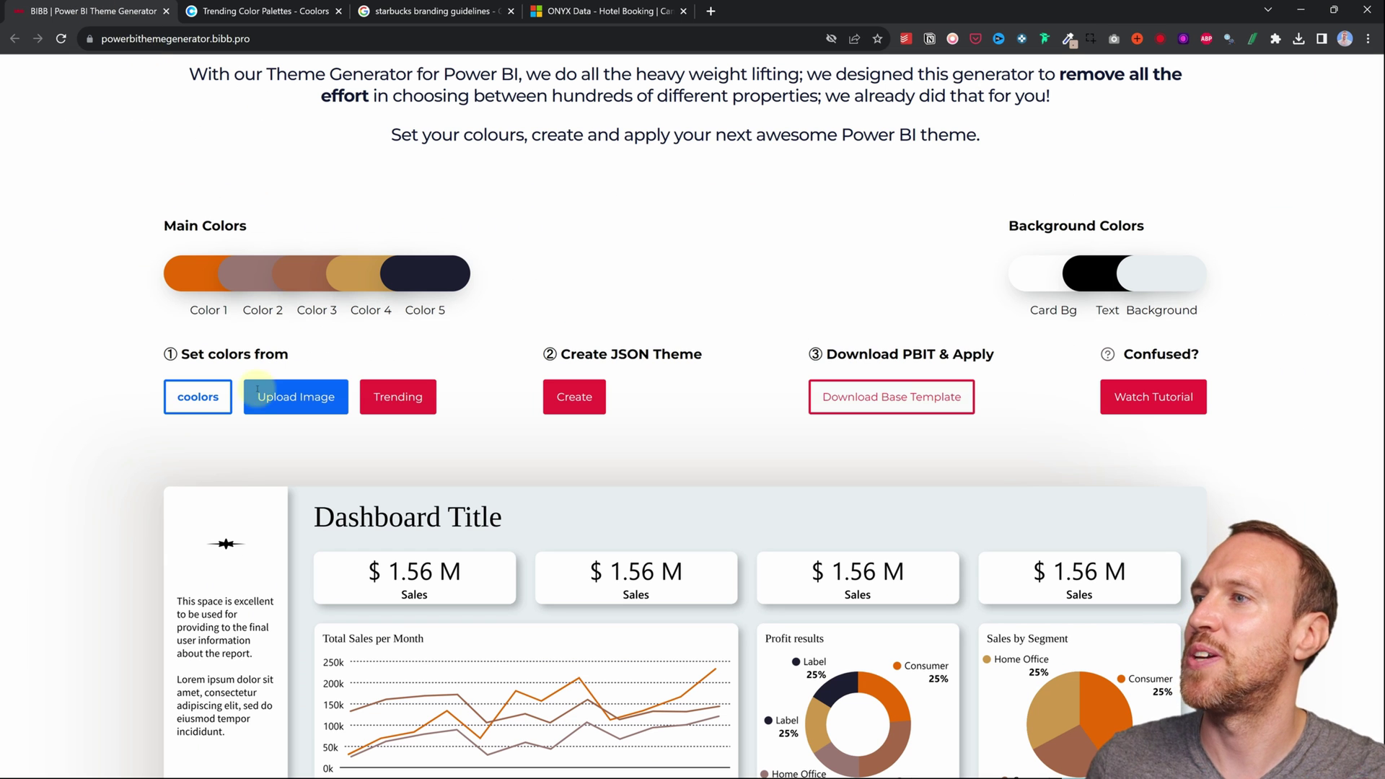
pyautogui.click(195, 403)
pyautogui.hotkey('ctrl', 'v')
pyautogui.click(691, 473)
pyautogui.scroll(-2, 952, 462)
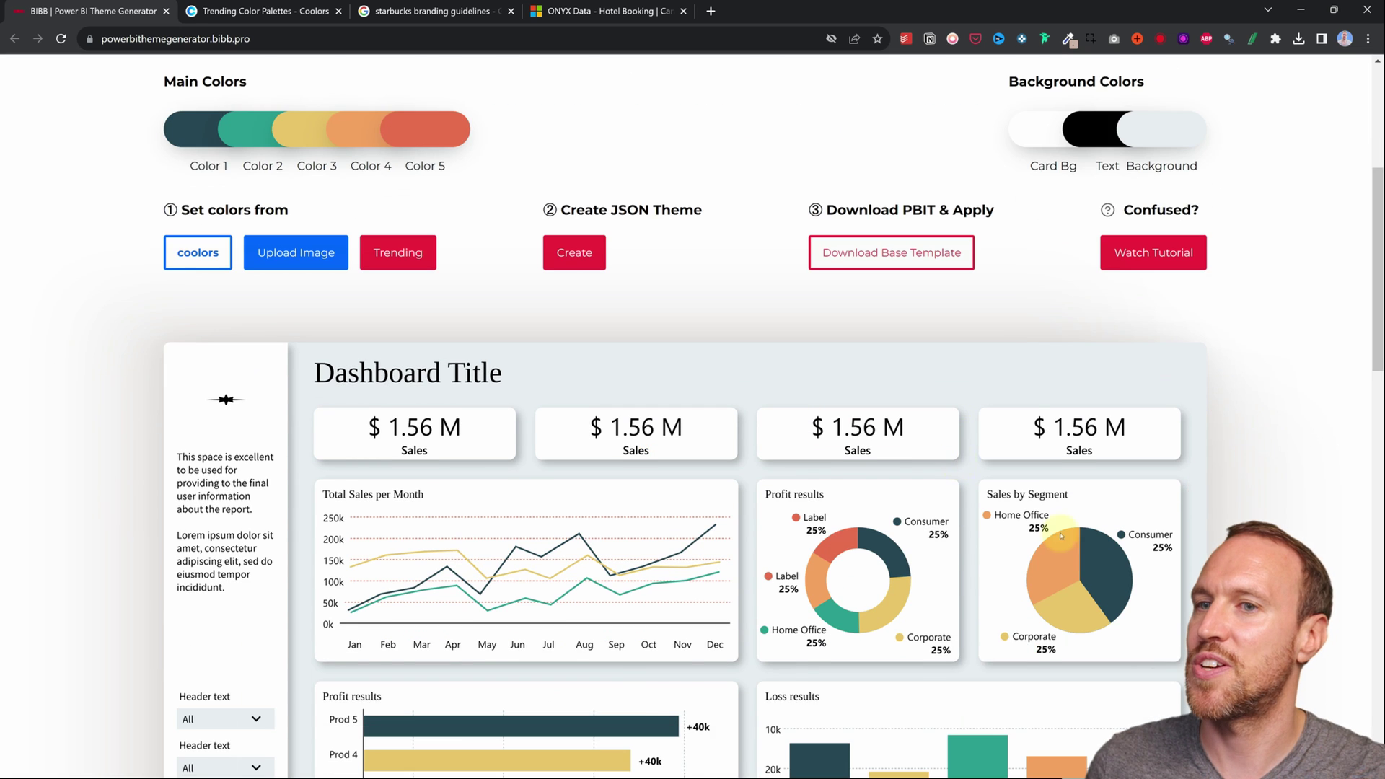
pyautogui.scroll(-3, 920, 540)
pyautogui.scroll(5, 920, 541)
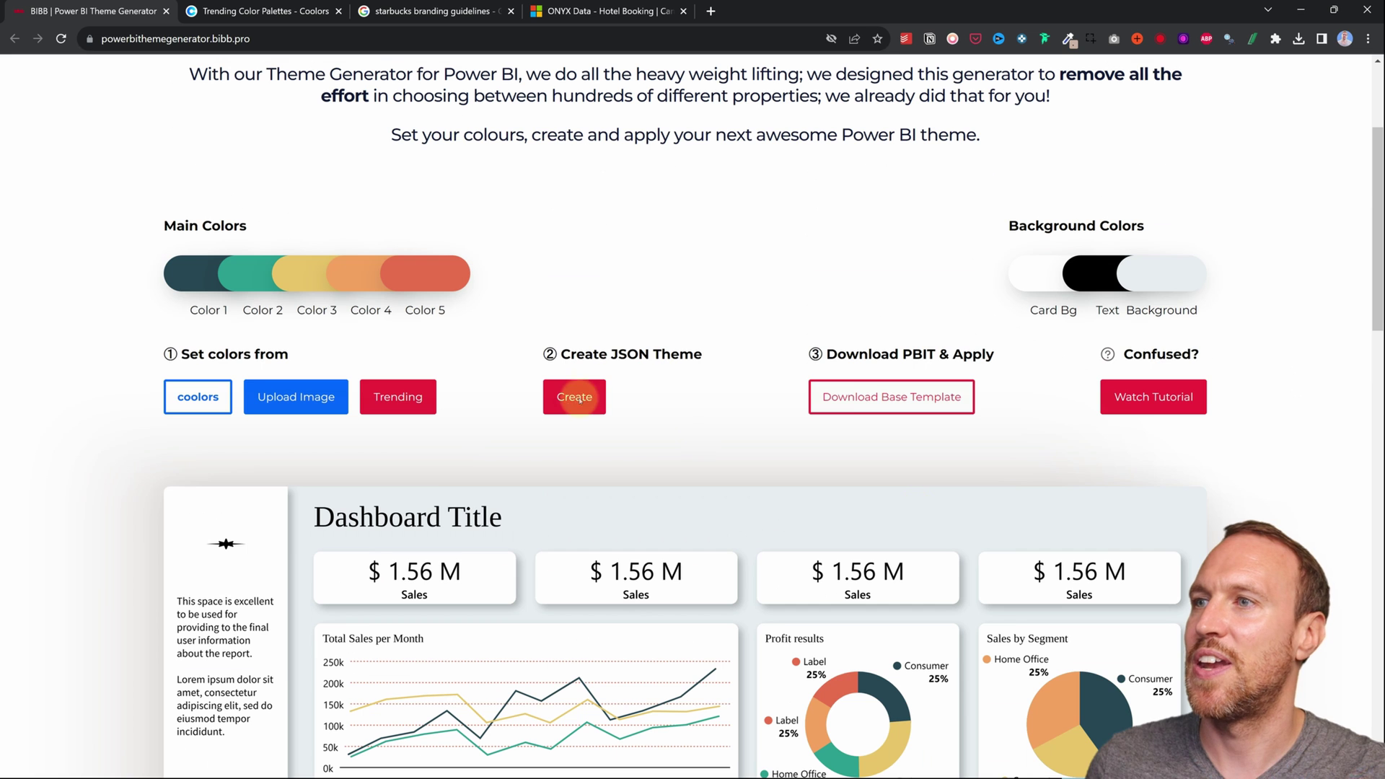
# Create the JSON theme from the Coolors palette and import it into the Power BI report.
pyautogui.click(570, 396)
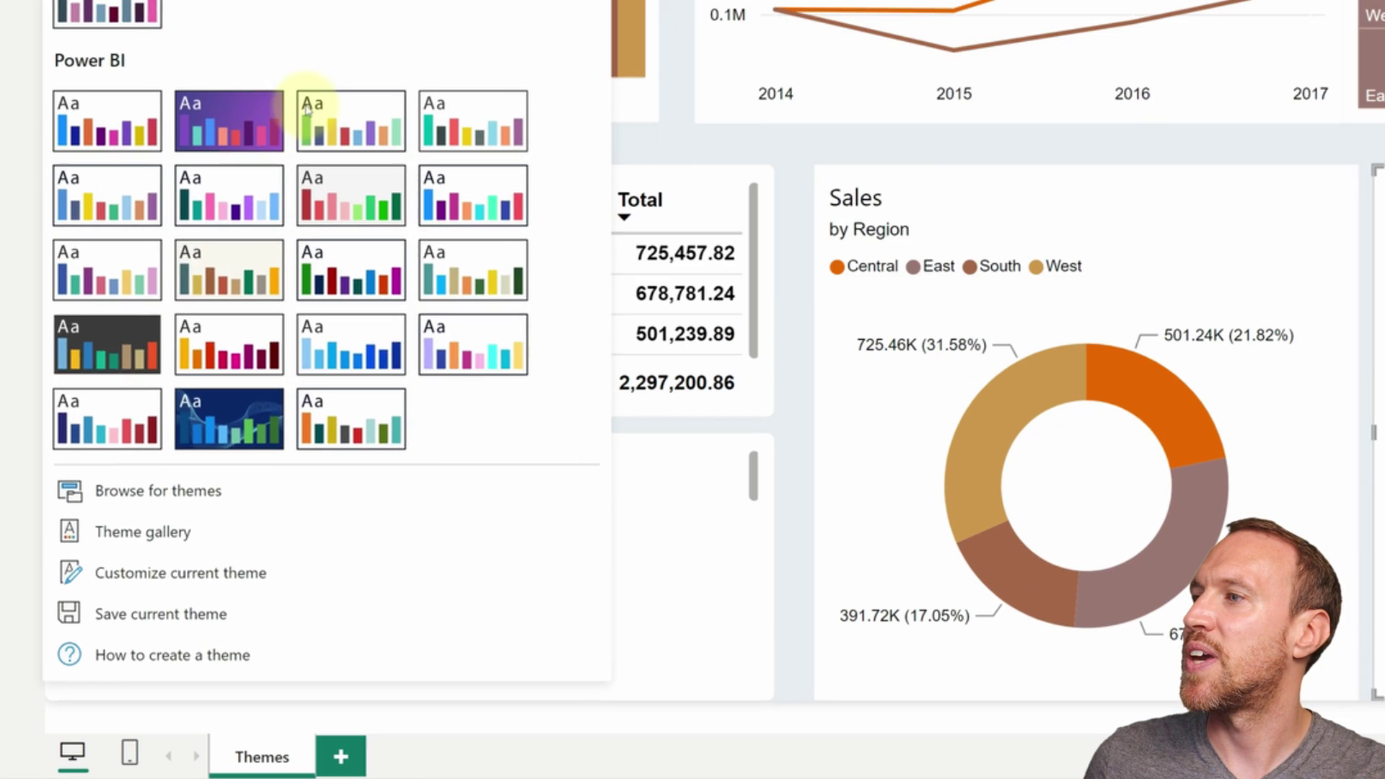
pyautogui.click(83, 598)
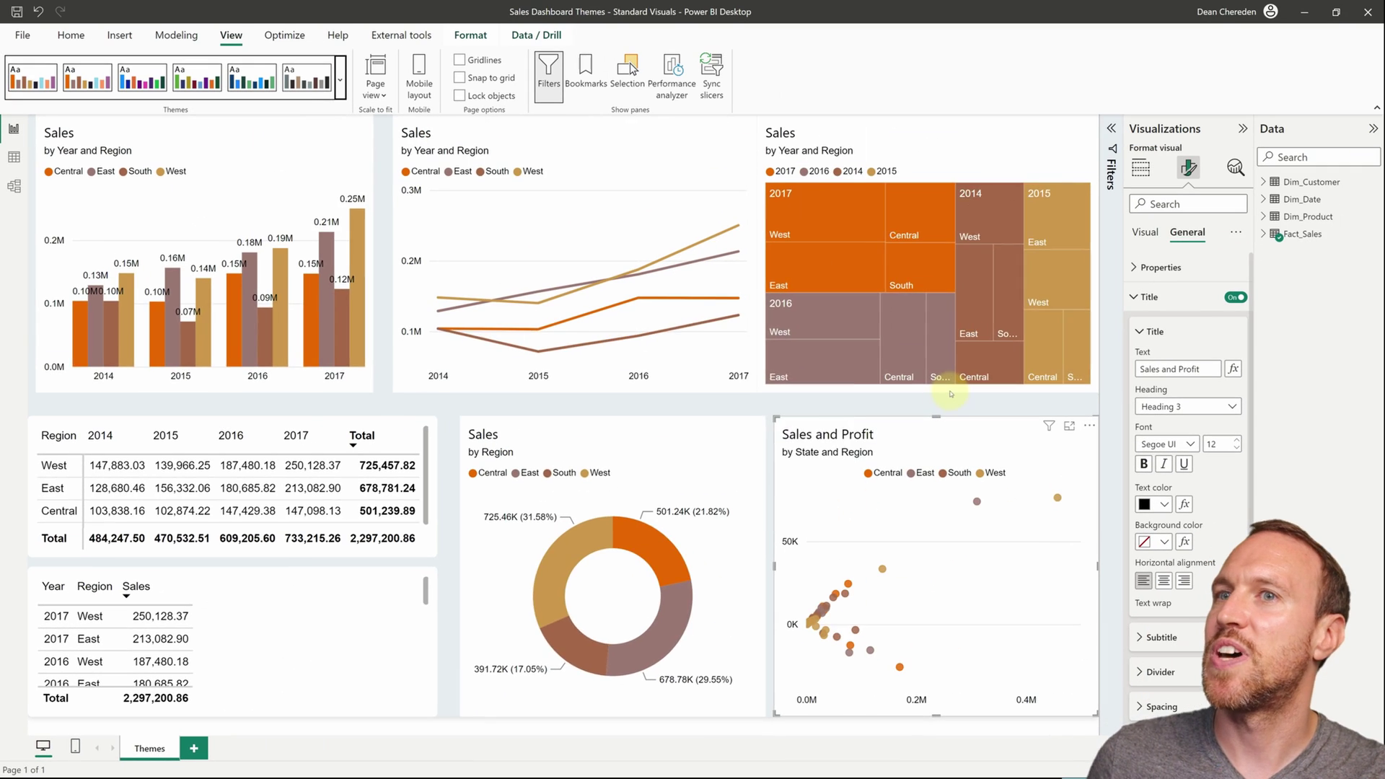
pyautogui.click(810, 402)
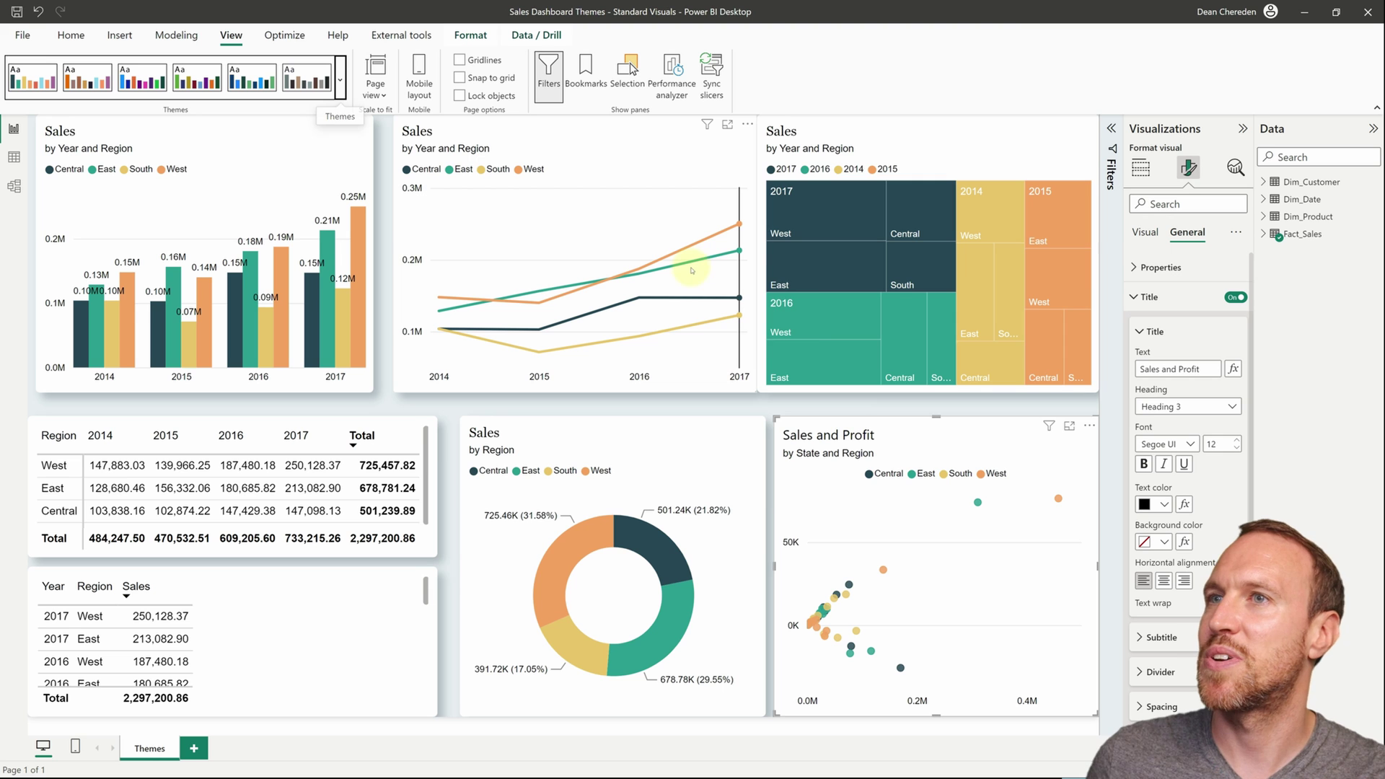
pyautogui.moveTo(691, 271)
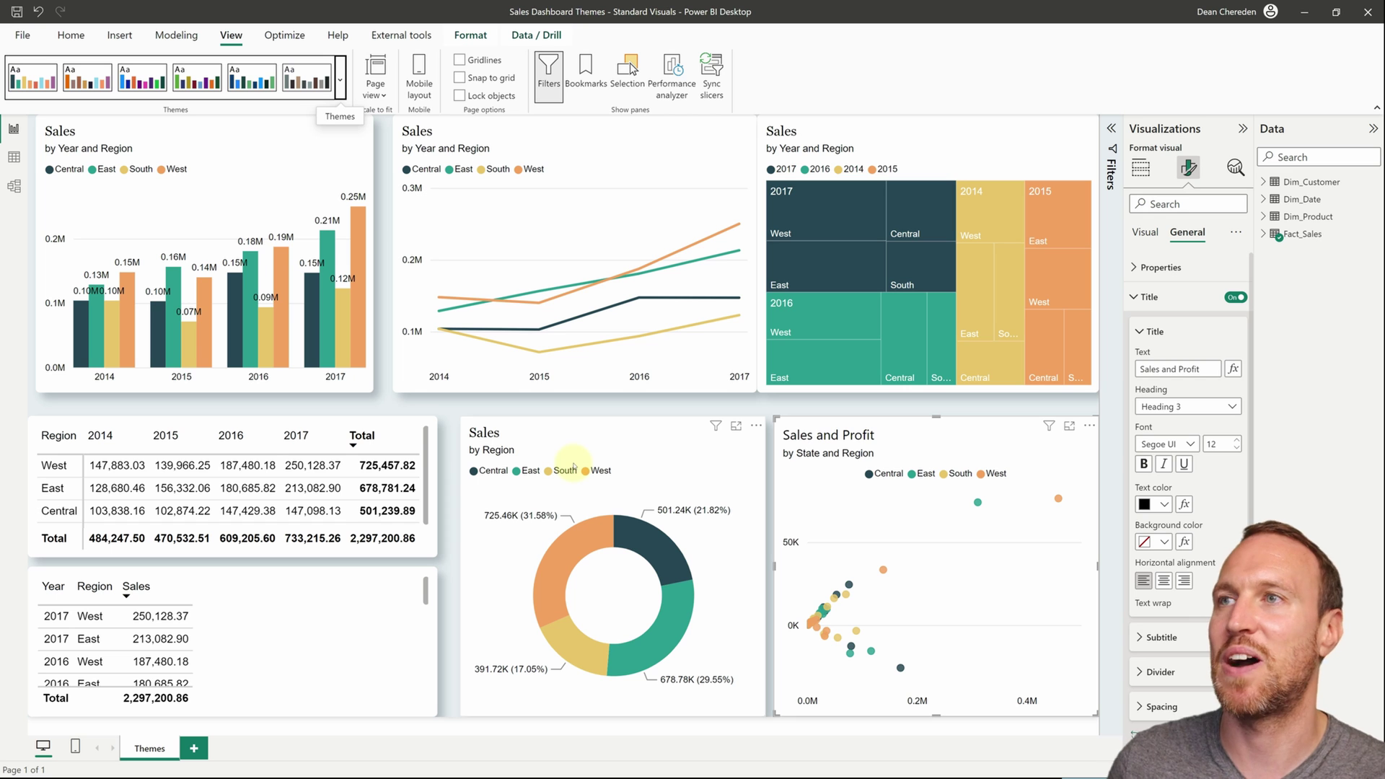
# Return to the theme generator, upload the Barbie image and apply its extracted palette as the main colors.
pyautogui.click(1305, 10)
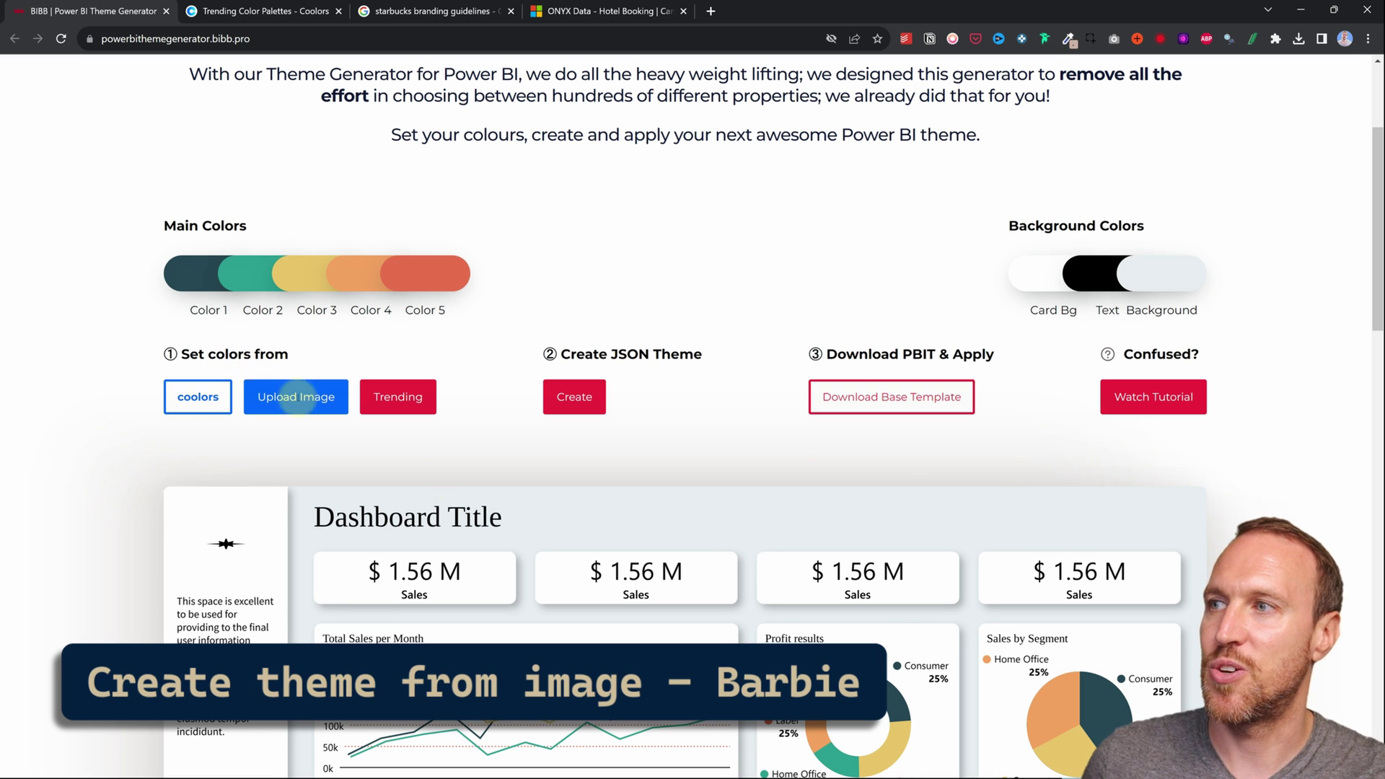
pyautogui.click(295, 397)
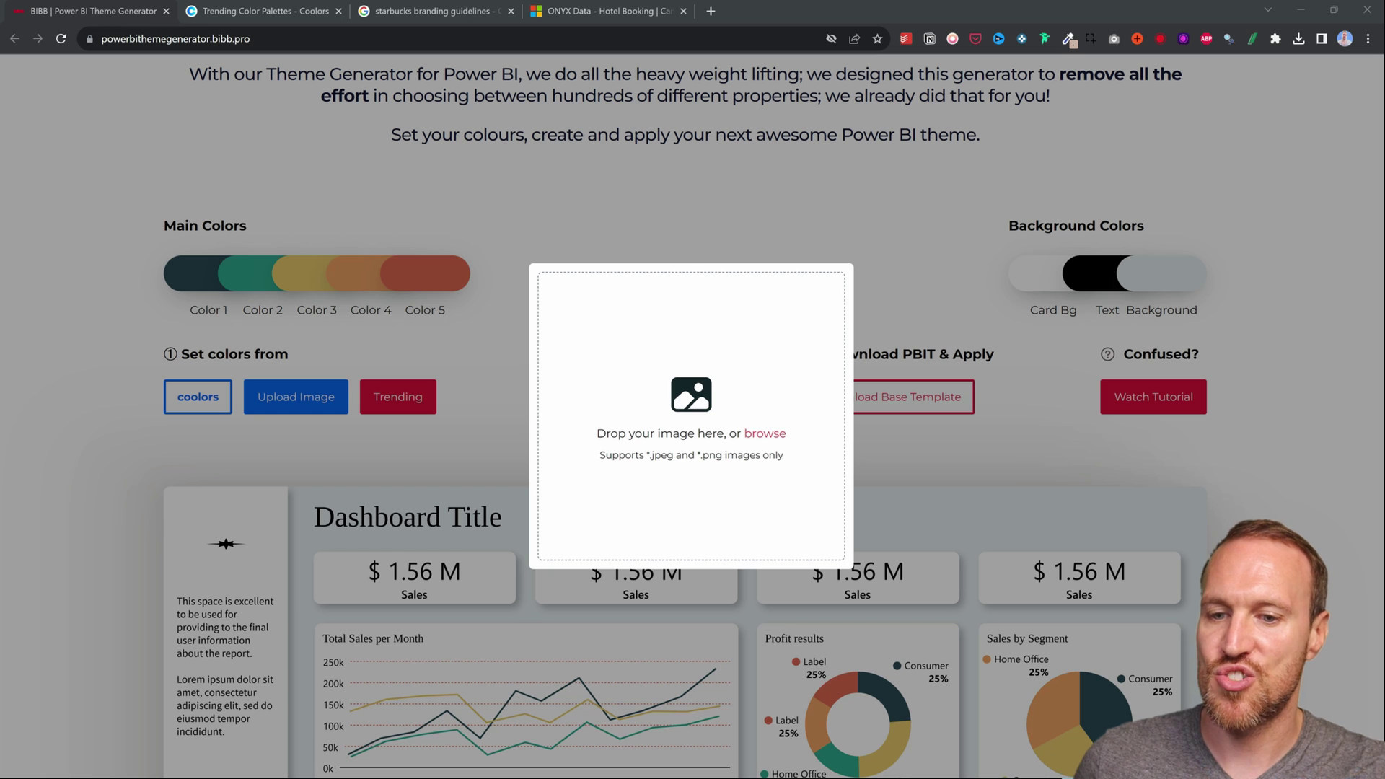
pyautogui.moveTo(1020, 433); pyautogui.dragTo(659, 457)
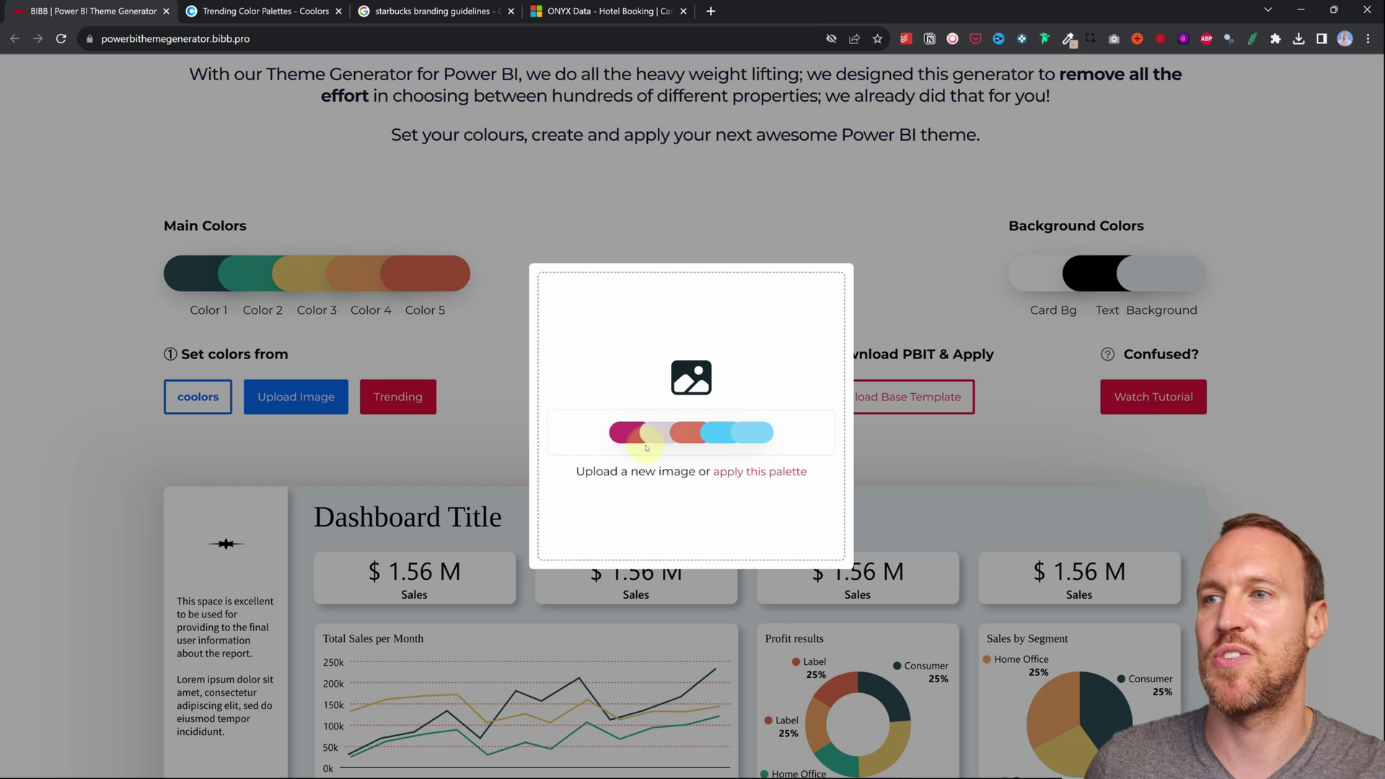
pyautogui.click(769, 473)
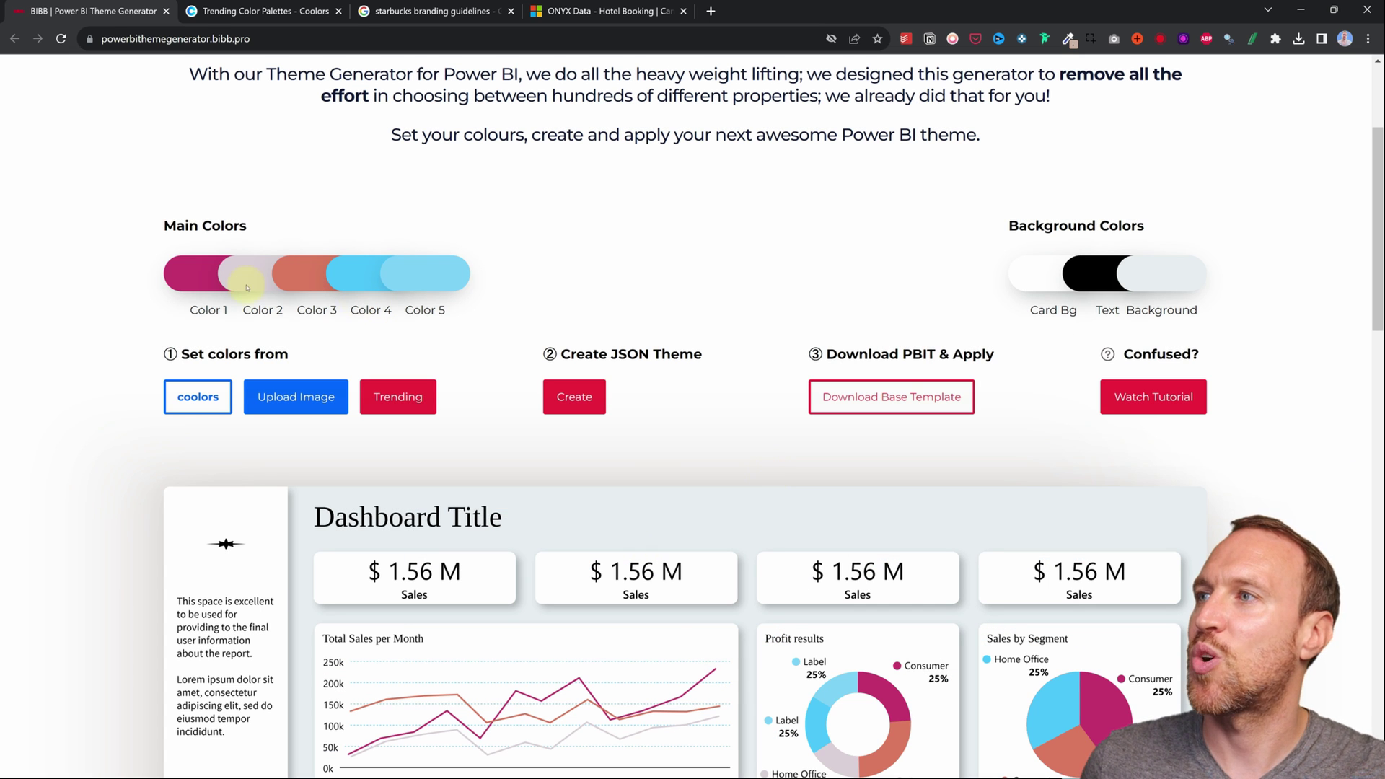
# Copy Color 1's hex code into Color 2 and lighten it to the pink #E85C94.
pyautogui.click(203, 277)
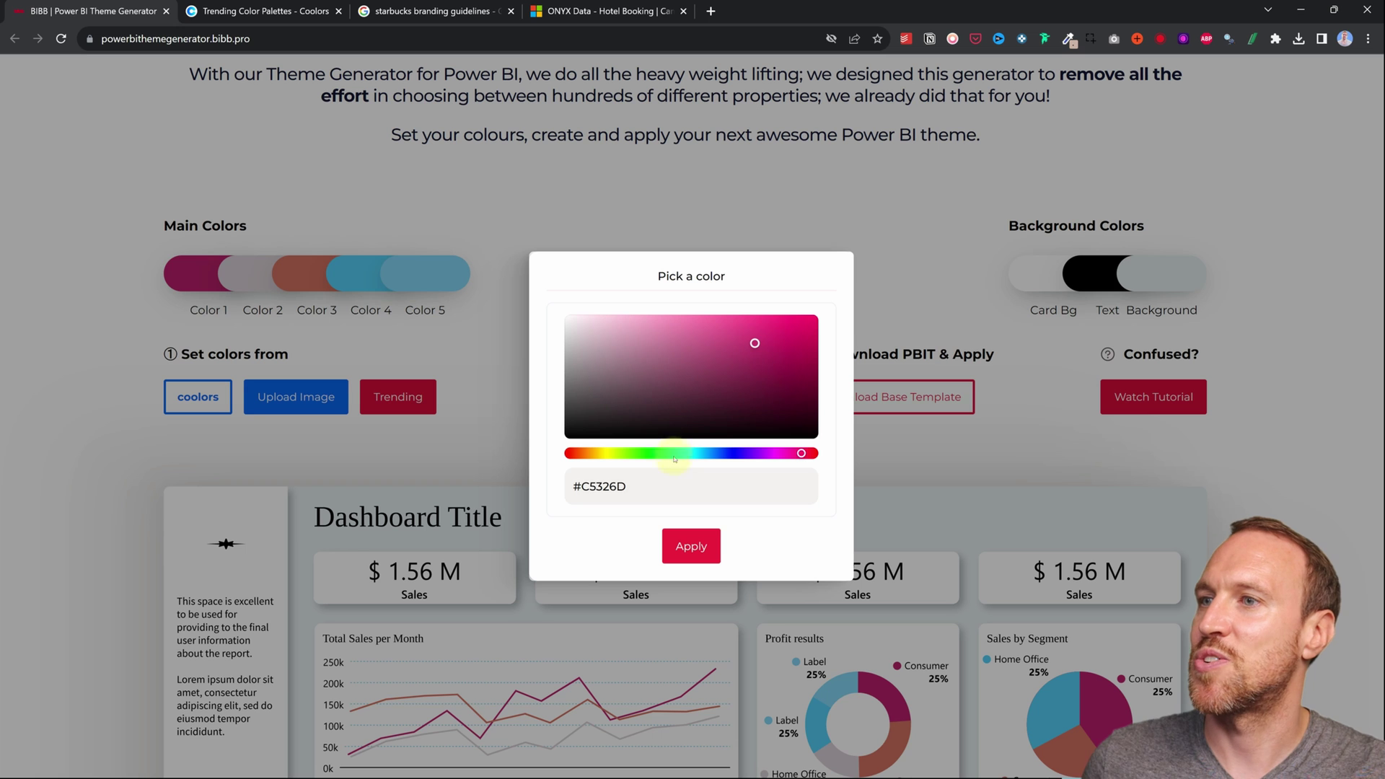
pyautogui.moveTo(625, 487); pyautogui.dragTo(514, 480)
pyautogui.click(953, 472)
pyautogui.click(245, 274)
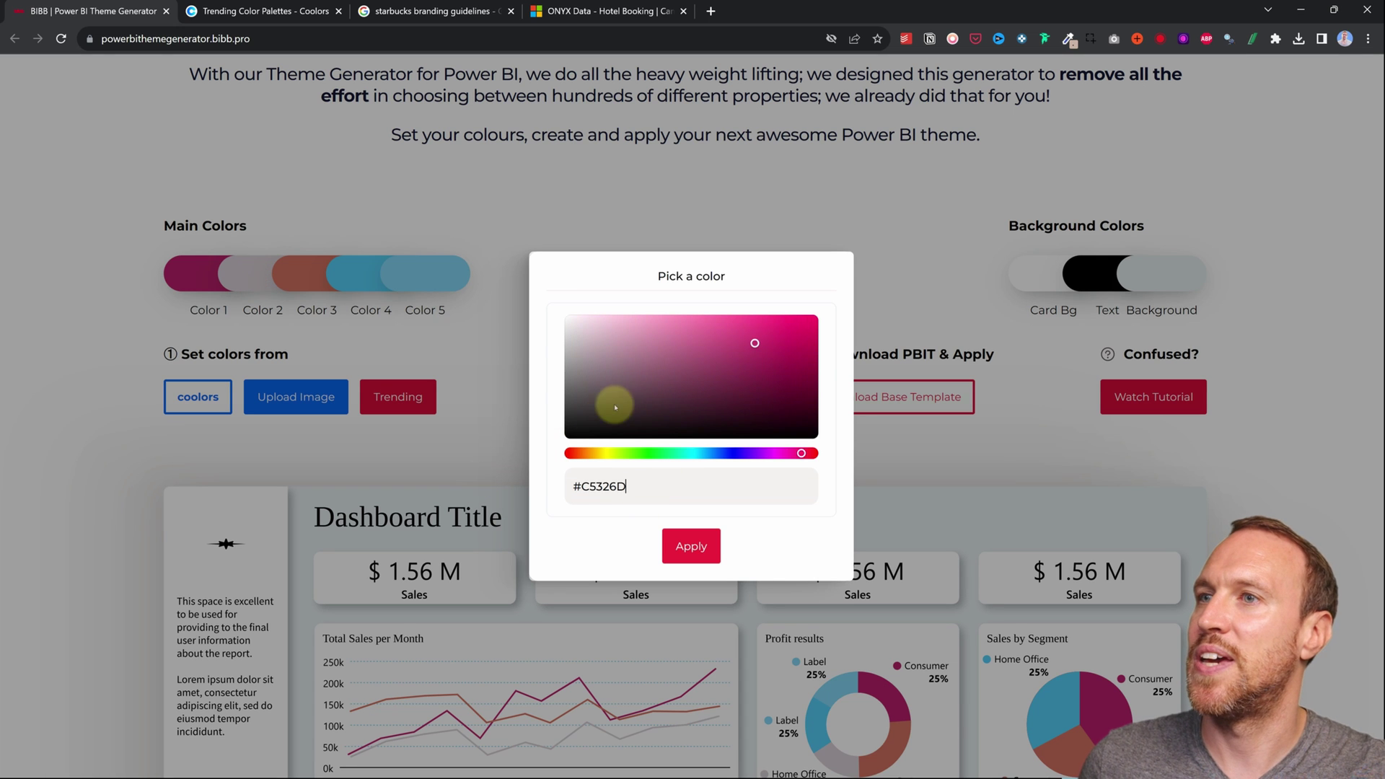
pyautogui.moveTo(741, 335); pyautogui.dragTo(715, 323)
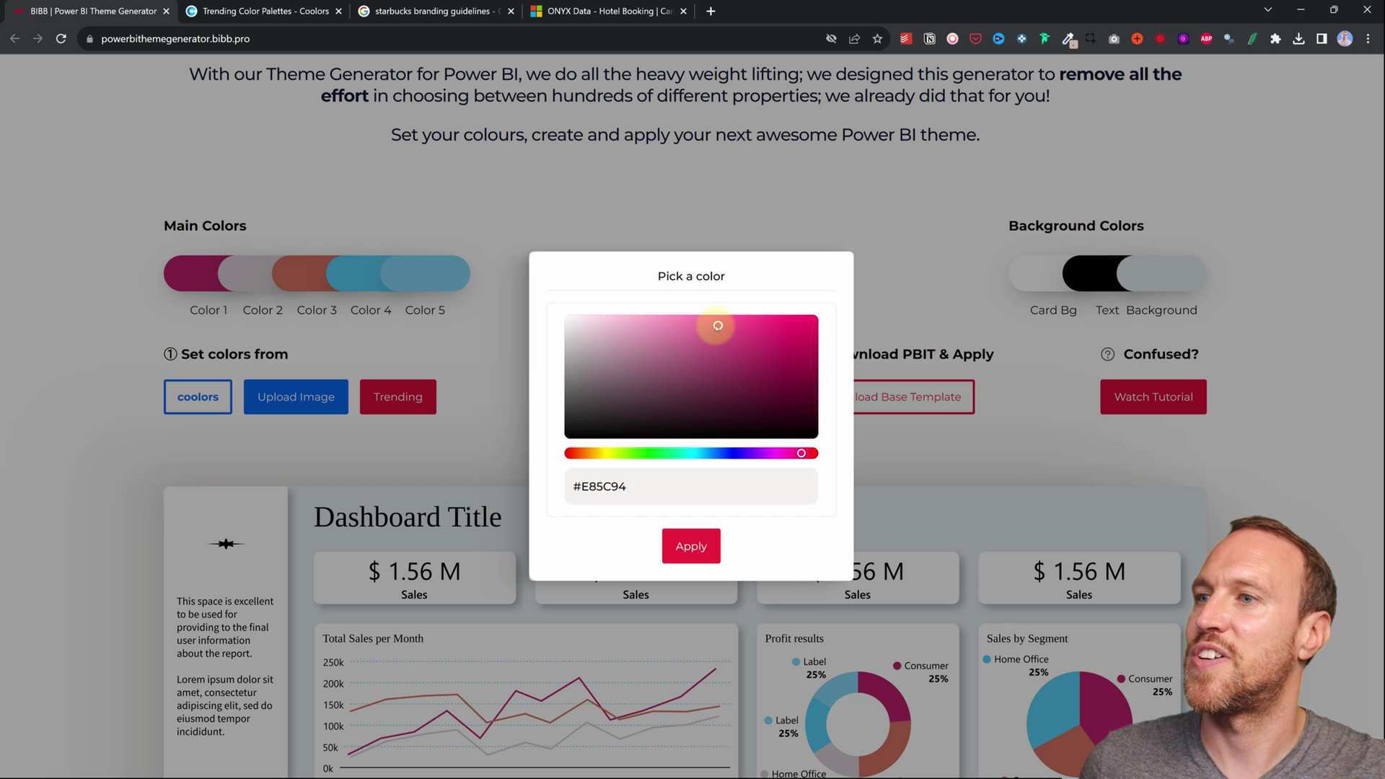
pyautogui.click(691, 546)
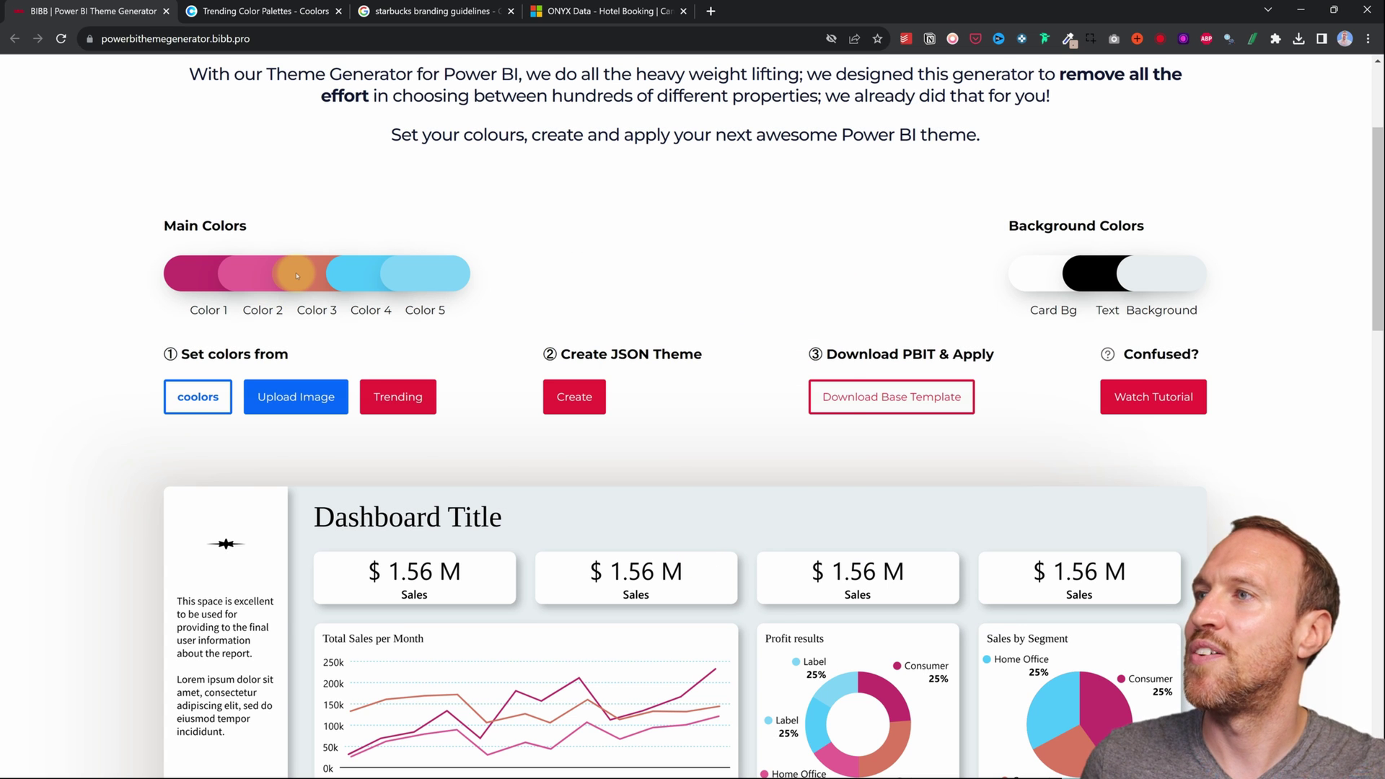
# Lighten Color 3 to a pale salmon and review the dashboard preview.
pyautogui.click(296, 276)
pyautogui.moveTo(706, 332); pyautogui.dragTo(652, 323)
pyautogui.click(690, 546)
pyautogui.scroll(-2, 824, 591)
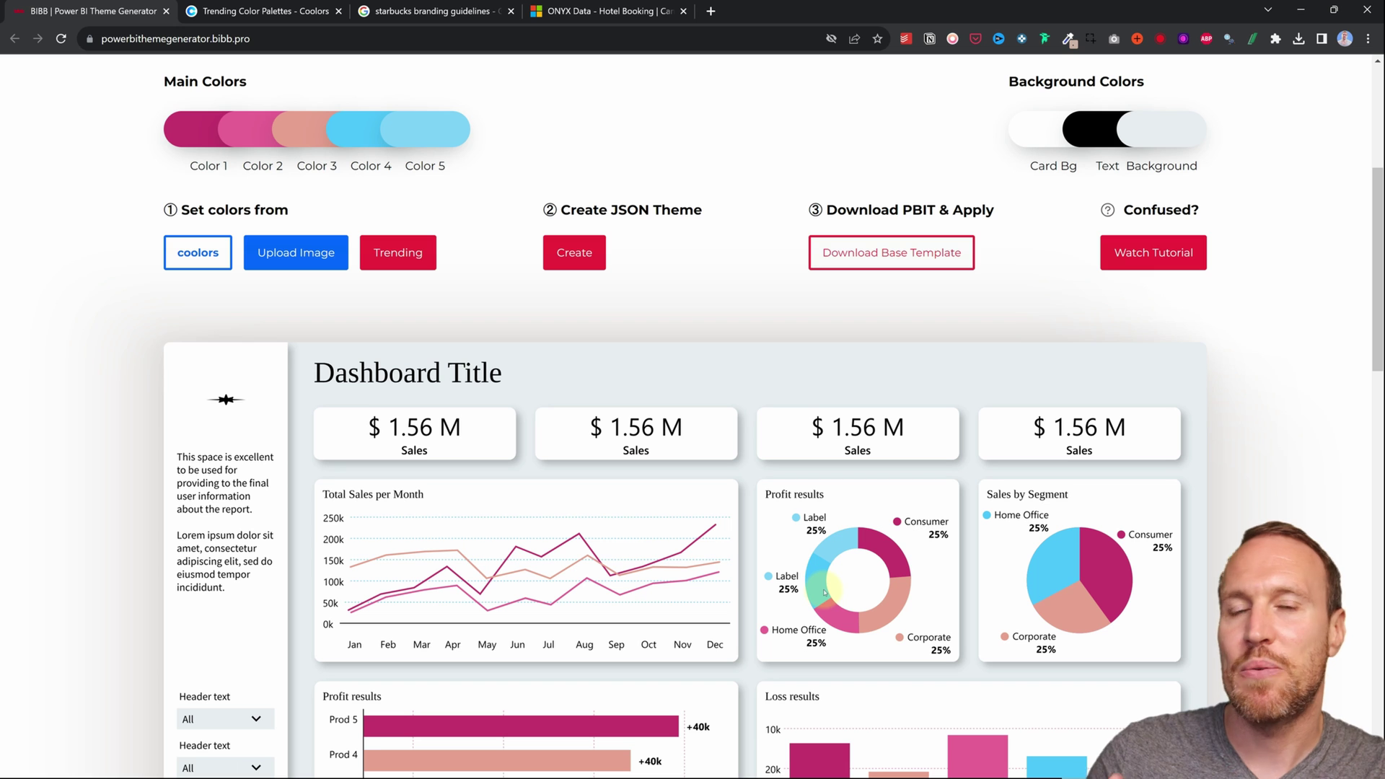
pyautogui.scroll(-2, 825, 592)
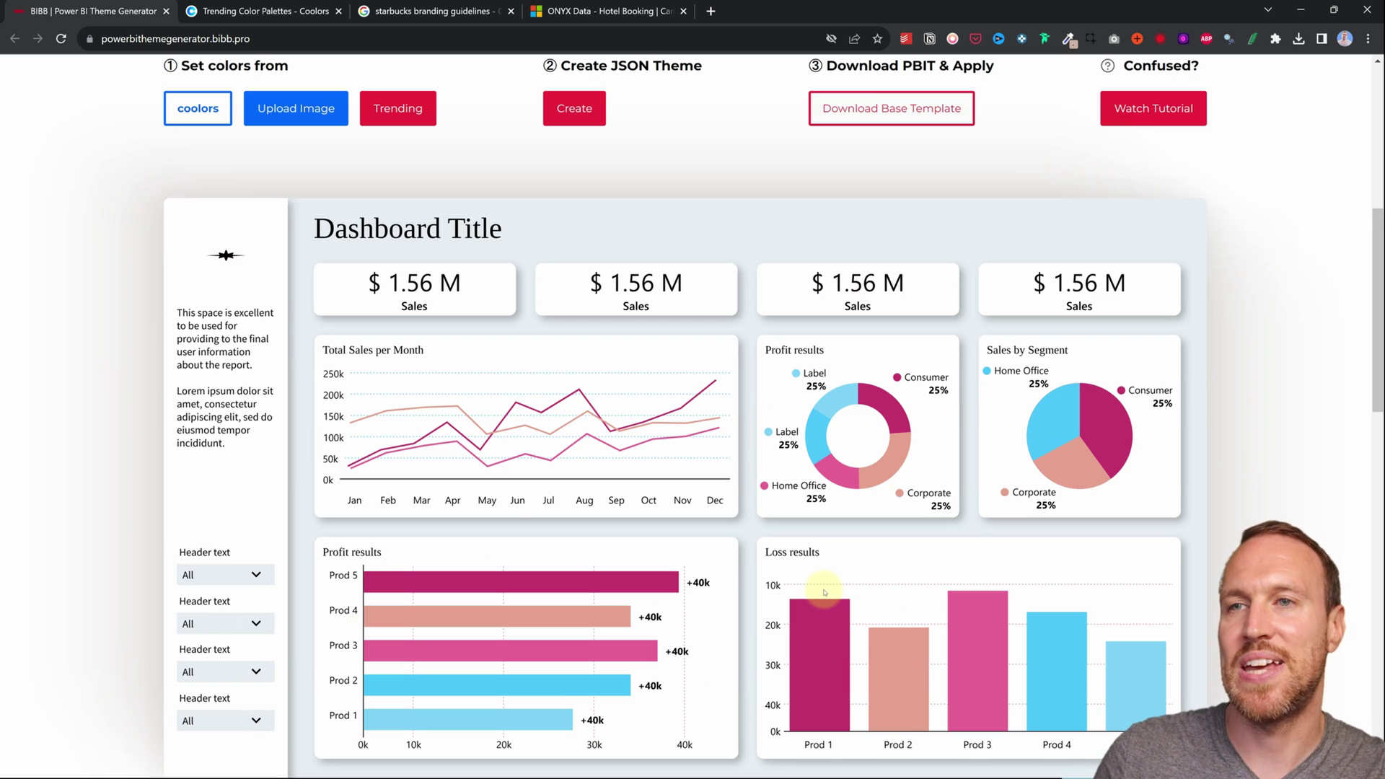
pyautogui.scroll(4, 879, 482)
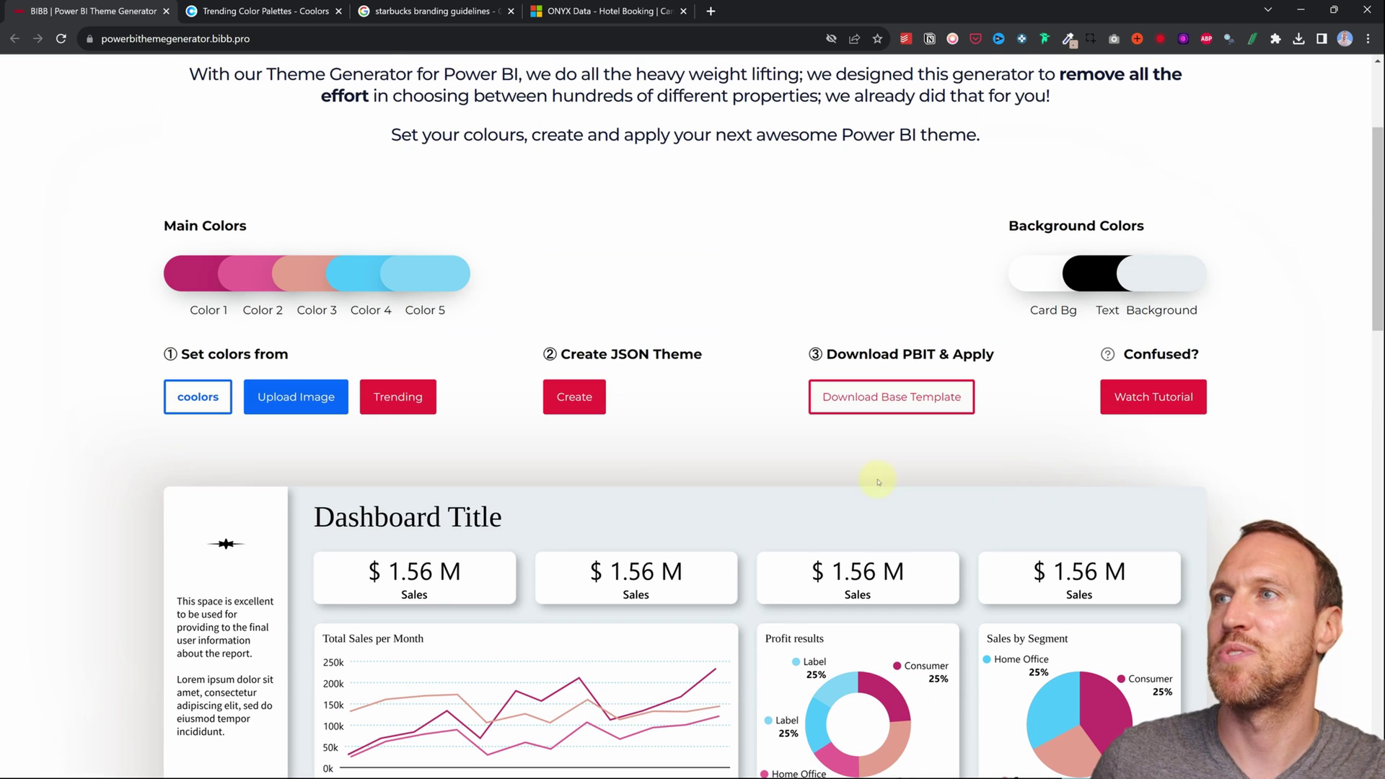
# Create the JSON theme from the pink and blue palette and import it into the Power BI report.
pyautogui.click(585, 408)
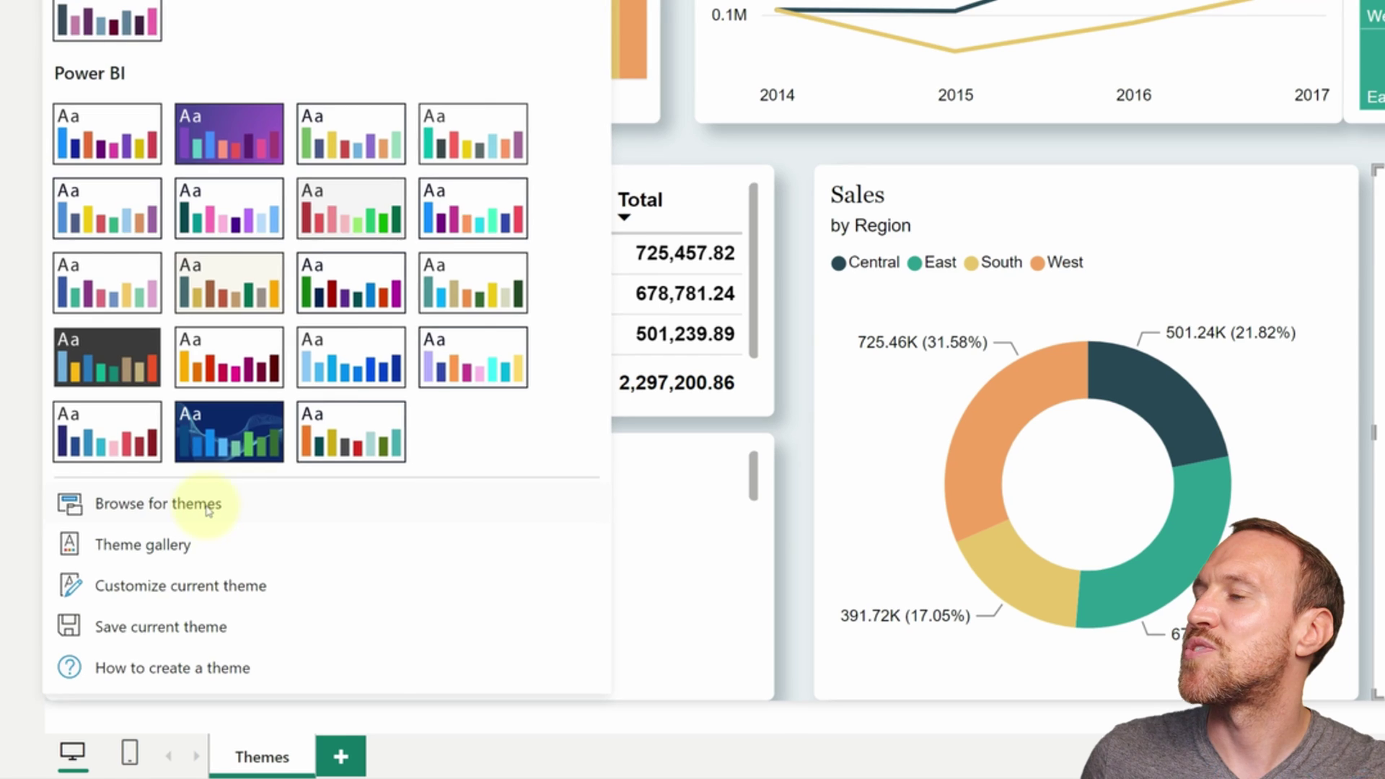
pyautogui.click(208, 511)
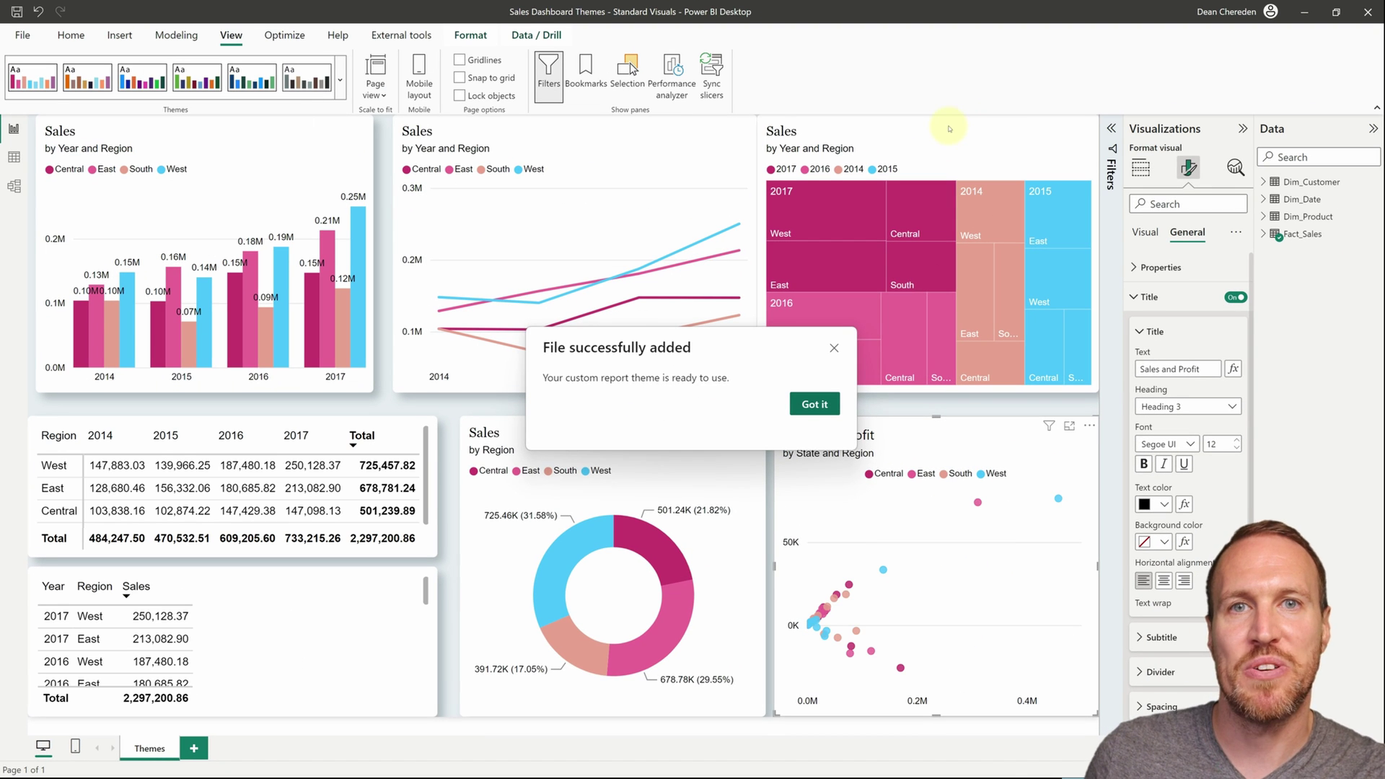
pyautogui.press('Escape')
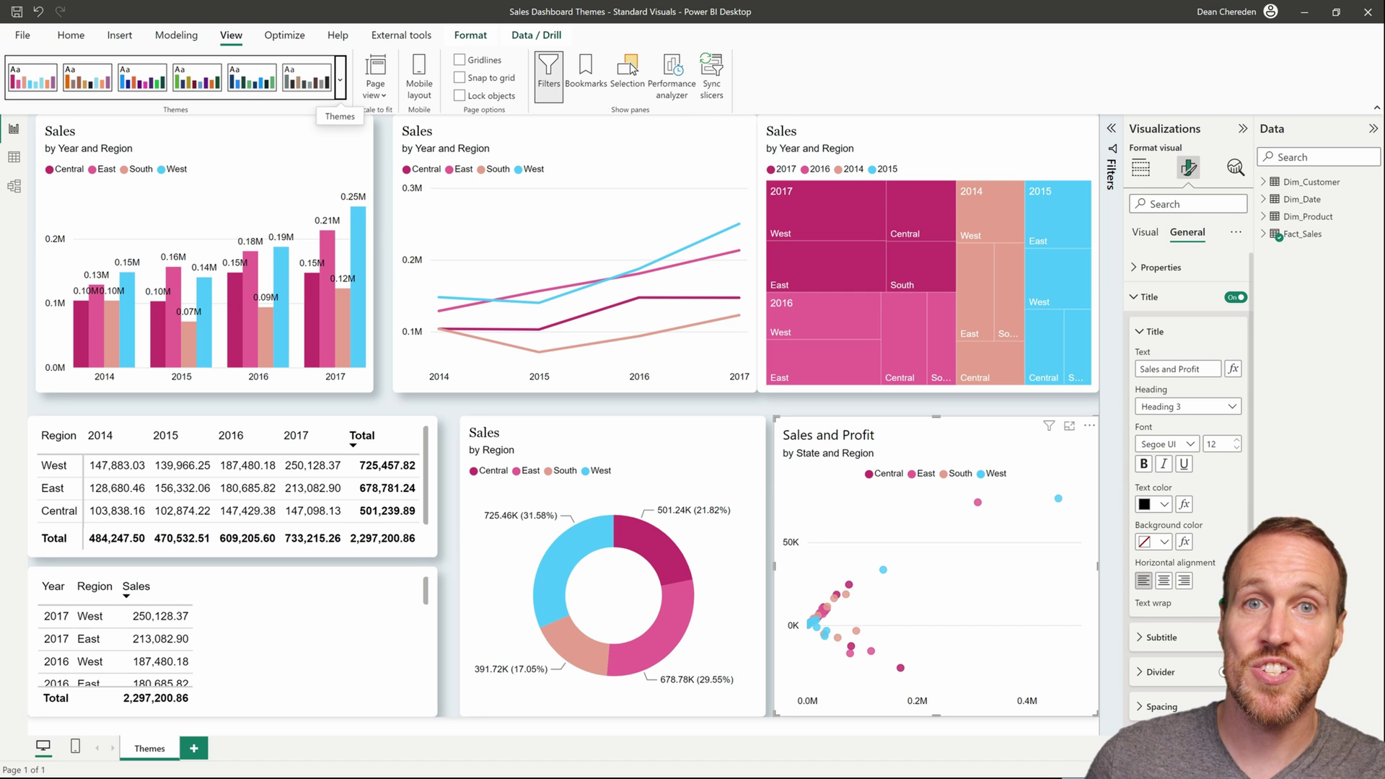
# Open the Color page from the Starbucks branding guidelines search results and display the Fall swatches under Expressive Colors.
pyautogui.click(405, 13)
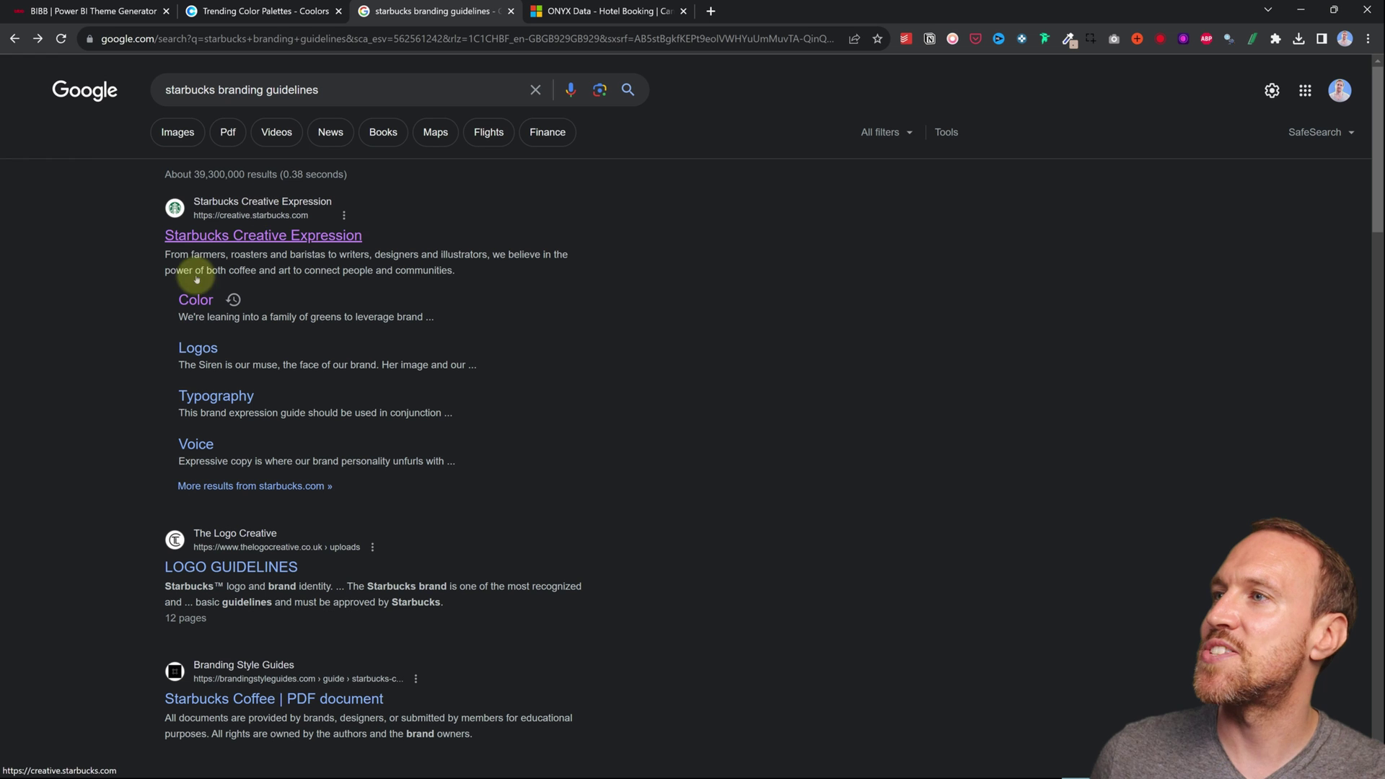
pyautogui.click(196, 301)
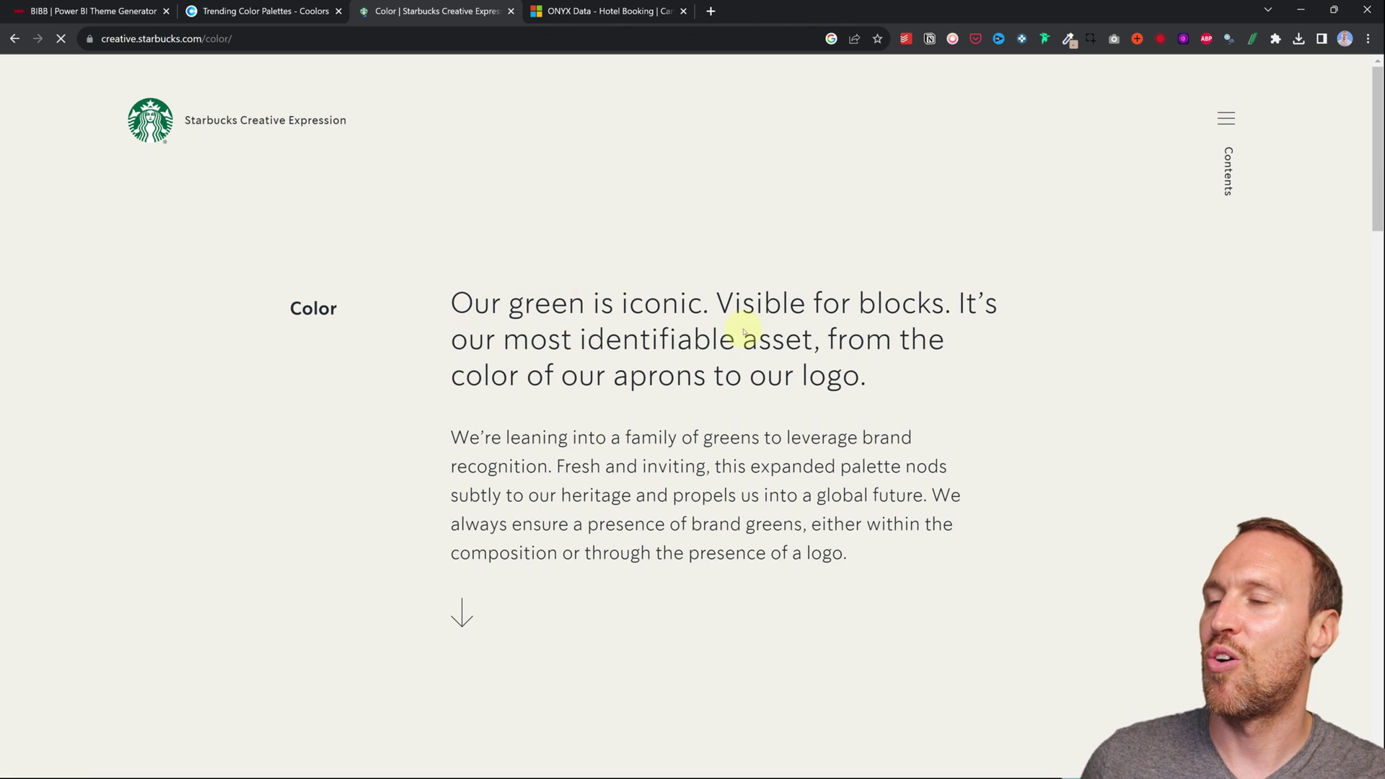
pyautogui.scroll(-5, 793, 335)
pyautogui.scroll(-15, 844, 340)
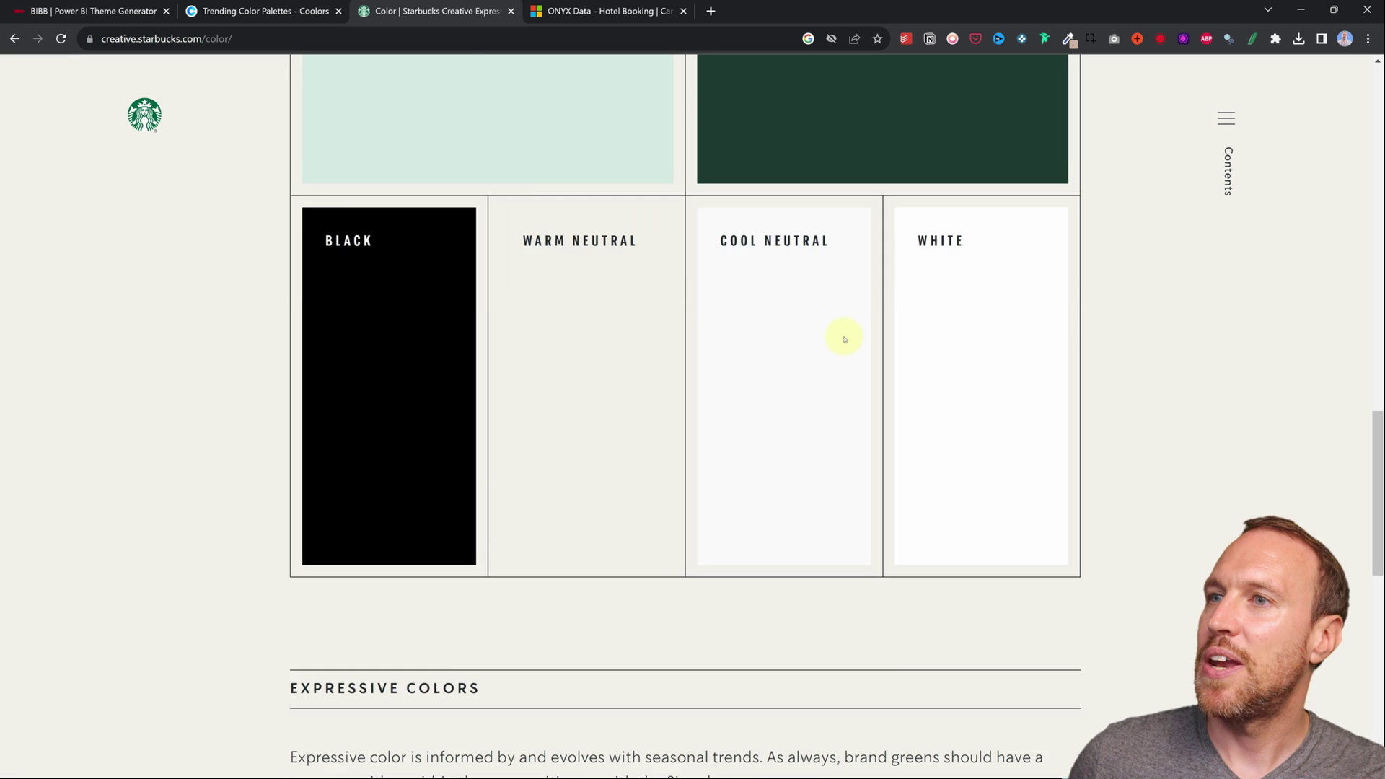
pyautogui.scroll(-4, 845, 340)
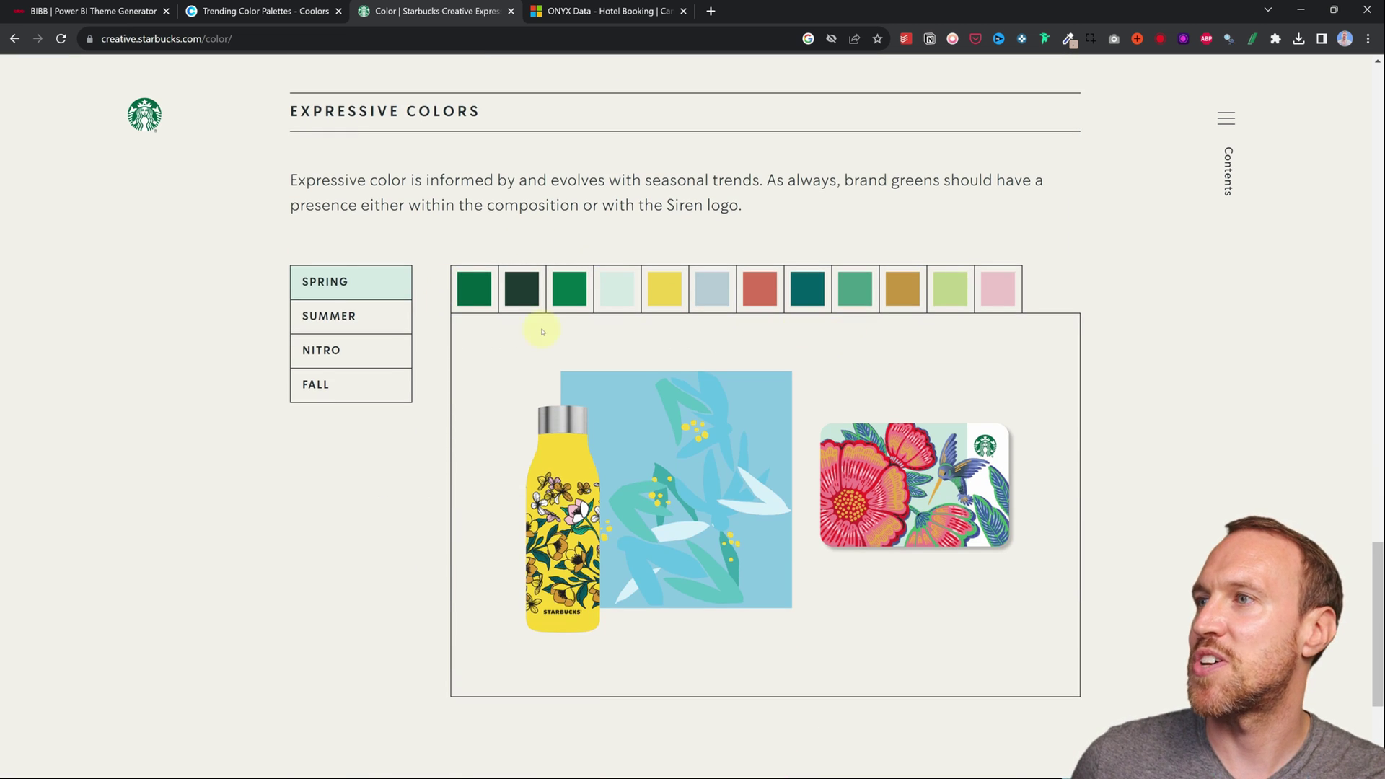
pyautogui.click(340, 385)
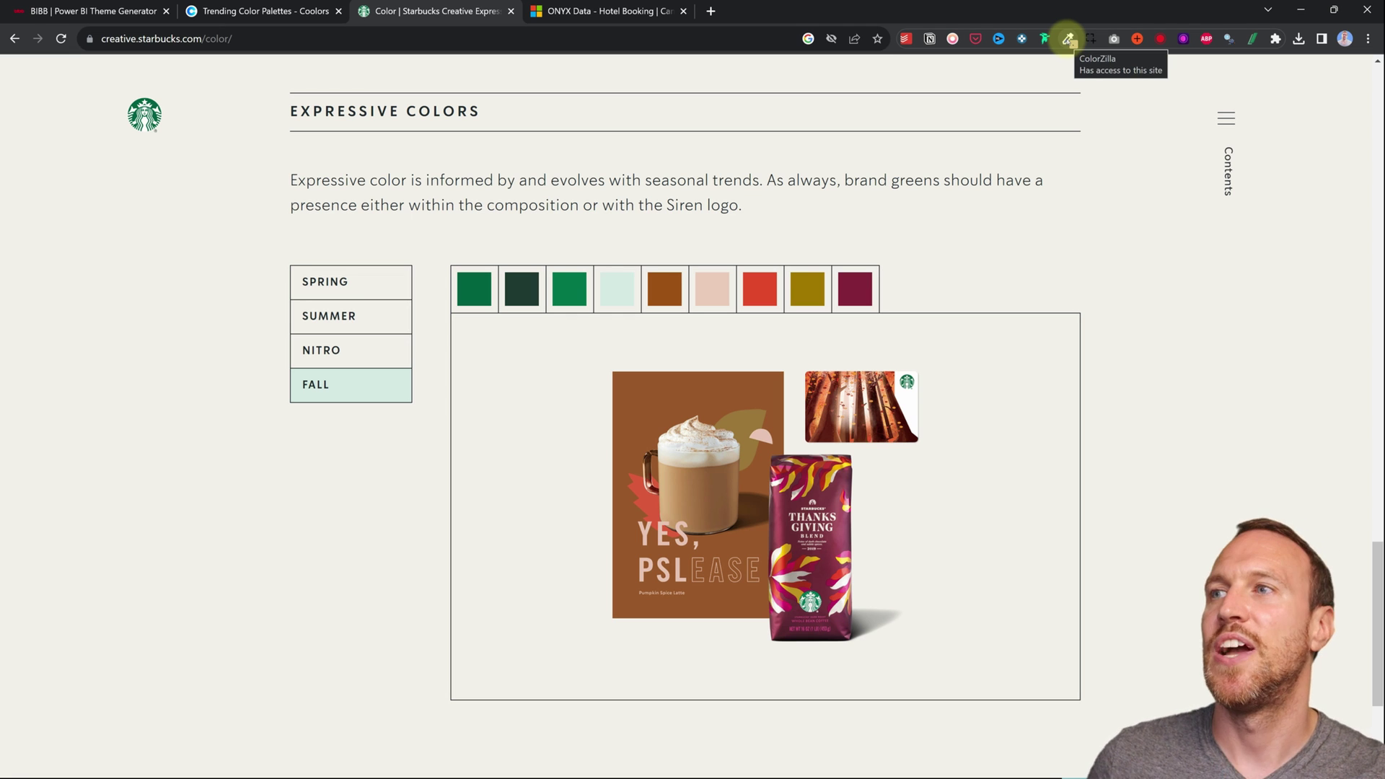
# Sample the Starbucks Green swatch in the Fall palette with the ColorZilla page color picker.
pyautogui.click(1067, 38)
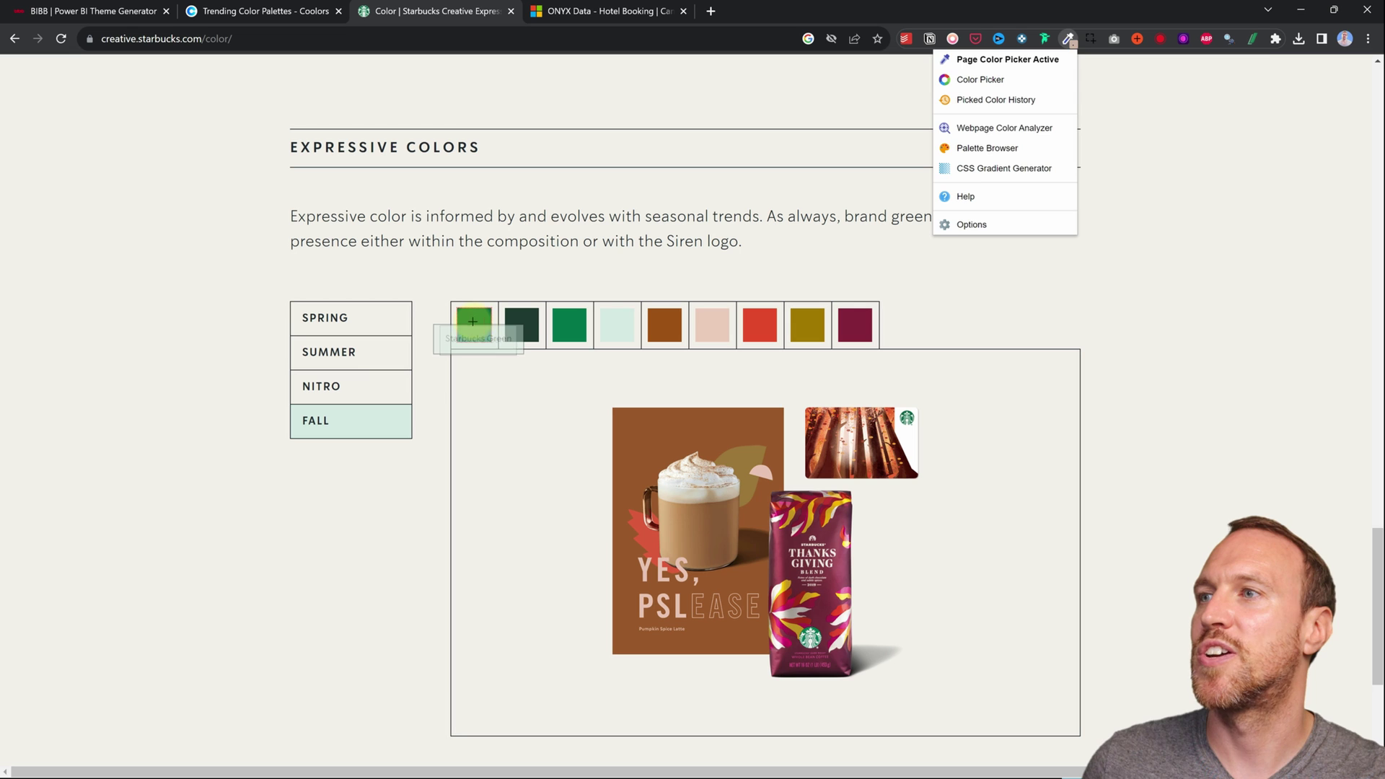
pyautogui.click(474, 321)
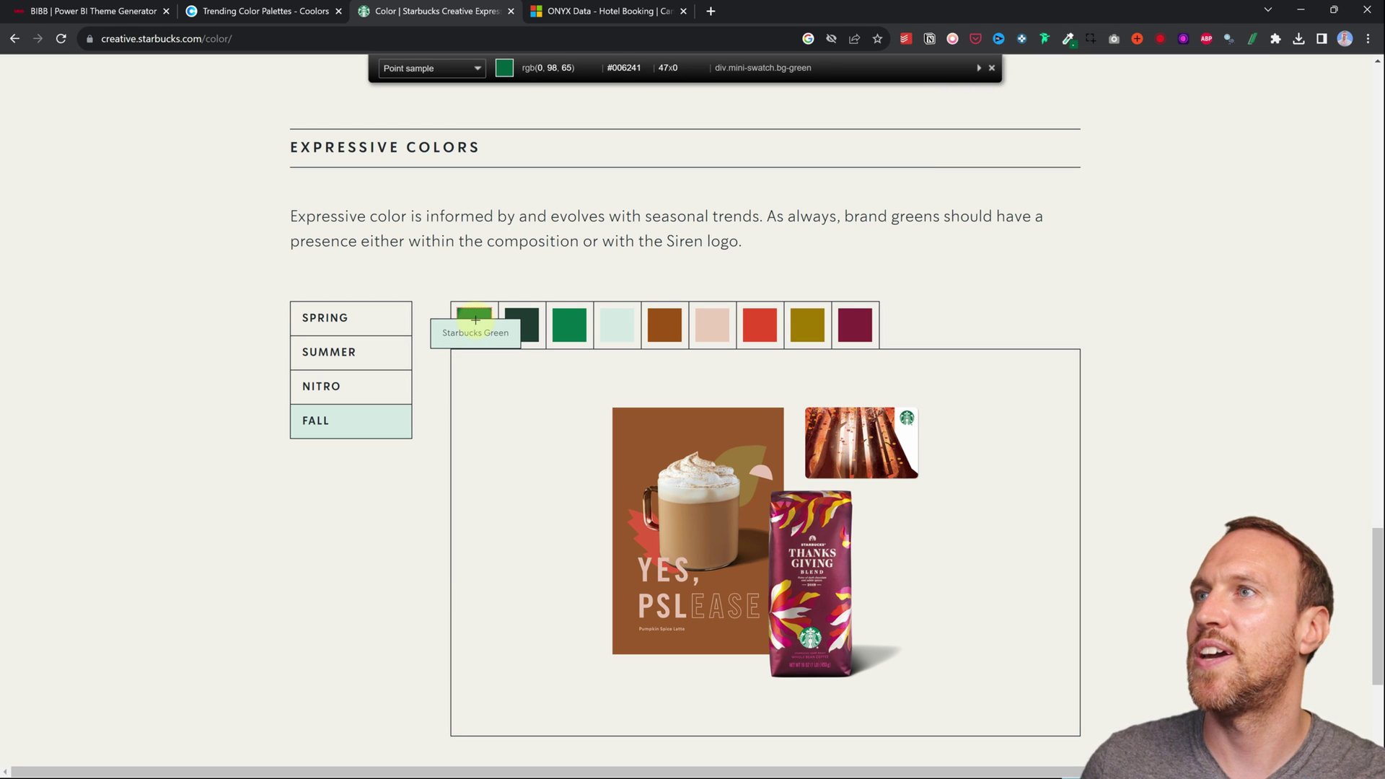
# Pick the Starbucks Green swatch and set Color 1 in the BIBB theme generator to #006241.
pyautogui.click(474, 320)
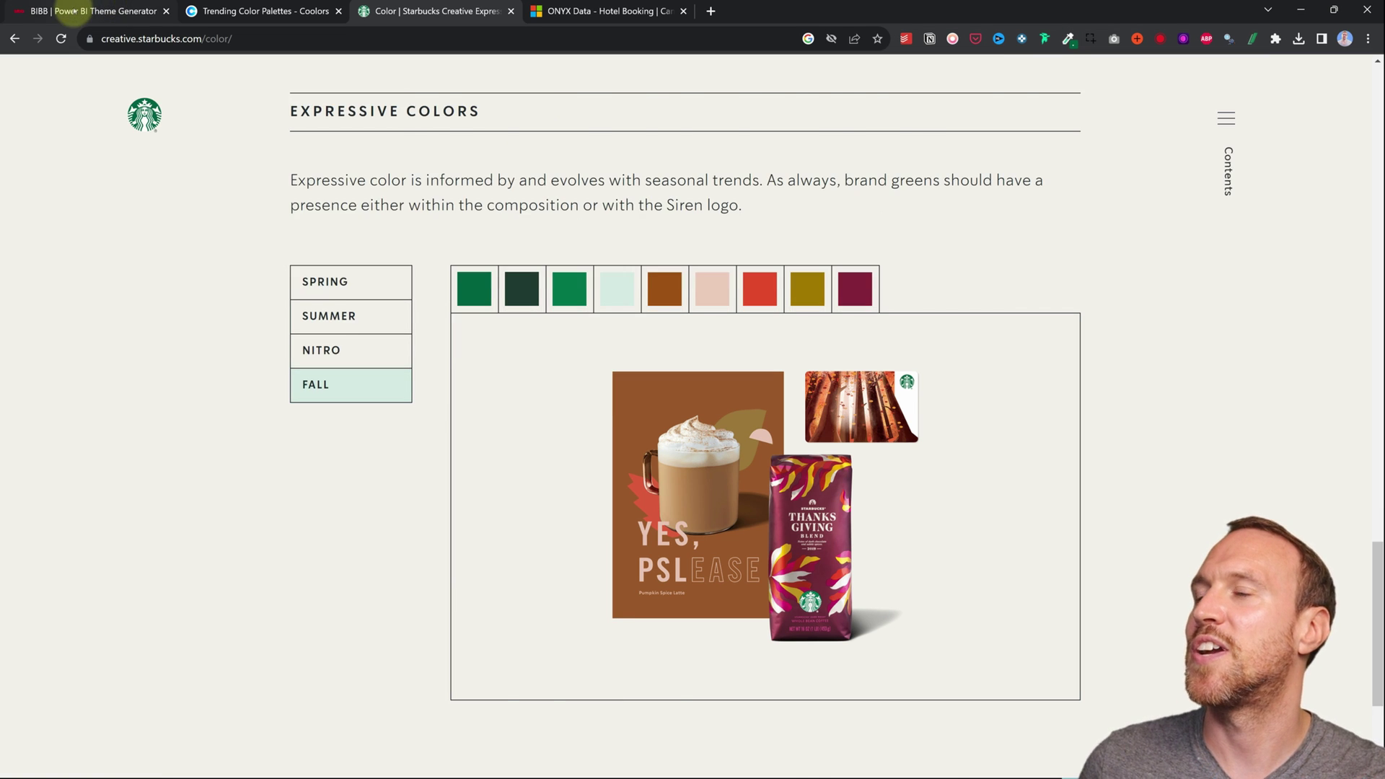
pyautogui.click(75, 13)
pyautogui.click(181, 272)
pyautogui.moveTo(634, 486); pyautogui.dragTo(503, 480)
pyautogui.hotkey('ctrl', 'v')
pyautogui.click(703, 552)
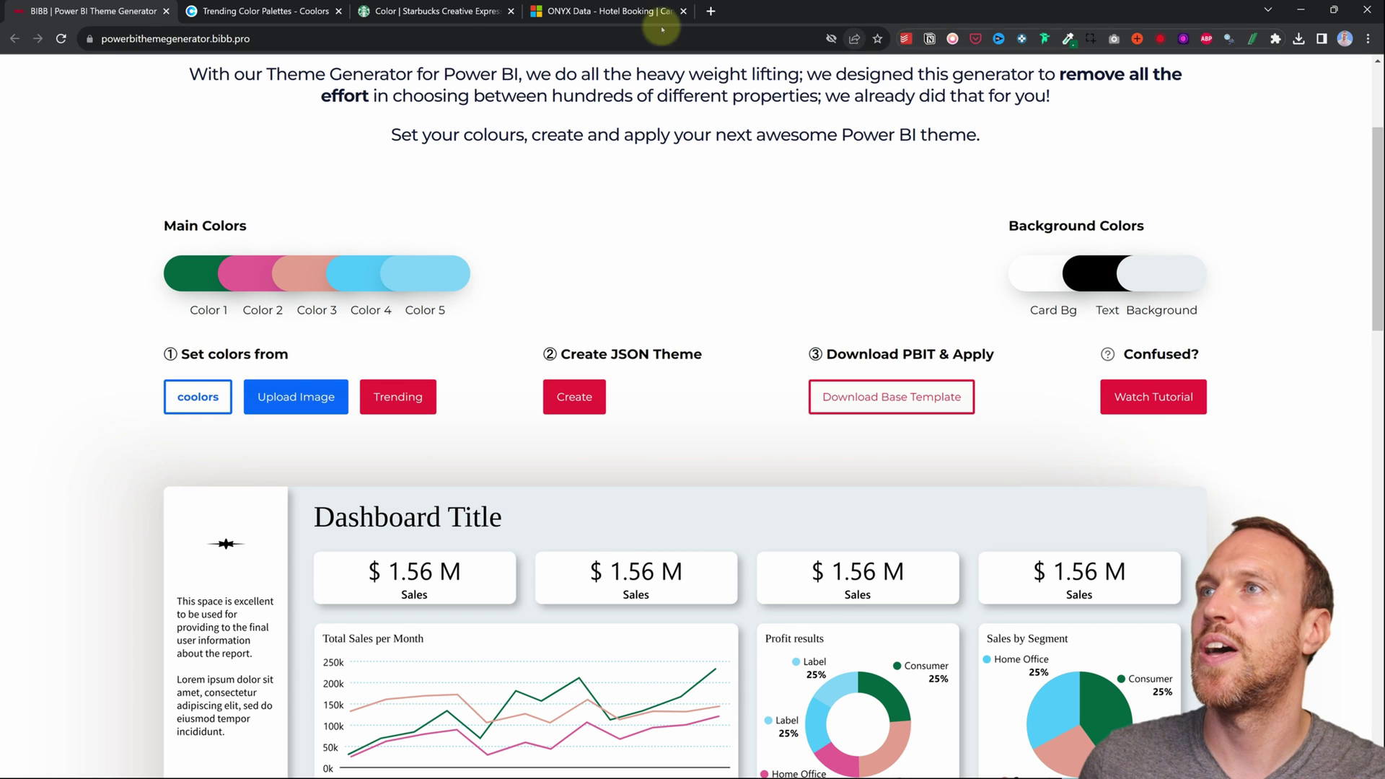
# Copy more Fall swatches into the generator: dark green for Color 2 and Text, pale mint Color 3, brown Color 4, red Color 5, pale pink Background.
pyautogui.hotkey('ctrl', '3')
pyautogui.click(1068, 39)
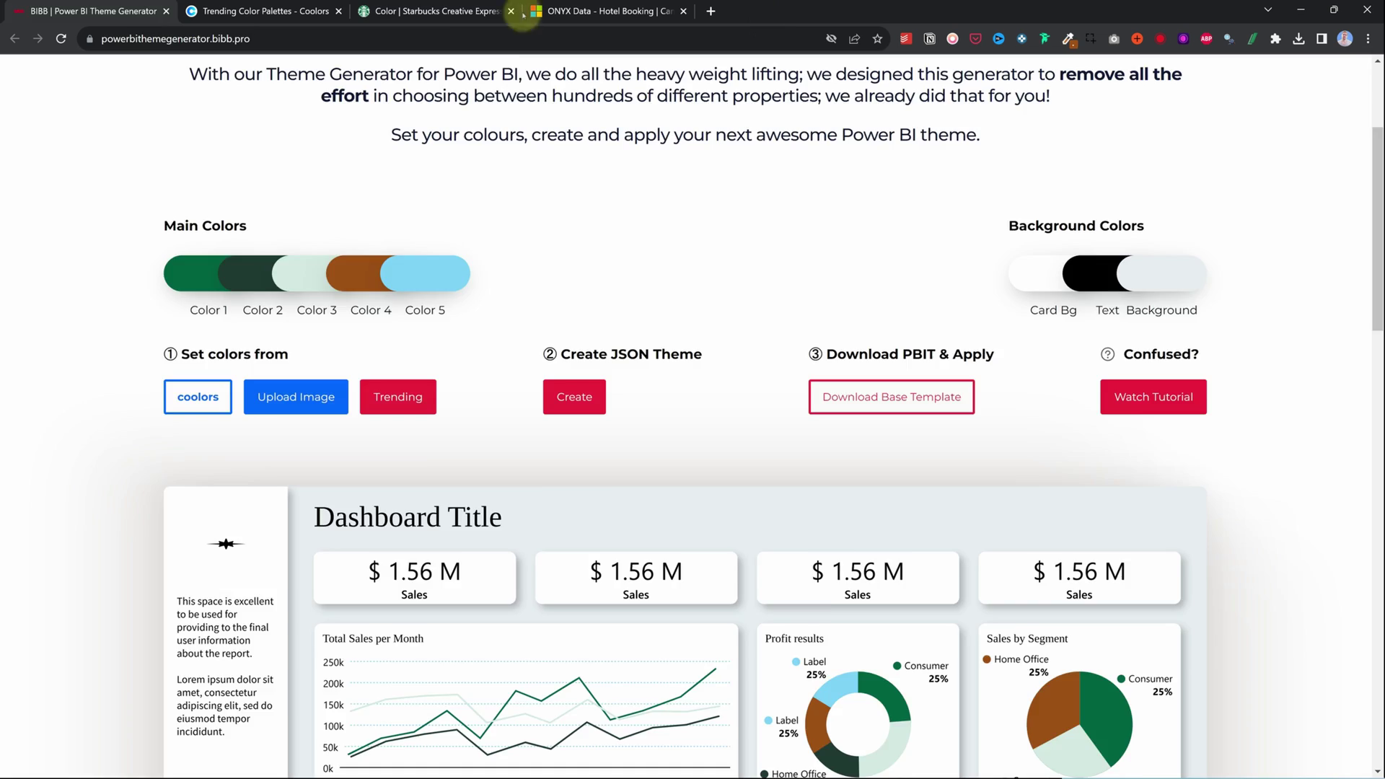
pyautogui.click(521, 13)
pyautogui.click(1069, 38)
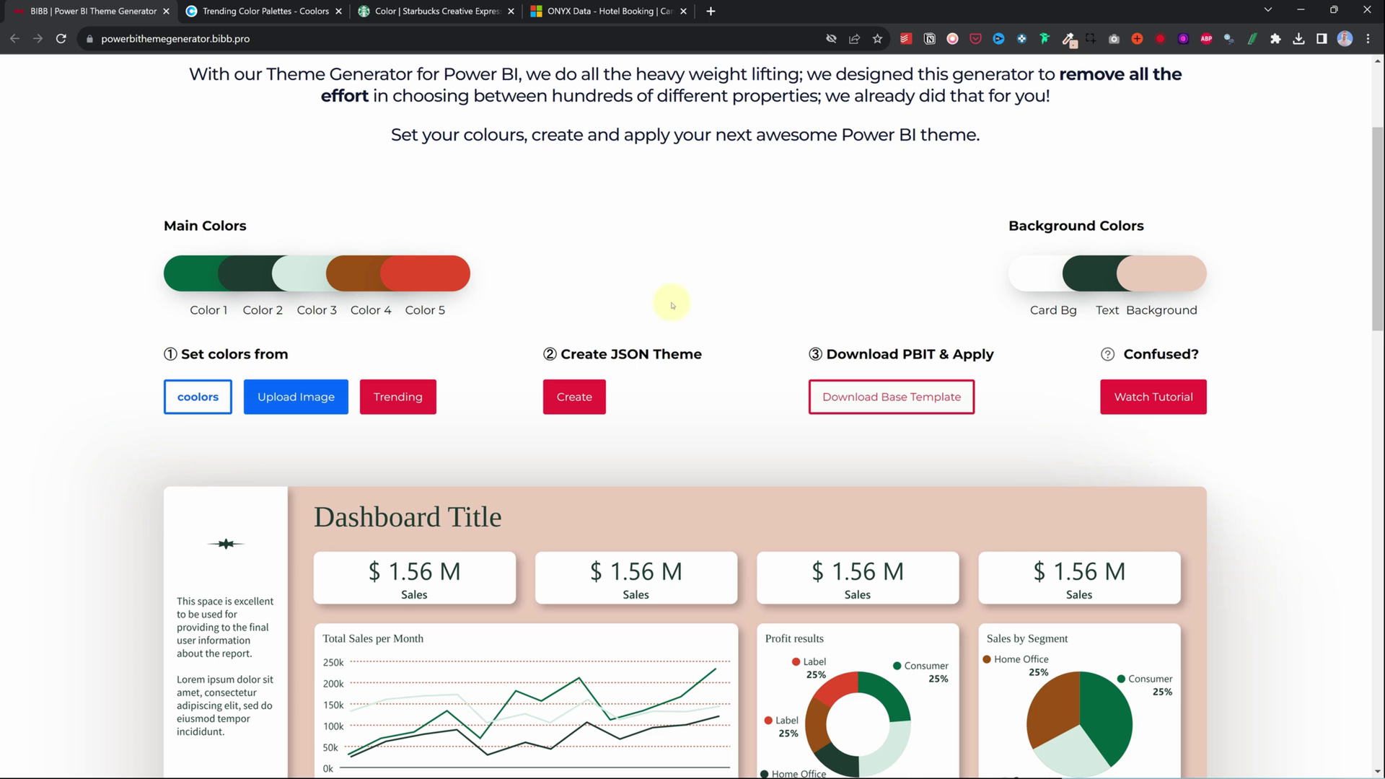
# Review the dashboard preview, create the JSON theme from the Starbucks palette and import it into the Power BI report.
pyautogui.scroll(-2, 917, 351)
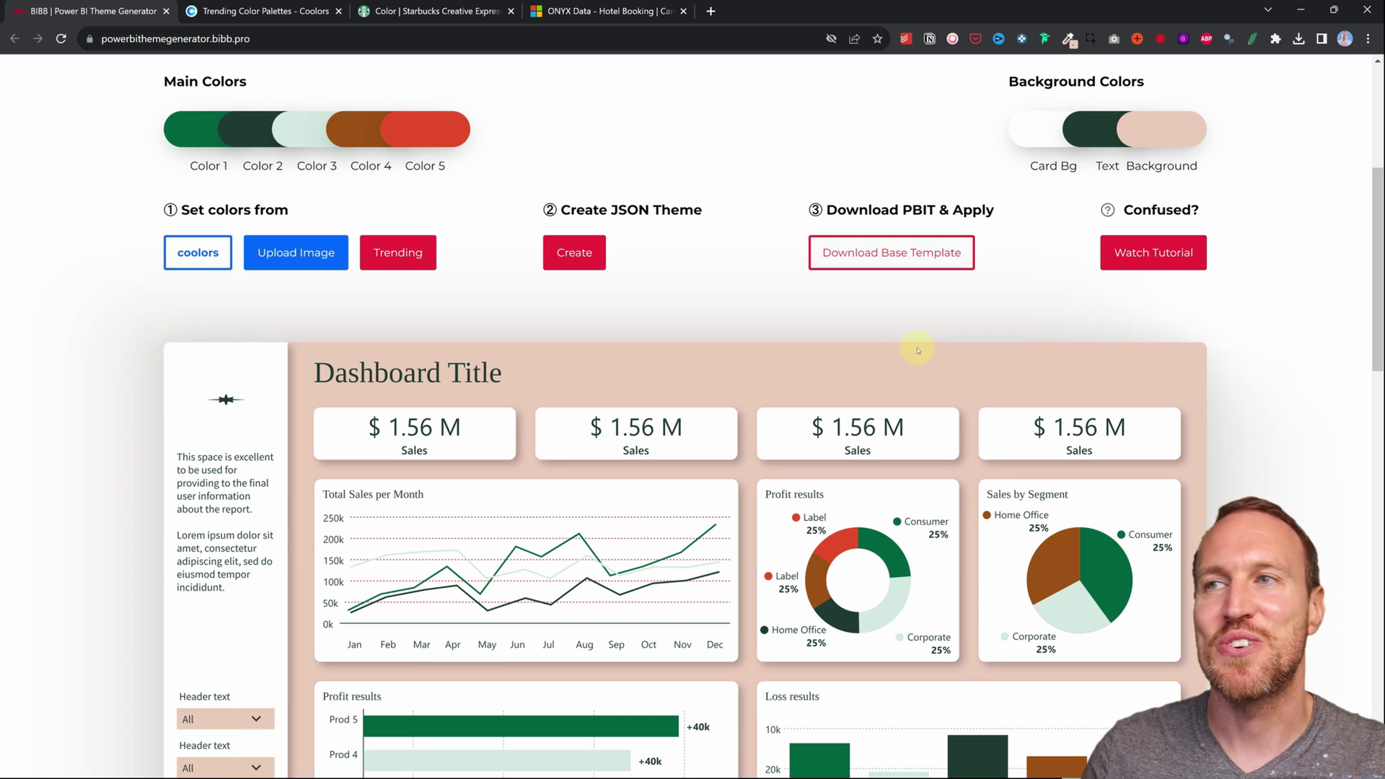
pyautogui.scroll(-2, 883, 315)
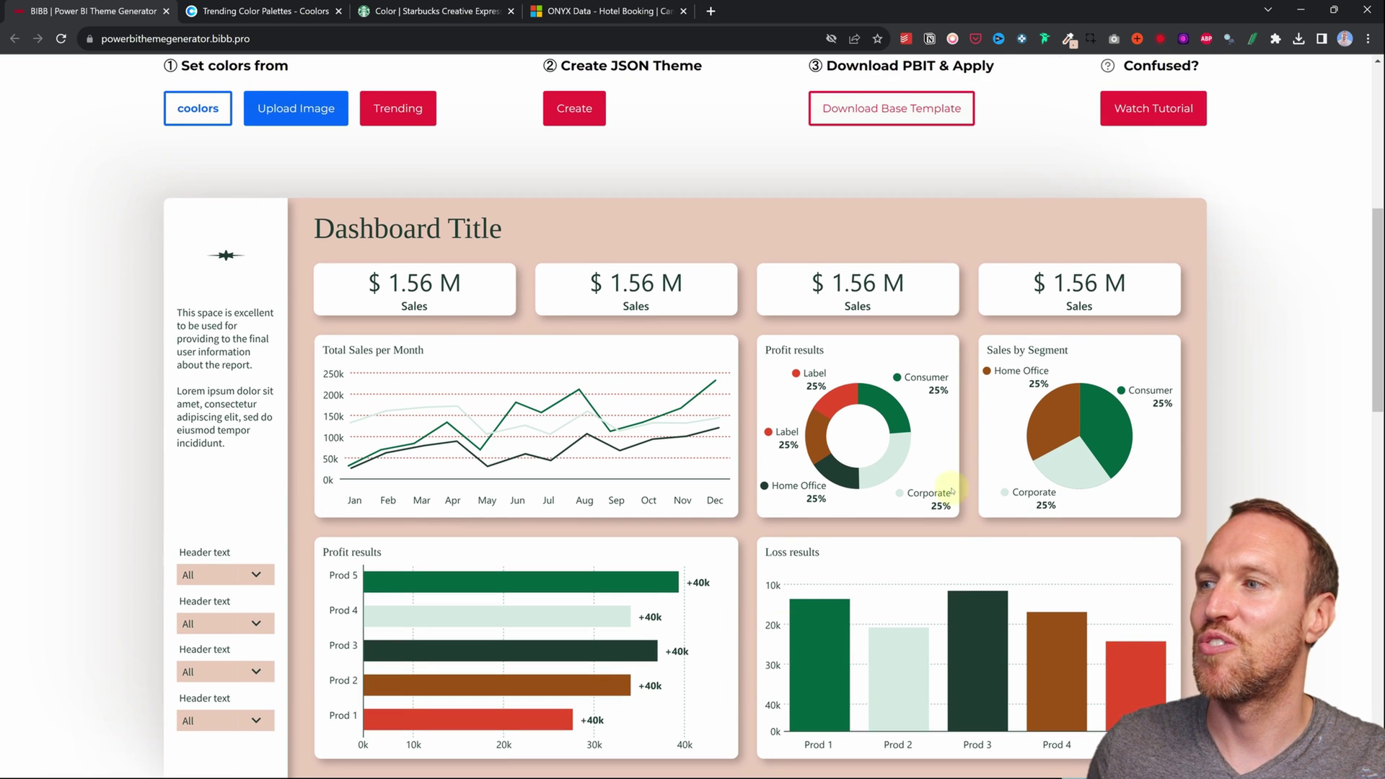
pyautogui.scroll(4, 935, 545)
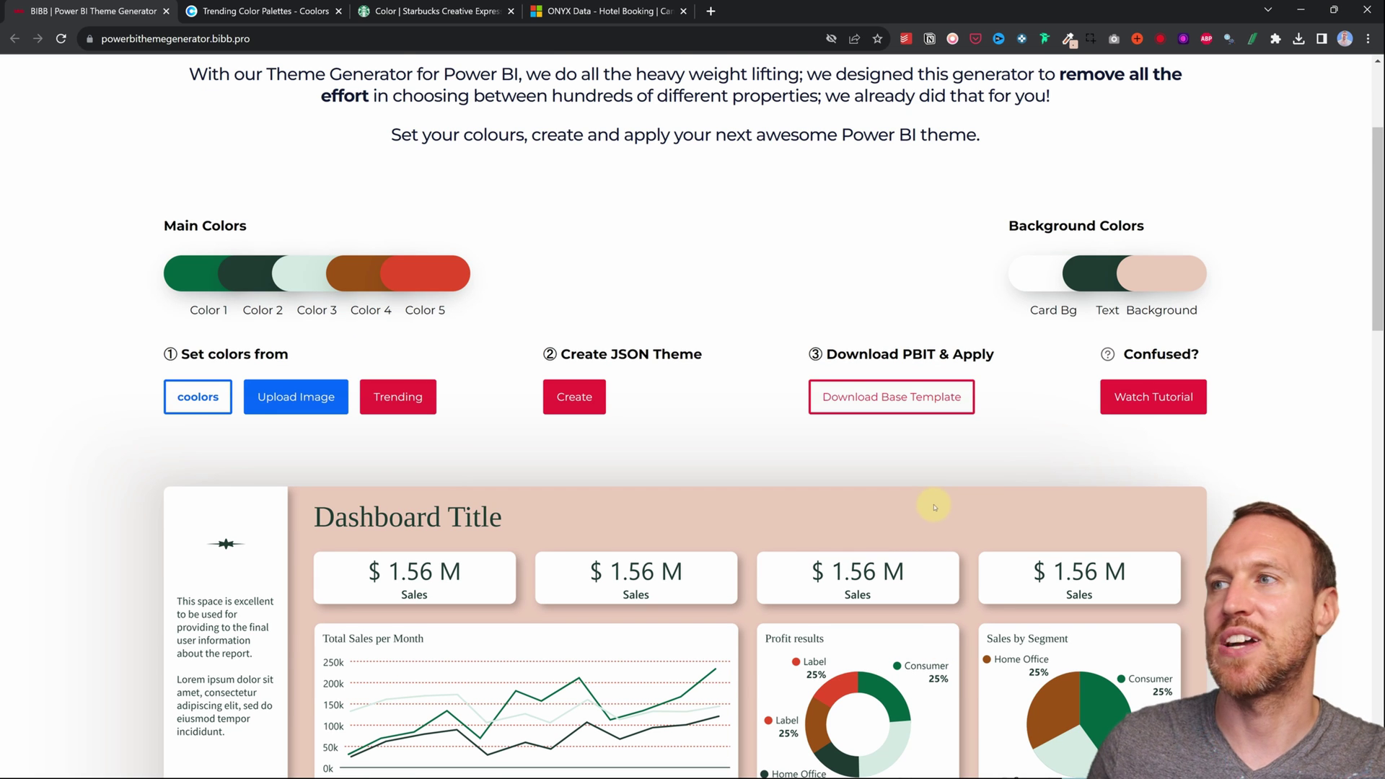
pyautogui.click(589, 401)
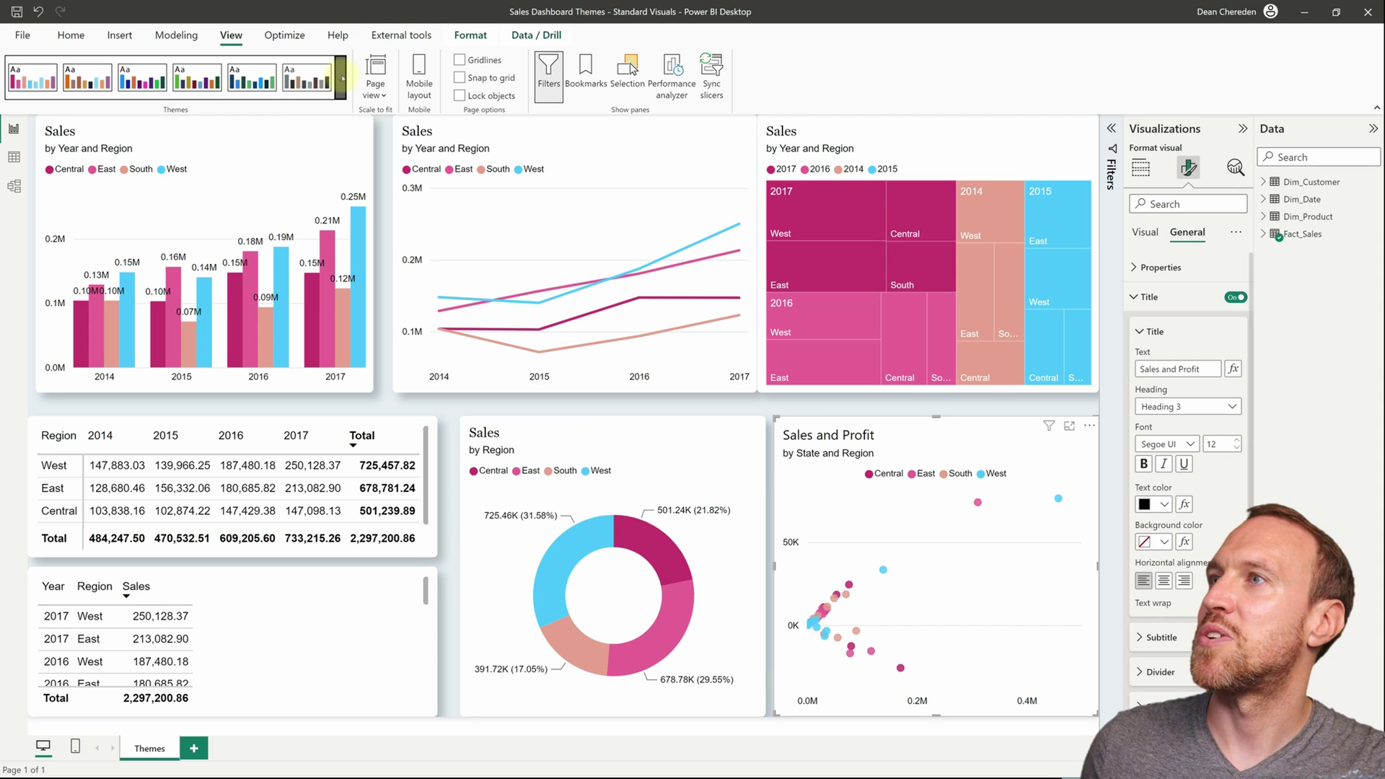
pyautogui.click(342, 77)
pyautogui.click(210, 504)
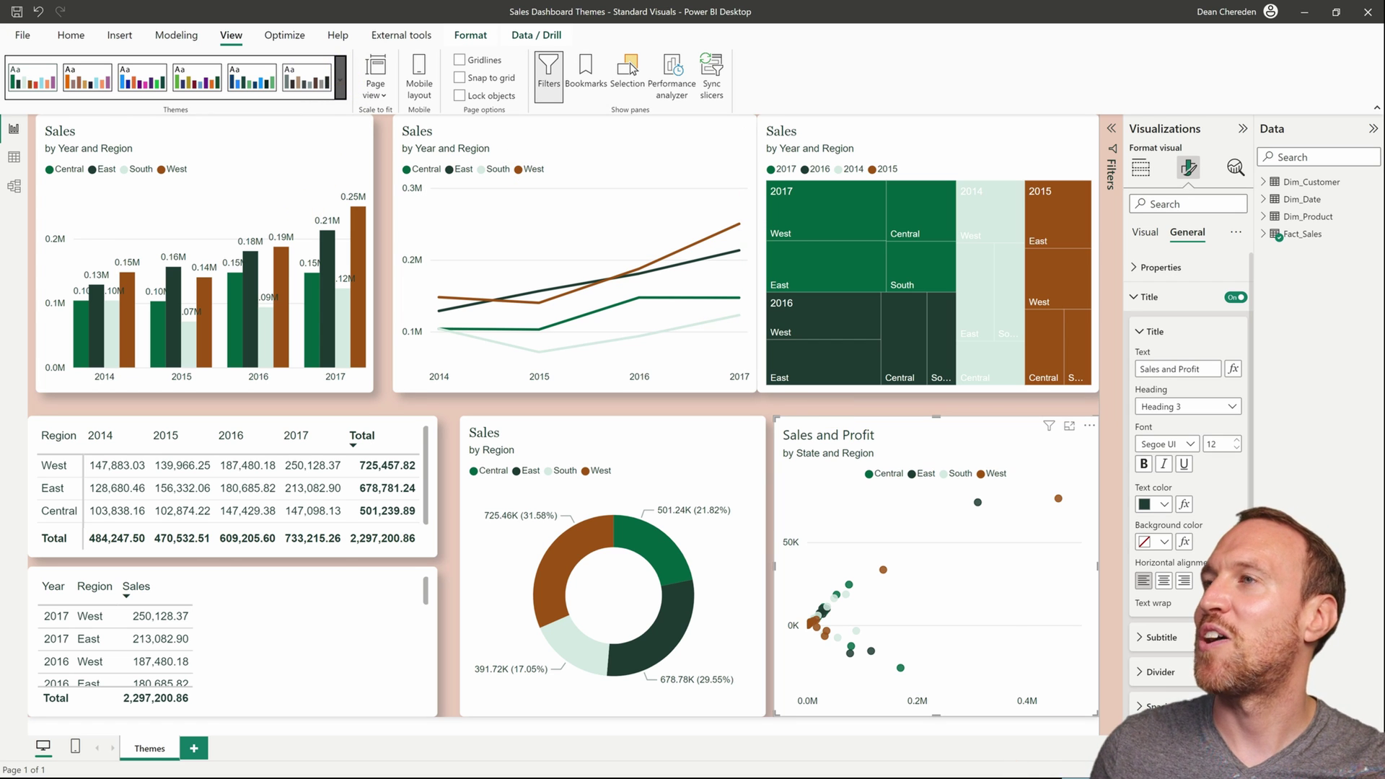
# Examine the name and color settings for customizing the current theme, and look over the other theme options.
pyautogui.click(340, 81)
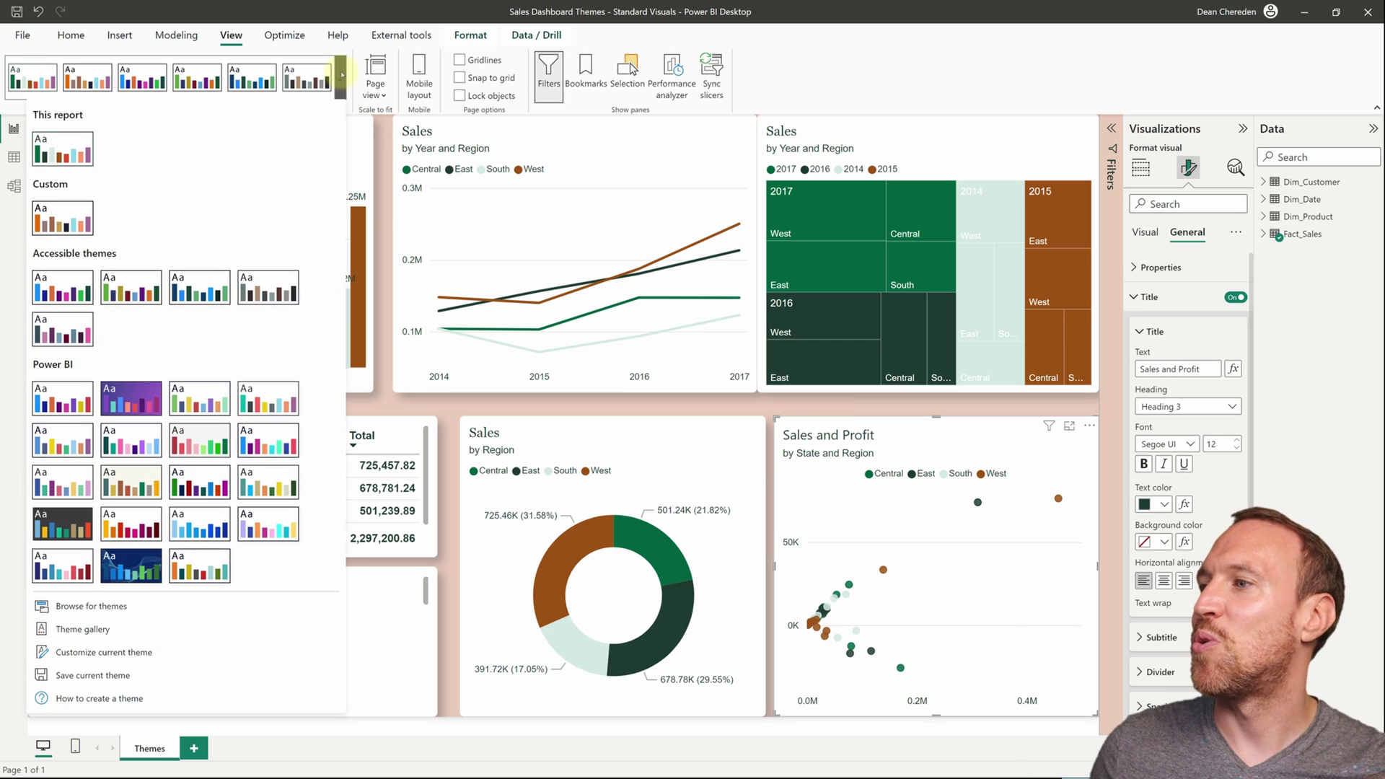
pyautogui.click(94, 652)
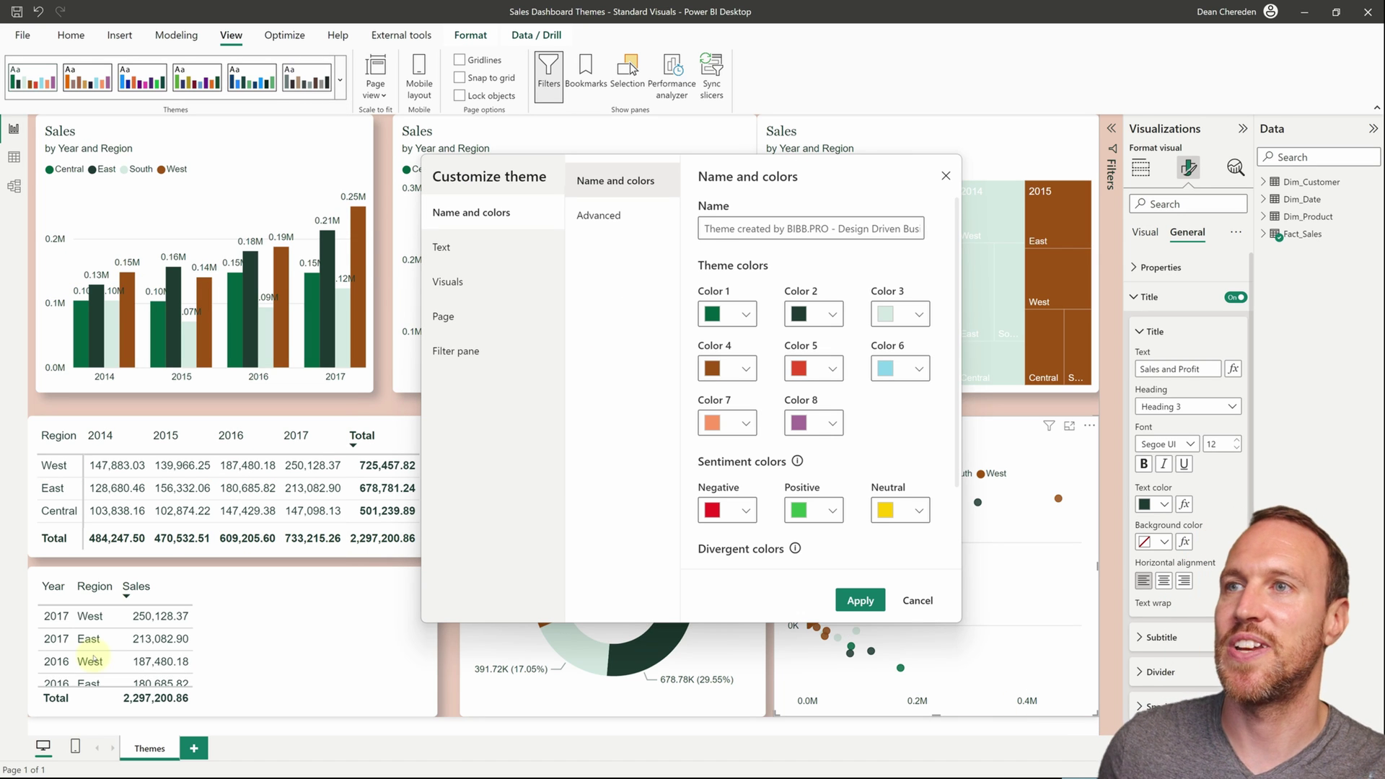
pyautogui.click(923, 600)
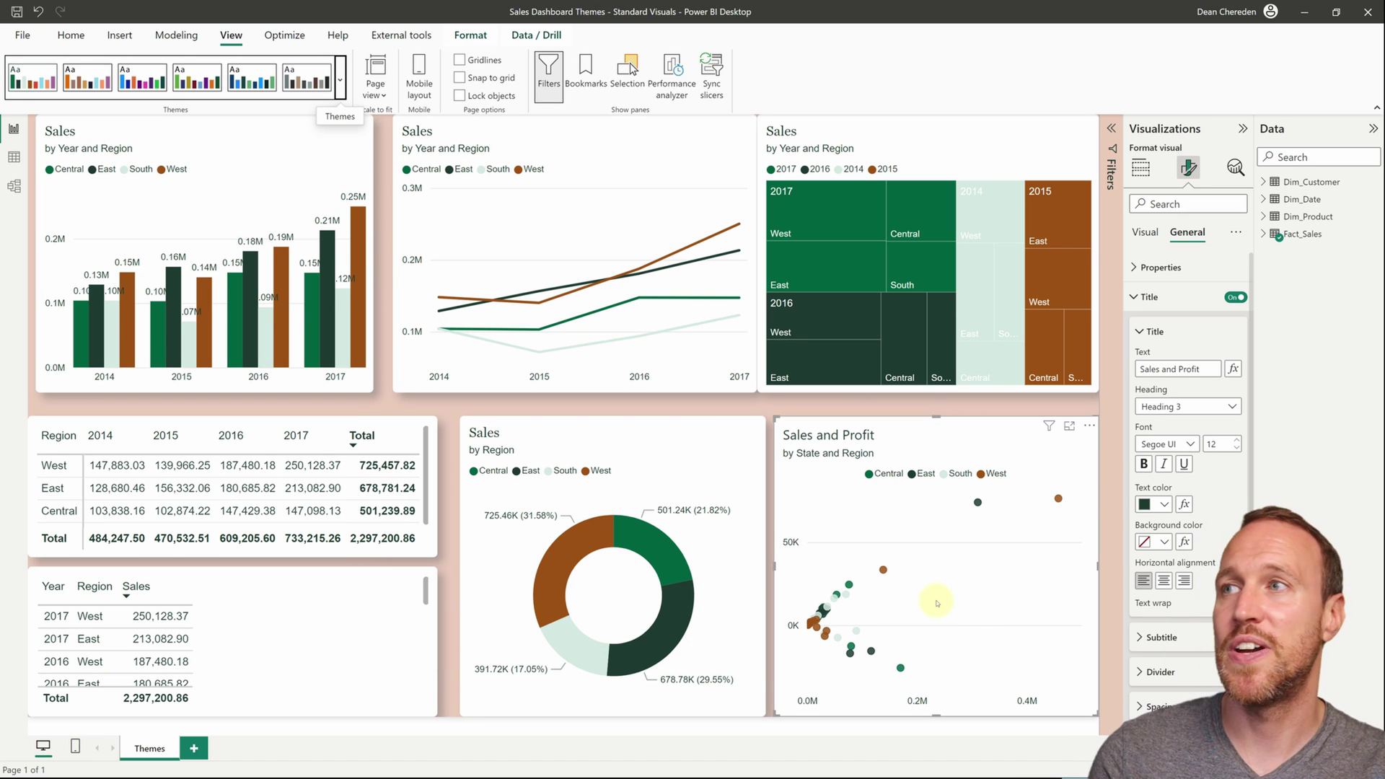
pyautogui.click(339, 78)
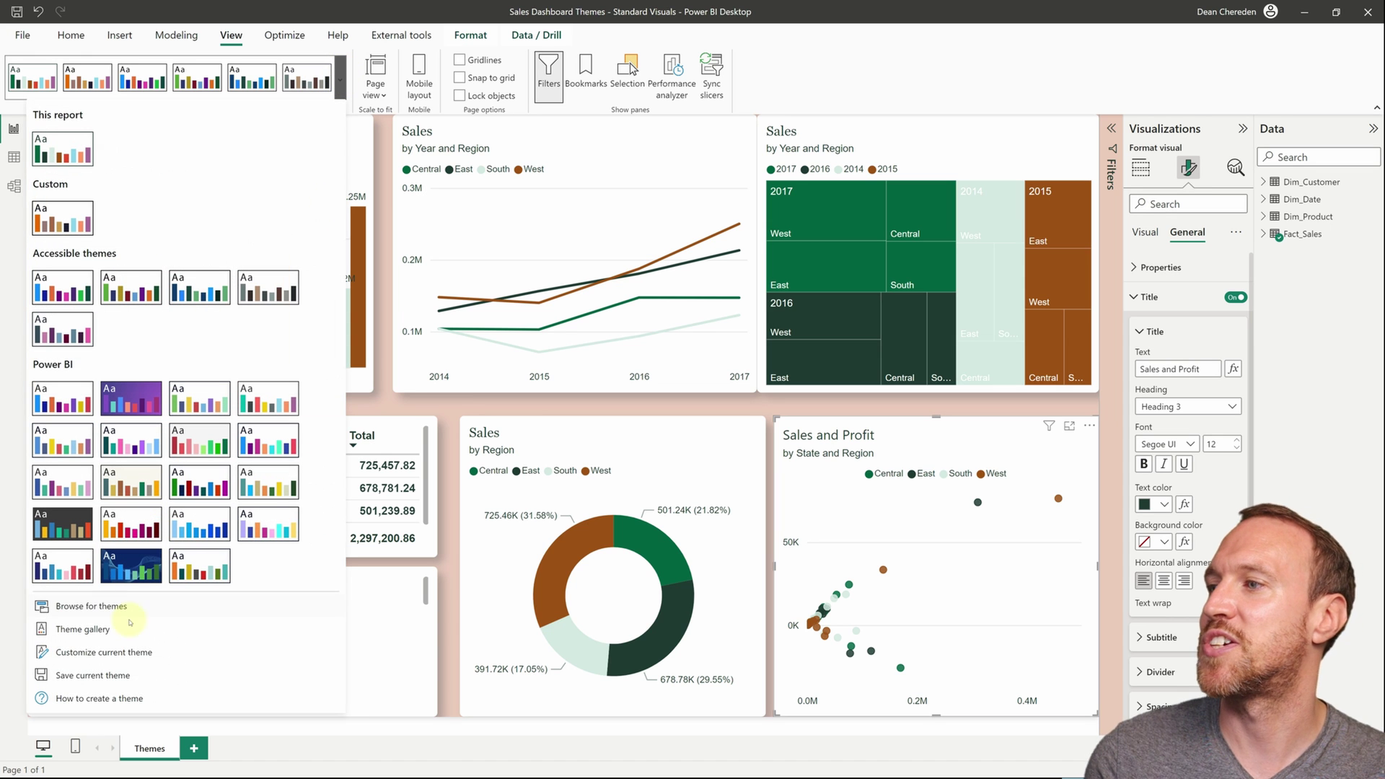
pyautogui.click(444, 421)
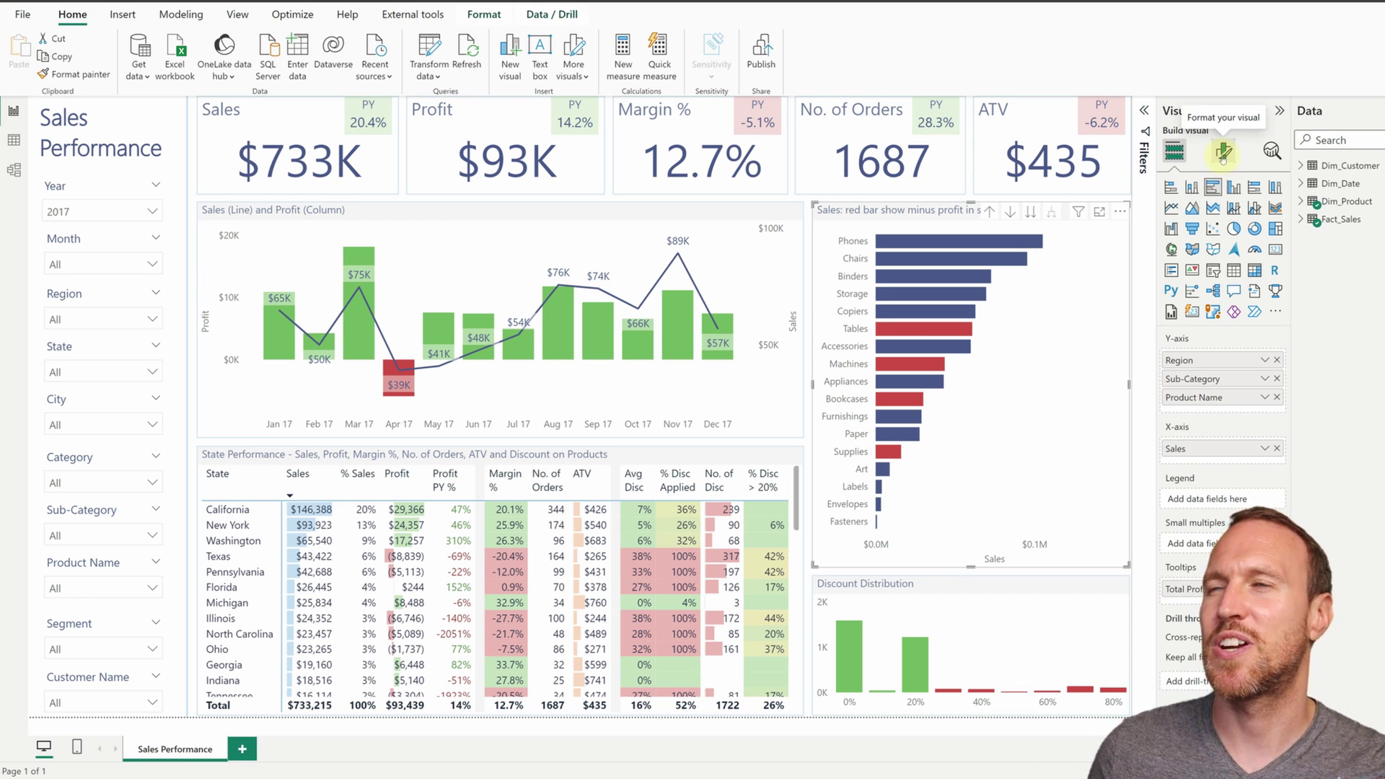
# Look through the built-in themes available for the Sales Performance report.
pyautogui.click(238, 14)
pyautogui.click(350, 59)
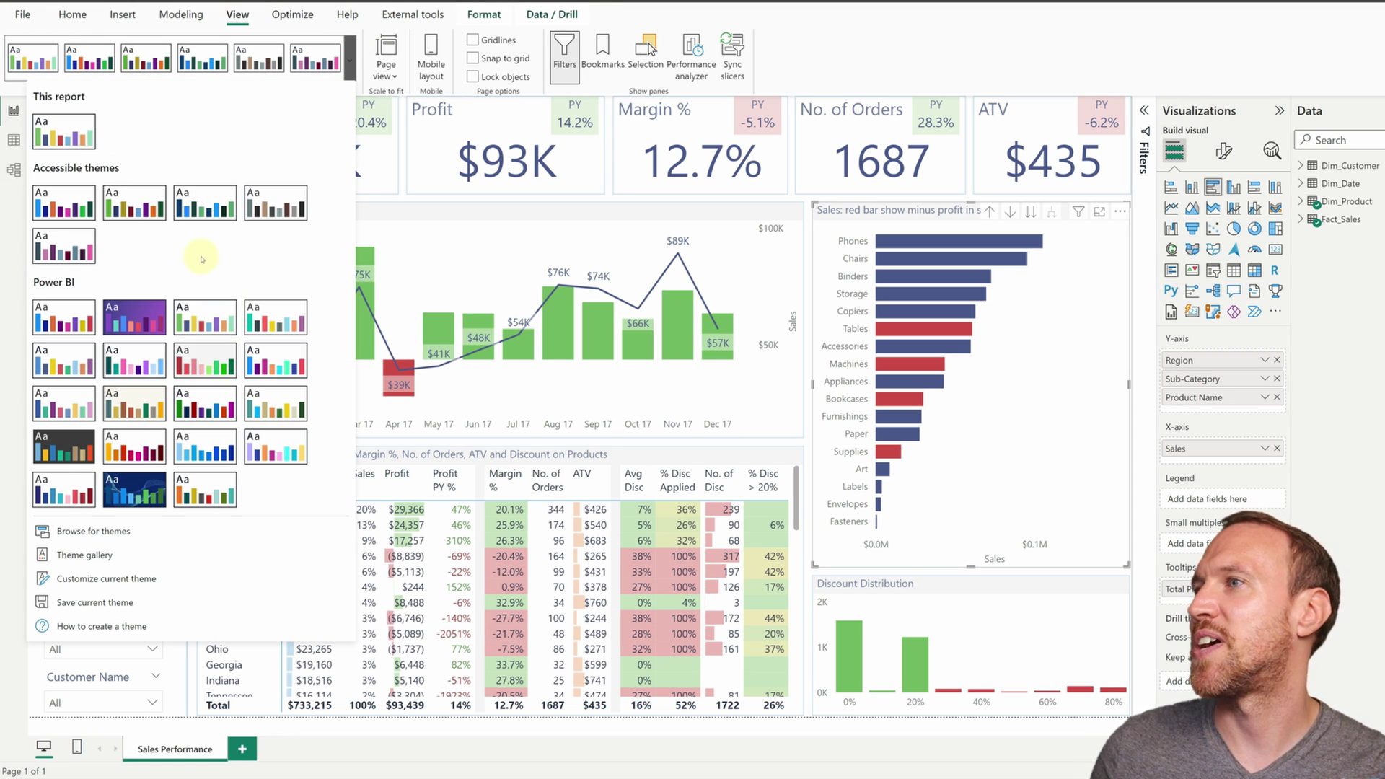
pyautogui.click(402, 201)
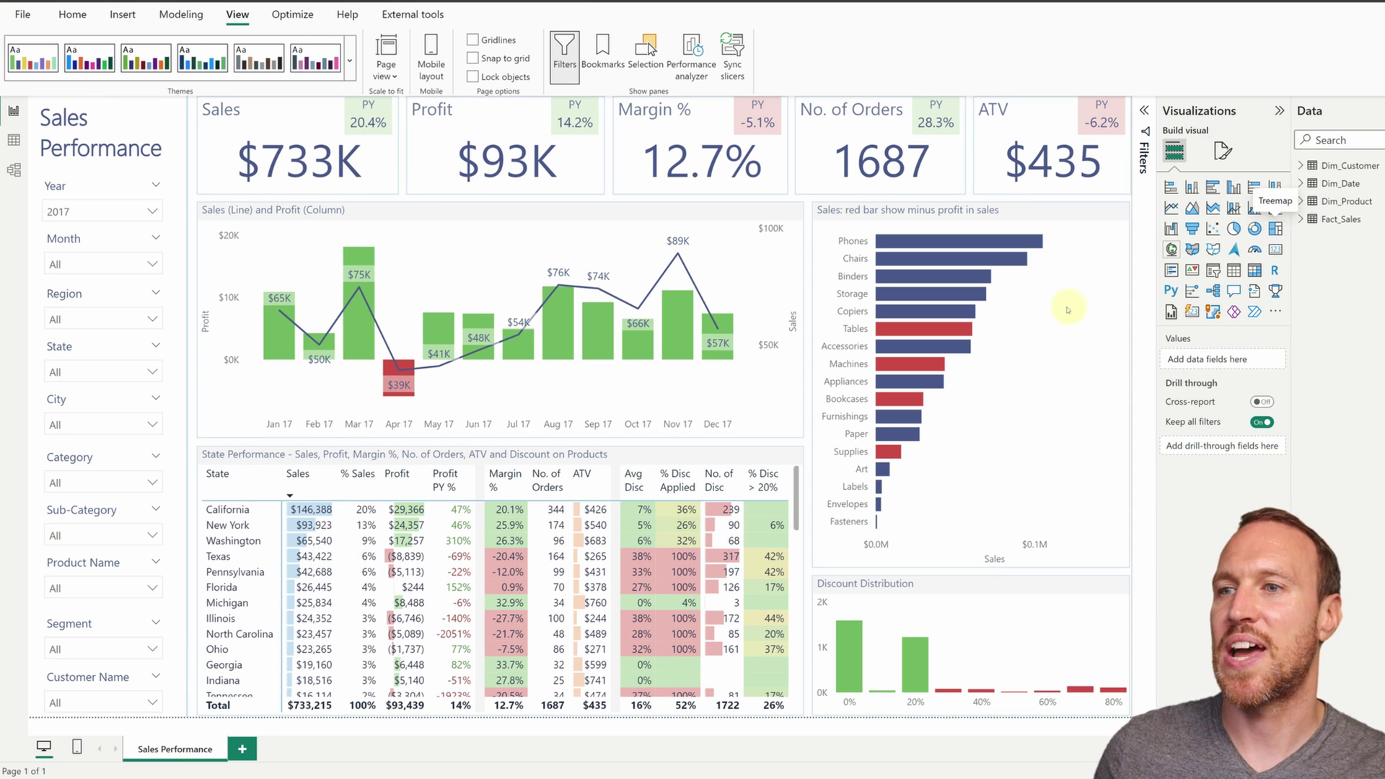
# Open the conditional formatting rules for the bar colors of the sub-category sales chart.
pyautogui.click(1223, 151)
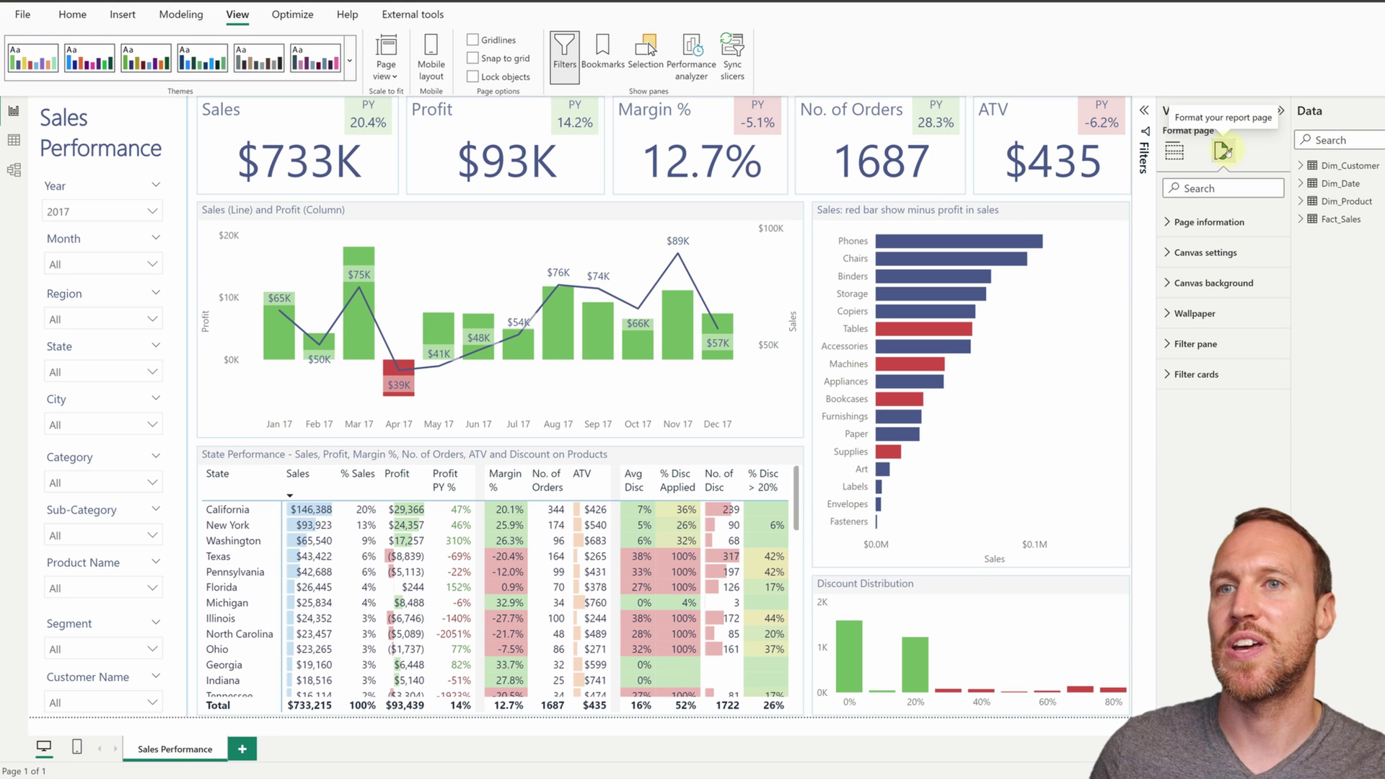
pyautogui.click(1115, 233)
pyautogui.click(1177, 436)
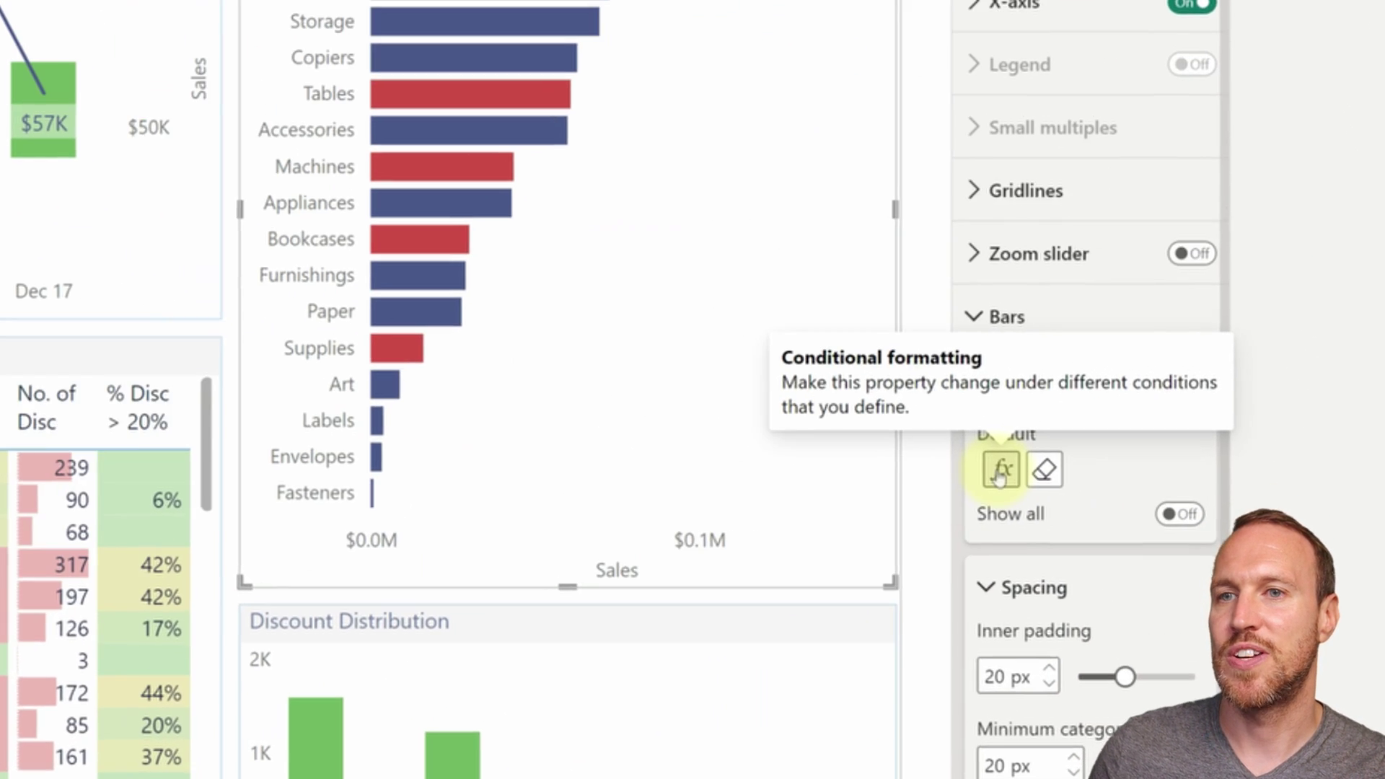
pyautogui.click(999, 470)
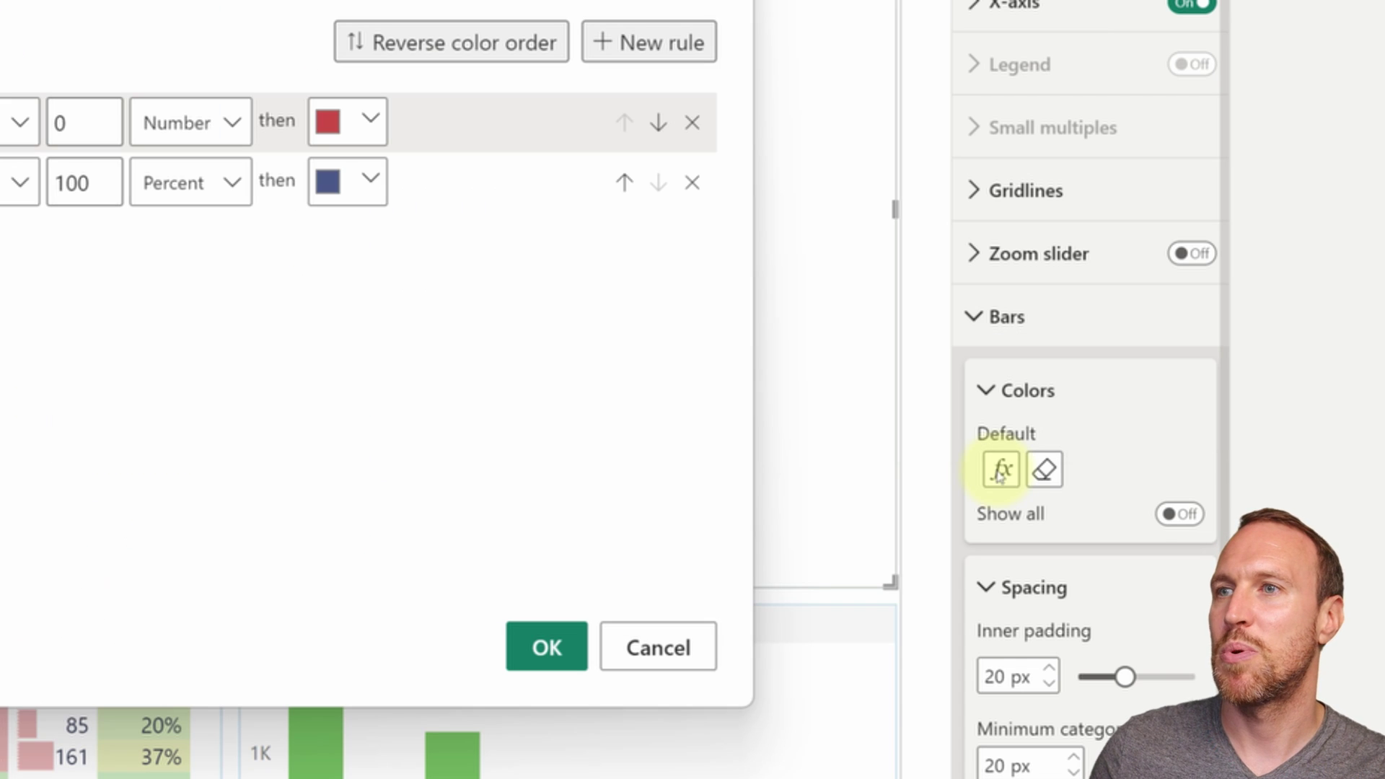
# Assign the red theme color to the first bar color rule, inspect the theme palette, and accept the conditional formatting.
pyautogui.click(364, 120)
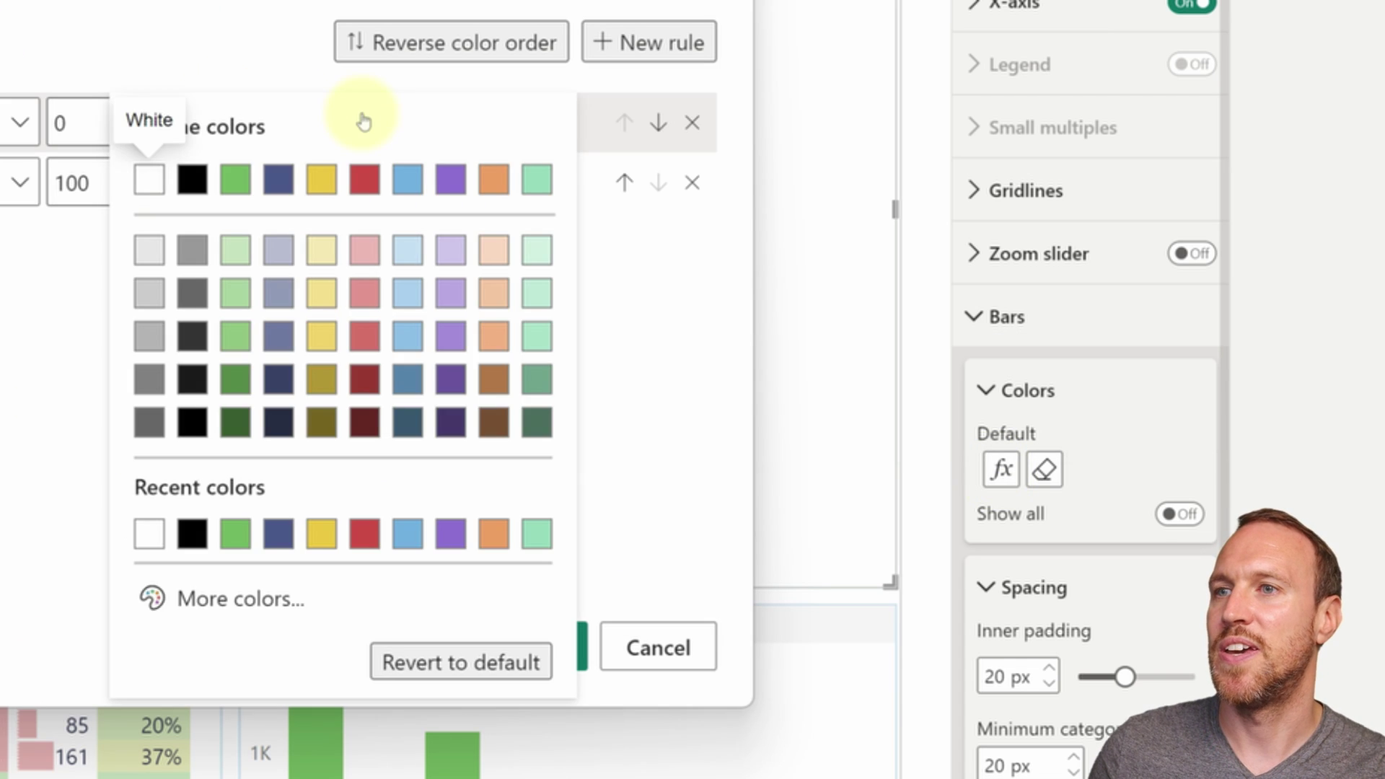
pyautogui.click(364, 179)
pyautogui.click(365, 123)
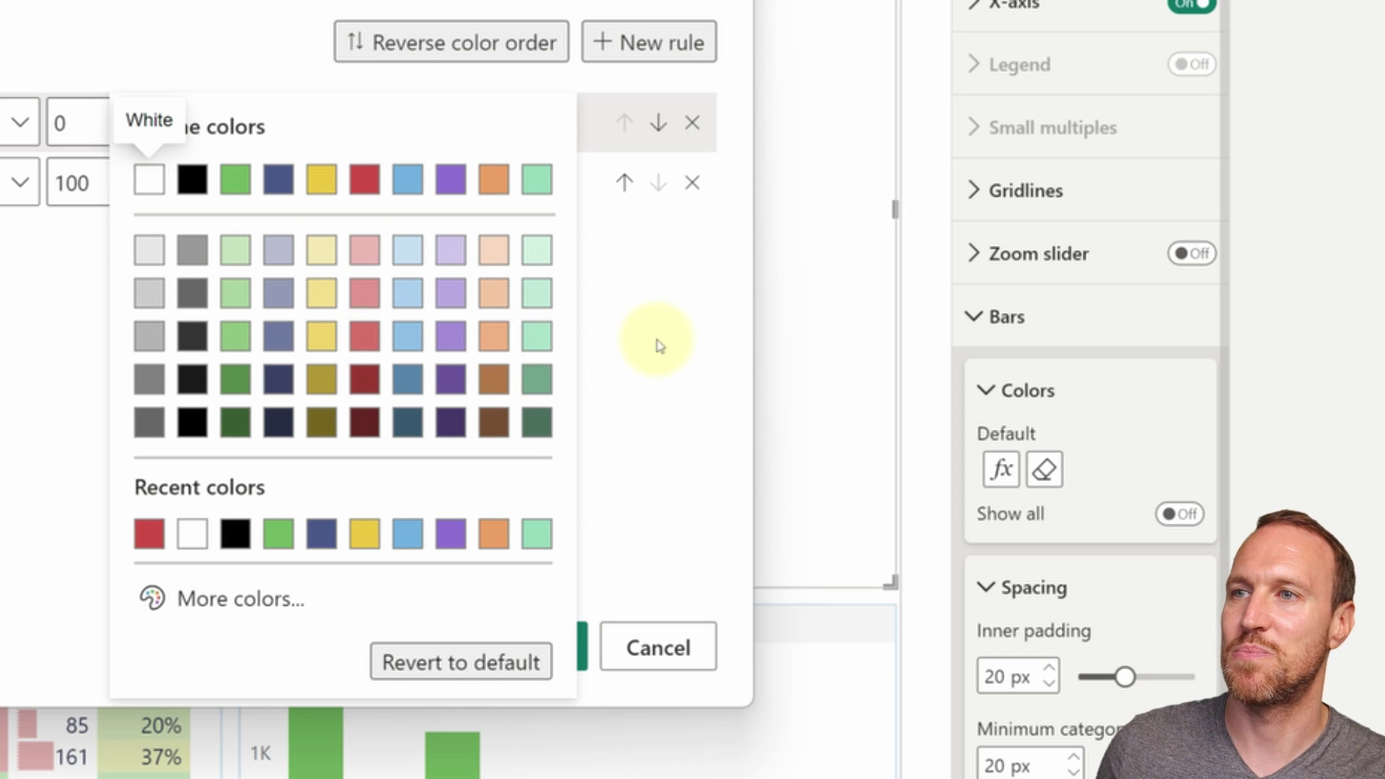
pyautogui.click(380, 196)
pyautogui.click(373, 182)
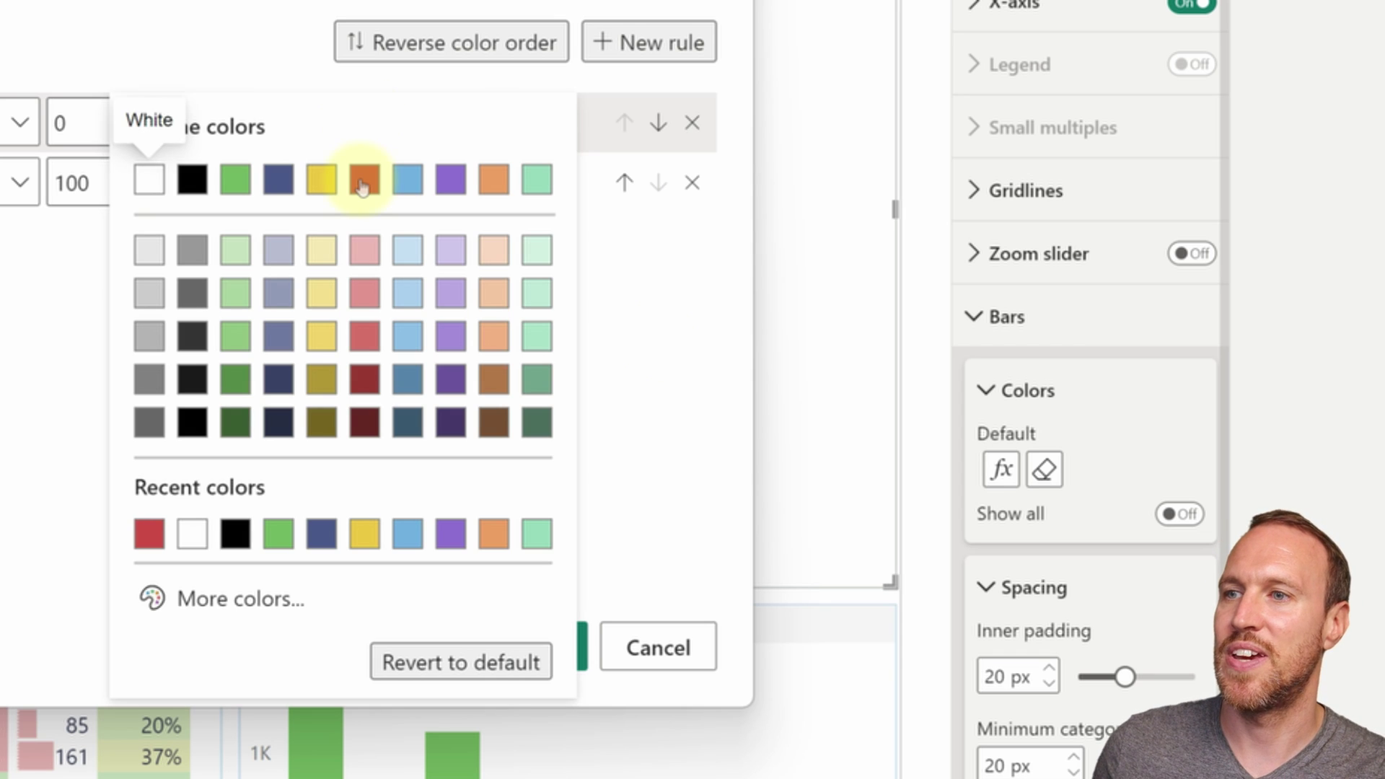
pyautogui.click(627, 306)
pyautogui.click(365, 181)
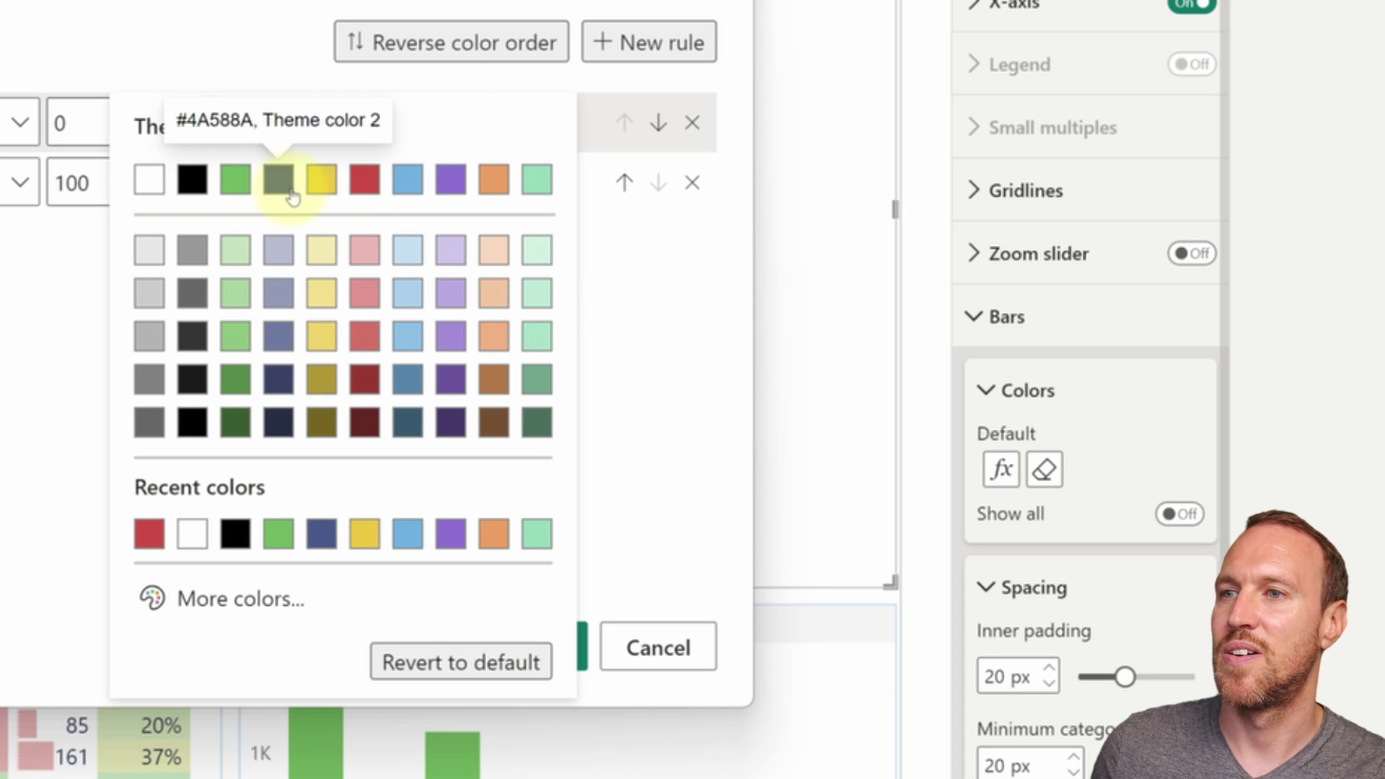
pyautogui.click(661, 303)
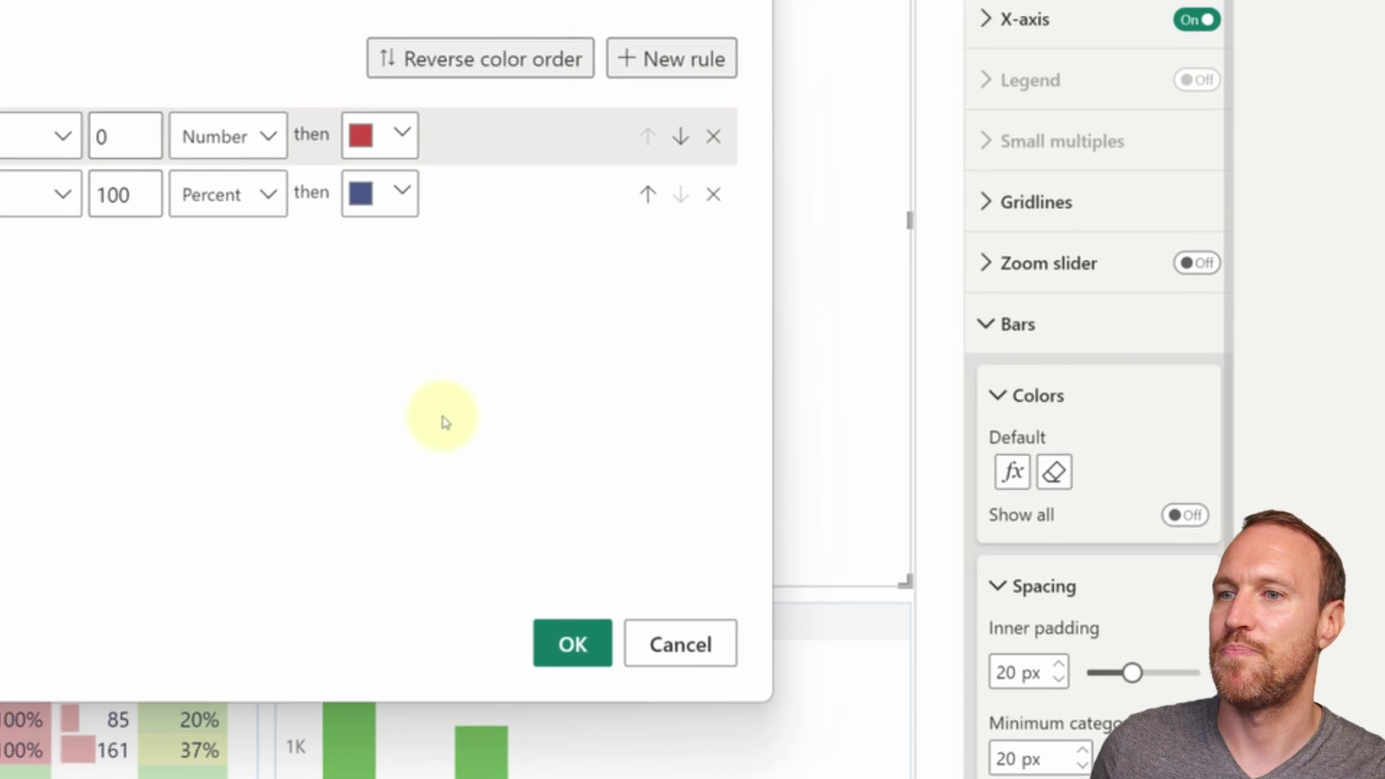
pyautogui.click(572, 644)
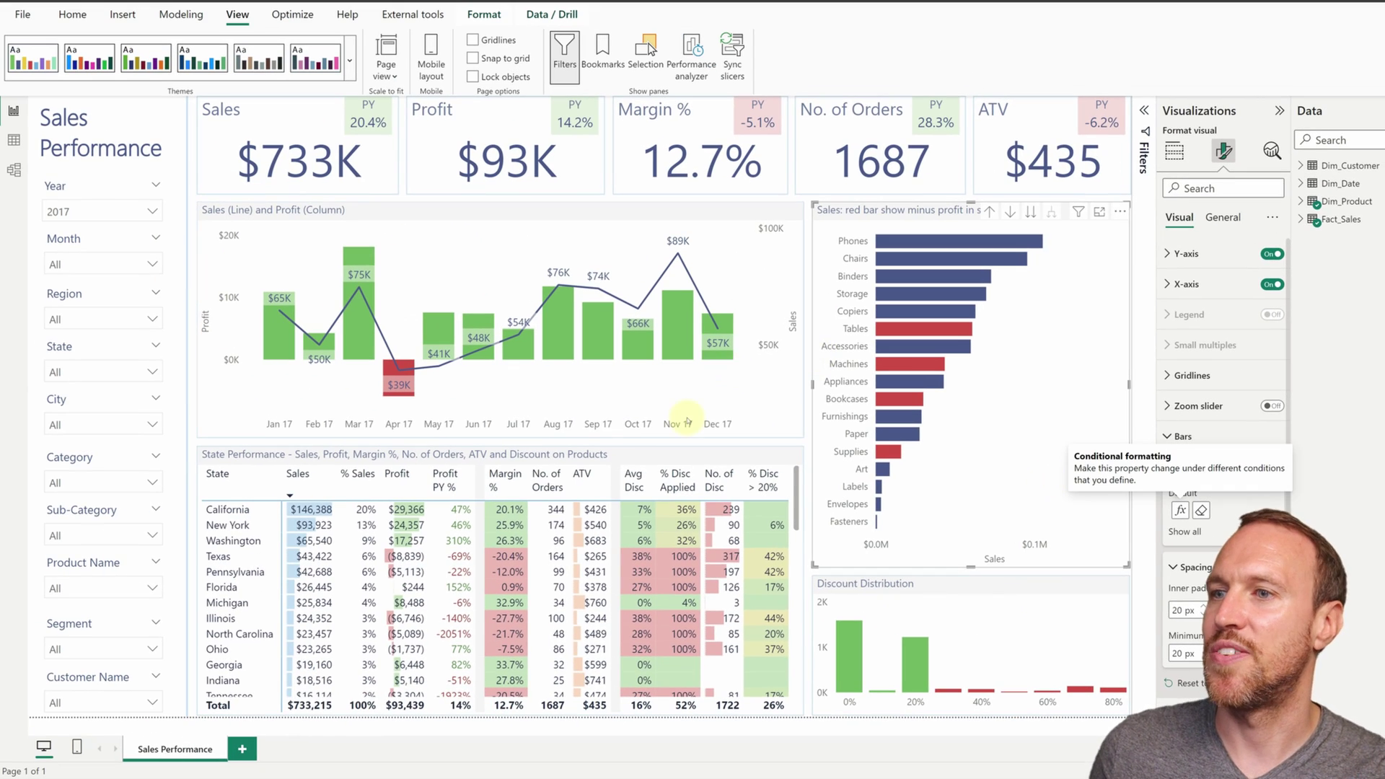
# Try the Classroom theme, inspect the No. of Orders card's callout color palette, and switch to the pink and purple accessible theme.
pyautogui.click(930, 170)
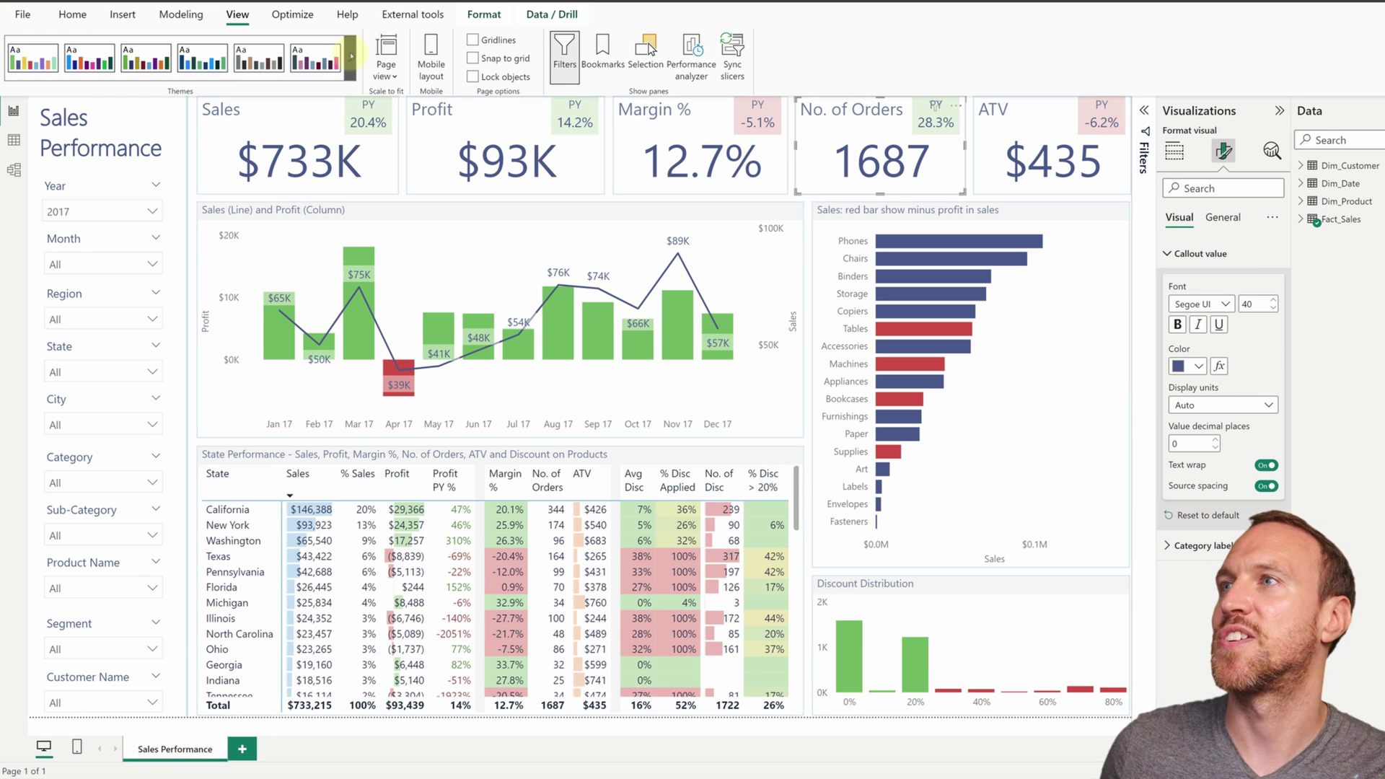
pyautogui.click(351, 55)
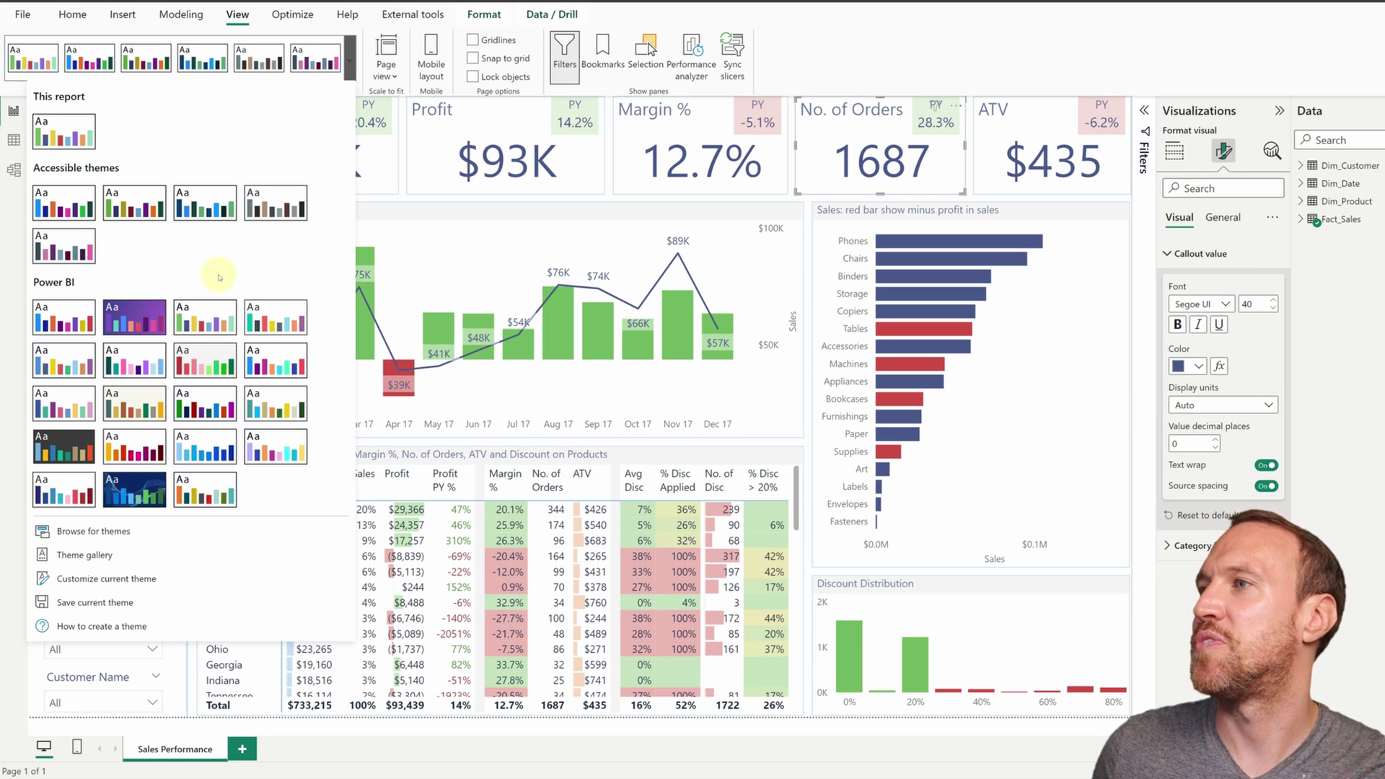
pyautogui.press('Escape')
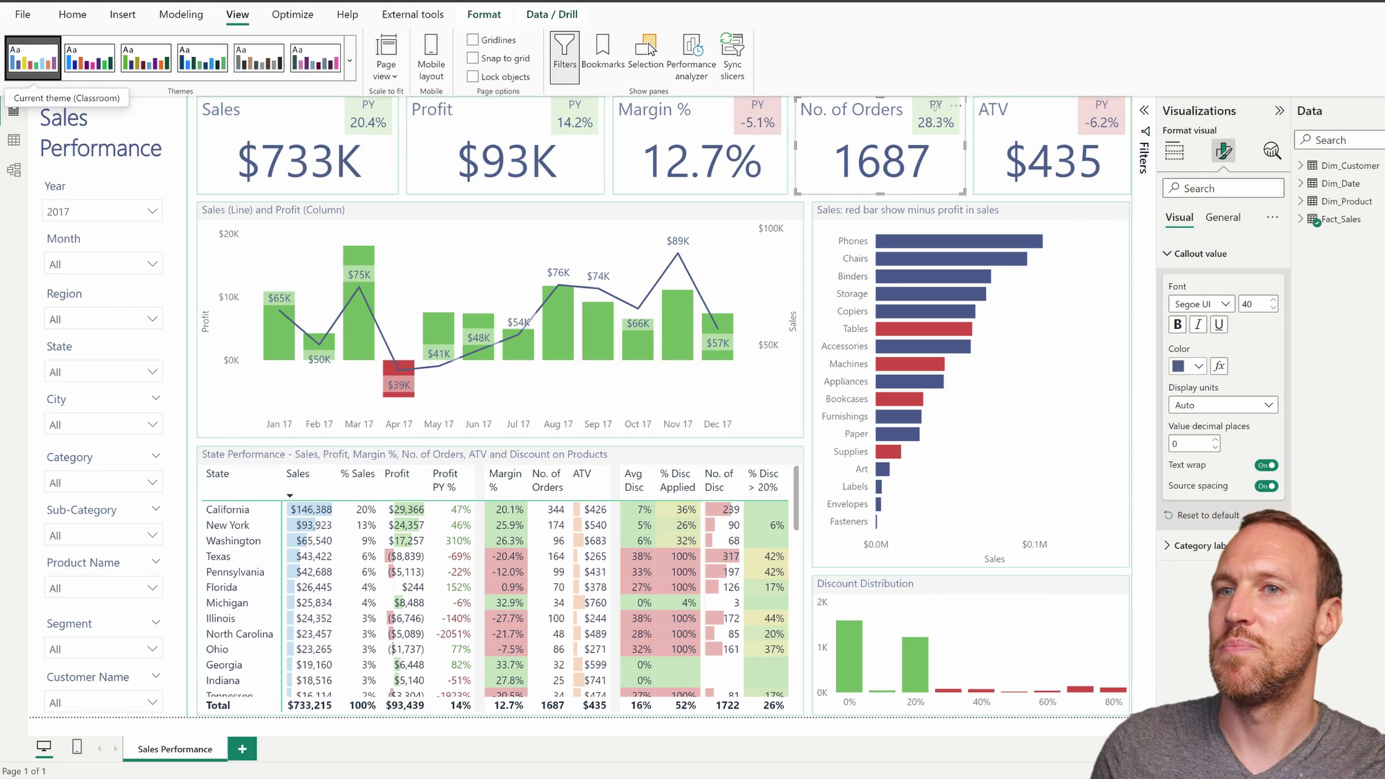
pyautogui.click(1197, 366)
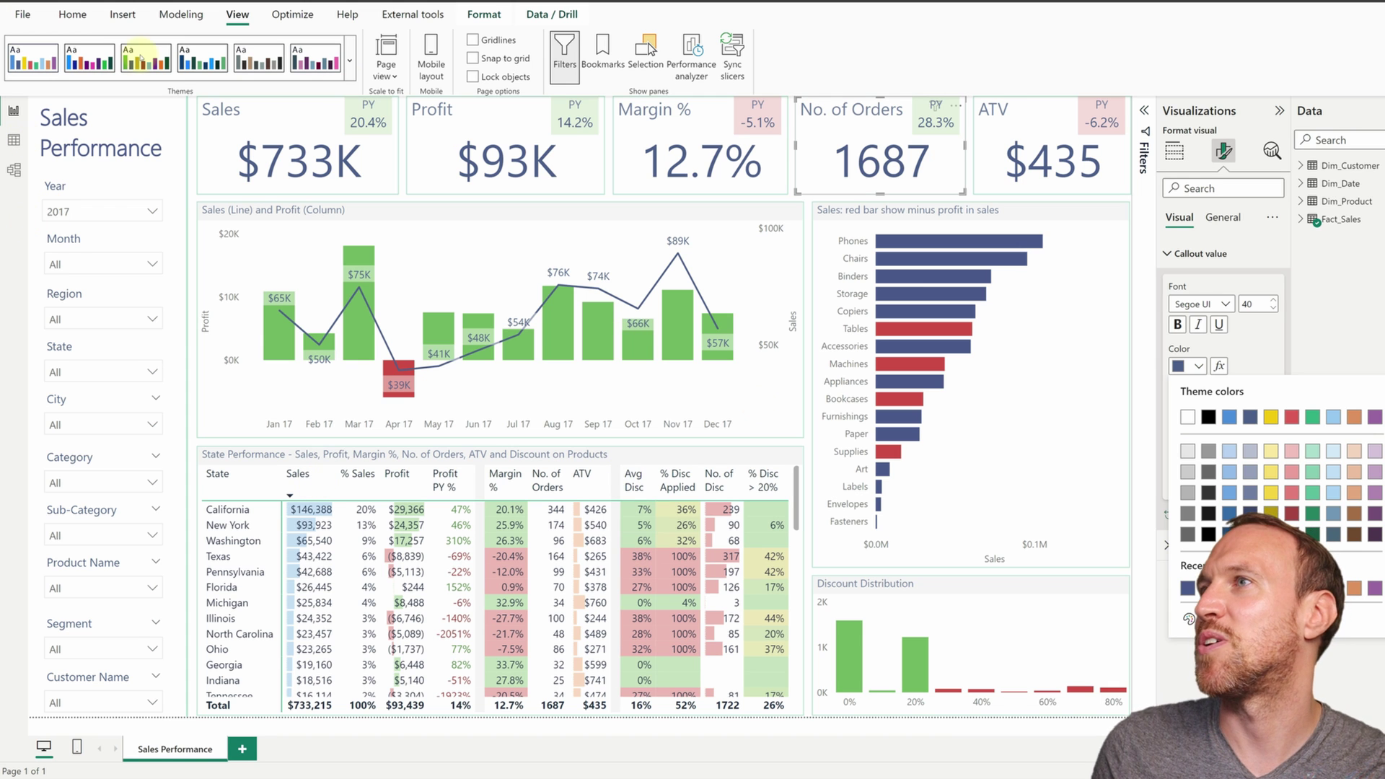
pyautogui.click(315, 58)
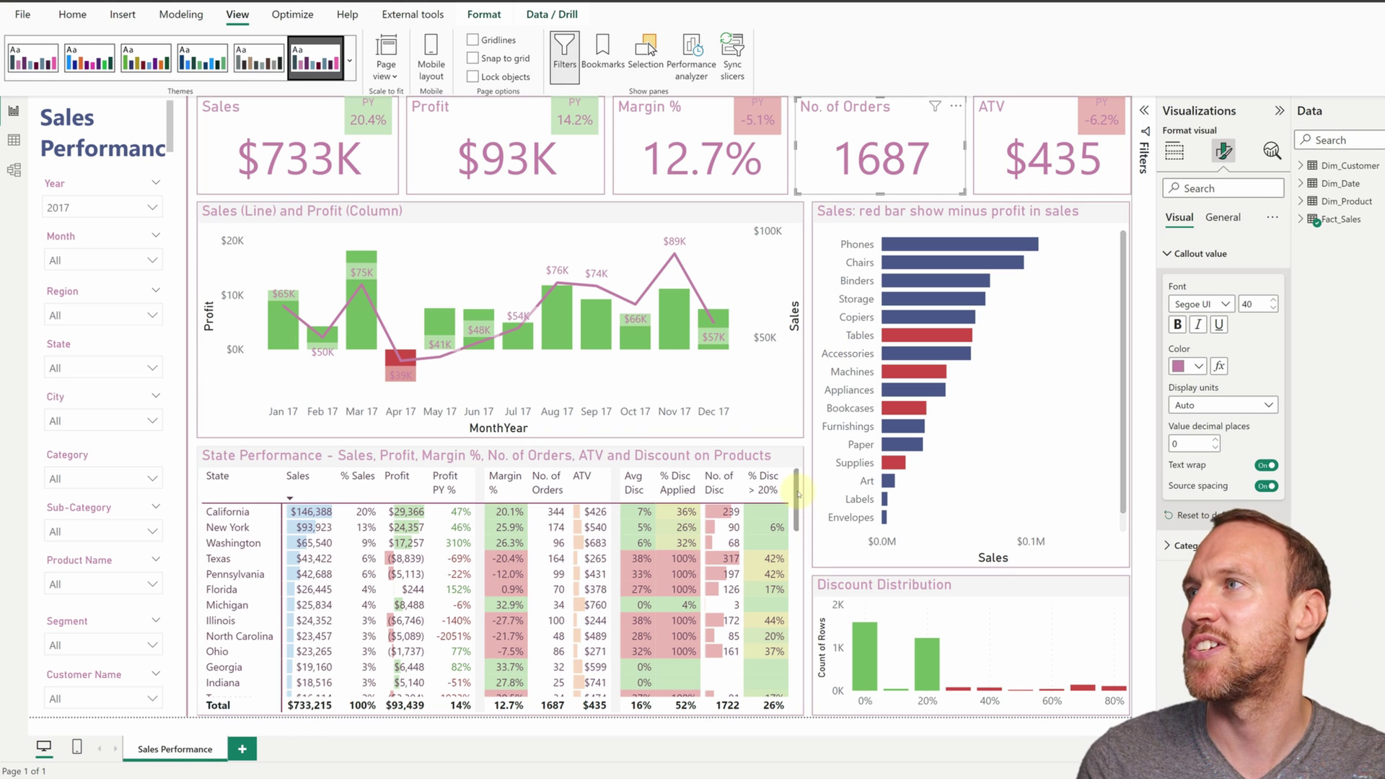
# Import the theme file Power BI Theme by BIBB (3).json into the Sales Performance report and inspect the ATV card's callout color palette.
pyautogui.click(350, 60)
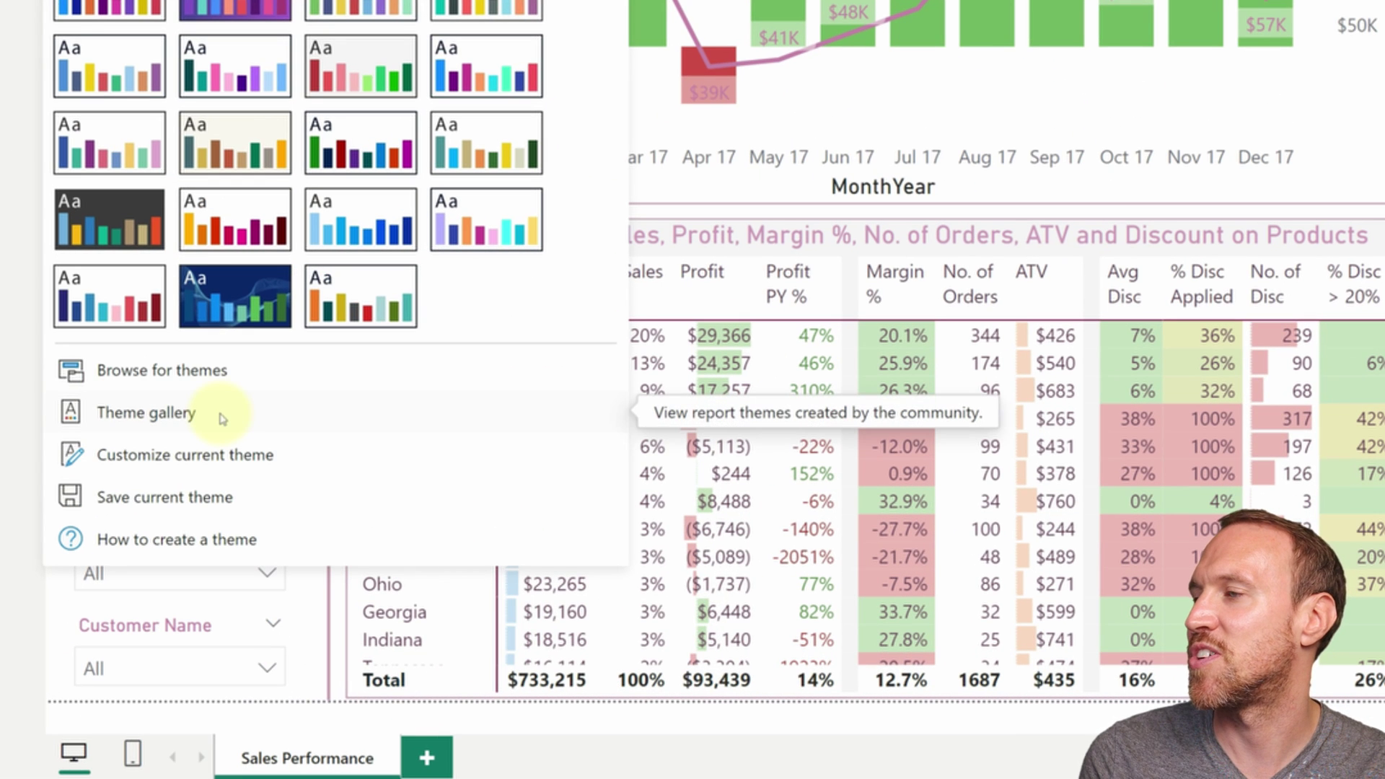
pyautogui.click(210, 368)
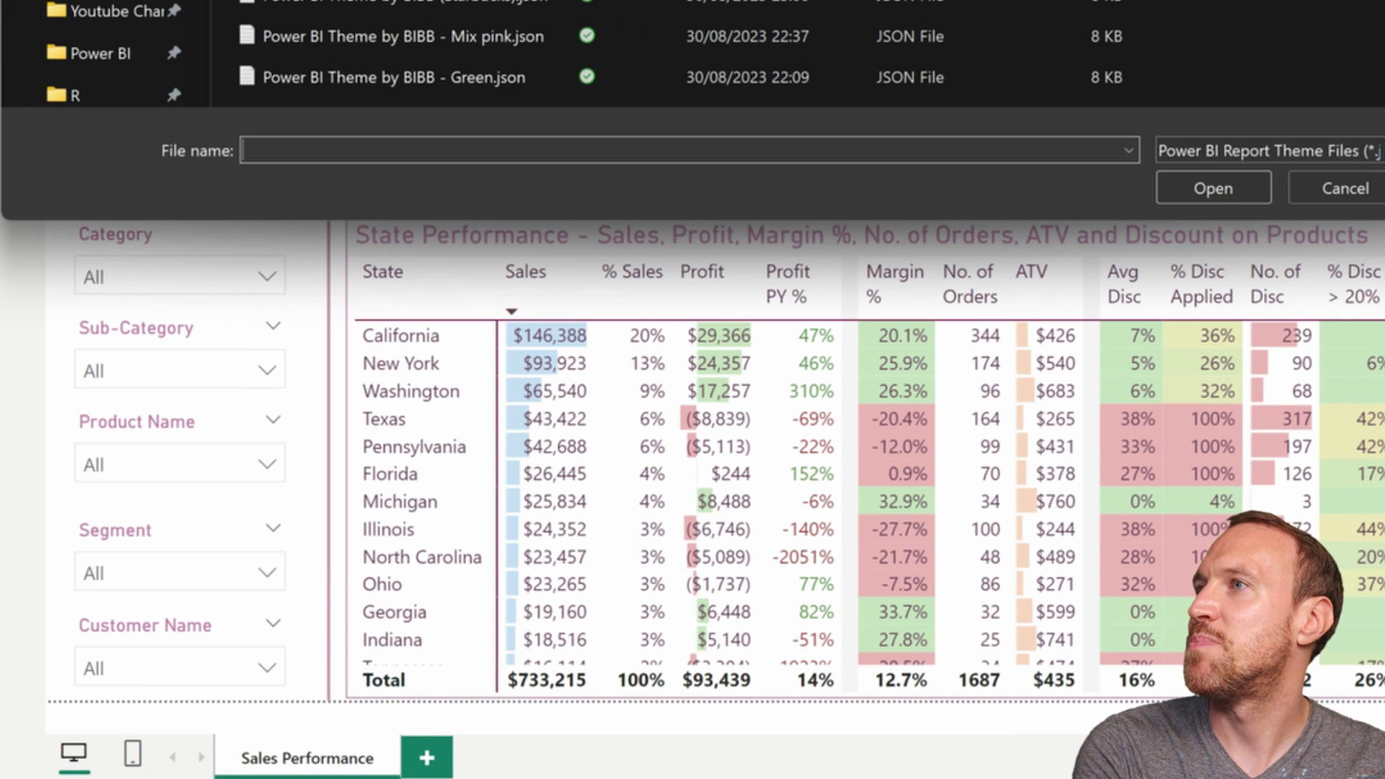
pyautogui.click(403, 1)
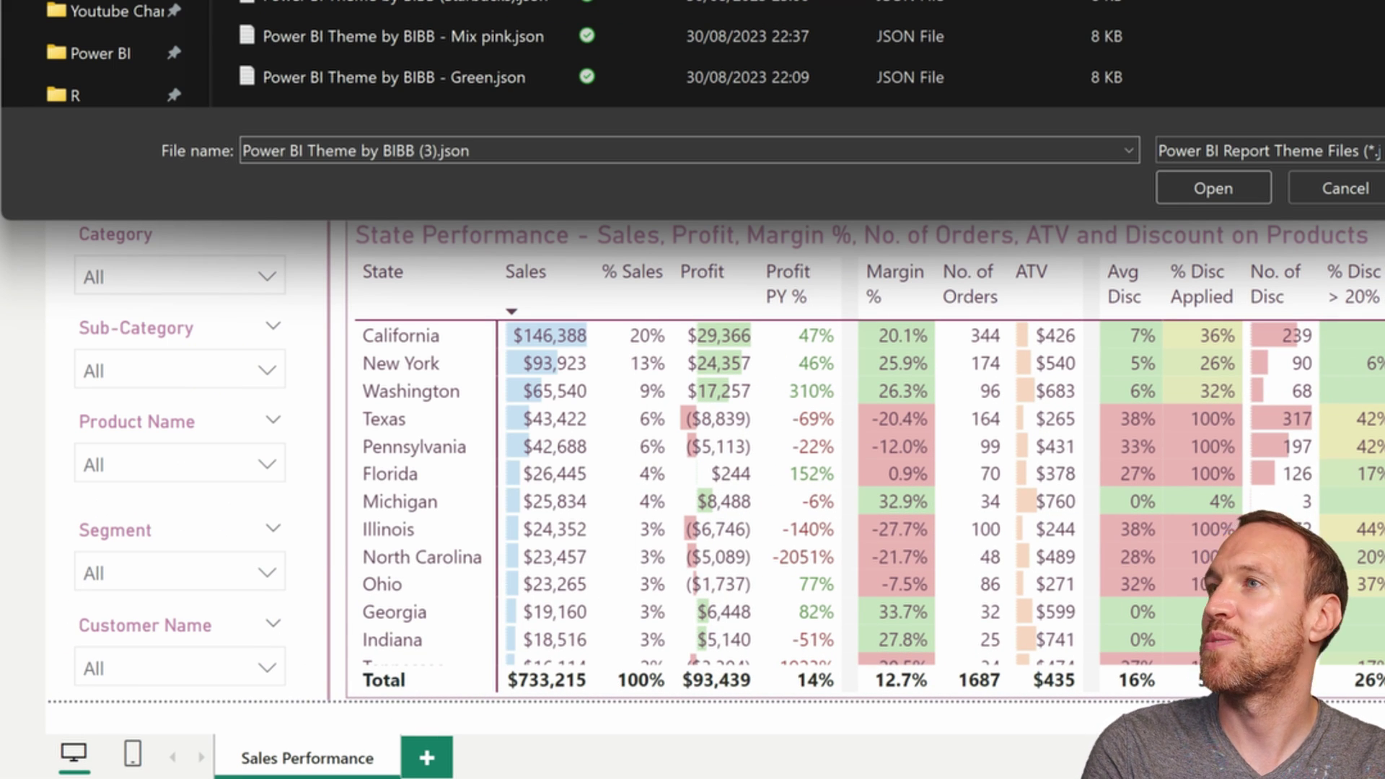
pyautogui.press('Return')
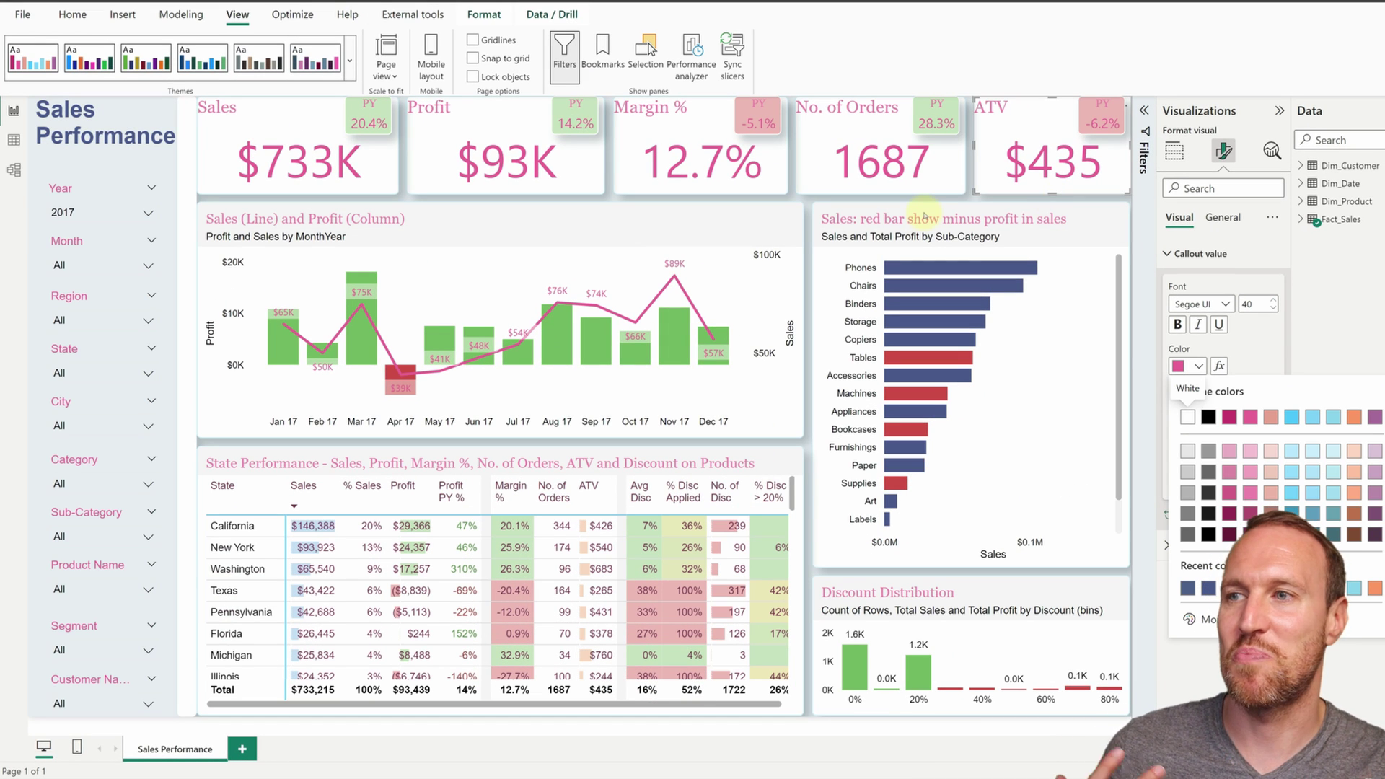
pyautogui.click(187, 174)
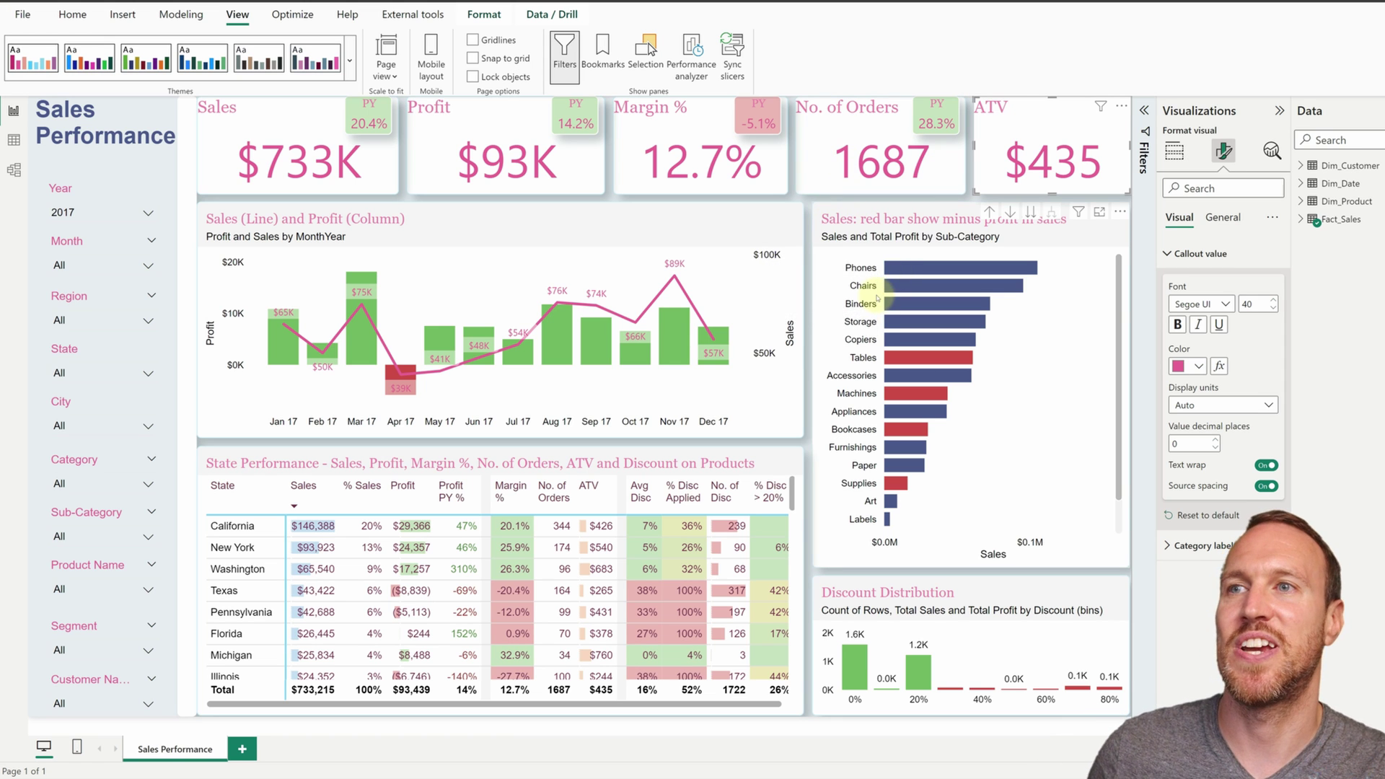
# Inspect the theme palette and custom color values behind the ATV card's callout color.
pyautogui.moveTo(926, 271)
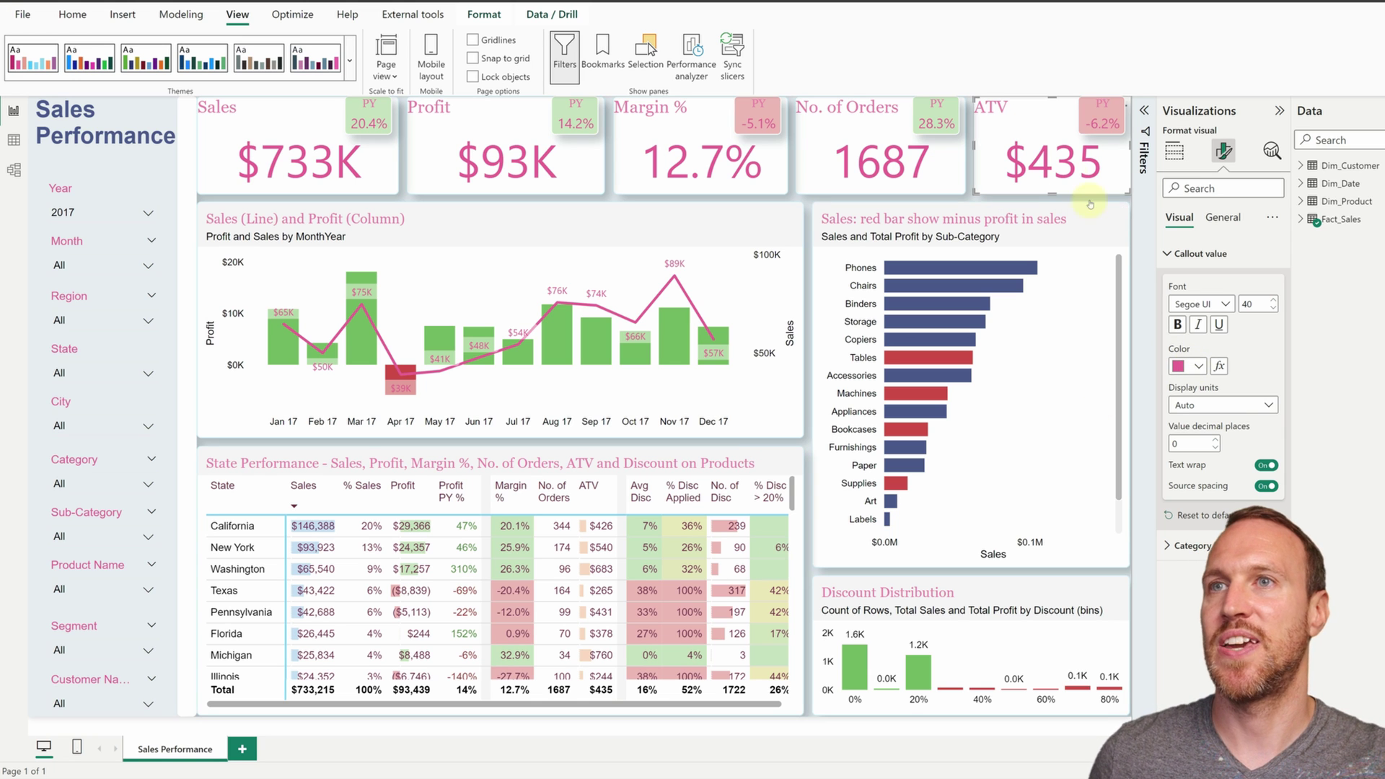
pyautogui.click(1183, 366)
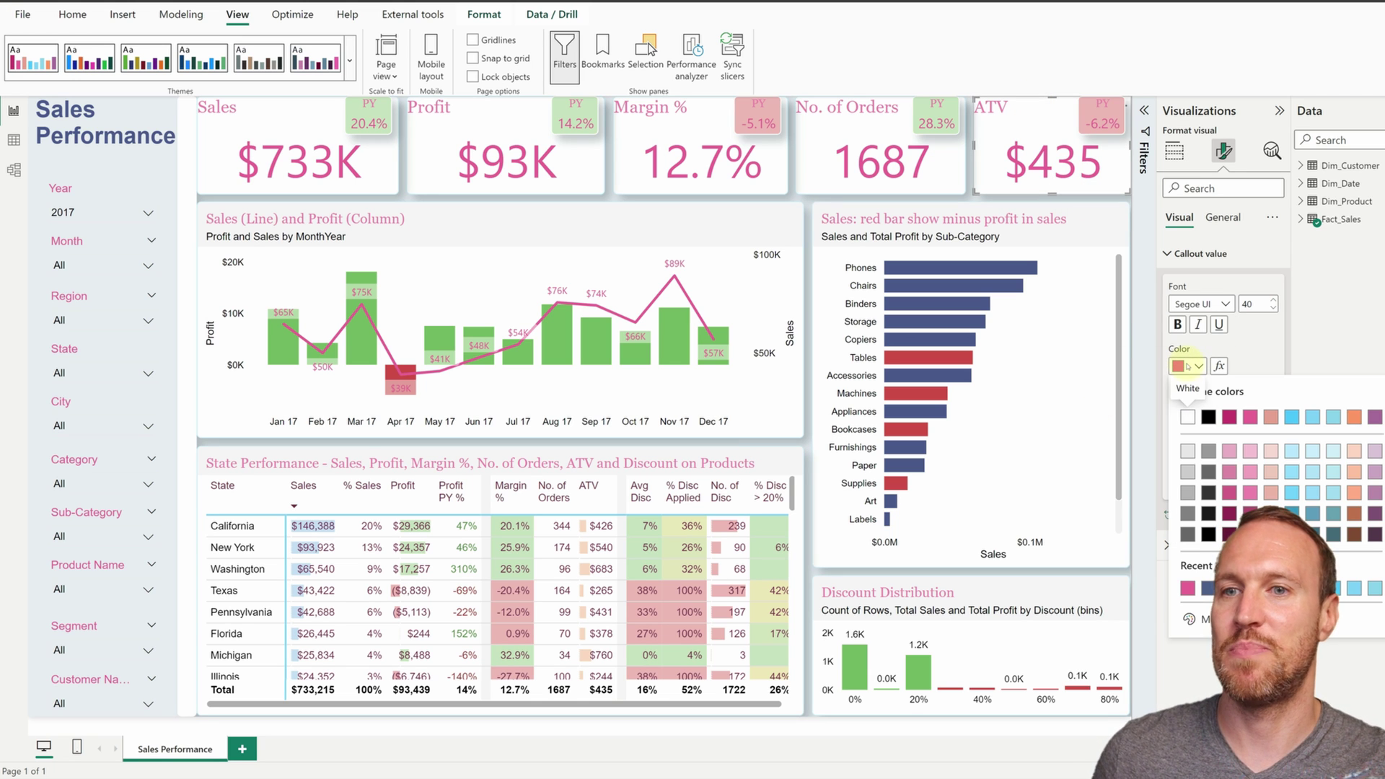
pyautogui.click(1206, 619)
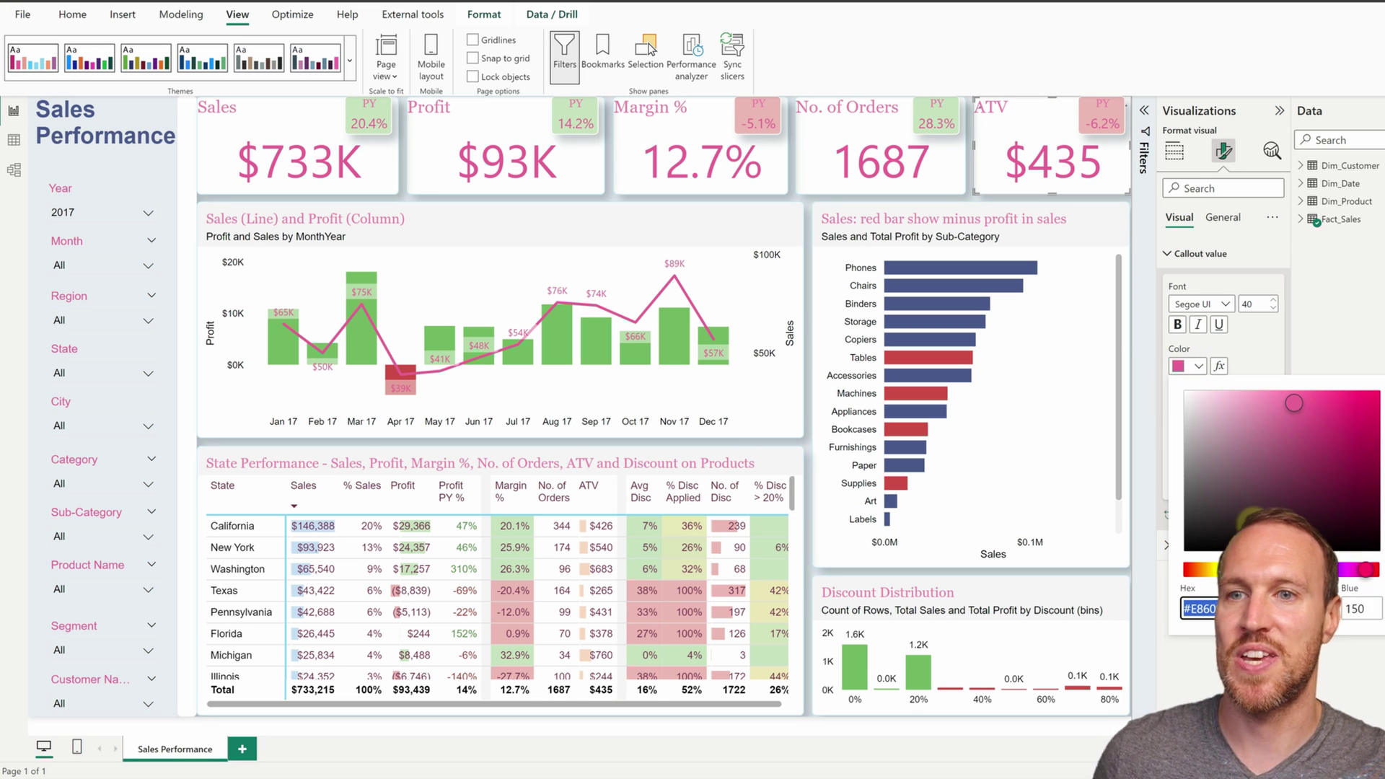
pyautogui.press('Escape')
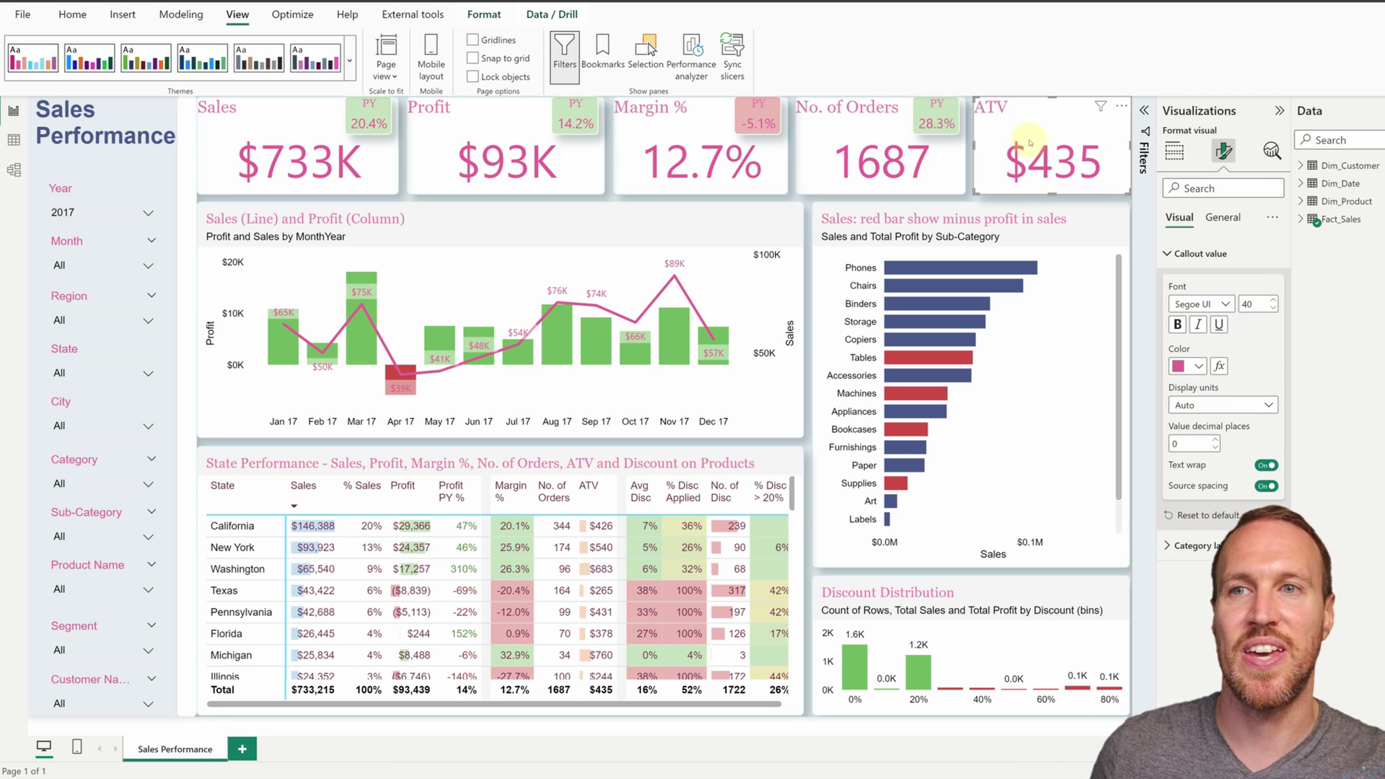
pyautogui.click(1195, 366)
pyautogui.click(1107, 331)
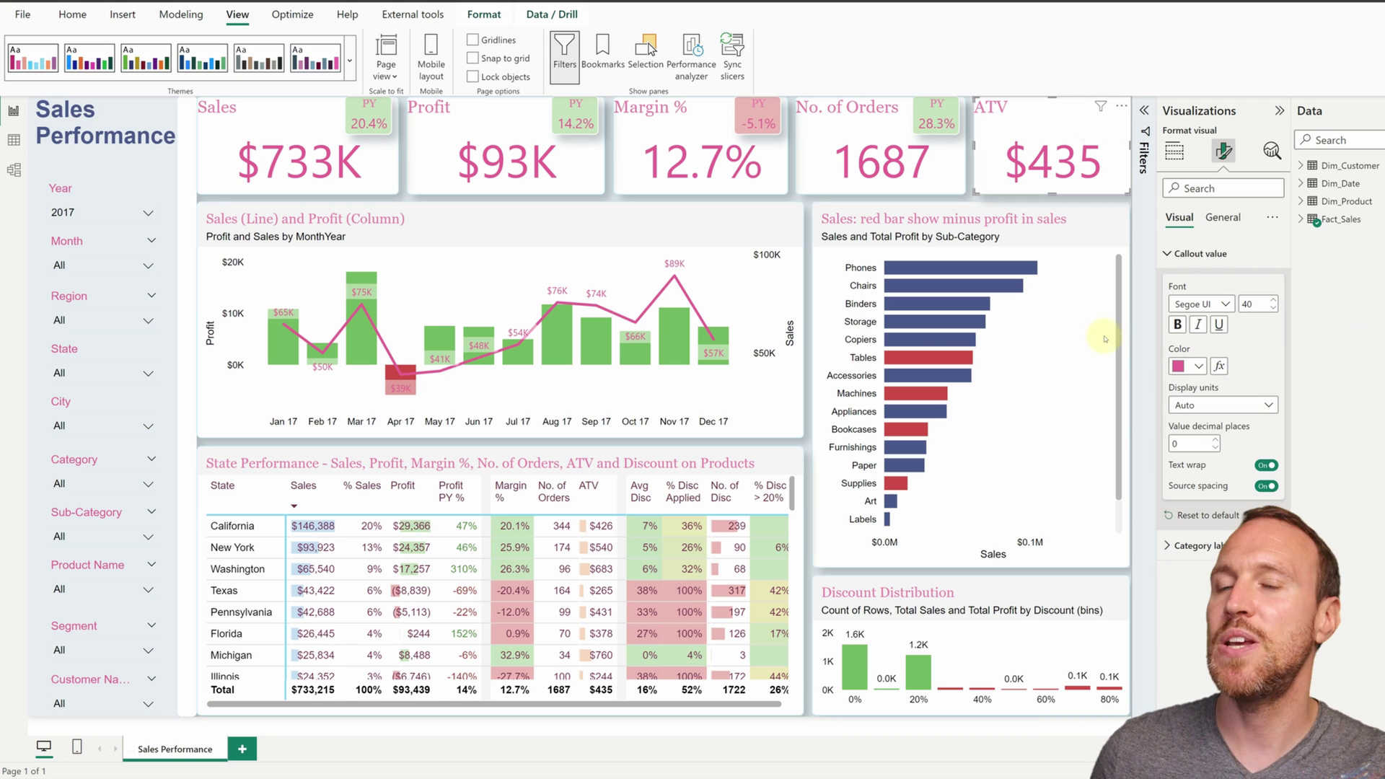
# Clear the conditional color formatting from the sub-category sales bars and the monthly profit columns.
pyautogui.click(1090, 326)
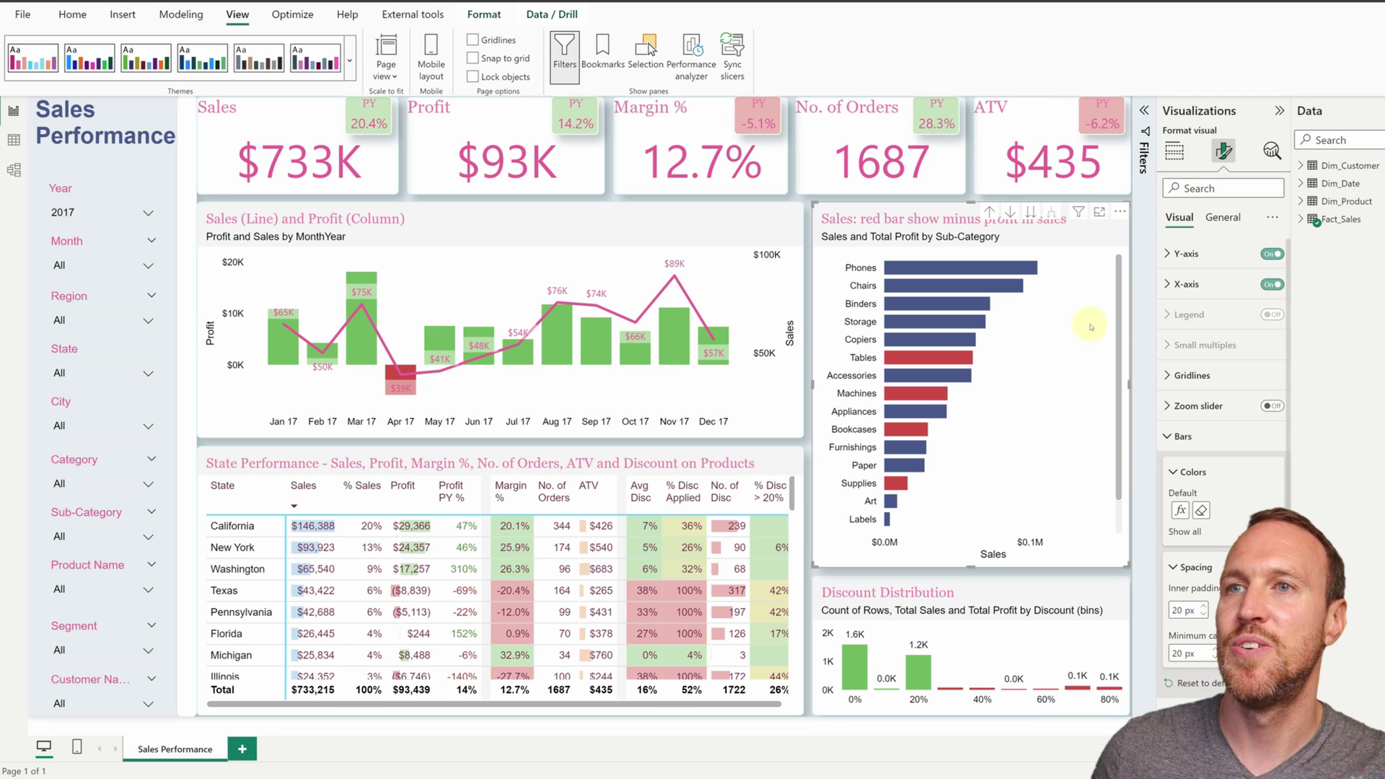
pyautogui.click(1201, 510)
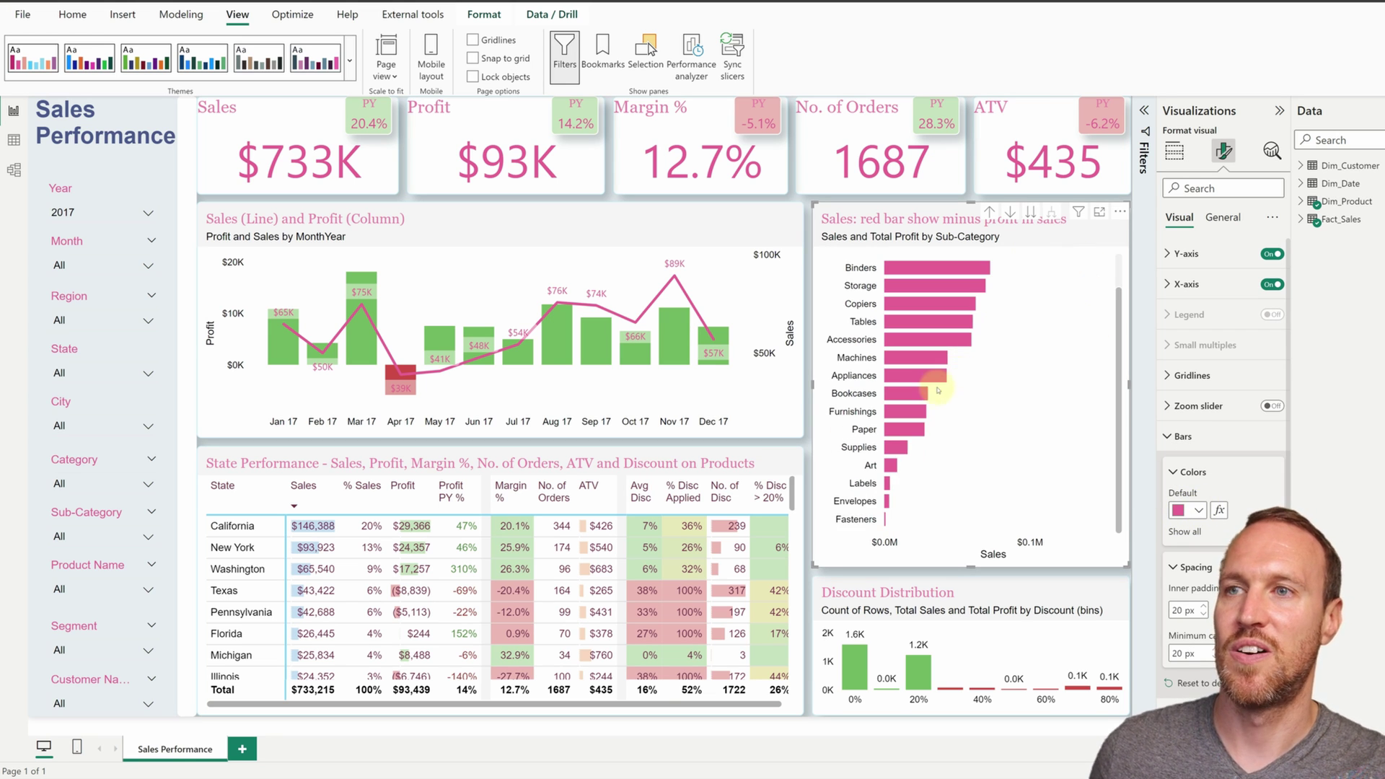
pyautogui.click(793, 372)
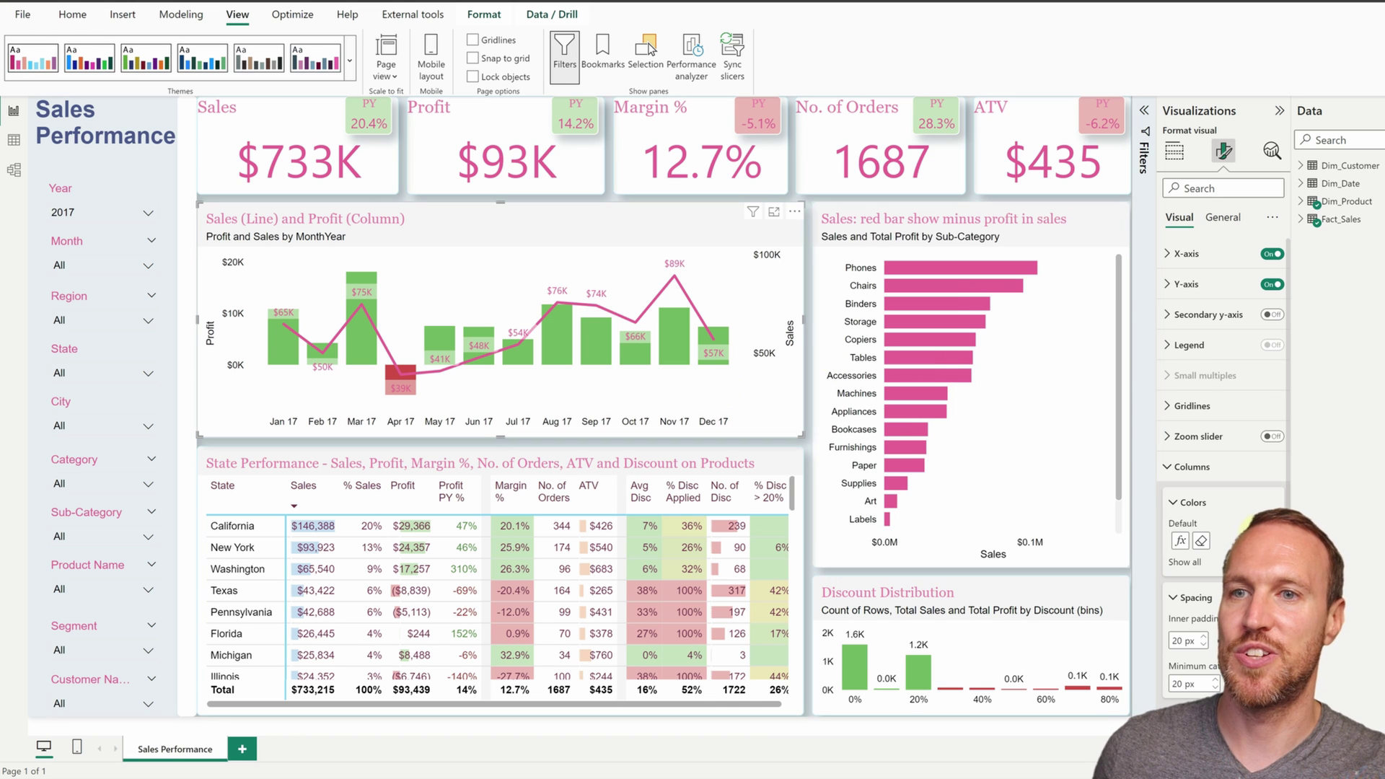
pyautogui.click(1201, 540)
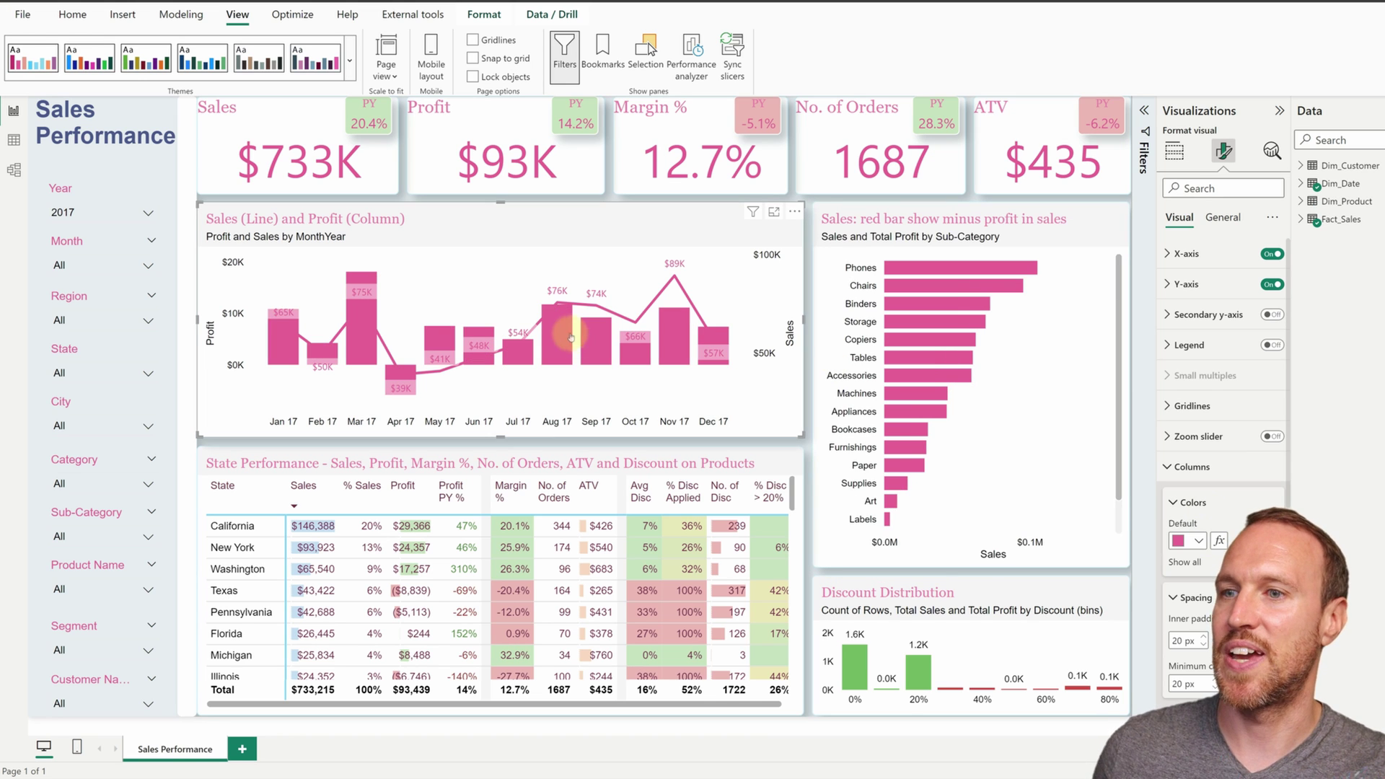
# Clear the conditional color formatting from the Discount Distribution columns and inspect their default color palette.
pyautogui.click(1015, 593)
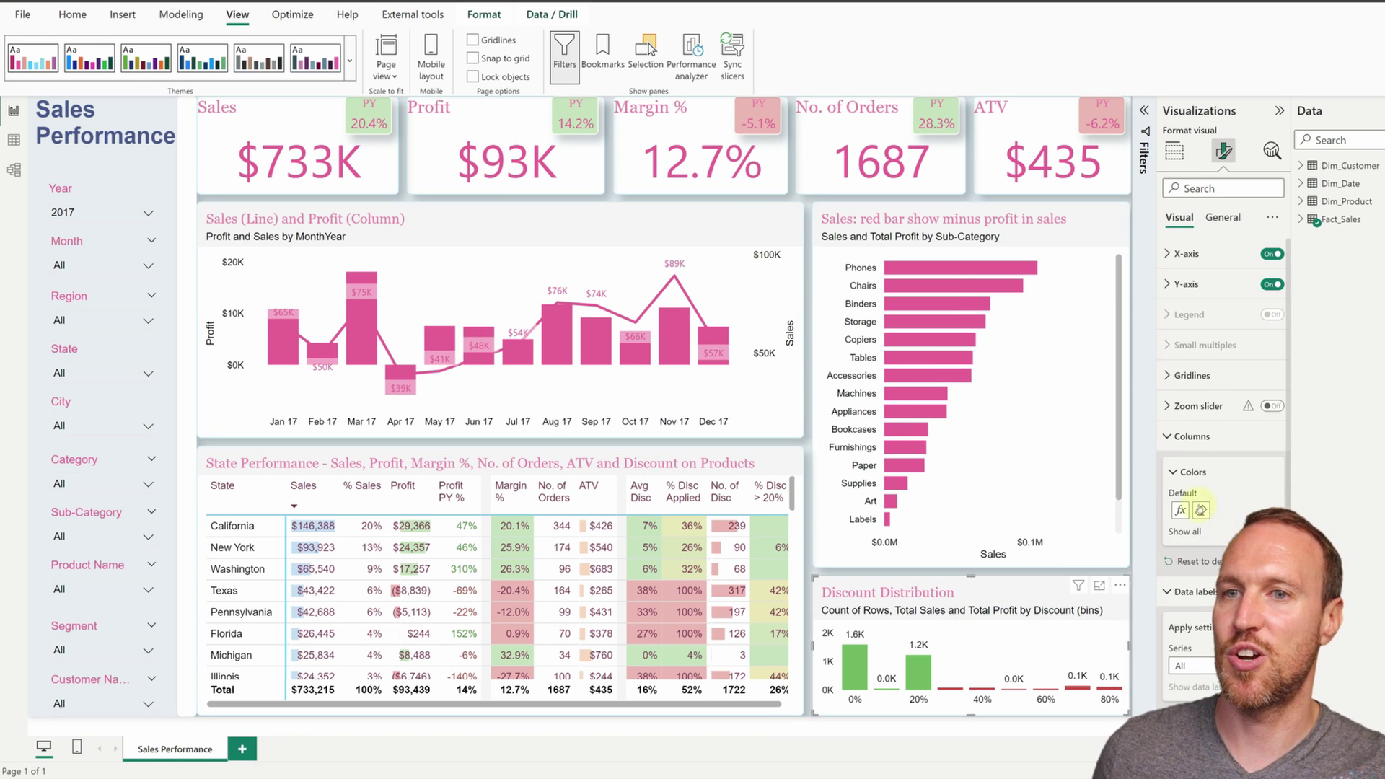
pyautogui.click(1201, 510)
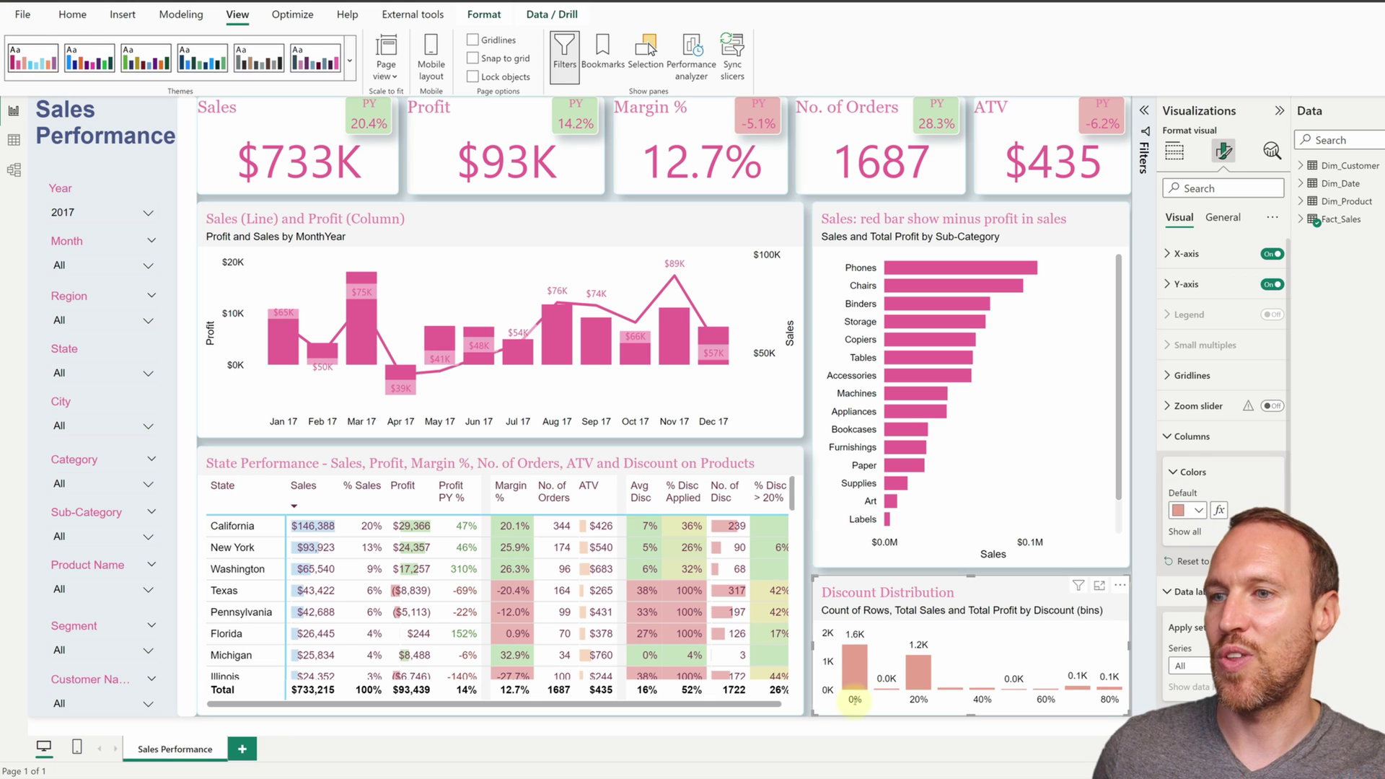
pyautogui.click(1197, 512)
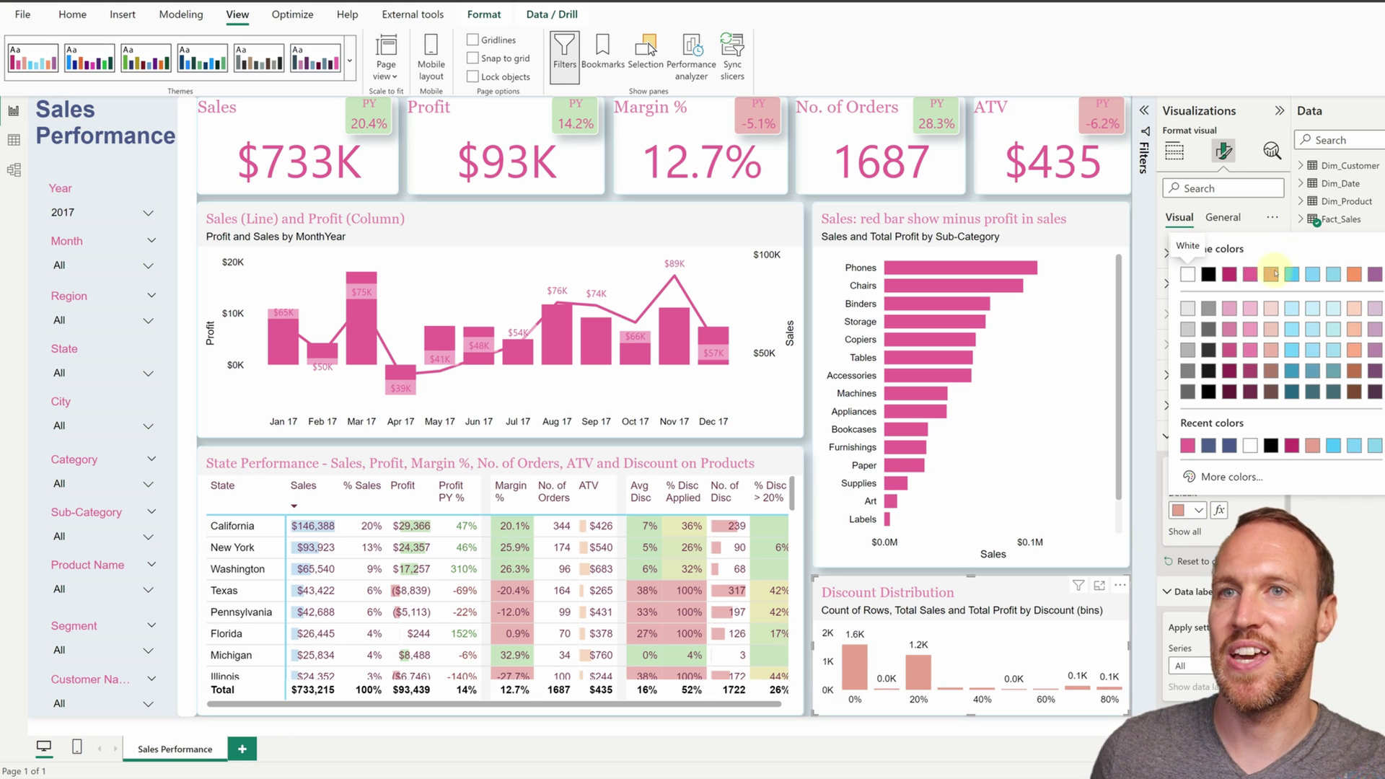
# Change the data bars of the Sales column in the State Performance matrix to a dark navy color.
pyautogui.click(630, 461)
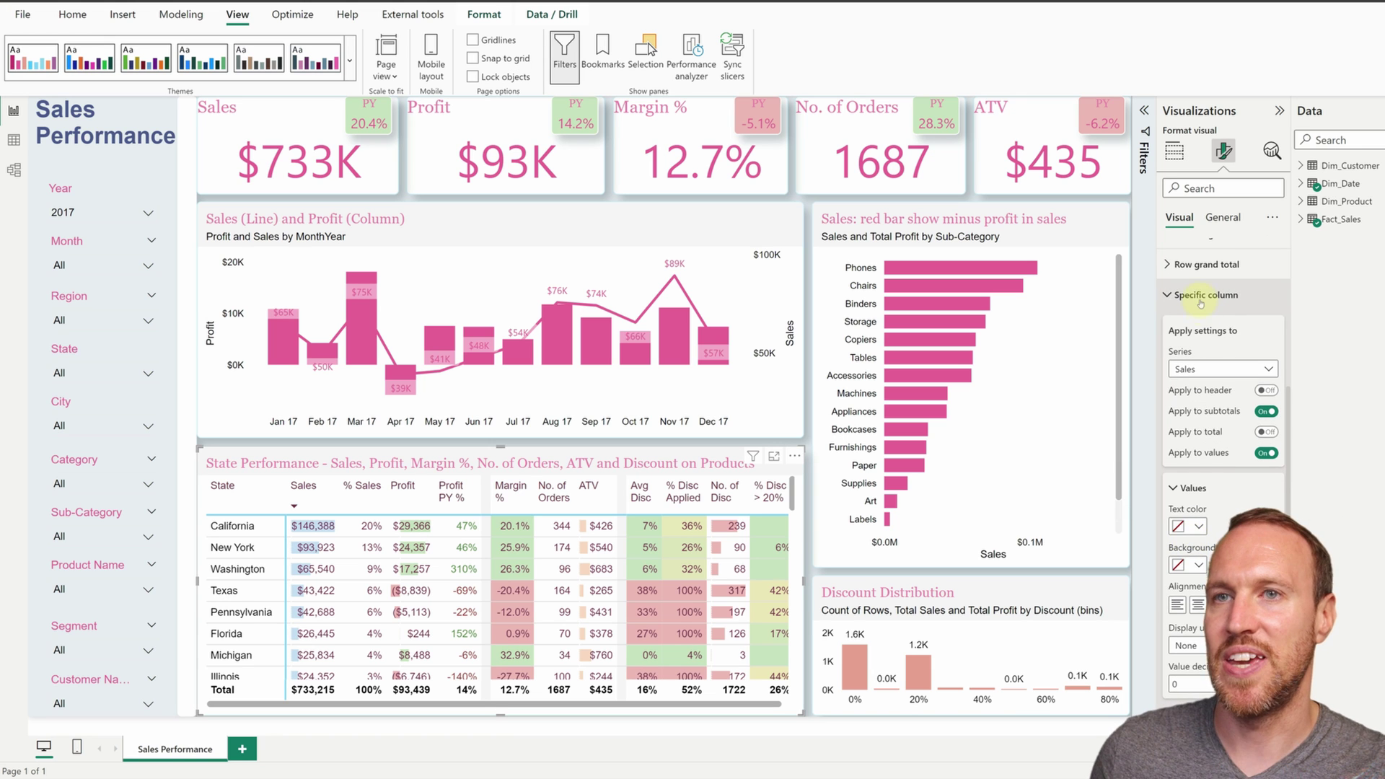
pyautogui.click(1186, 528)
pyautogui.click(1194, 557)
pyautogui.scroll(-1, 1200, 532)
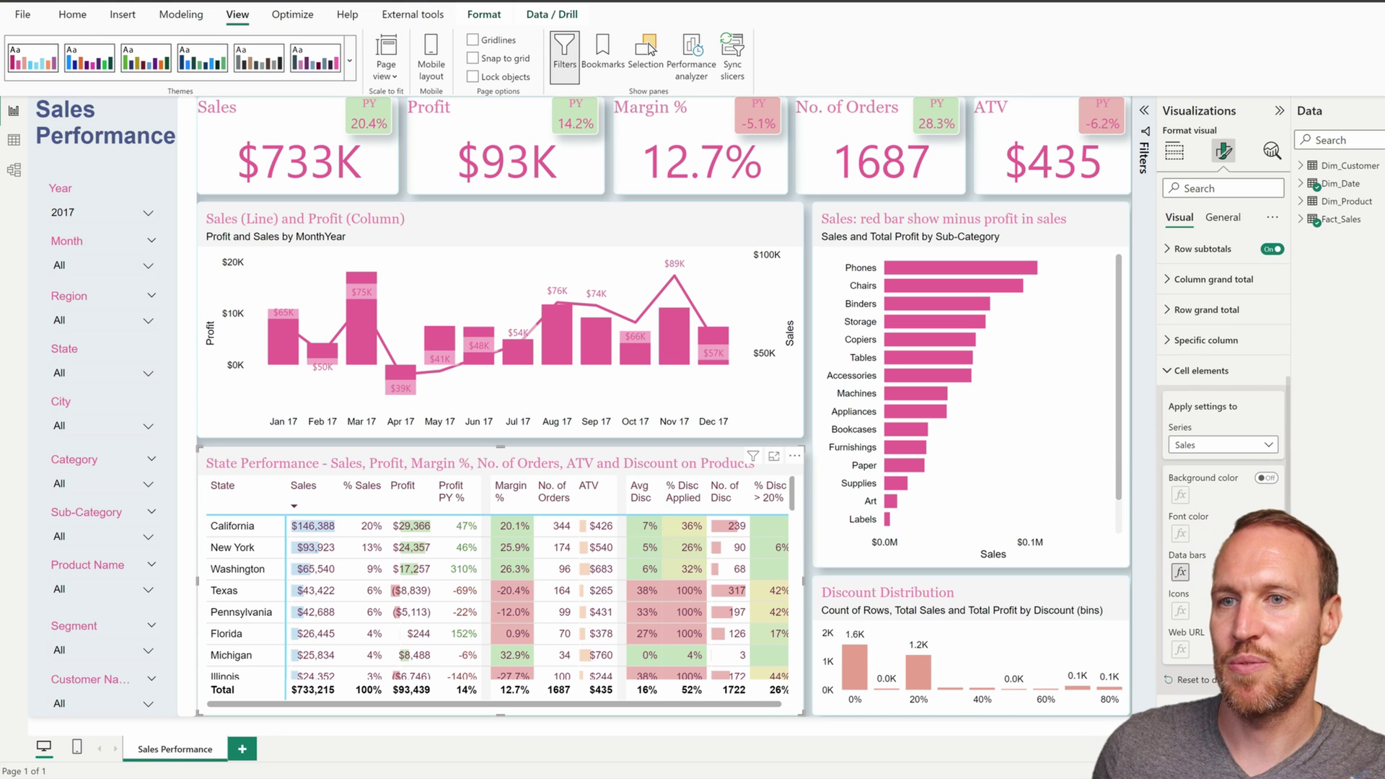
pyautogui.click(1181, 571)
pyautogui.click(822, 593)
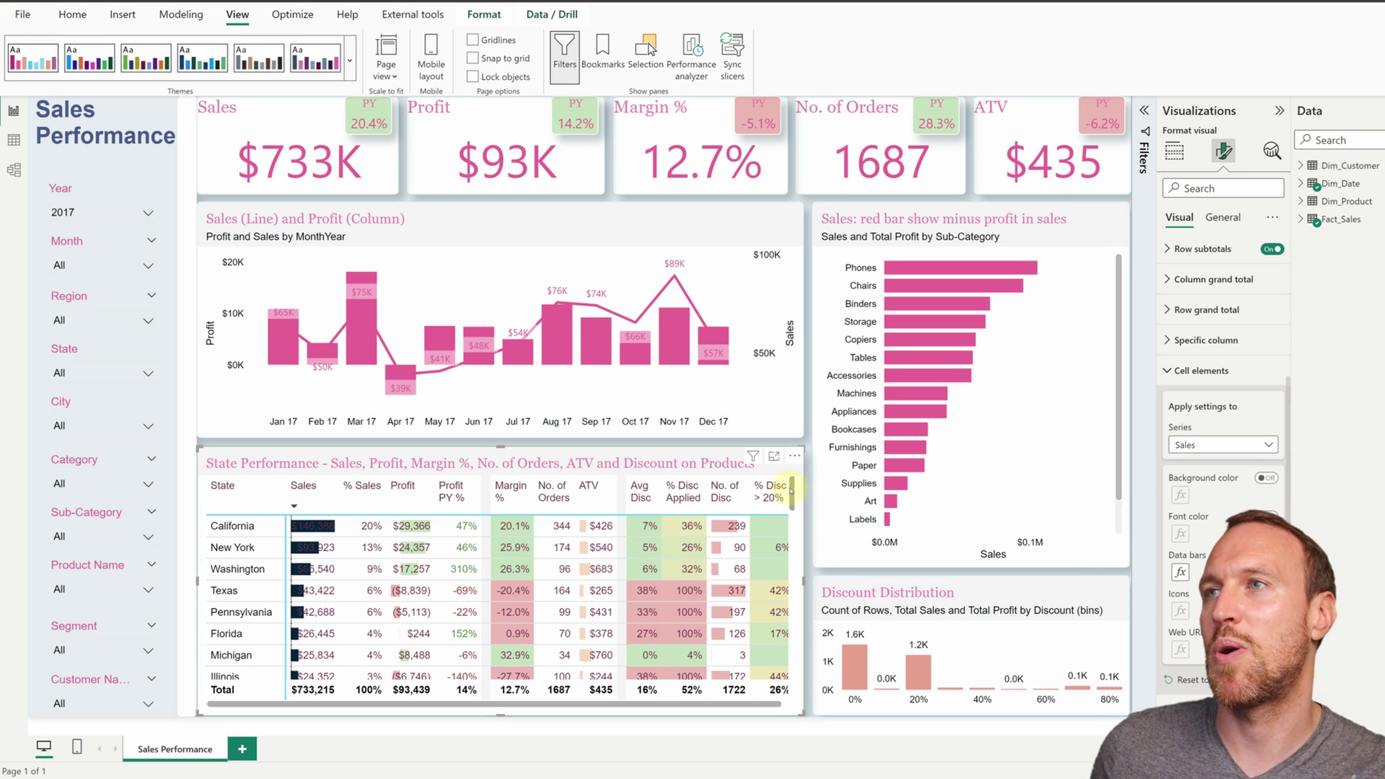
# Inspect the callout settings and active filters of the Profit card's PY indicator, and select the Profit card.
pyautogui.click(562, 117)
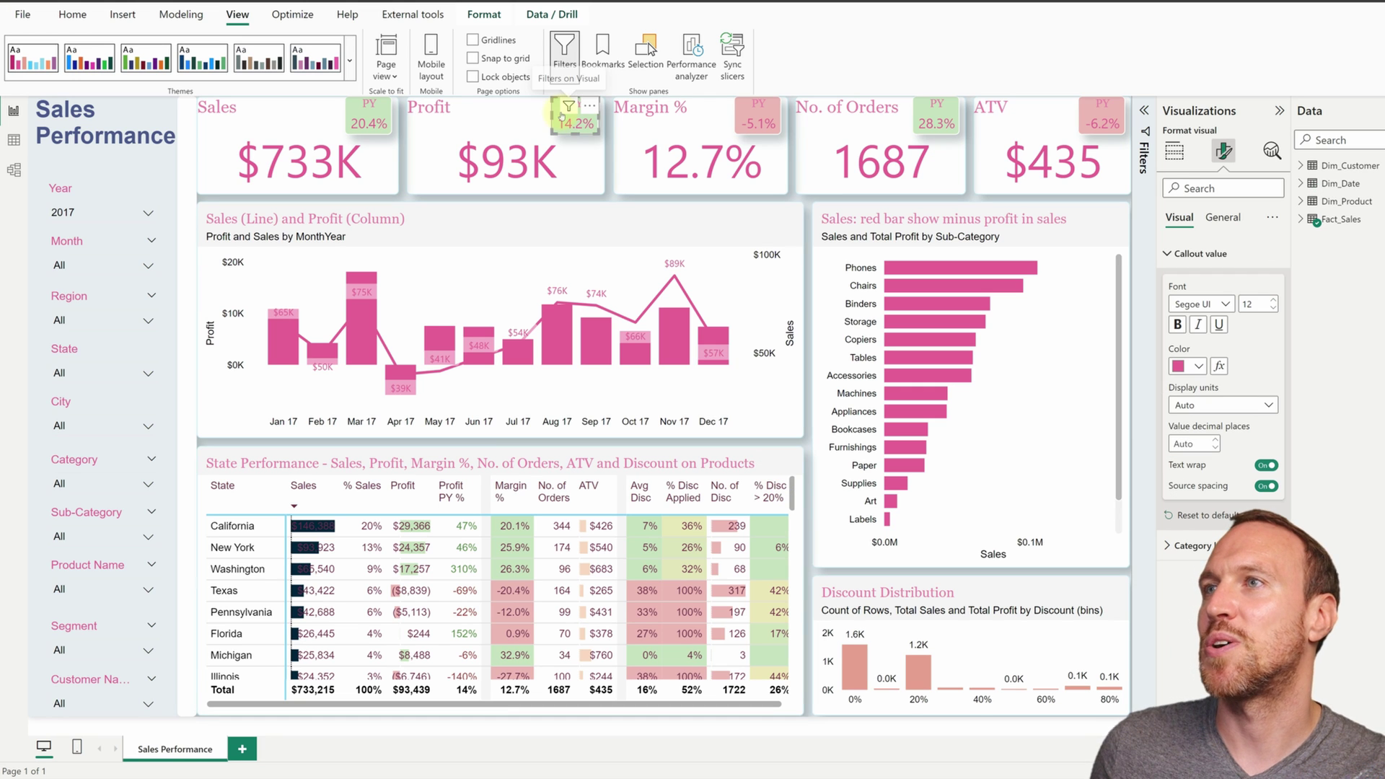
pyautogui.moveTo(562, 114)
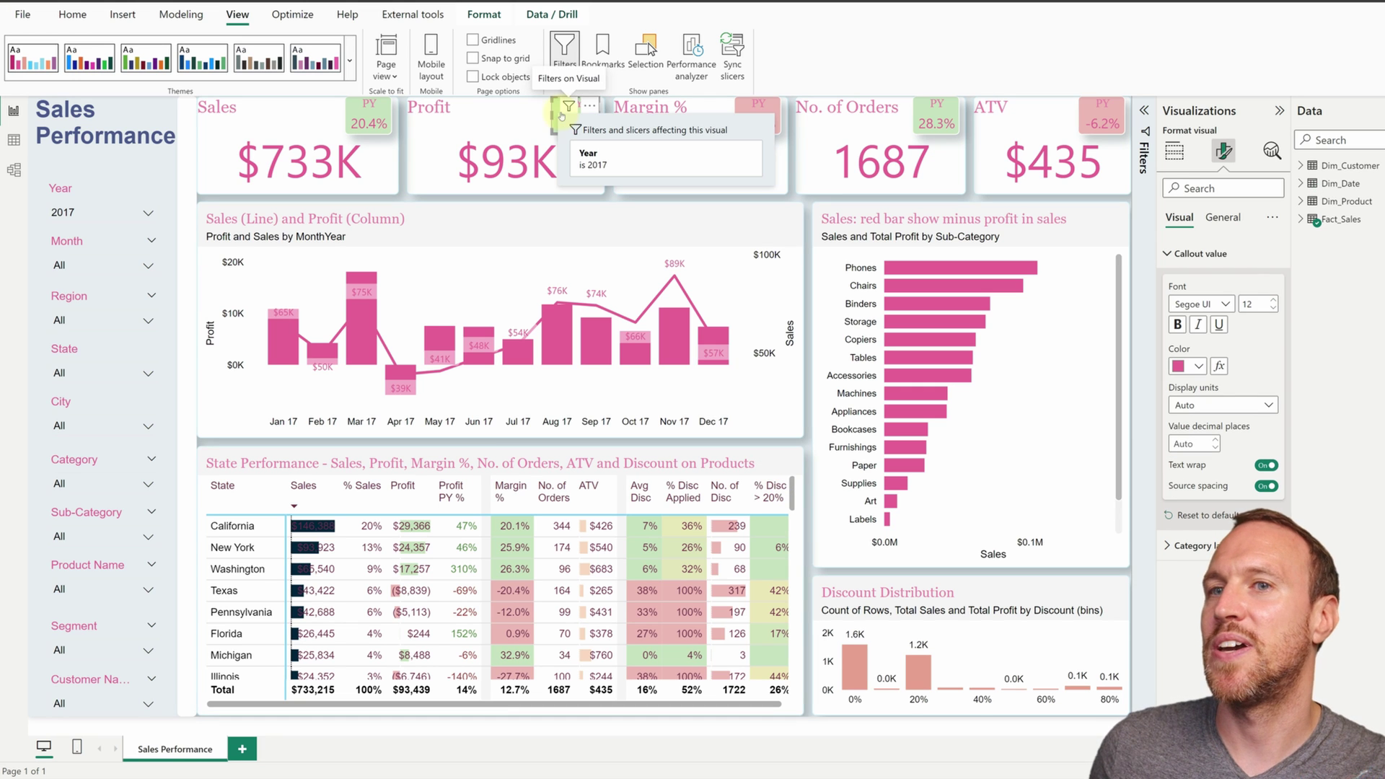
pyautogui.click(402, 144)
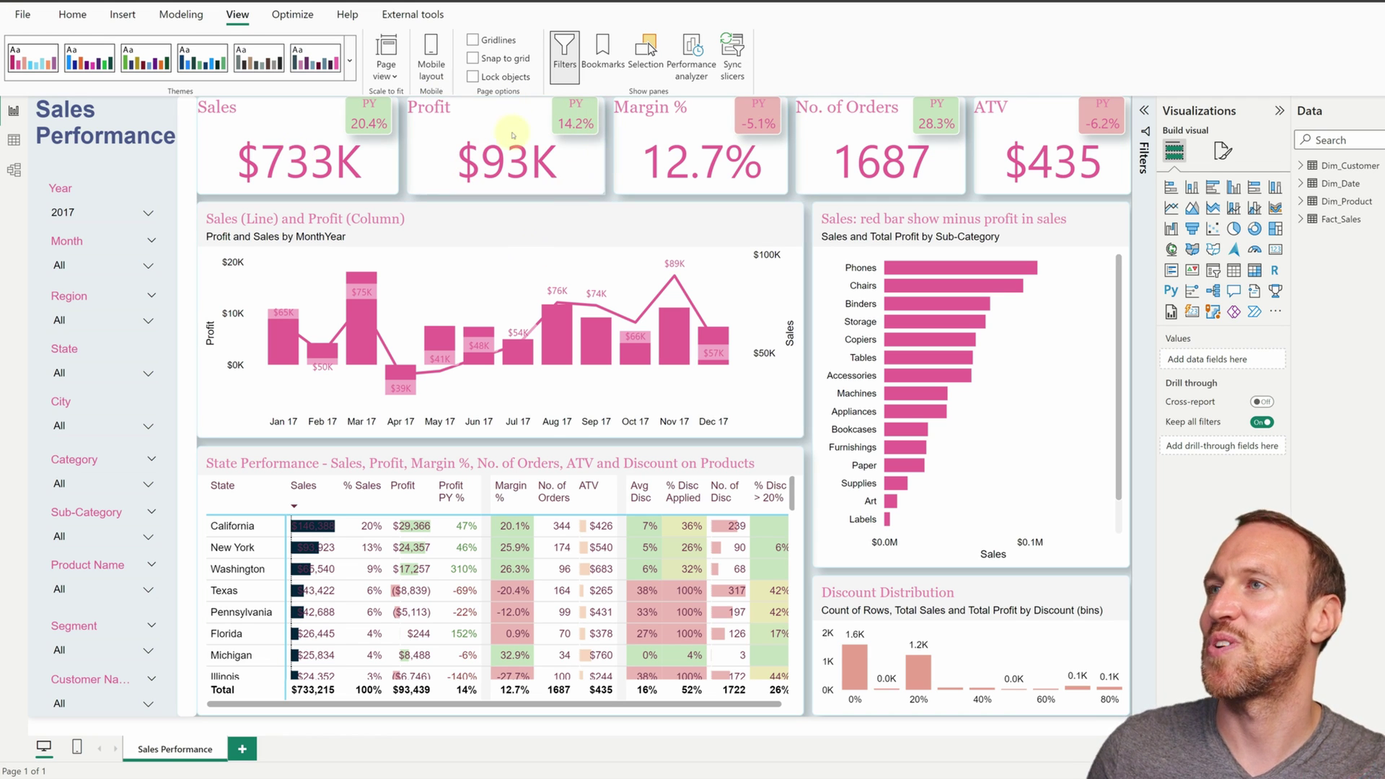
pyautogui.click(432, 137)
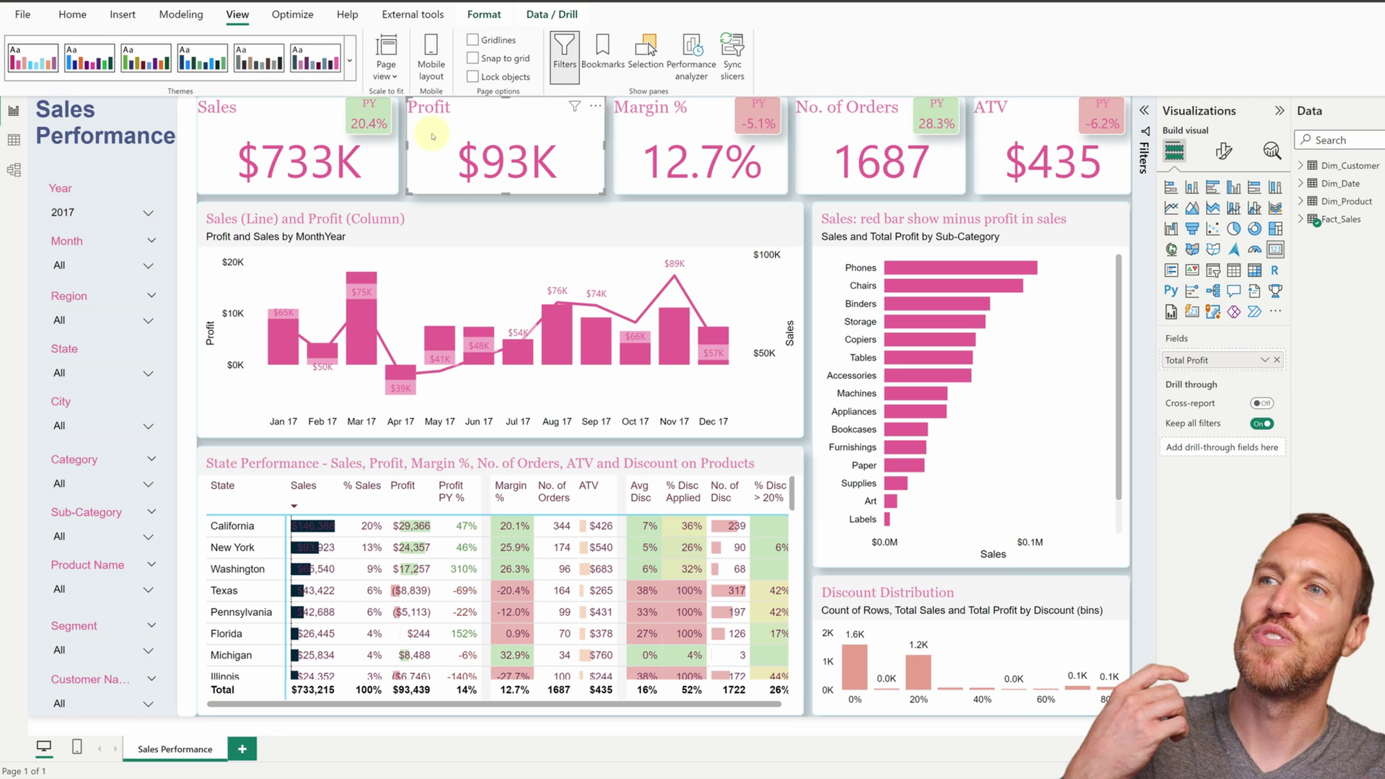